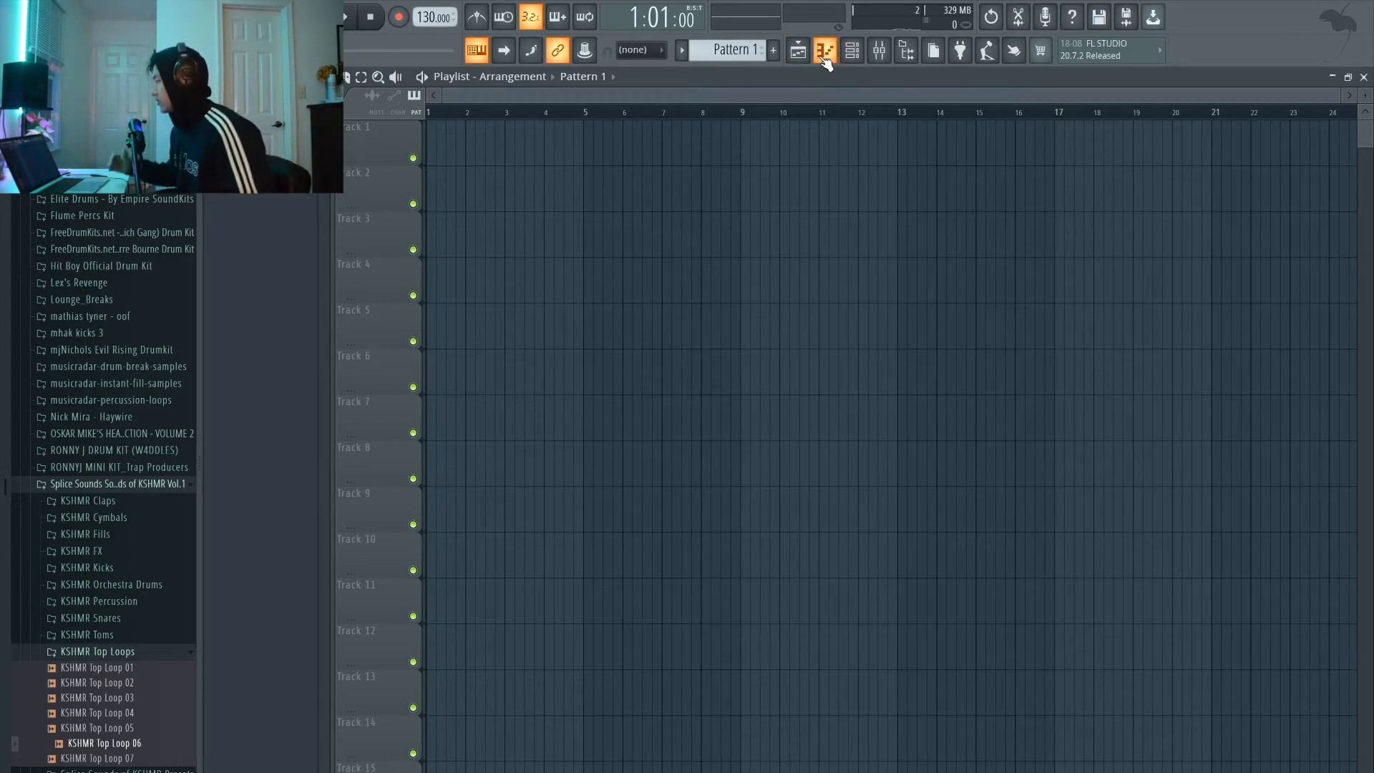
# - Set the project tempo to 155 BPM
pyautogui.click(824, 57)
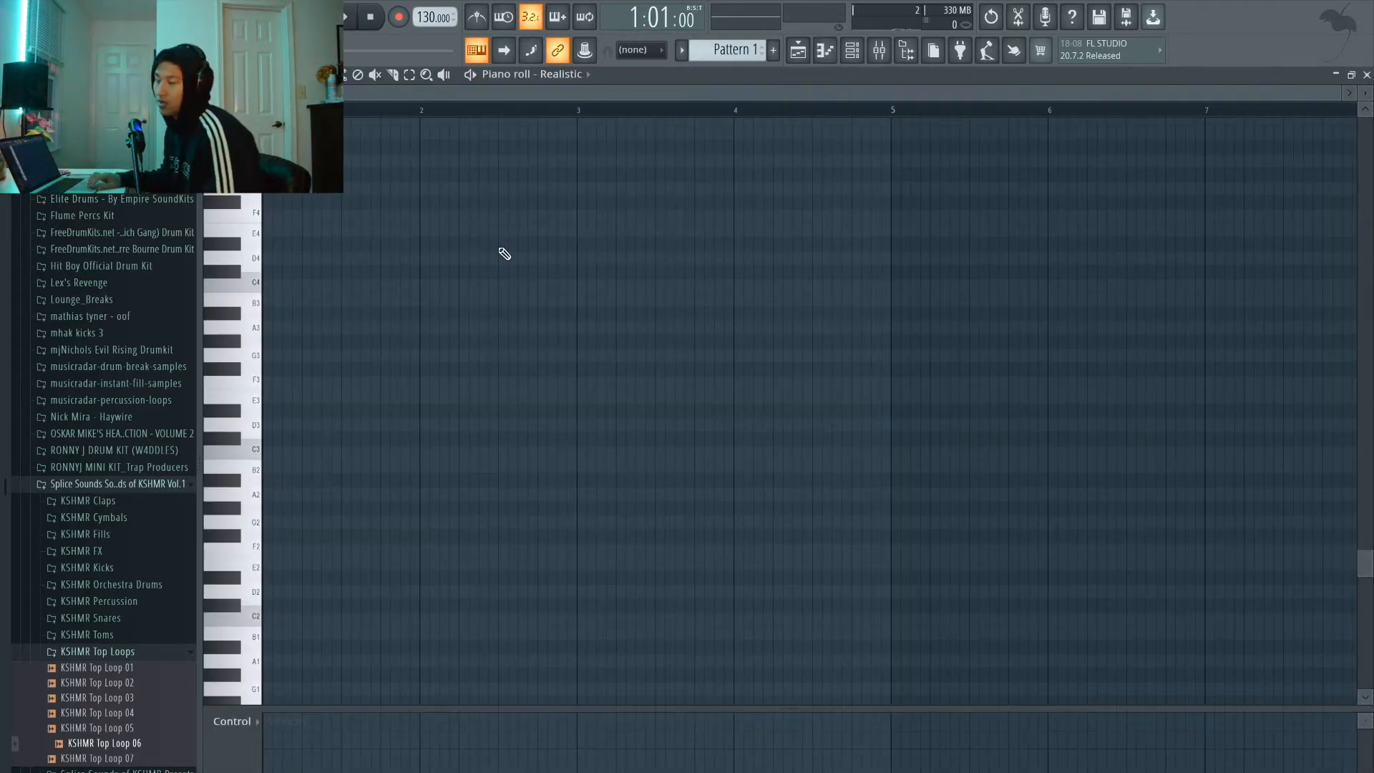
pyautogui.click(798, 51)
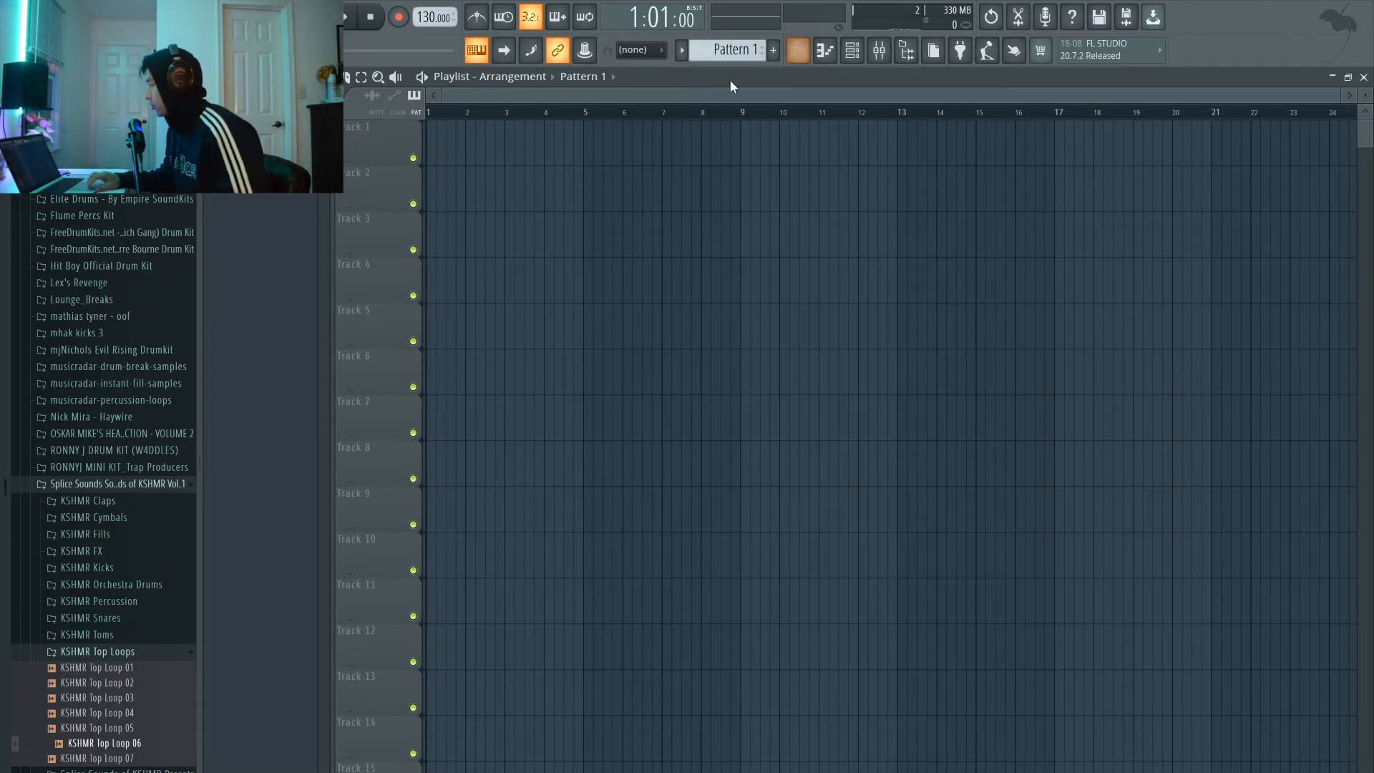
pyautogui.scroll(2, 433, 18)
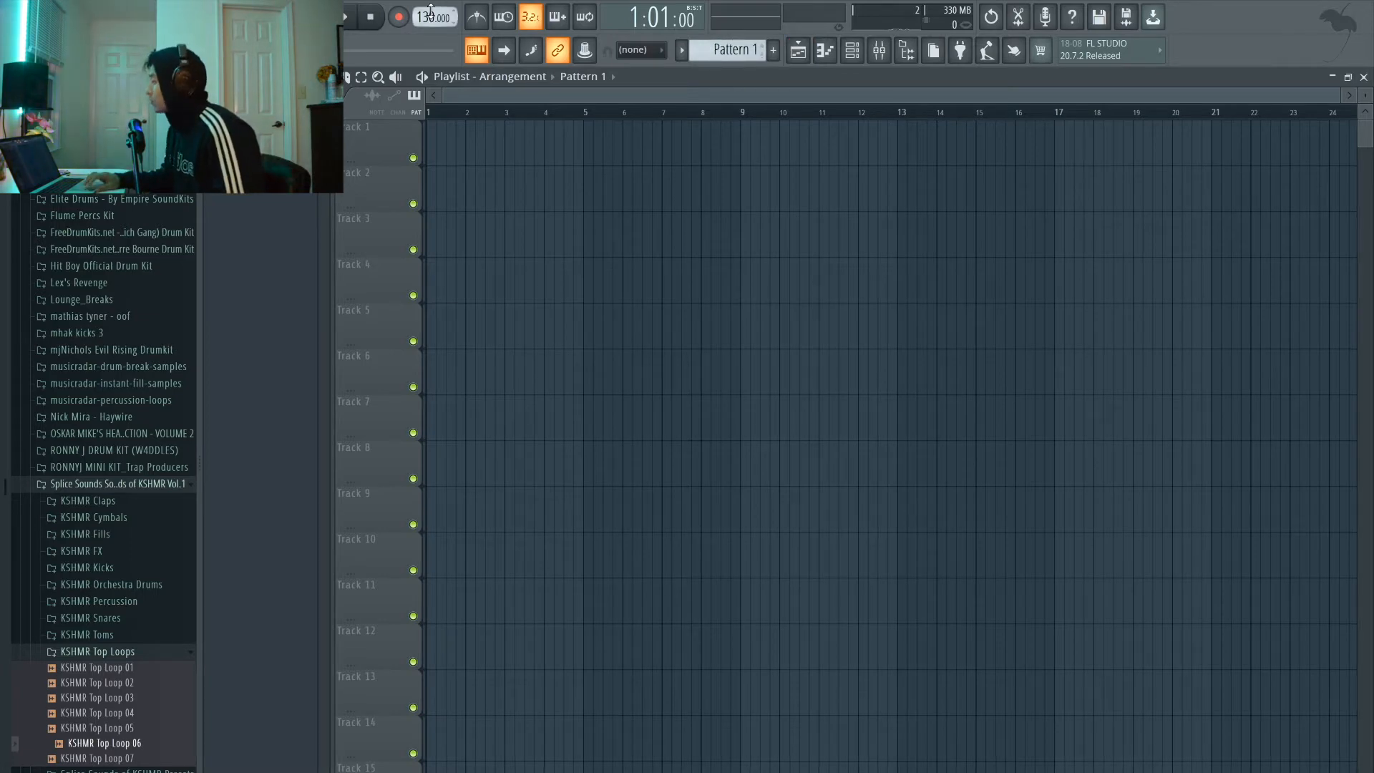
pyautogui.scroll(20, 433, 17)
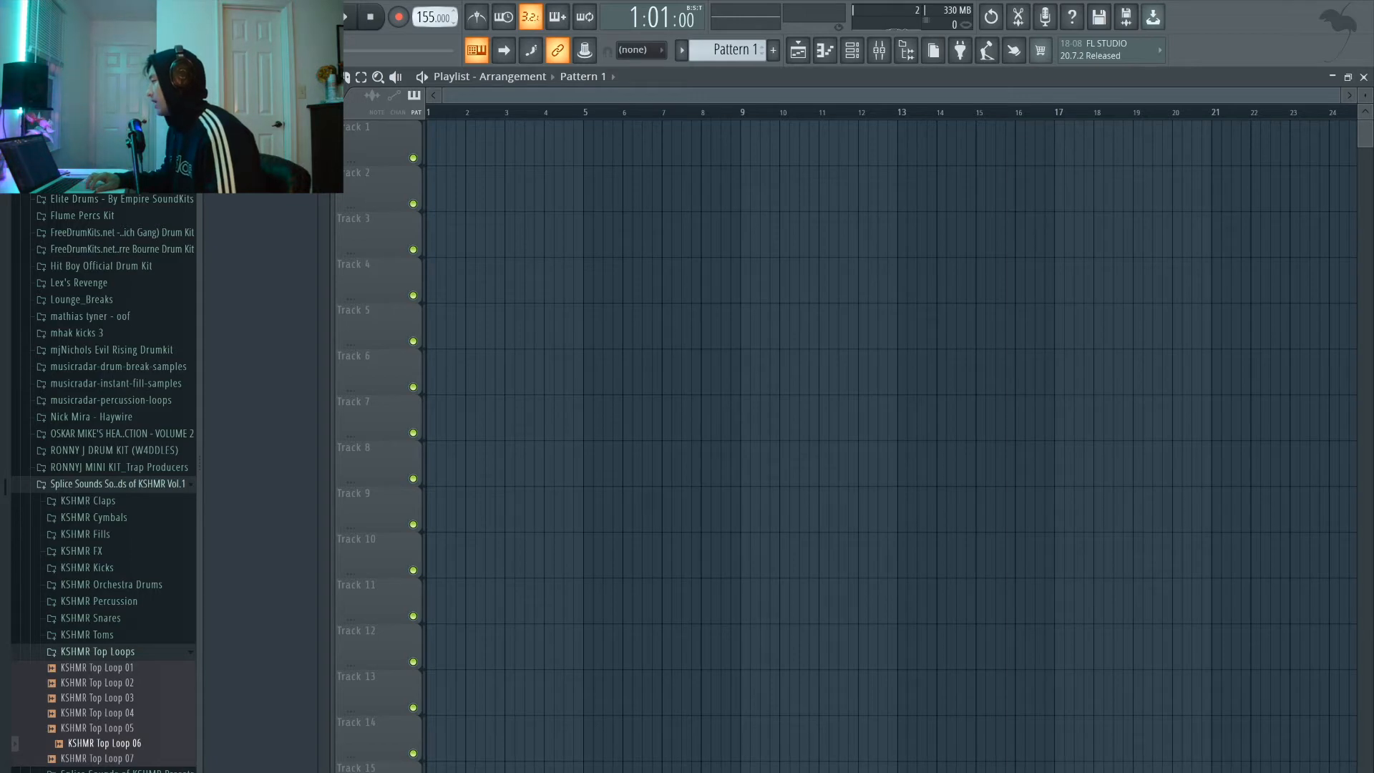
# - Place a Pattern 1 clip at bar 1 of Track 1, and extend it to eight bars using Bar snapping
pyautogui.click(465, 141)
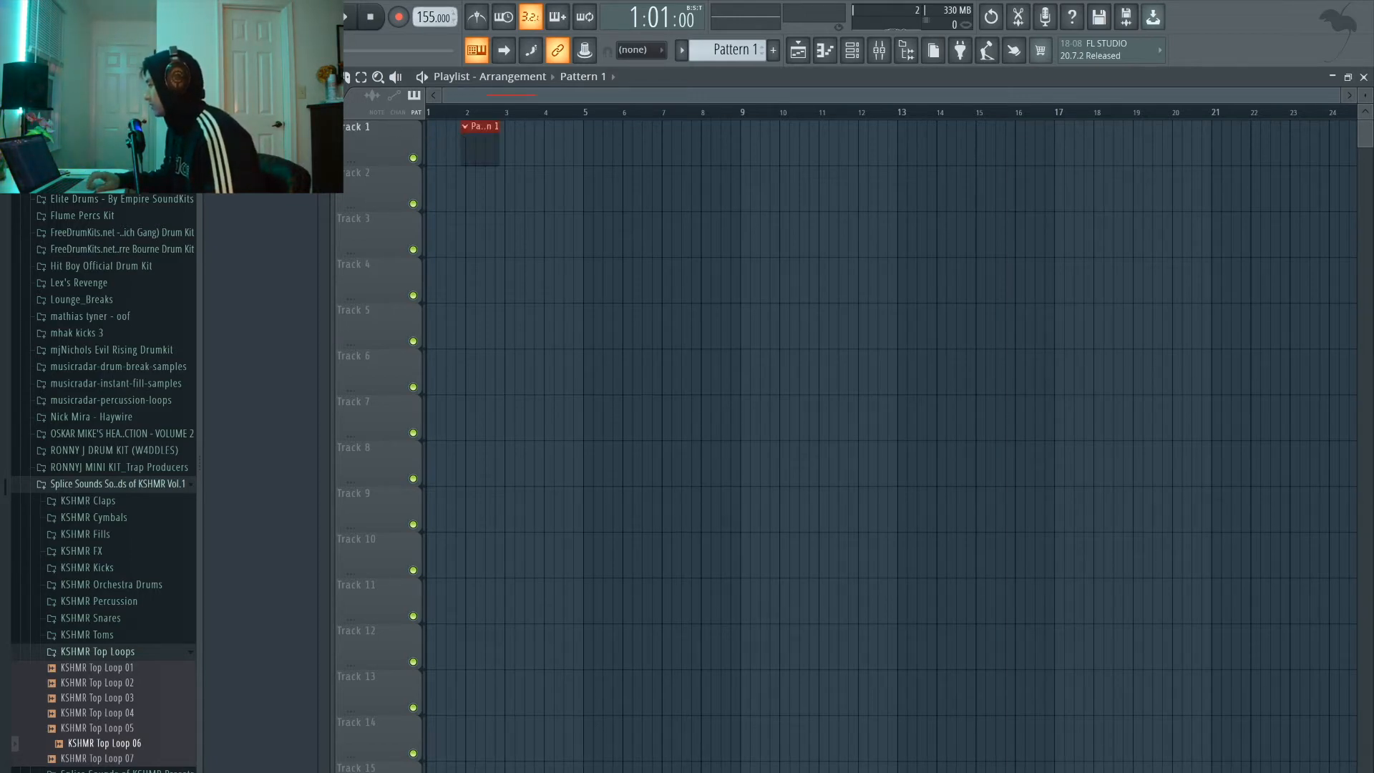
pyautogui.moveTo(478, 136); pyautogui.dragTo(432, 137)
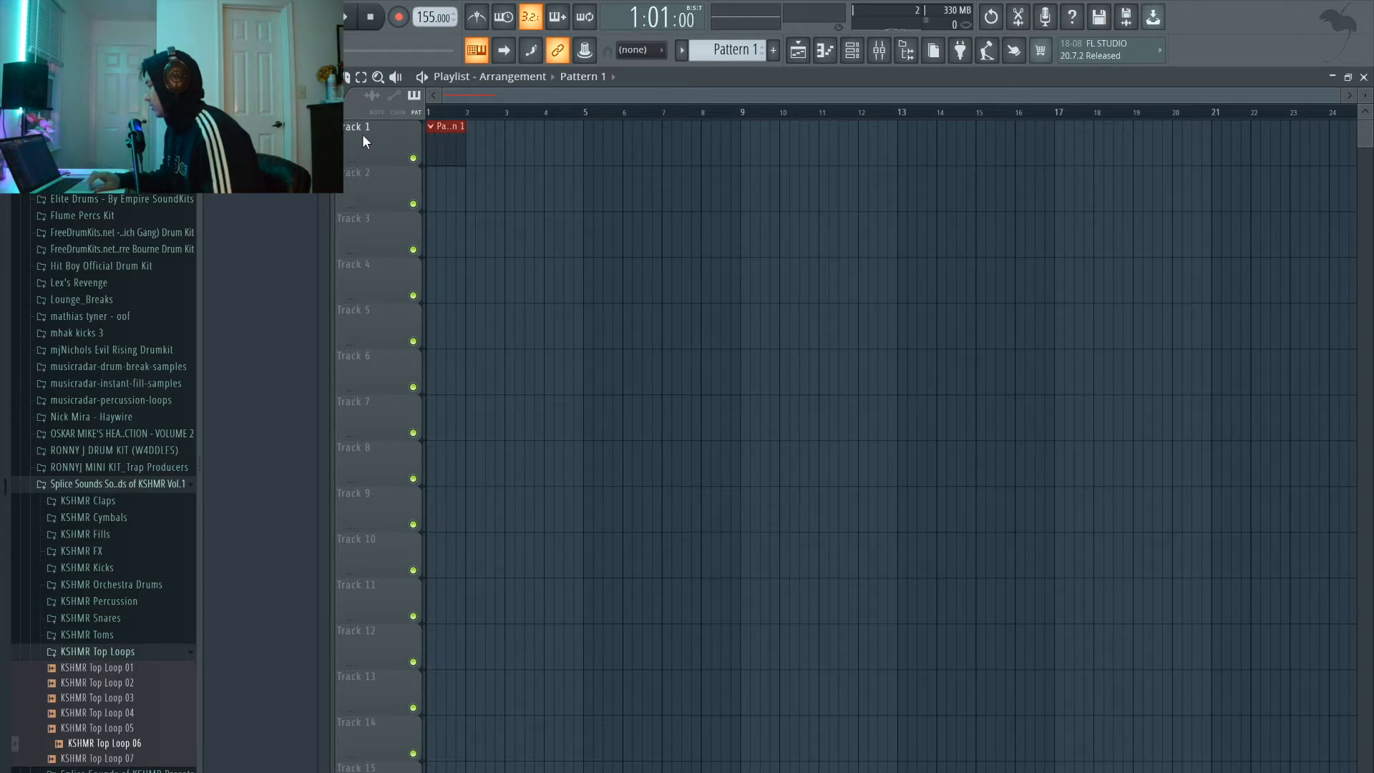
pyautogui.click(229, 76)
pyautogui.click(248, 329)
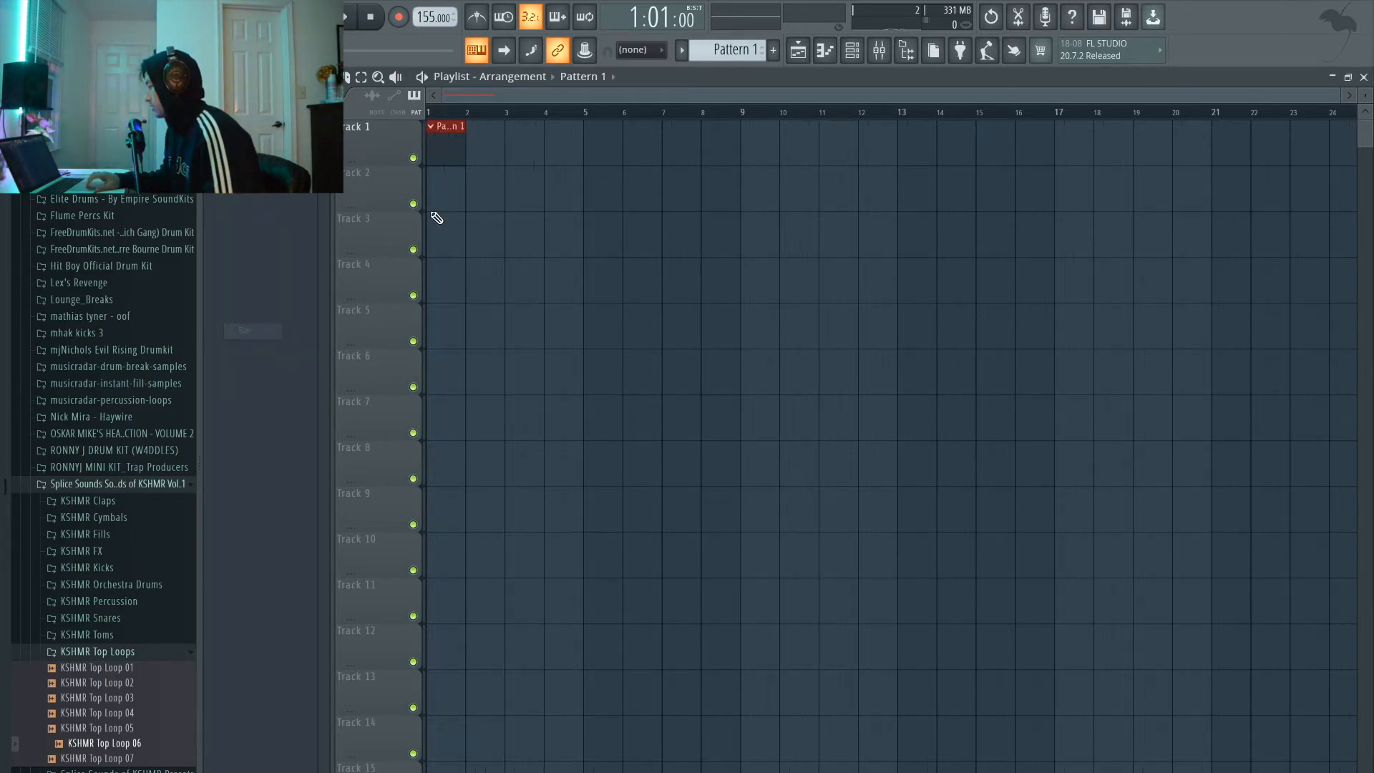
pyautogui.moveTo(458, 148); pyautogui.dragTo(721, 150)
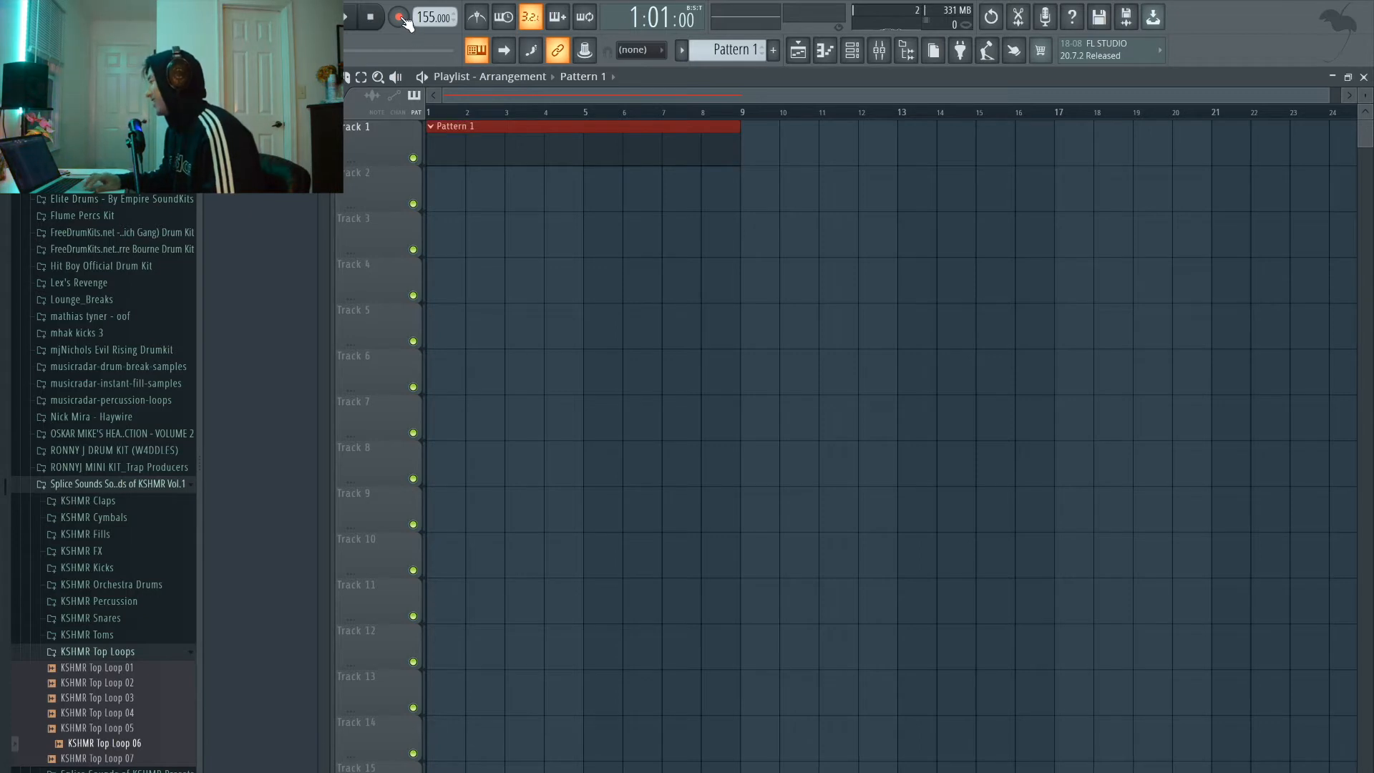
# - Record a melody into Pattern 1 as notes and automation, with the metronome enabled
pyautogui.press('r')
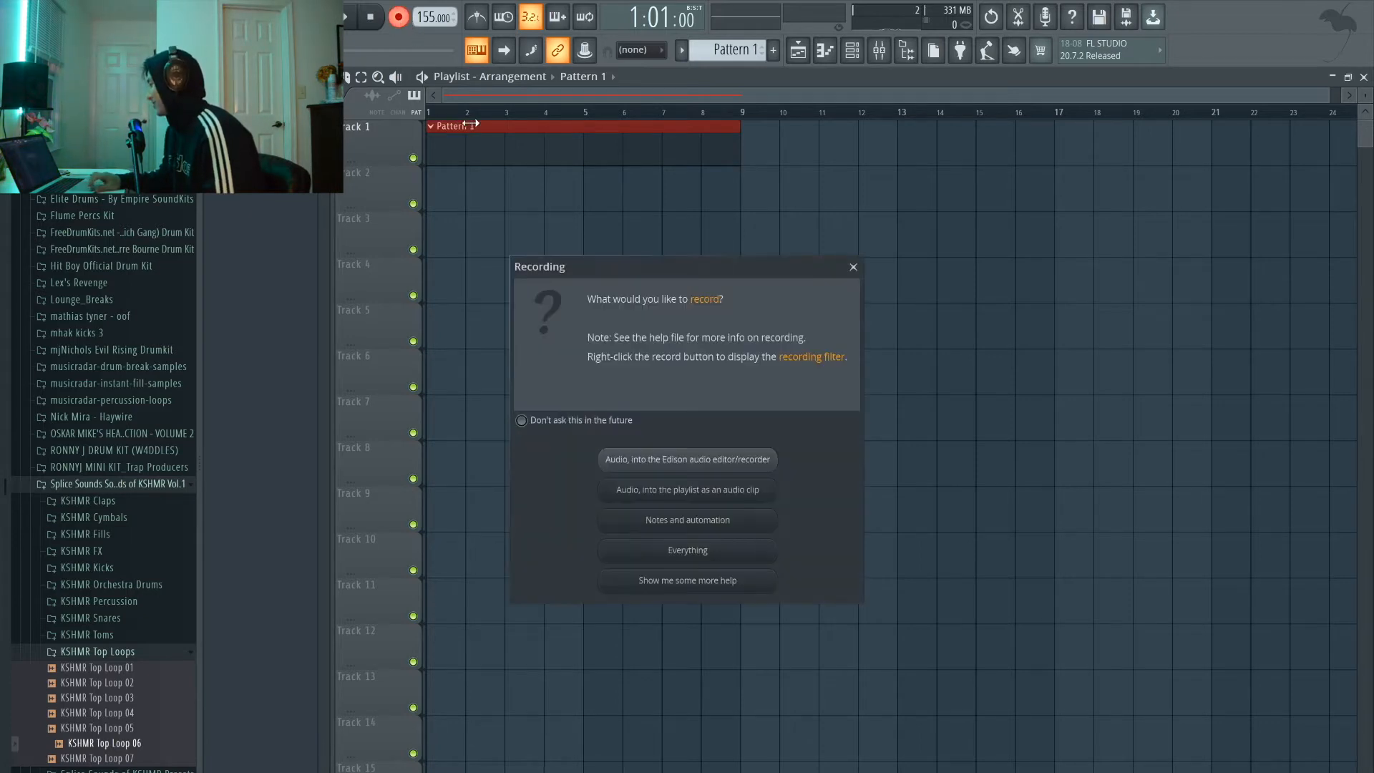
pyautogui.click(695, 518)
pyautogui.click(477, 19)
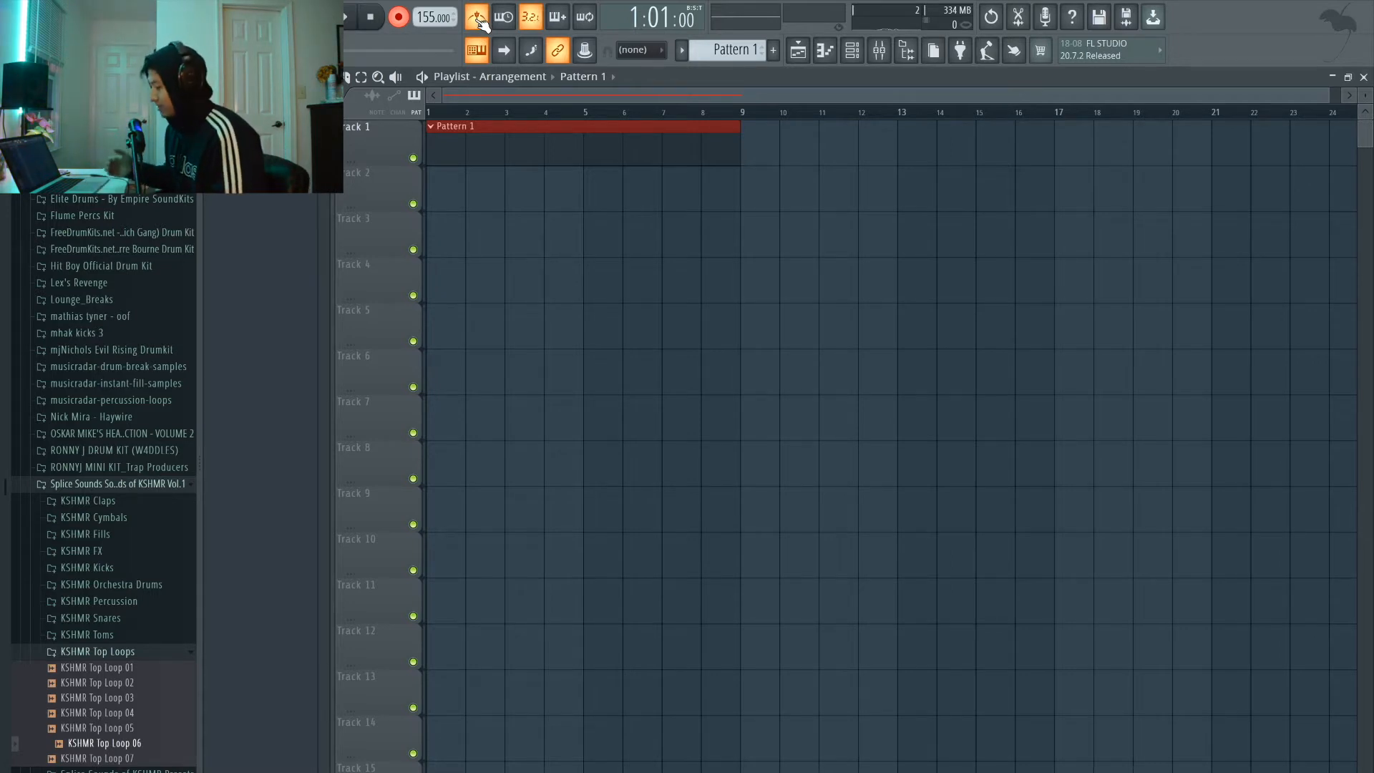
pyautogui.click(348, 23)
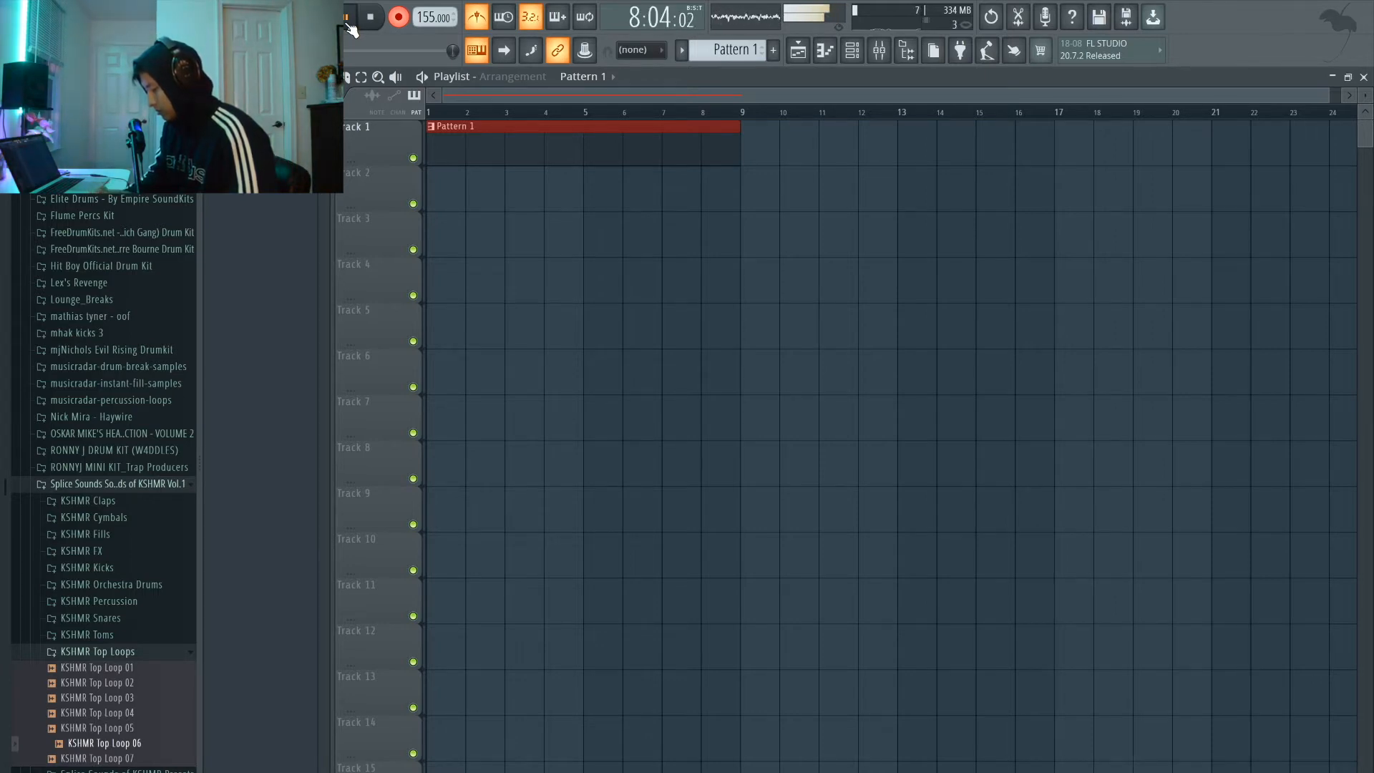
pyautogui.press('space')
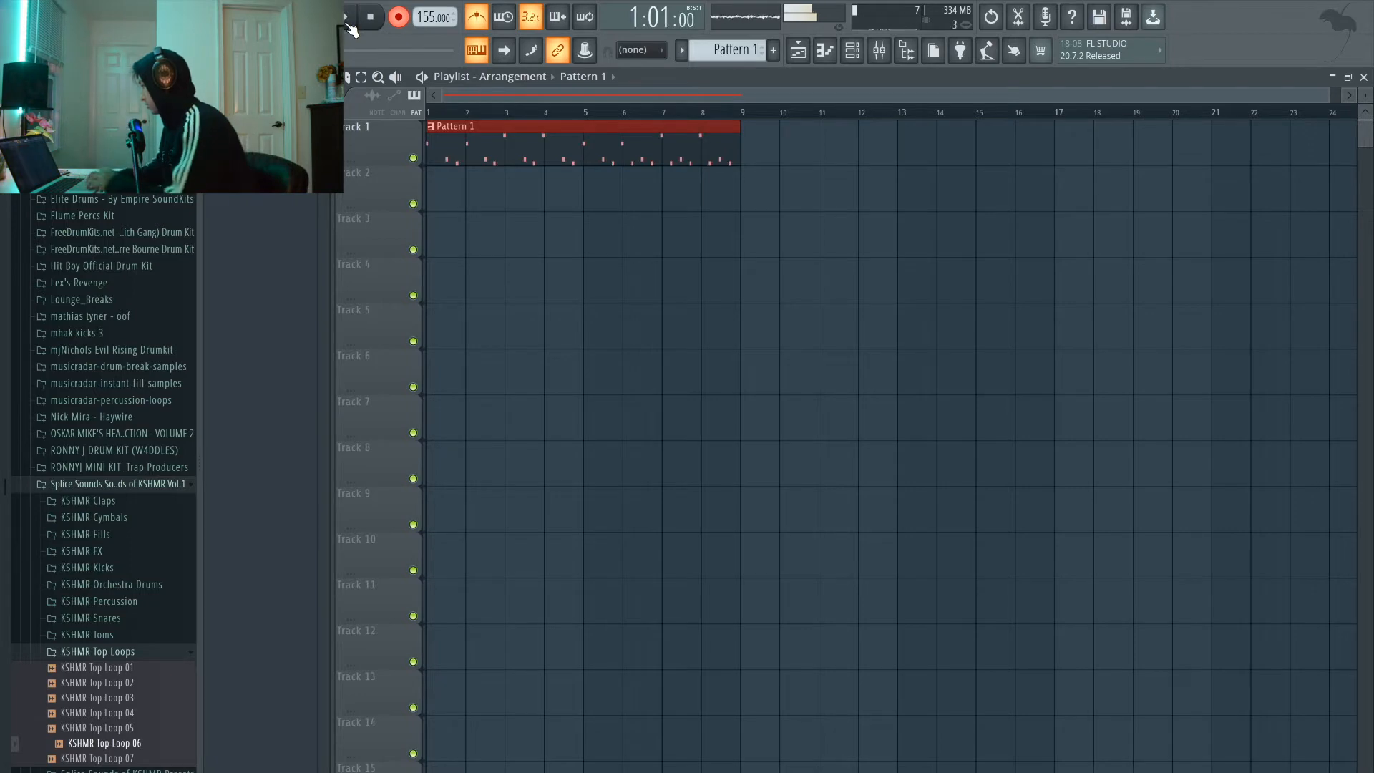
# - Open Pattern 1's recorded notes in the piano roll and add a D6 note on the second beat of bar 5
pyautogui.doubleClick(457, 129)
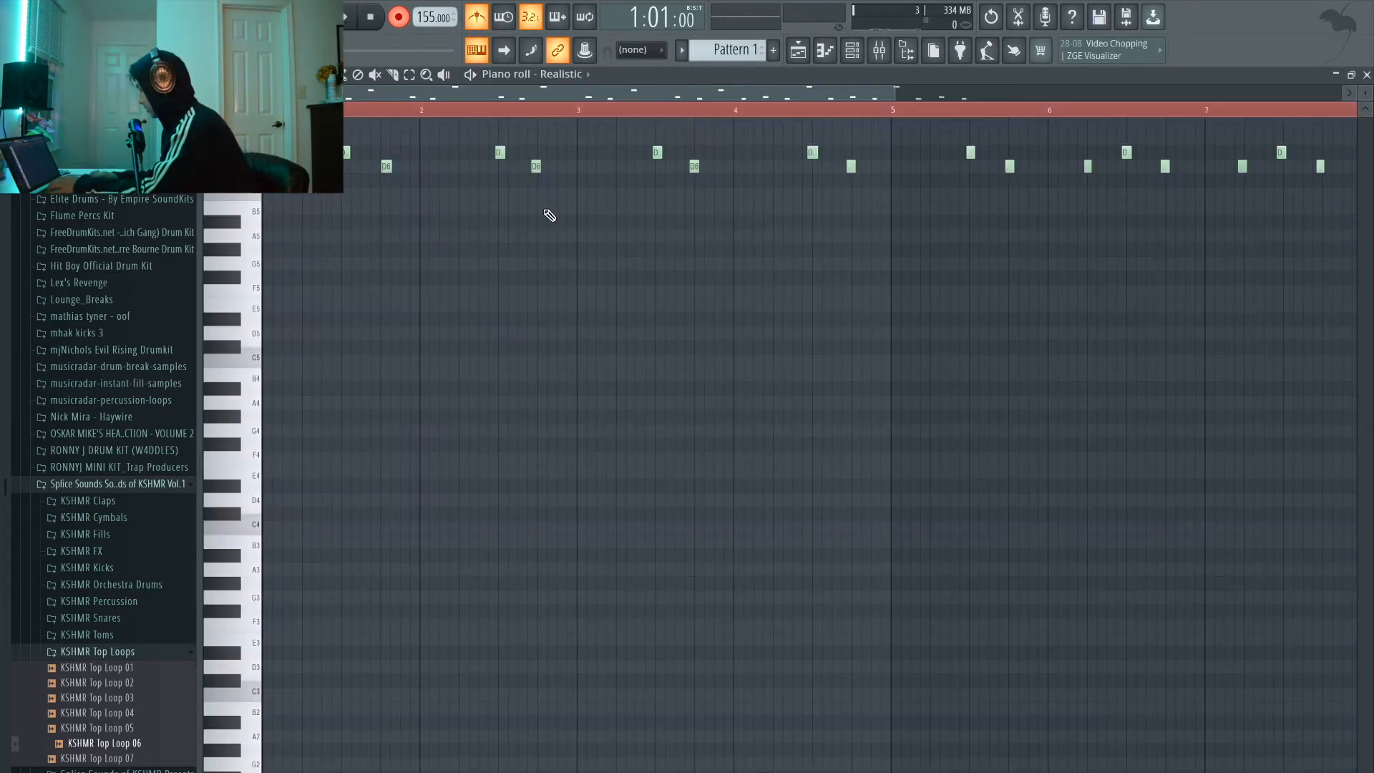
pyautogui.scroll(3, 549, 212)
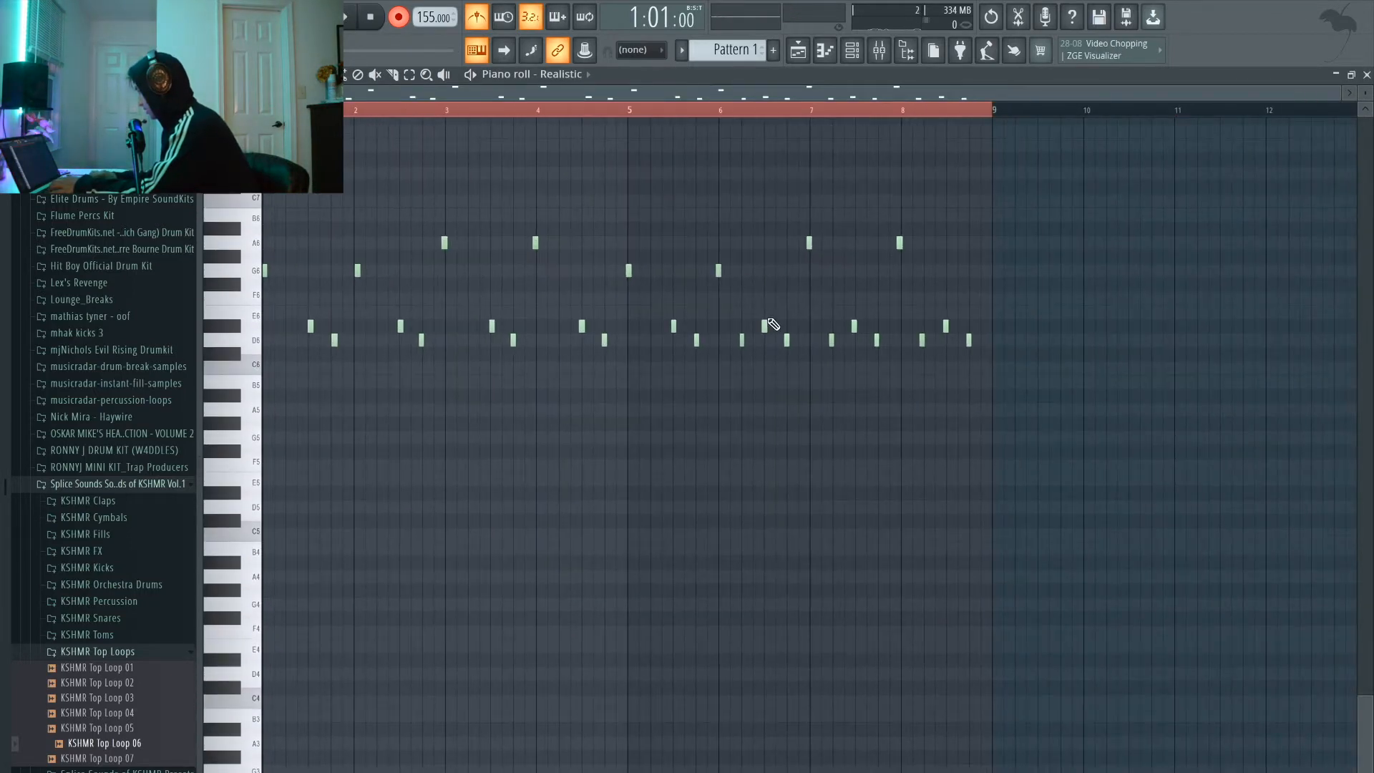
pyautogui.click(659, 349)
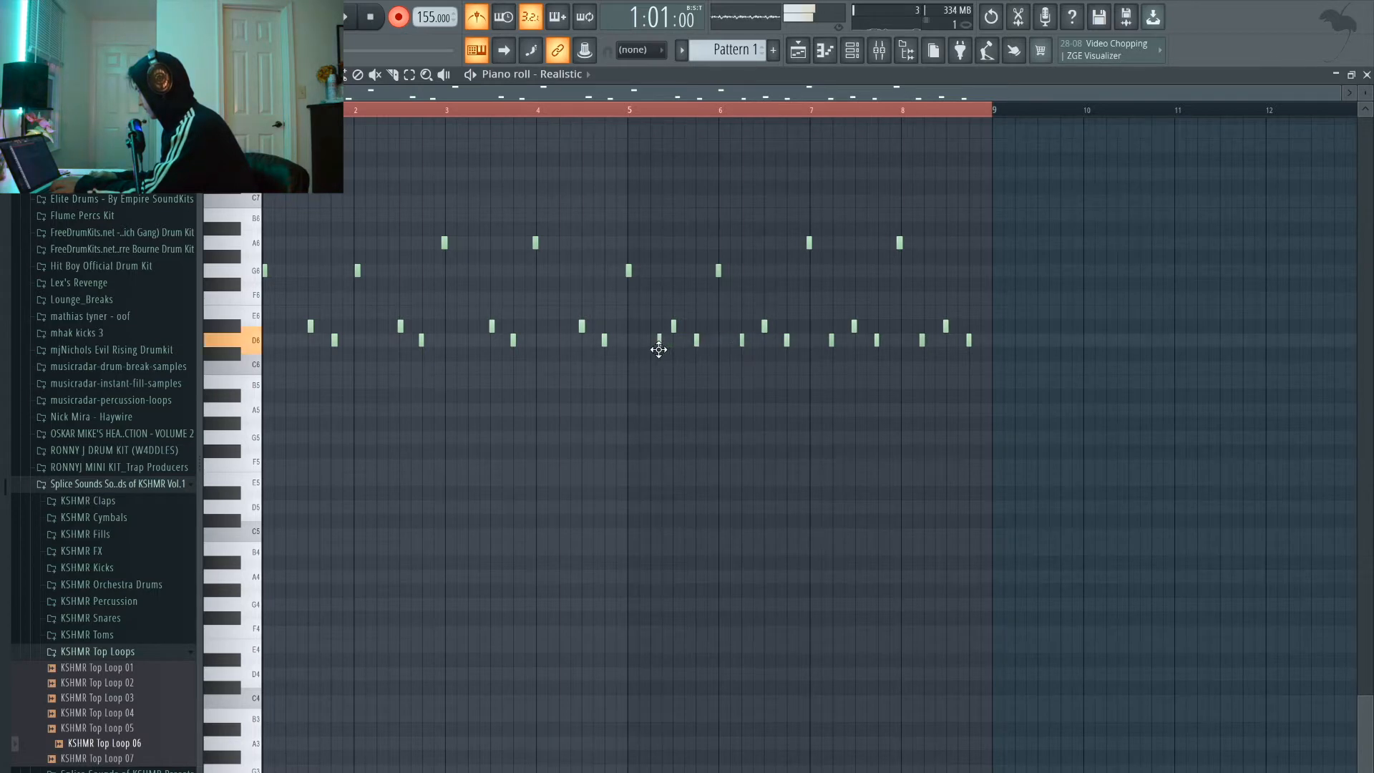
pyautogui.moveTo(659, 349); pyautogui.dragTo(653, 349)
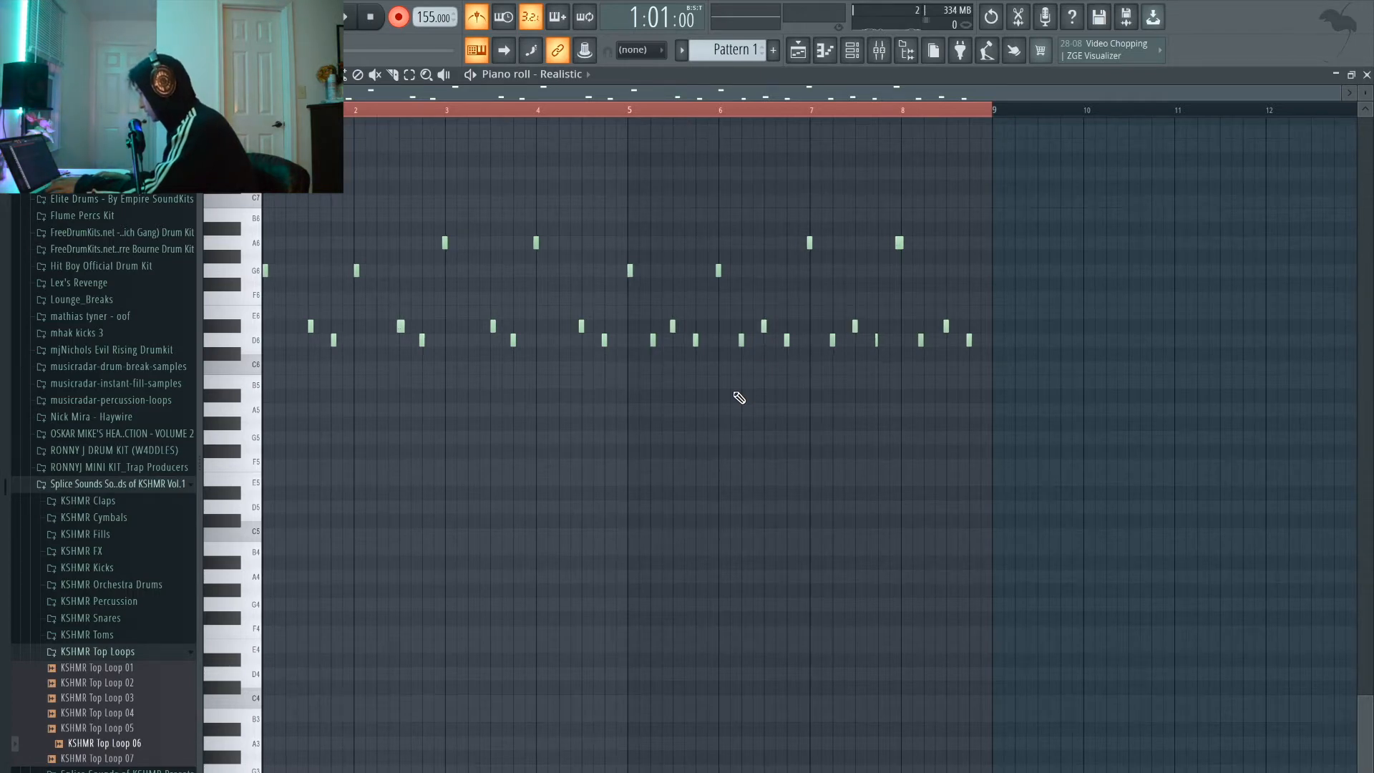
# - Set the piano roll snap to Step and quantize all the recorded notes
pyautogui.click(243, 75)
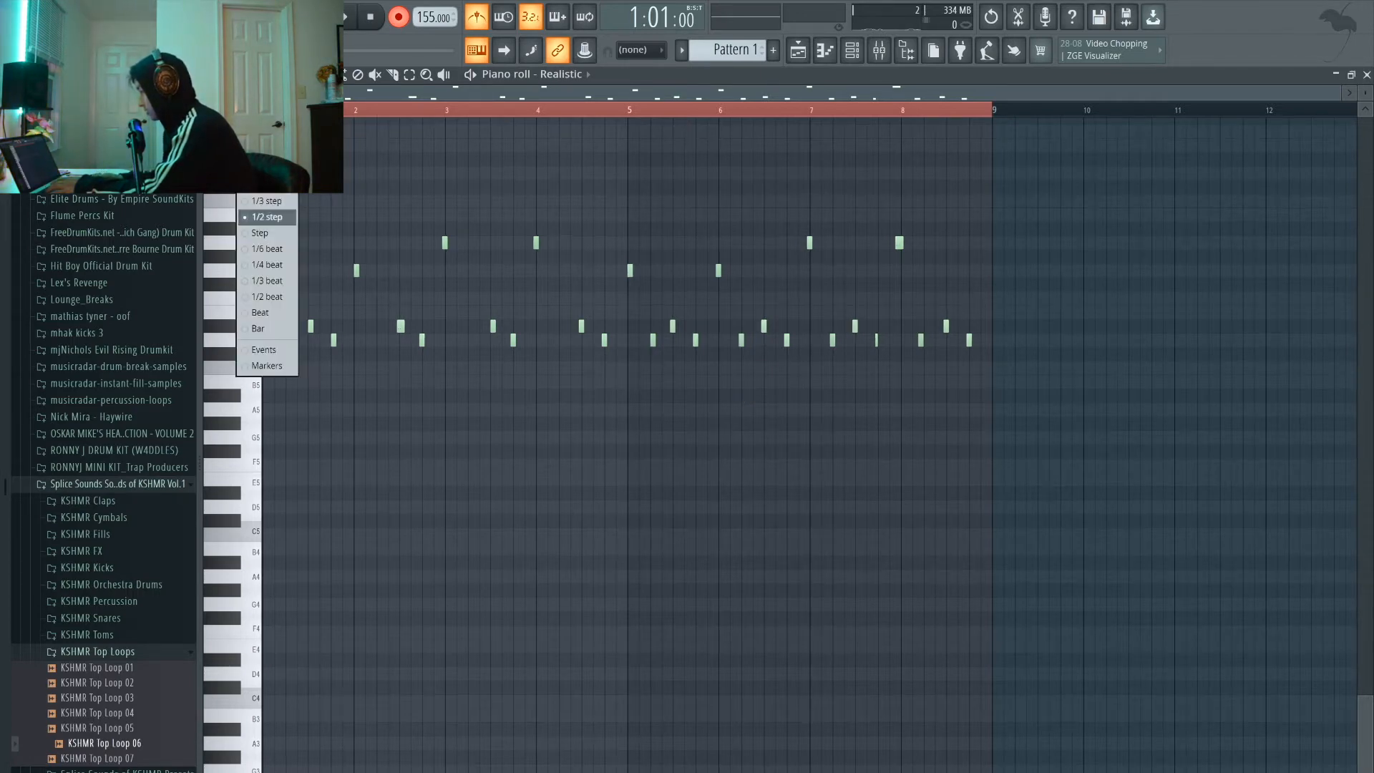
pyautogui.click(267, 236)
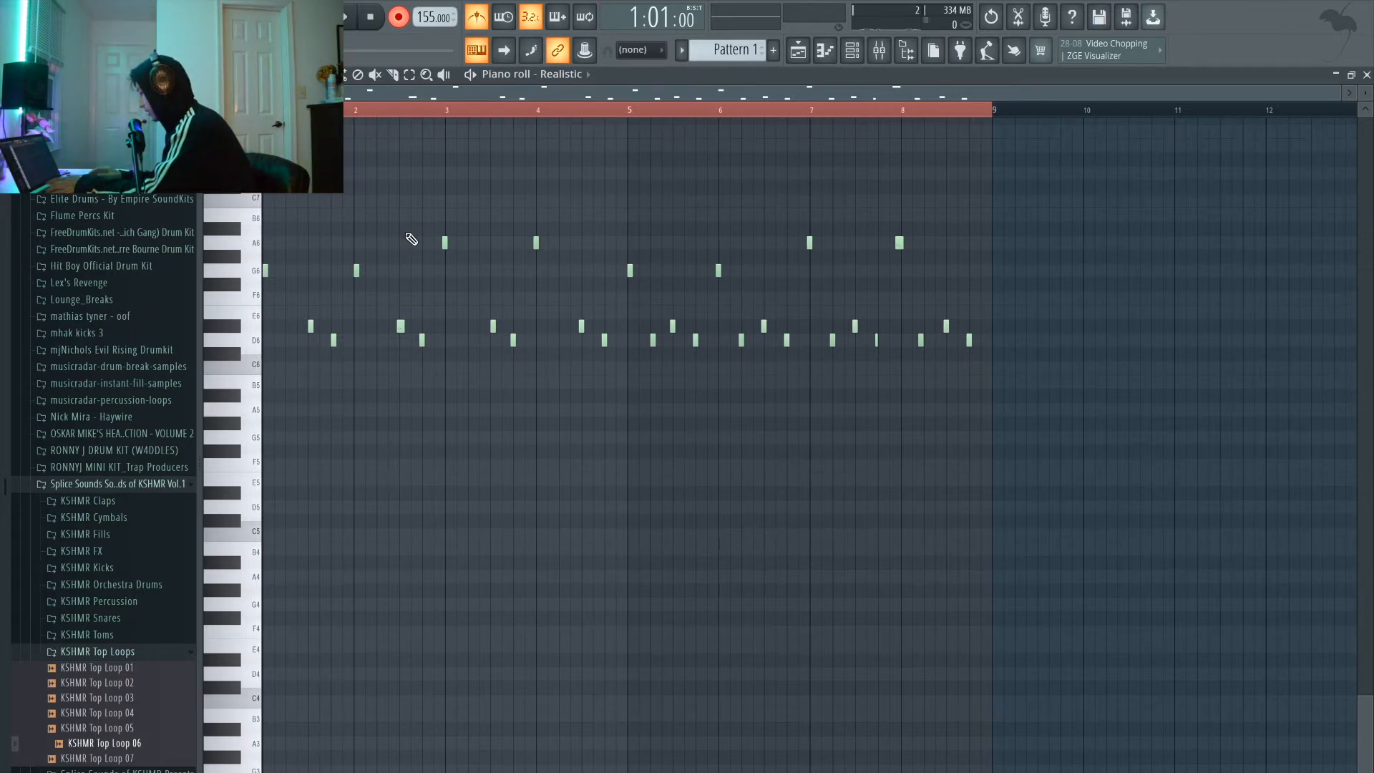
pyautogui.hotkey('ctrl', 'q')
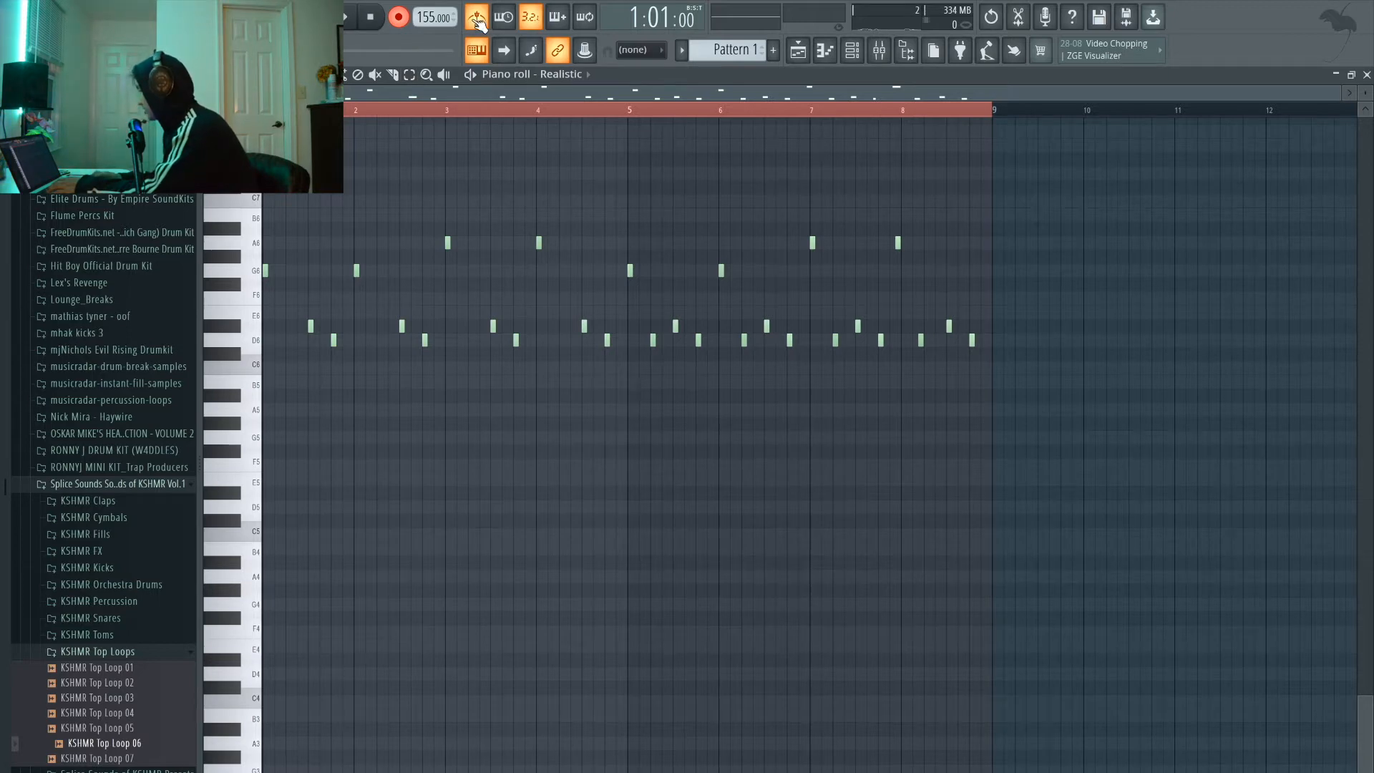
# - Move bar 8's first D6 note onto the second beat and its A6 note onto the bar start, checking by playback
pyautogui.scroll(3, 825, 327)
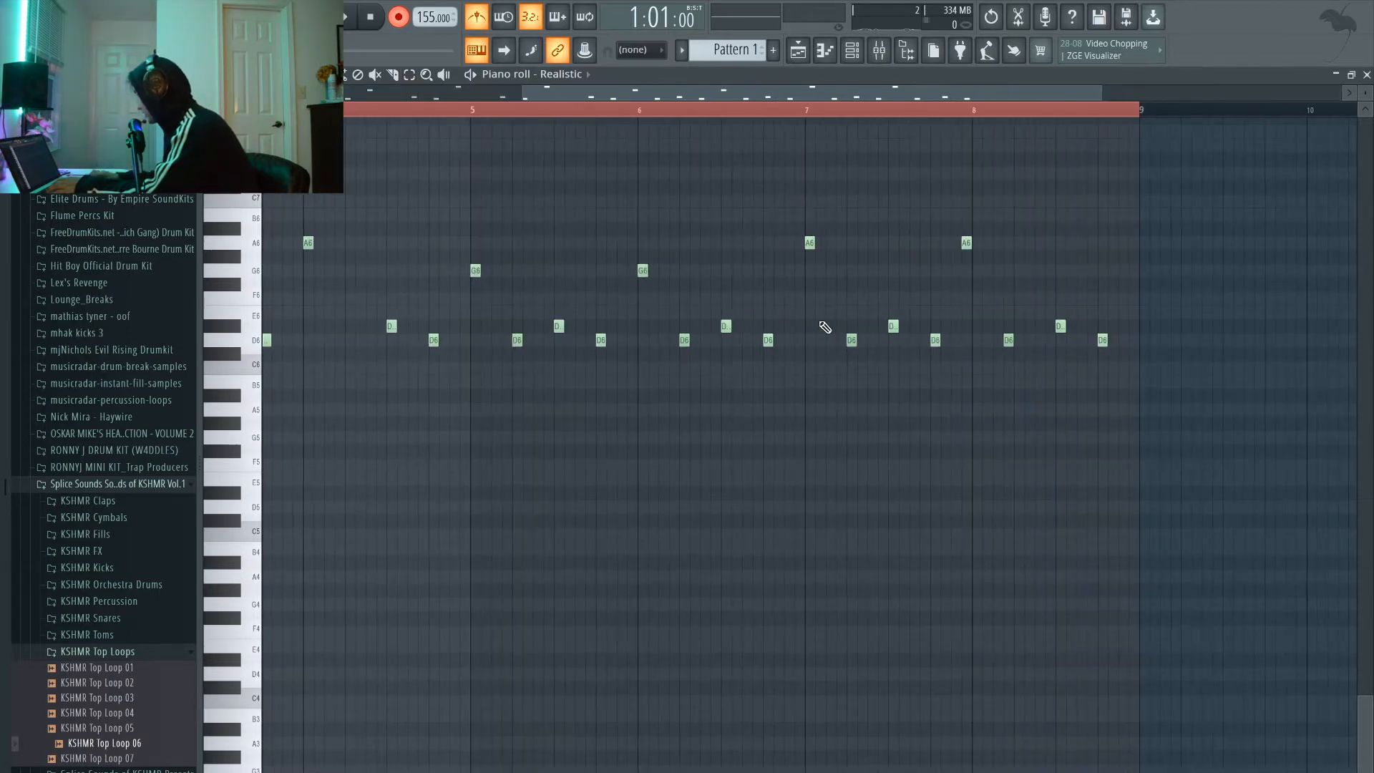
pyautogui.click(1009, 342)
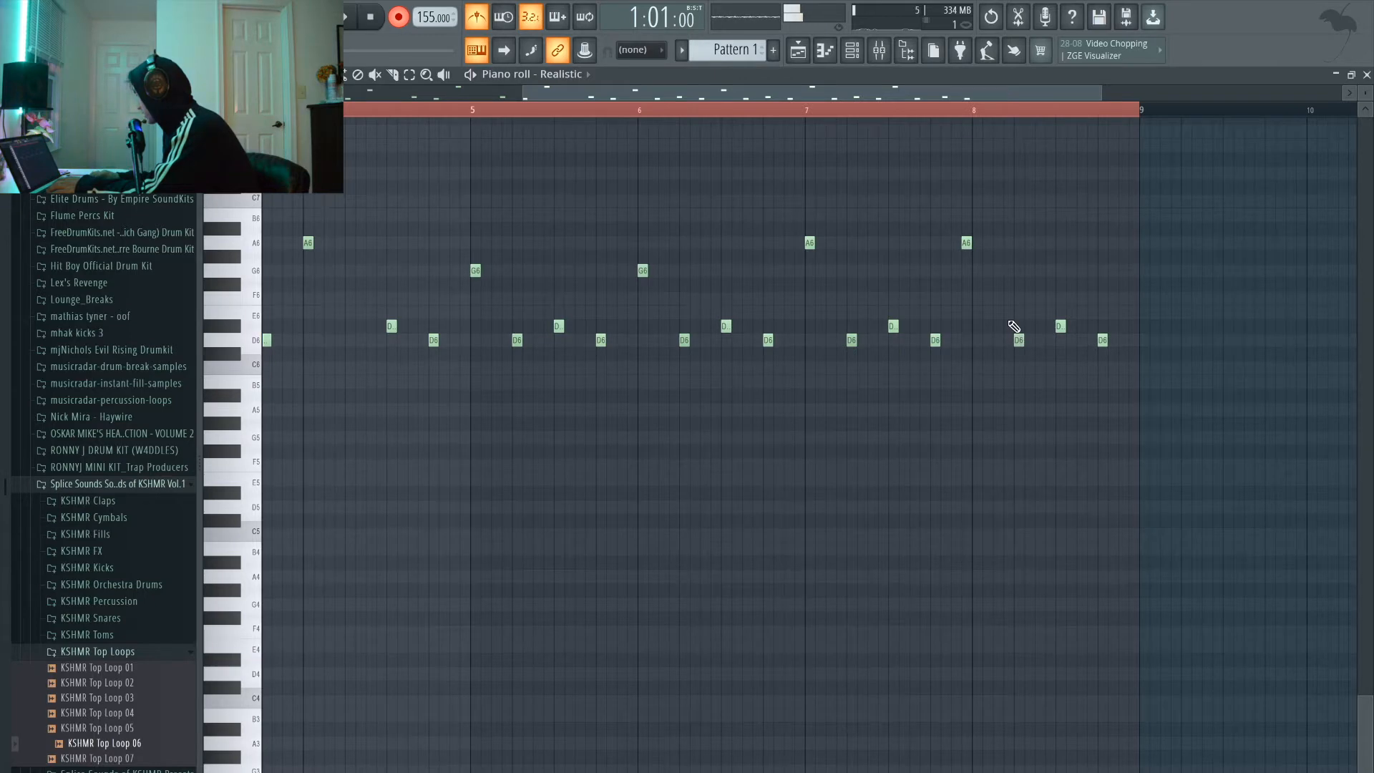
pyautogui.scroll(-3, 1009, 327)
pyautogui.press('space')
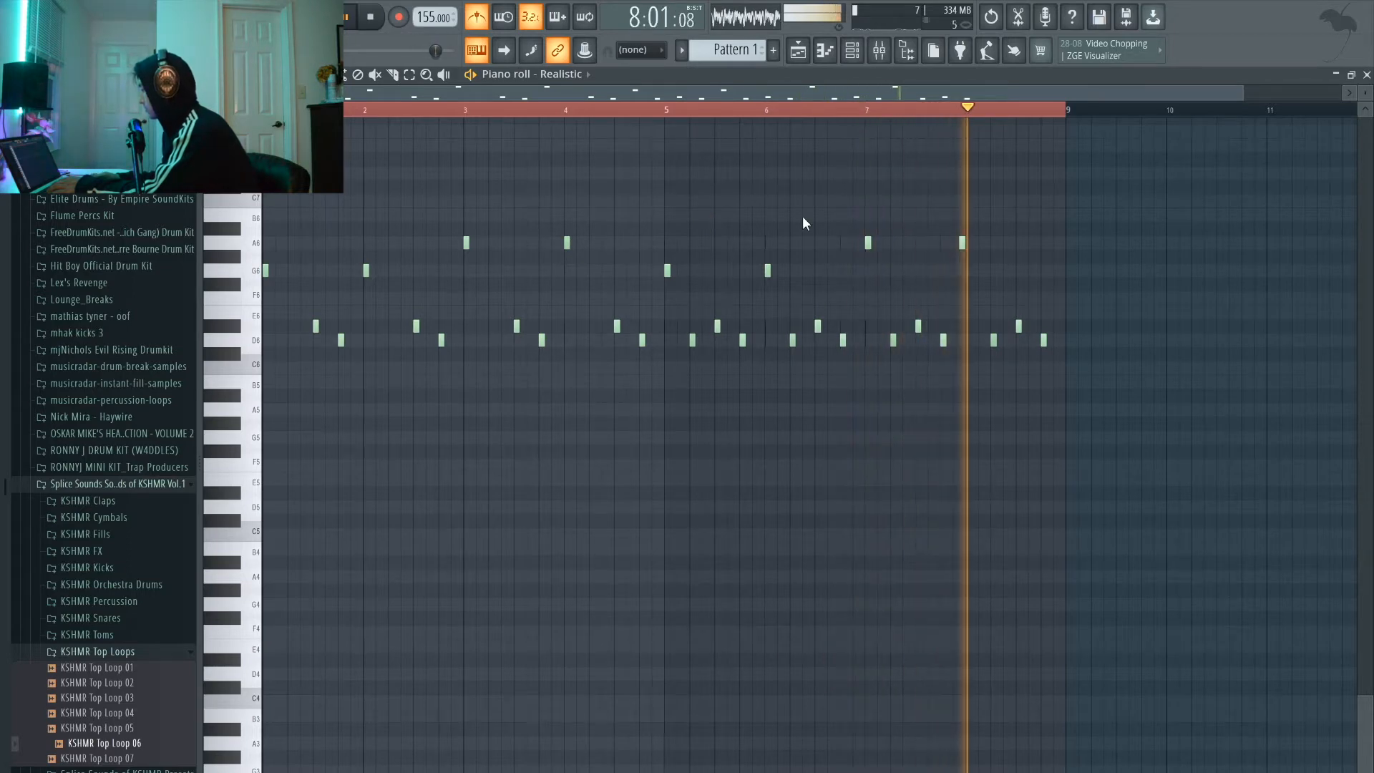
pyautogui.press('space')
pyautogui.rightClick(962, 242)
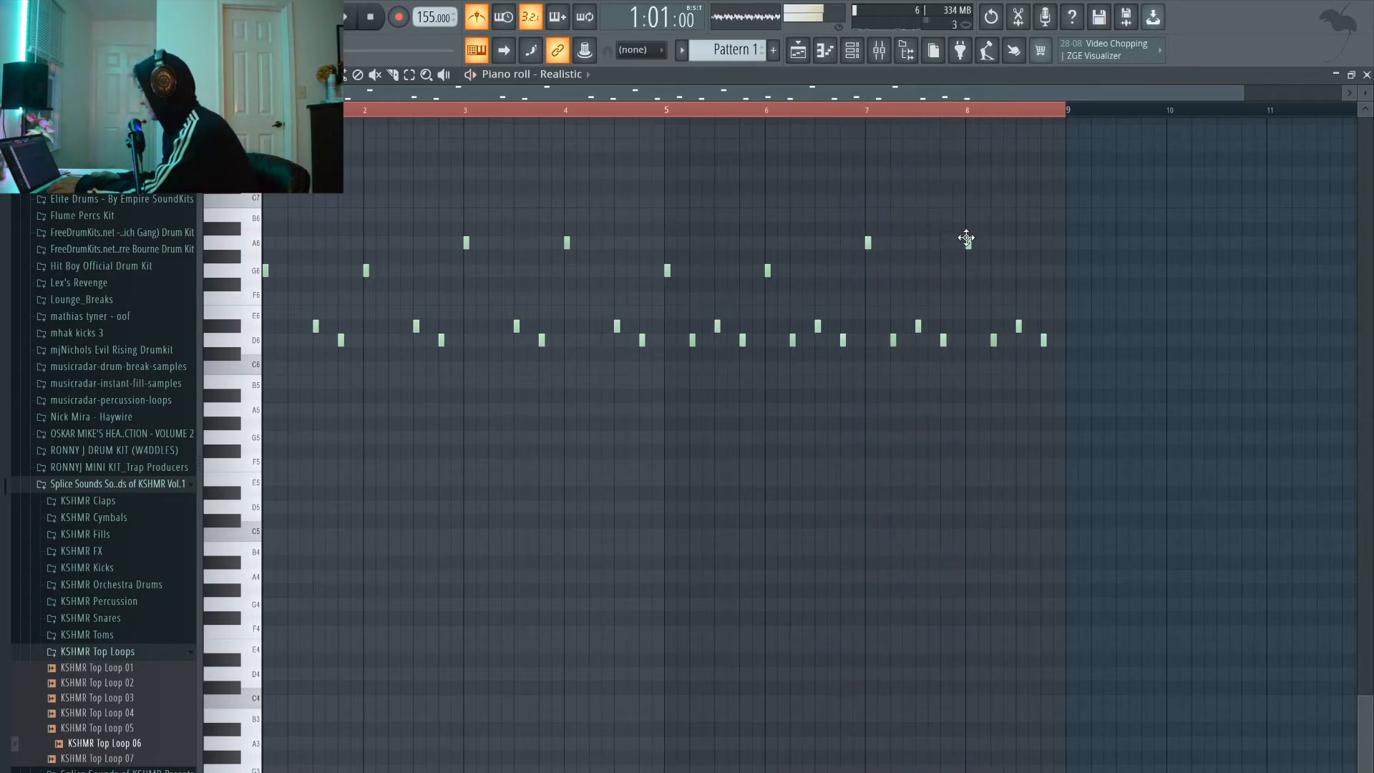
# - Reveal the piano roll's velocity lane and lower the velocities of the D#6 and D6 notes in bars 1 and 2
pyautogui.click(1350, 75)
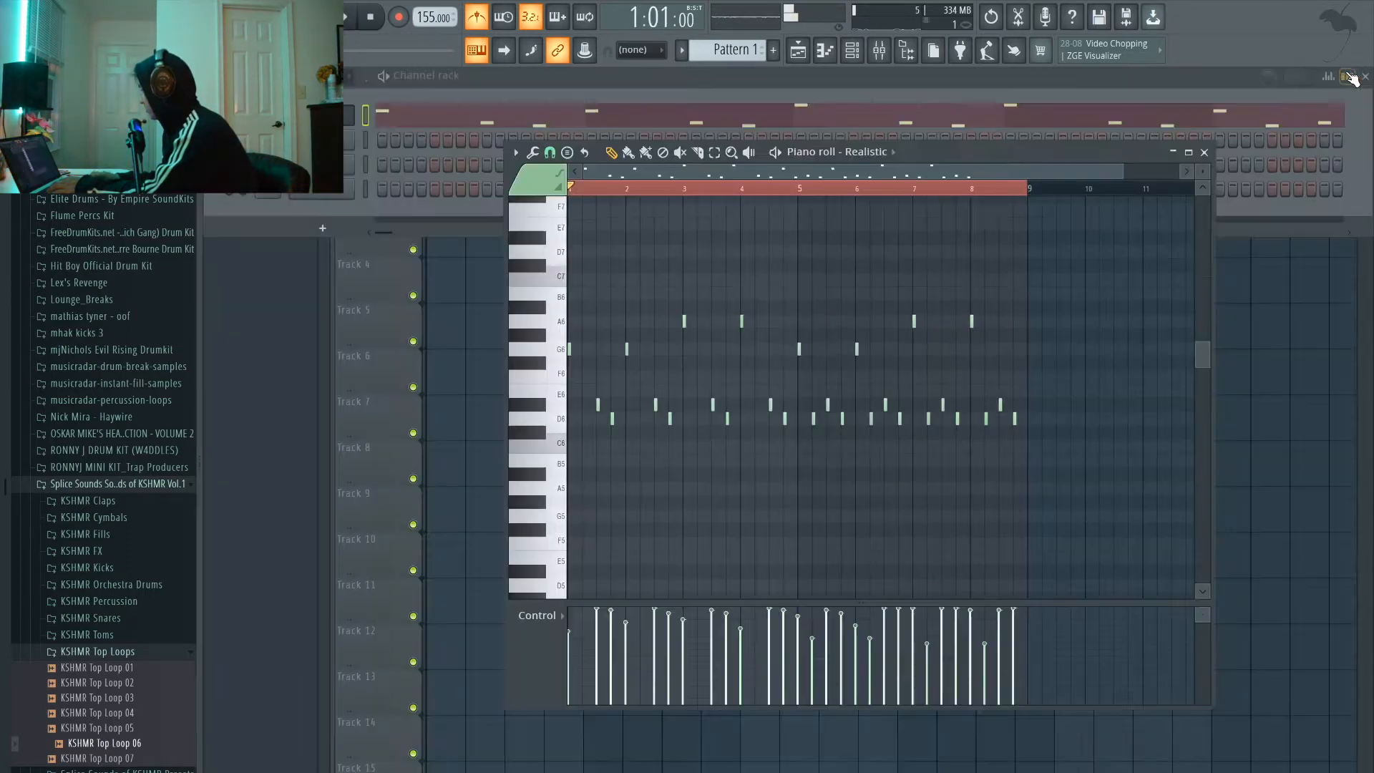
pyautogui.click(1195, 153)
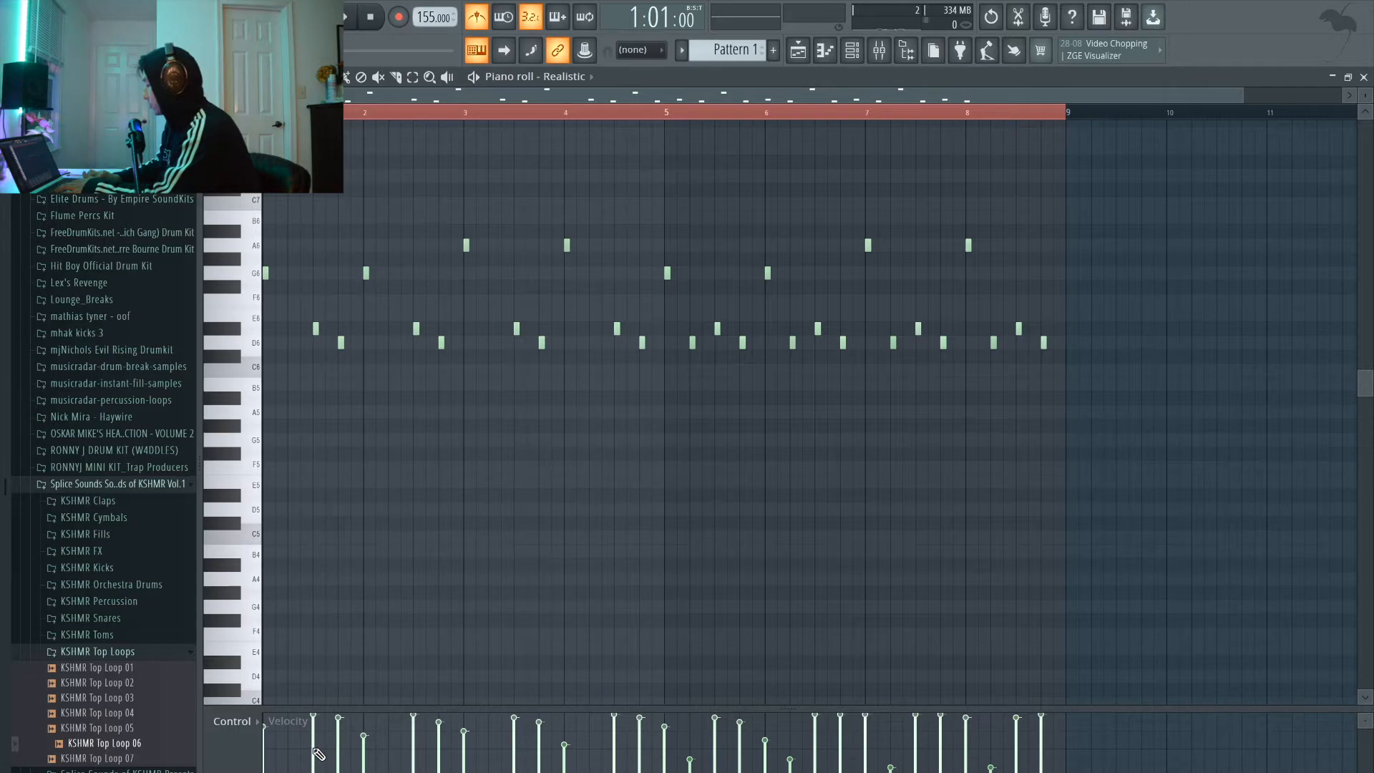
pyautogui.click(340, 755)
pyautogui.press('space')
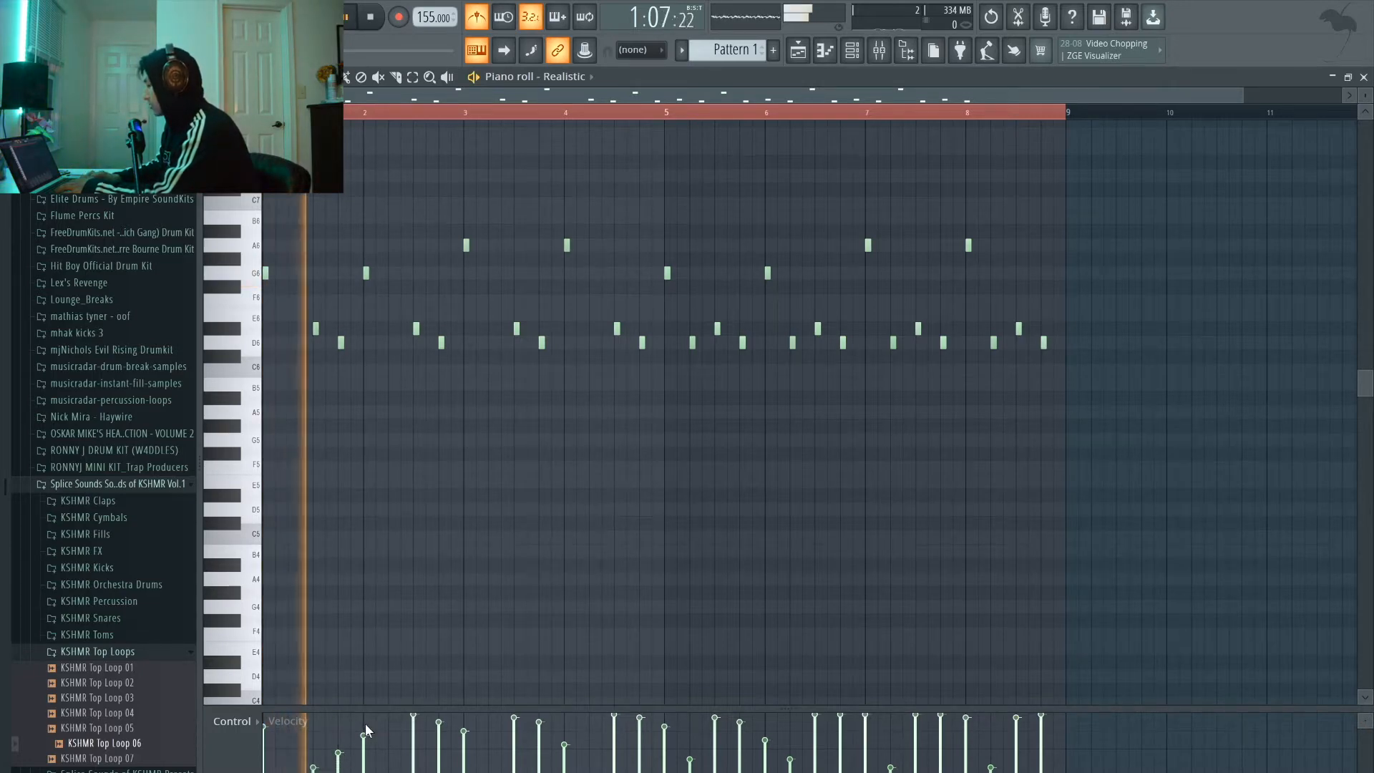
pyautogui.press('space')
pyautogui.click(414, 733)
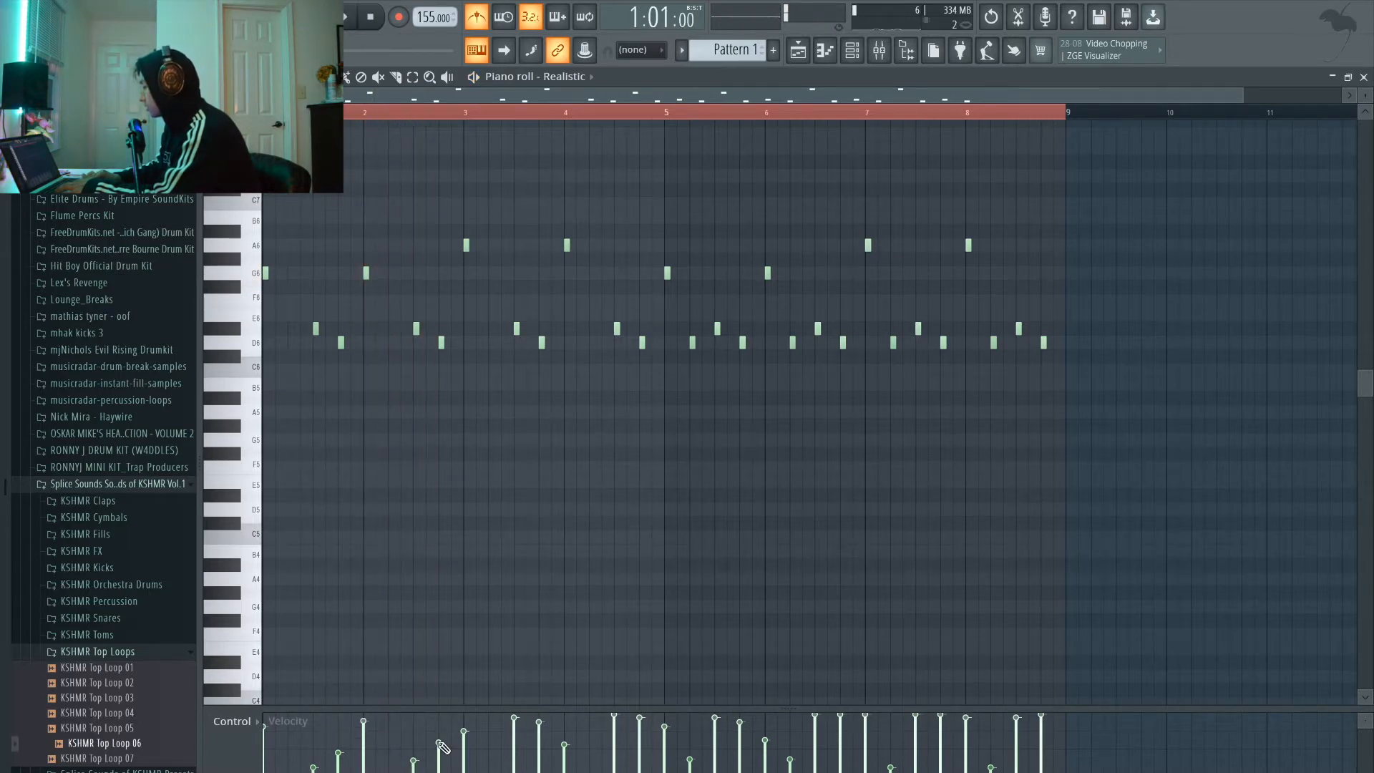
# - During playback, lower the D#6 and D6 note velocities in bars 3 and 4 and raise the opening A6 notes
pyautogui.press('space')
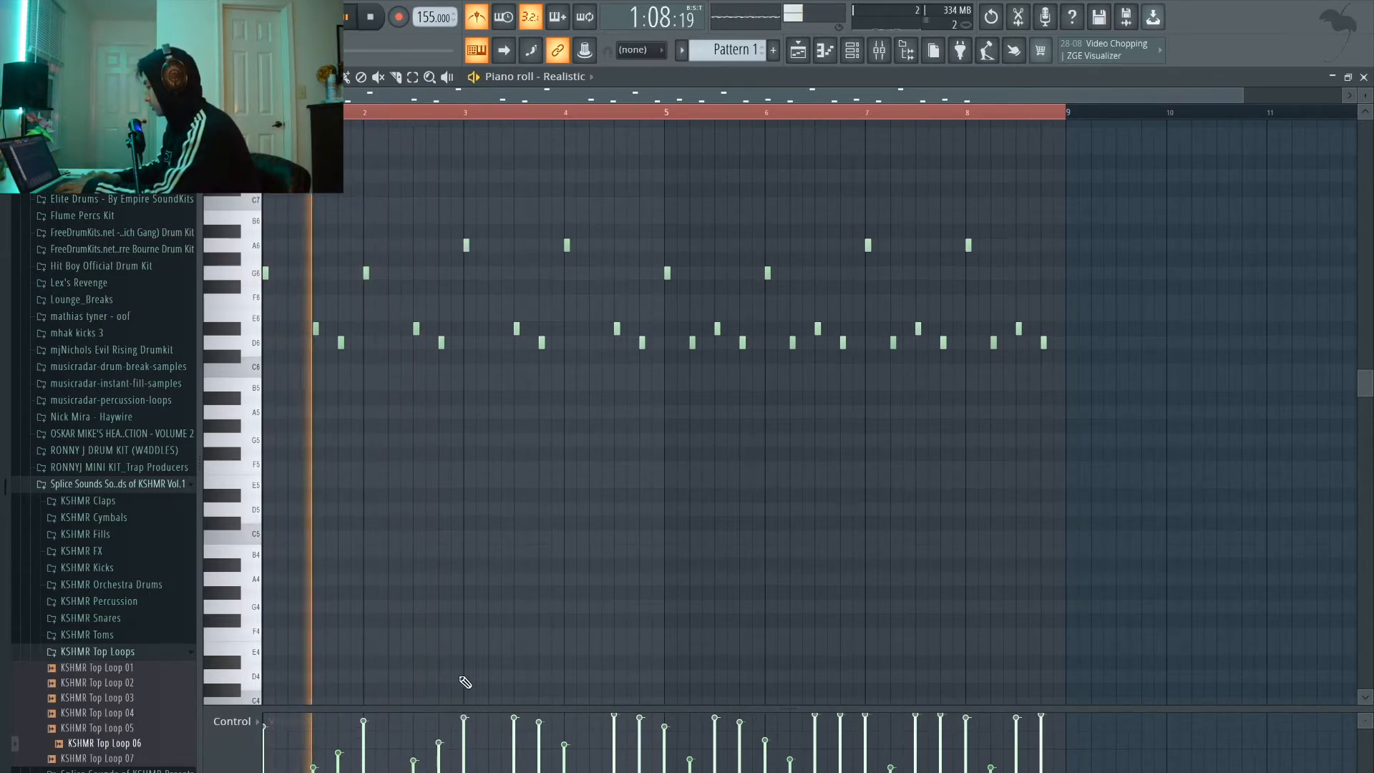
pyautogui.moveTo(514, 754); pyautogui.dragTo(560, 719)
pyautogui.click(615, 752)
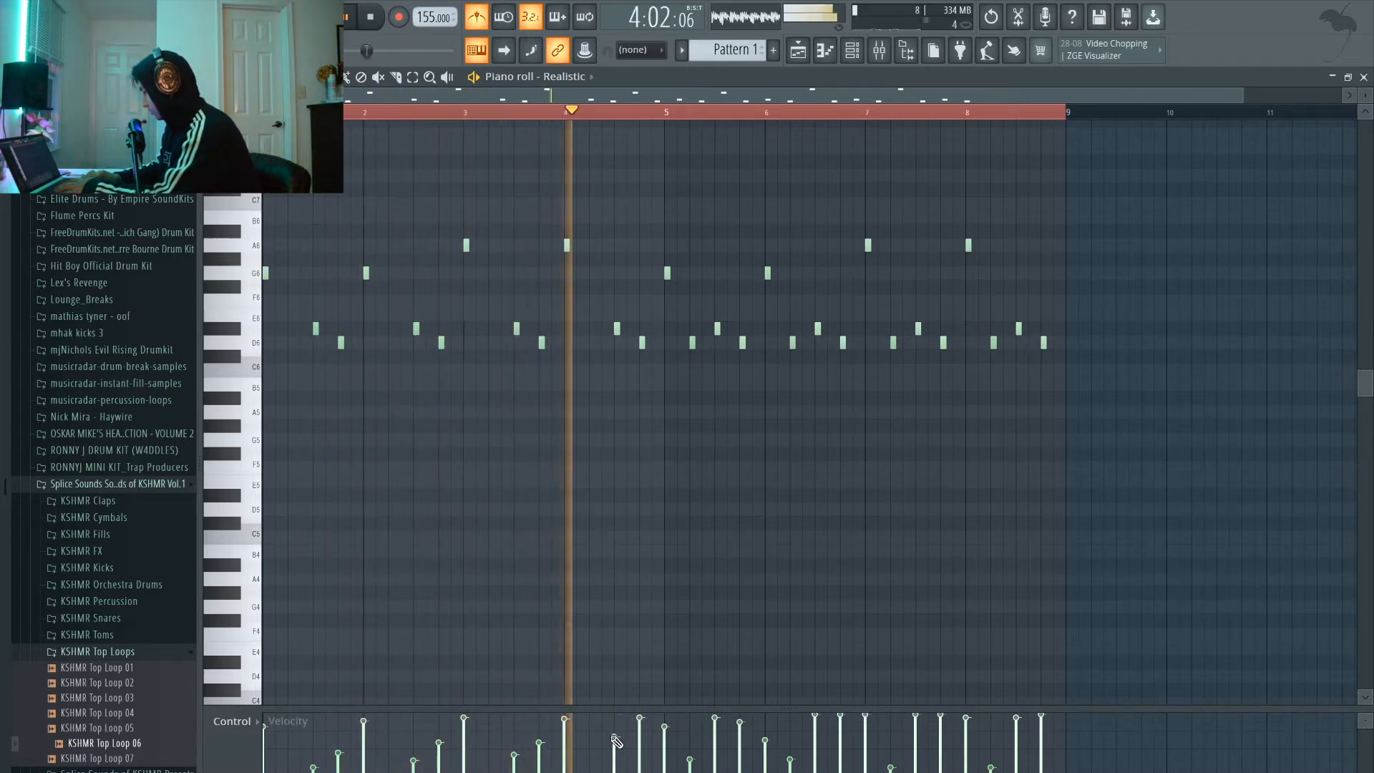
pyautogui.click(639, 738)
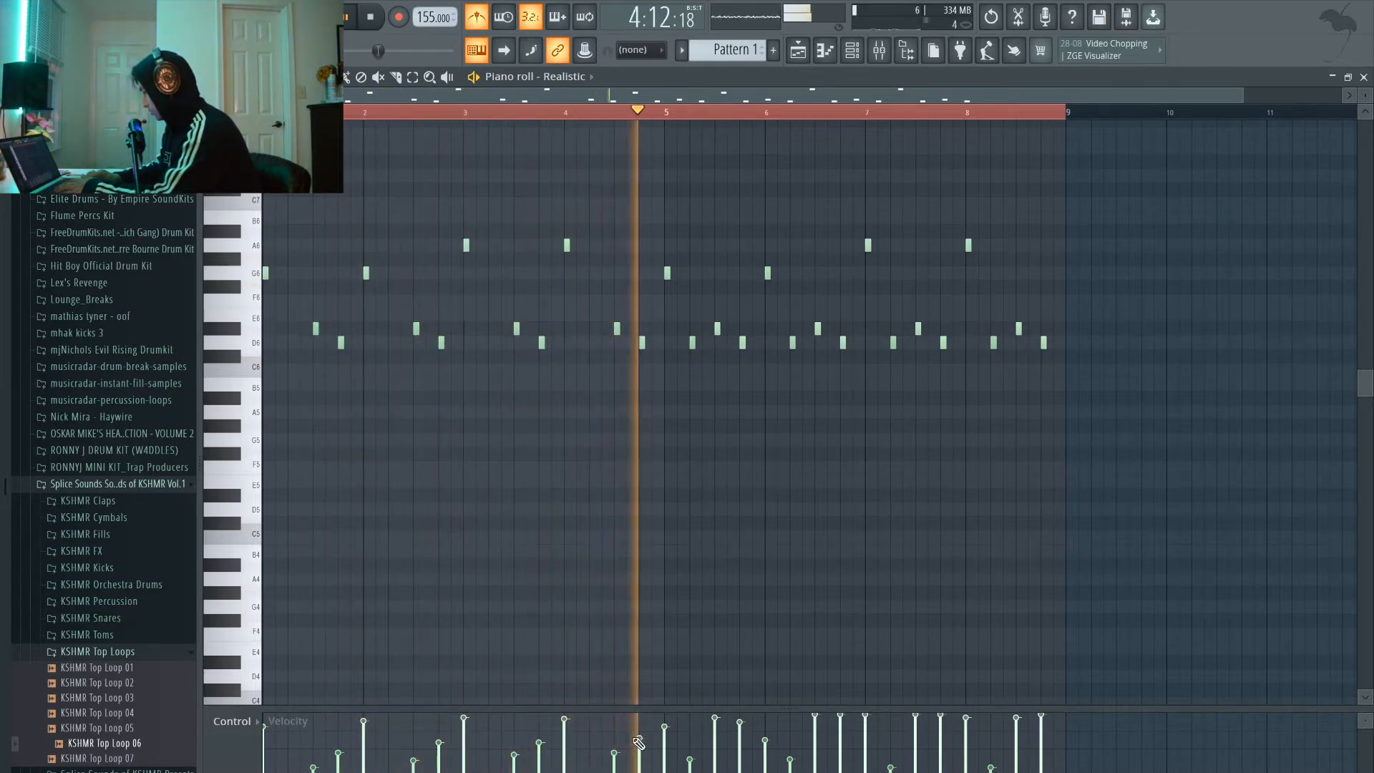
# - During playback, lower the velocities of the later D#6 and D6 notes in bars 5 and 6 and raise bar 6's opening G6
pyautogui.click(714, 742)
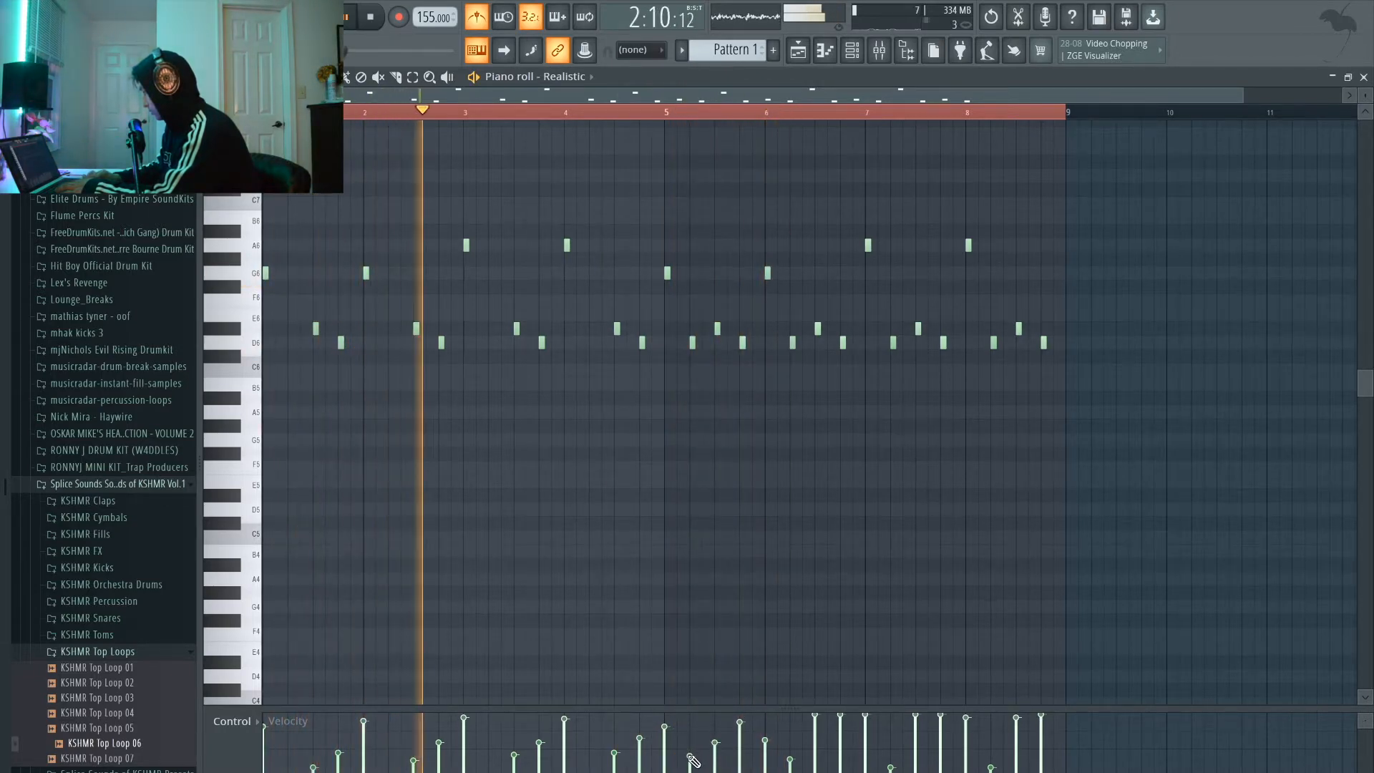
pyautogui.click(741, 742)
pyautogui.click(765, 724)
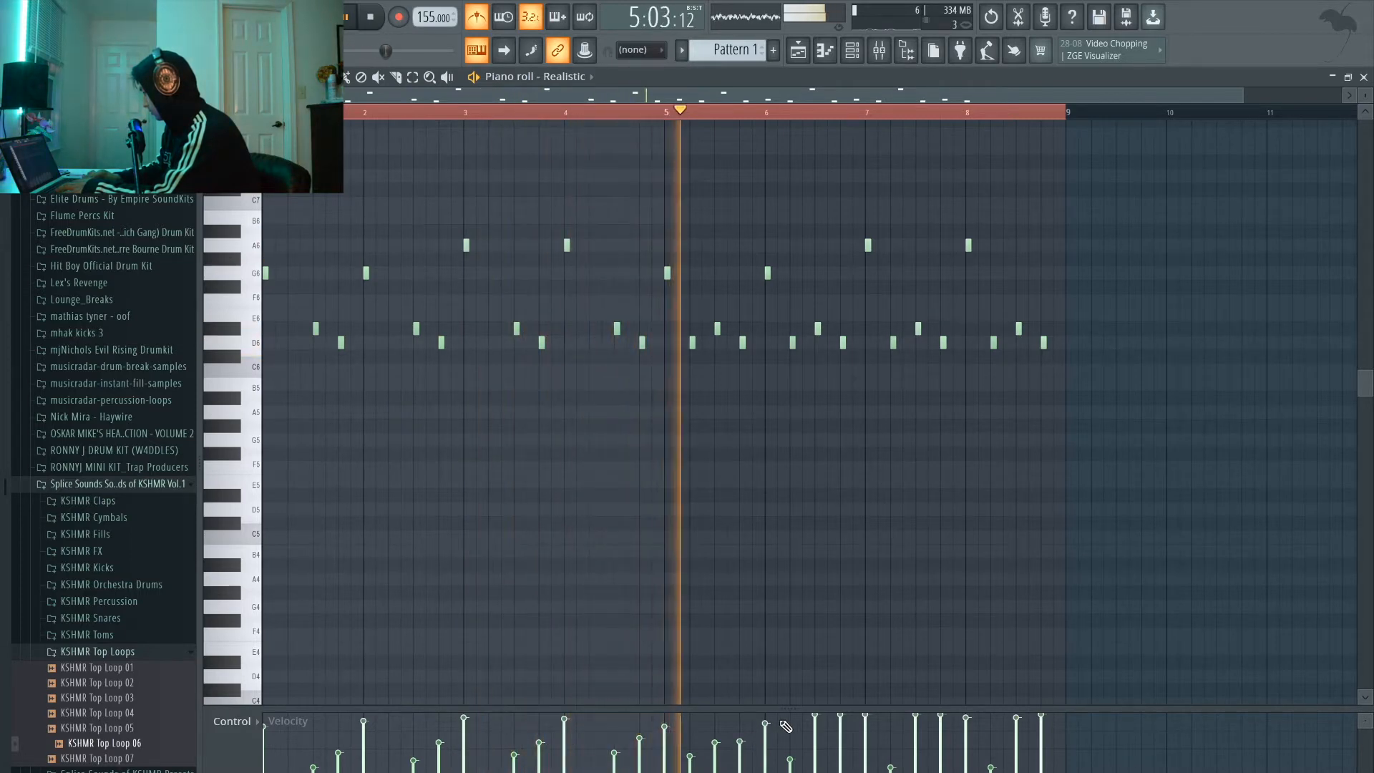
pyautogui.click(815, 752)
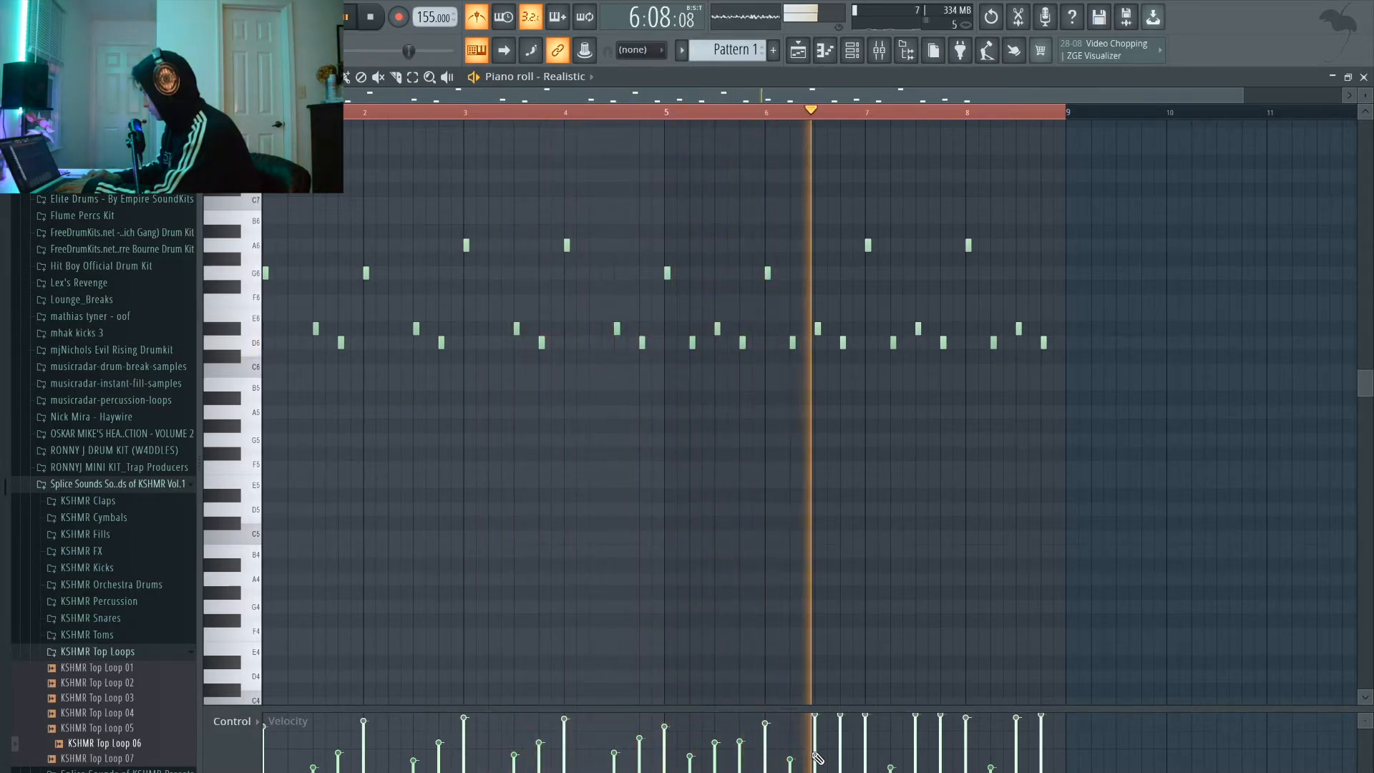
pyautogui.click(841, 766)
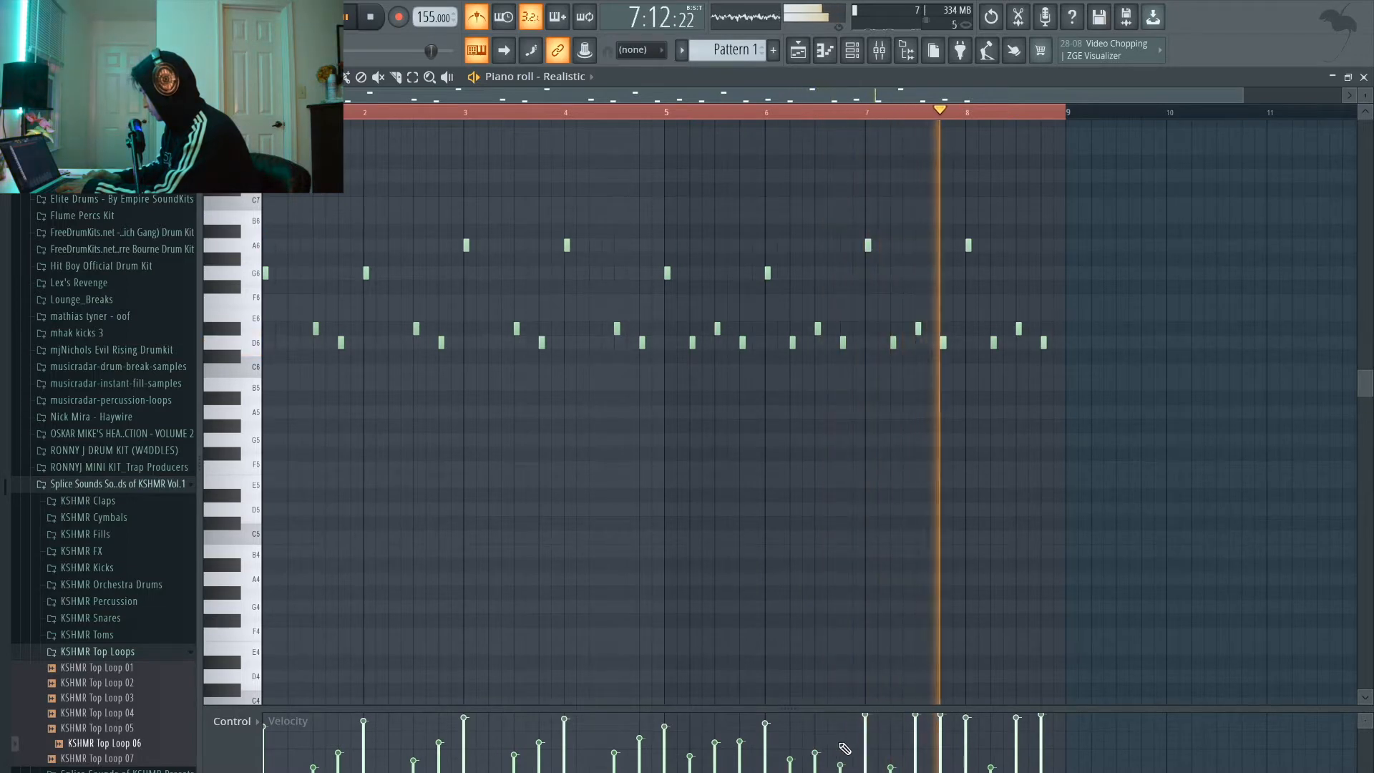
# - Lower the velocities of the D#6 notes and the last D6 notes in bars 7 and 8, checking by playback
pyautogui.click(940, 756)
pyautogui.click(915, 754)
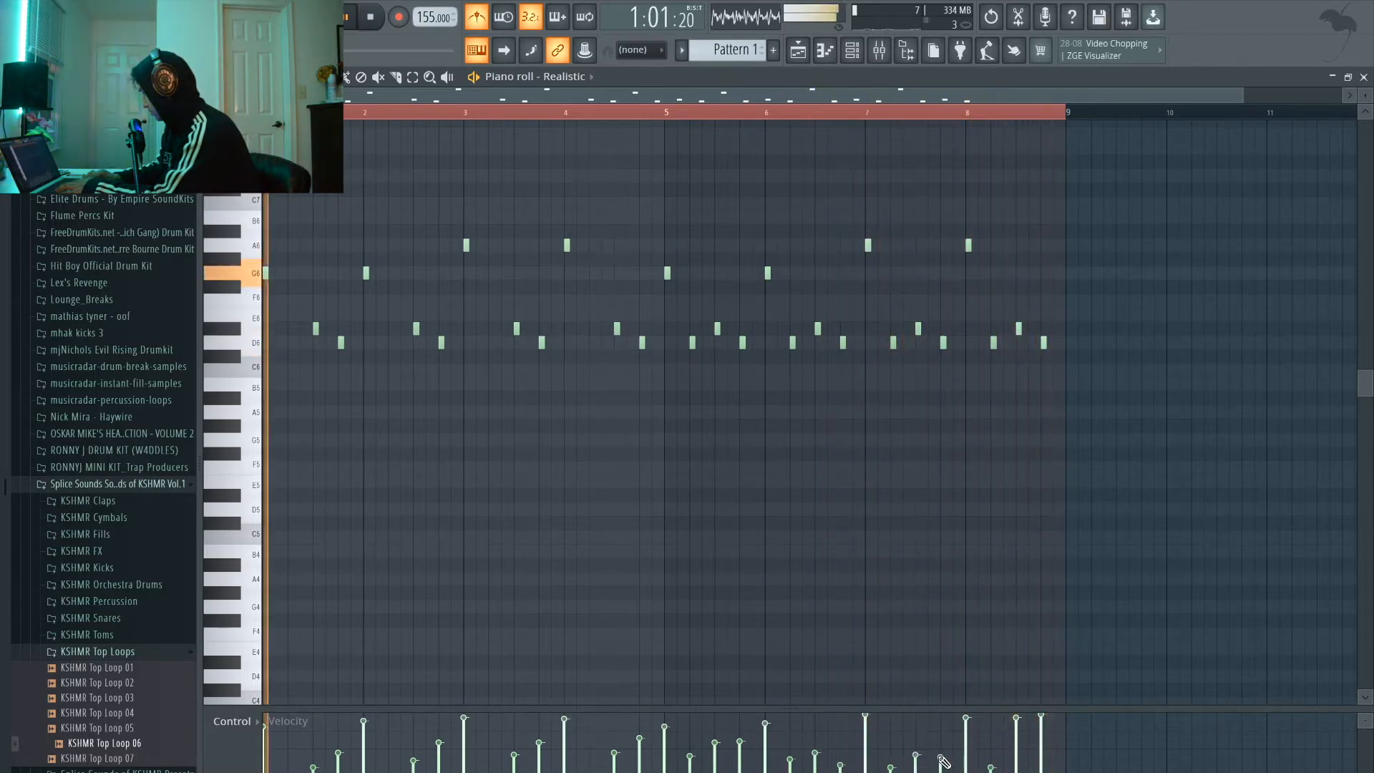
pyautogui.click(1016, 751)
pyautogui.click(1041, 739)
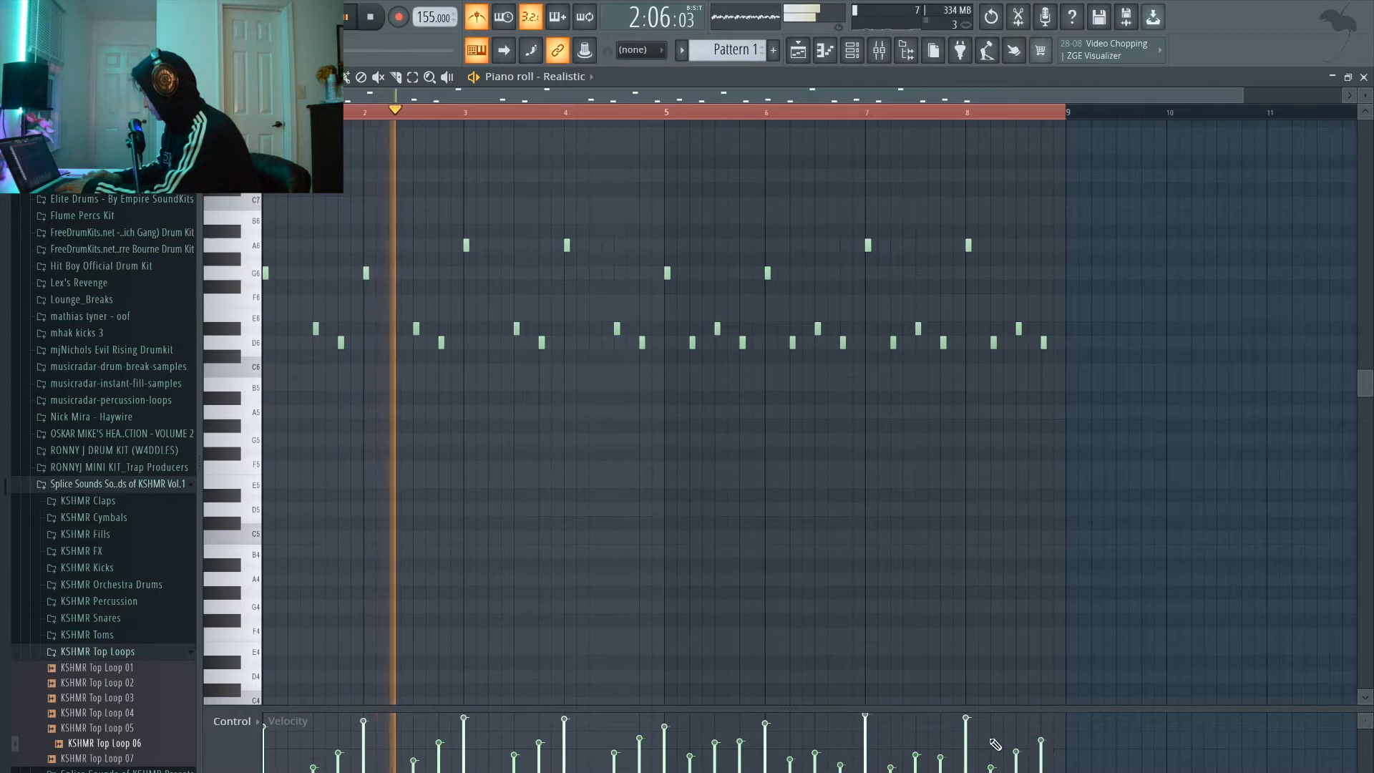
pyautogui.click(941, 742)
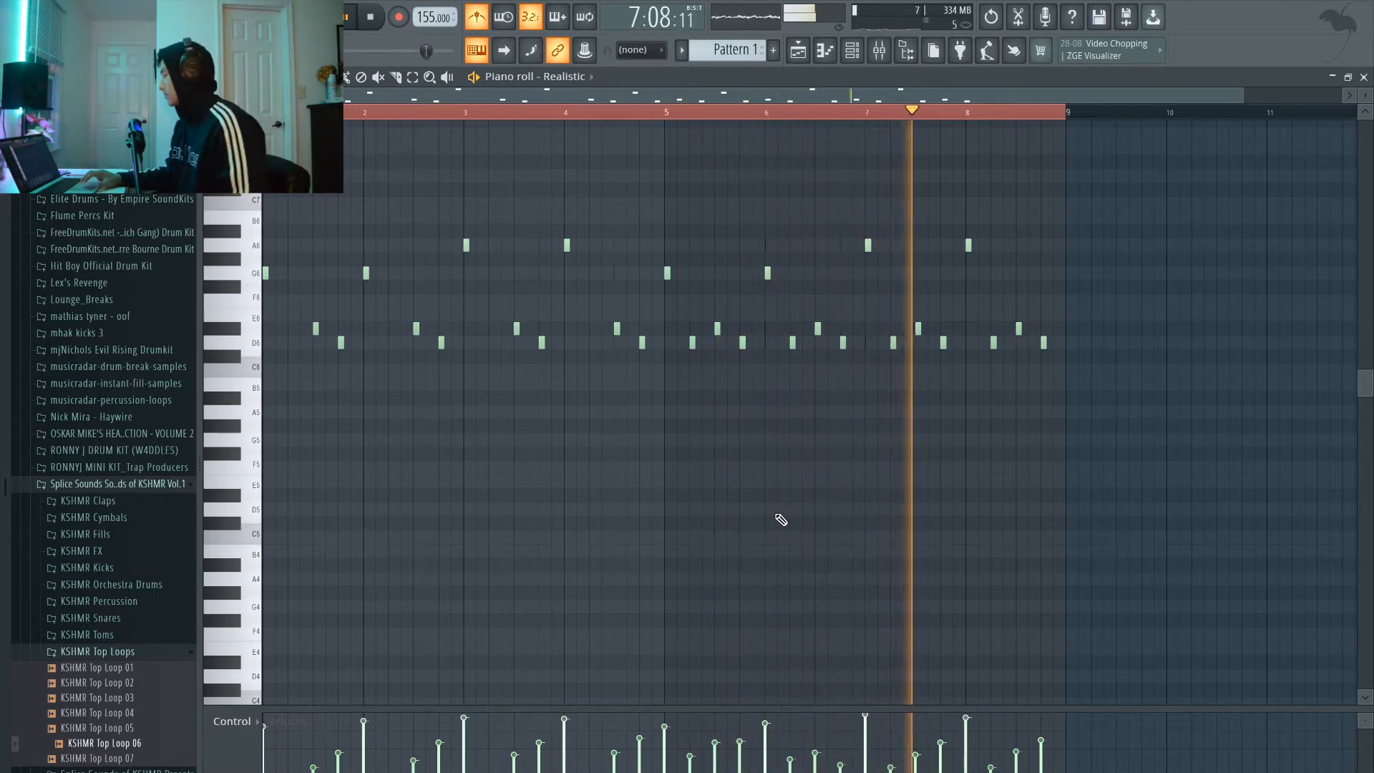
pyautogui.press('space')
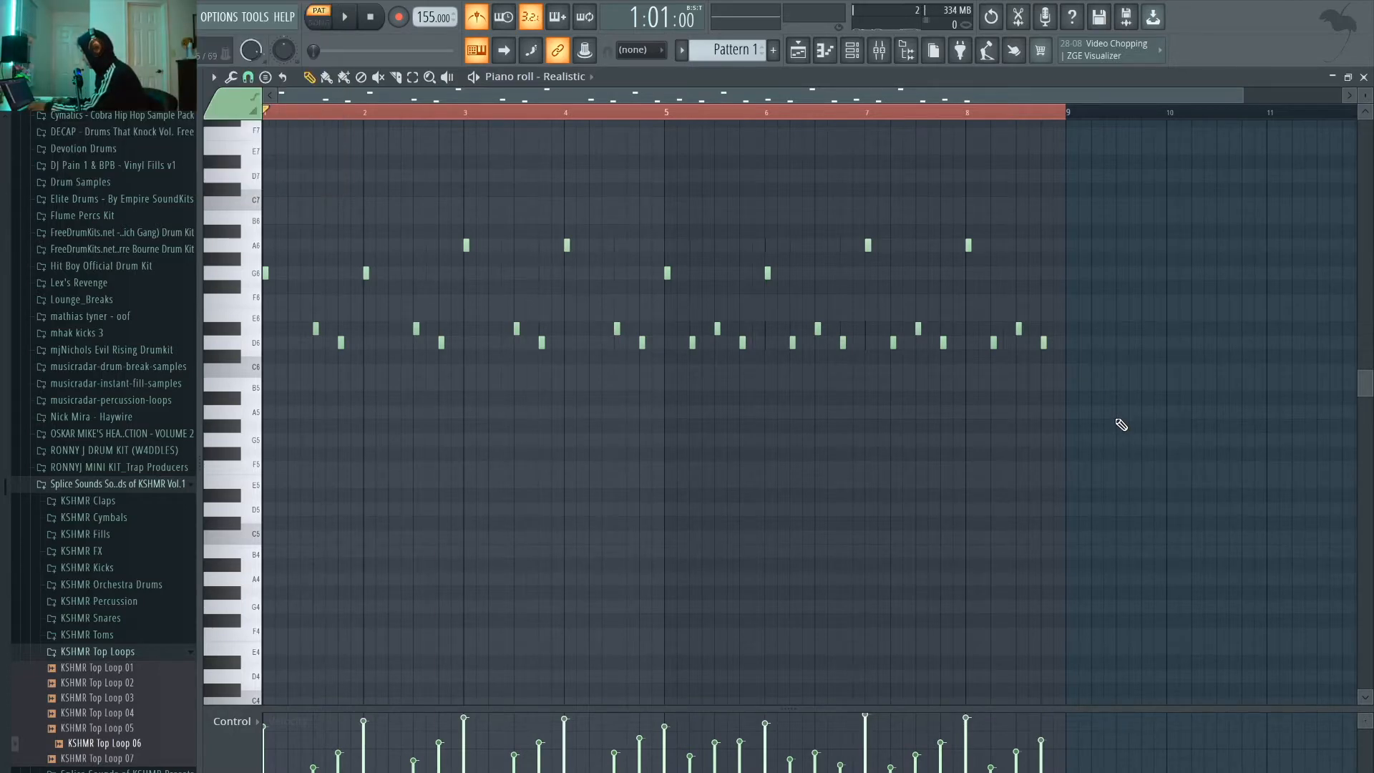
# - Select all the melody notes and duplicate them one octave lower across the eight bars
pyautogui.moveTo(1116, 423); pyautogui.dragTo(283, 286)
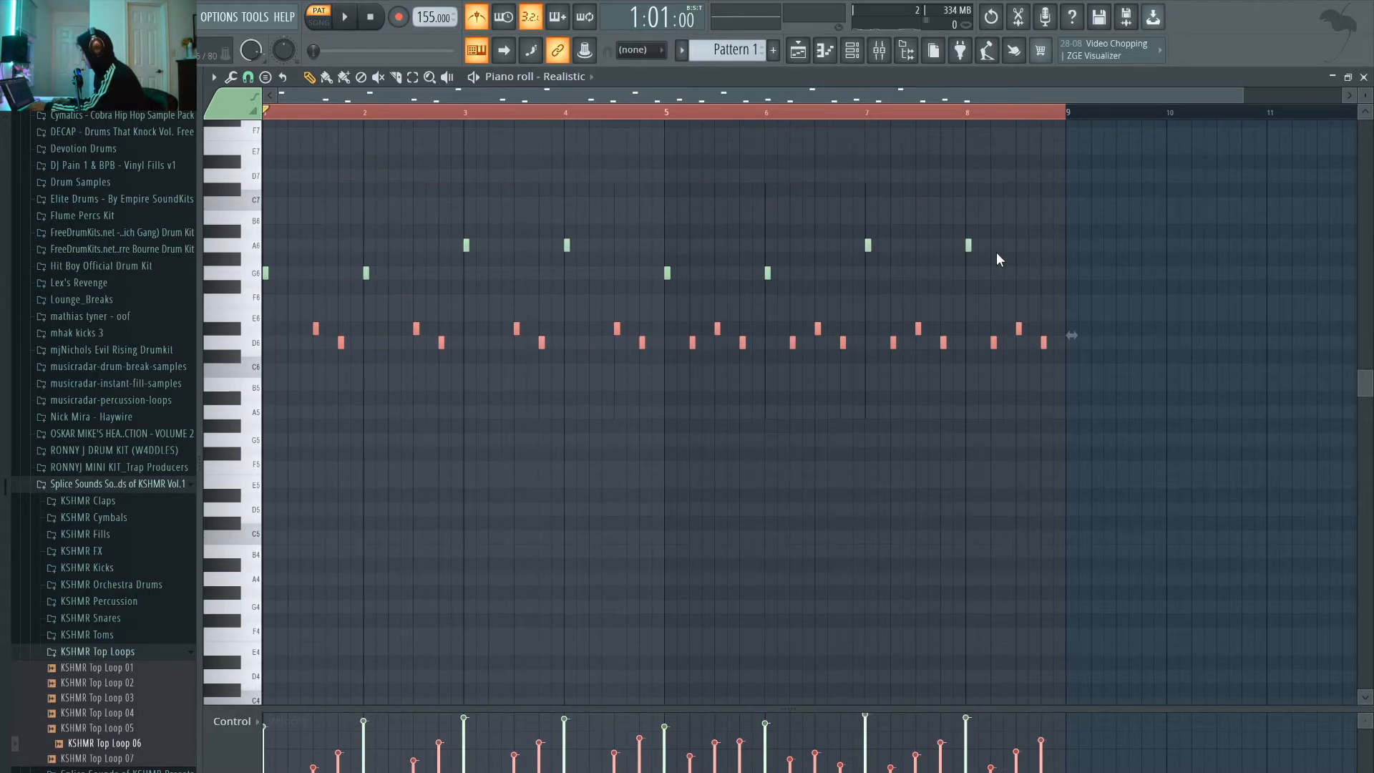
pyautogui.moveTo(1122, 399); pyautogui.dragTo(255, 204)
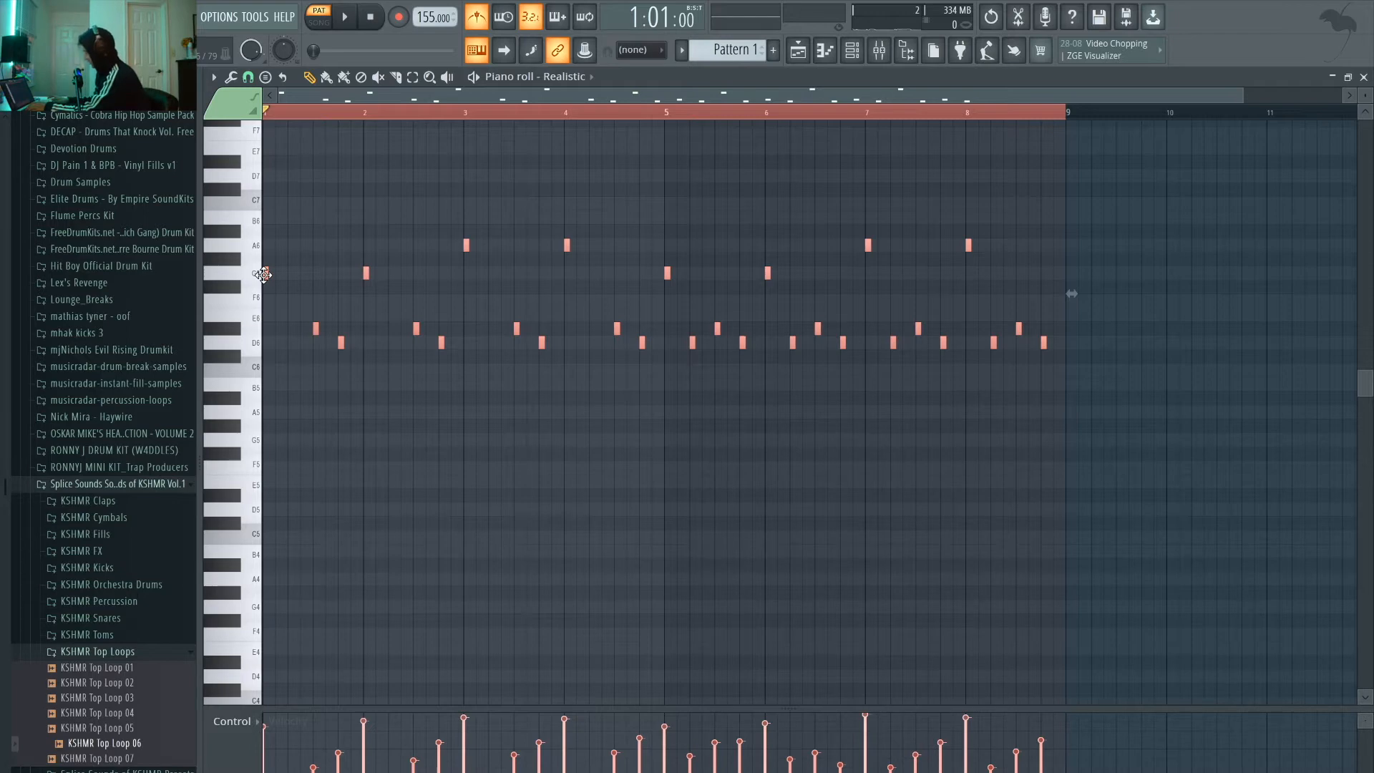
pyautogui.hotkey('ctrl', 'Down')
pyautogui.hotkey('ctrl', 'd')
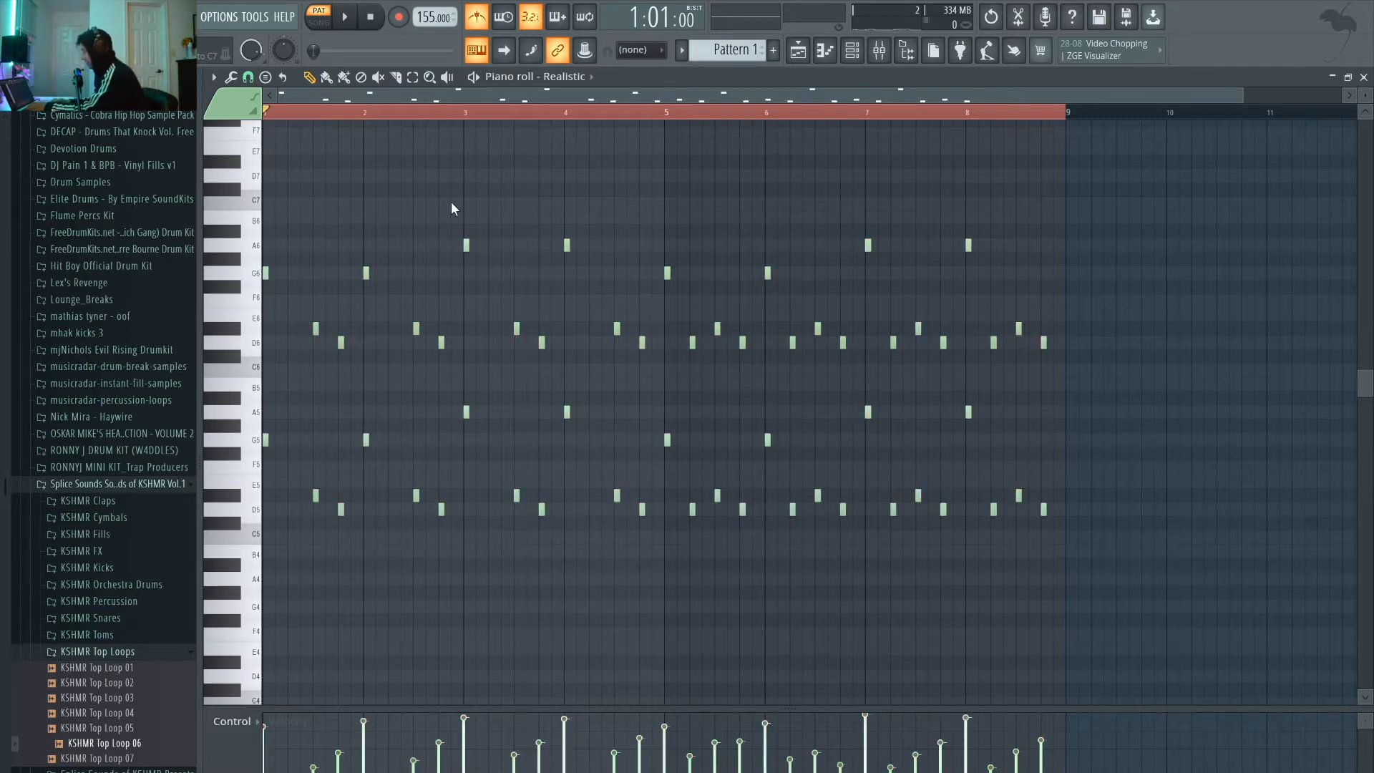
pyautogui.scroll(1, 450, 209)
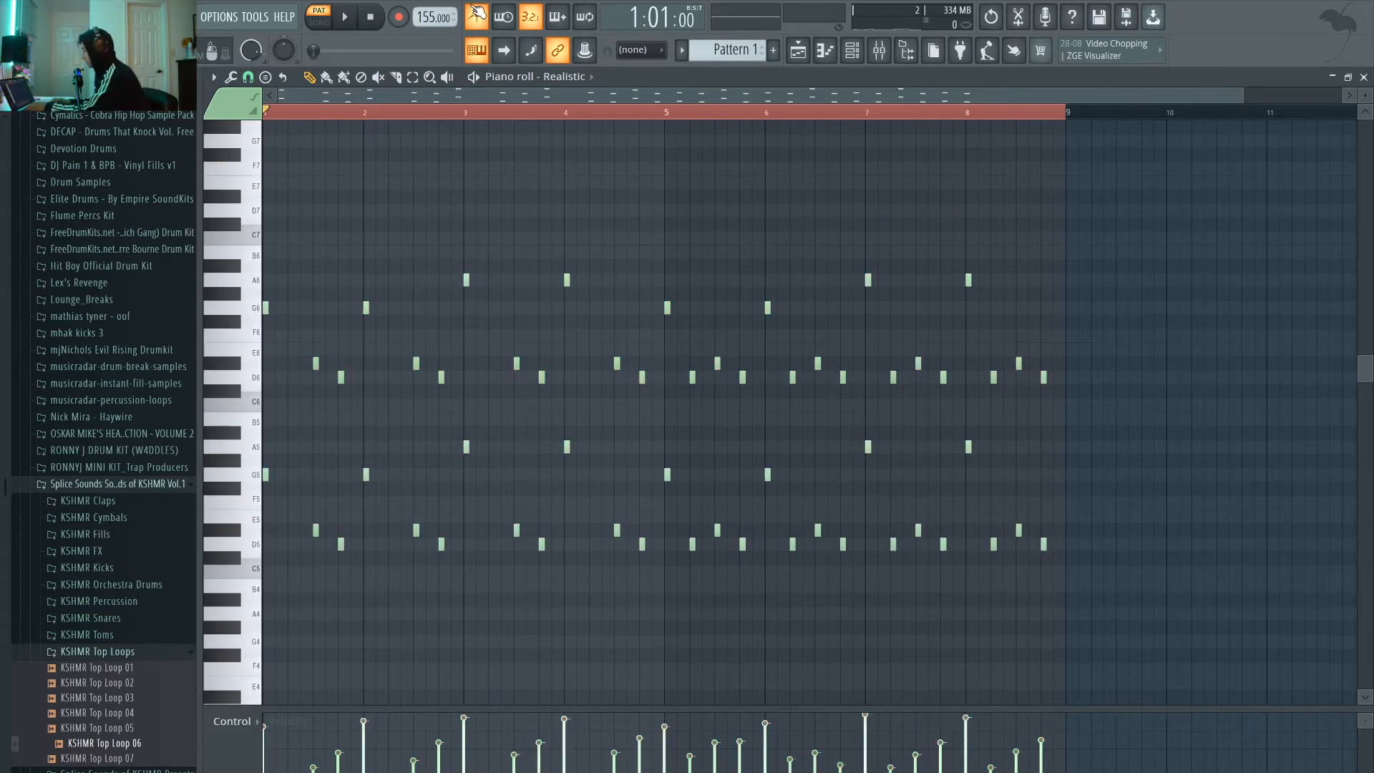
# - Play back the octave-layered melody and look over its channel in the channel rack
pyautogui.press('space')
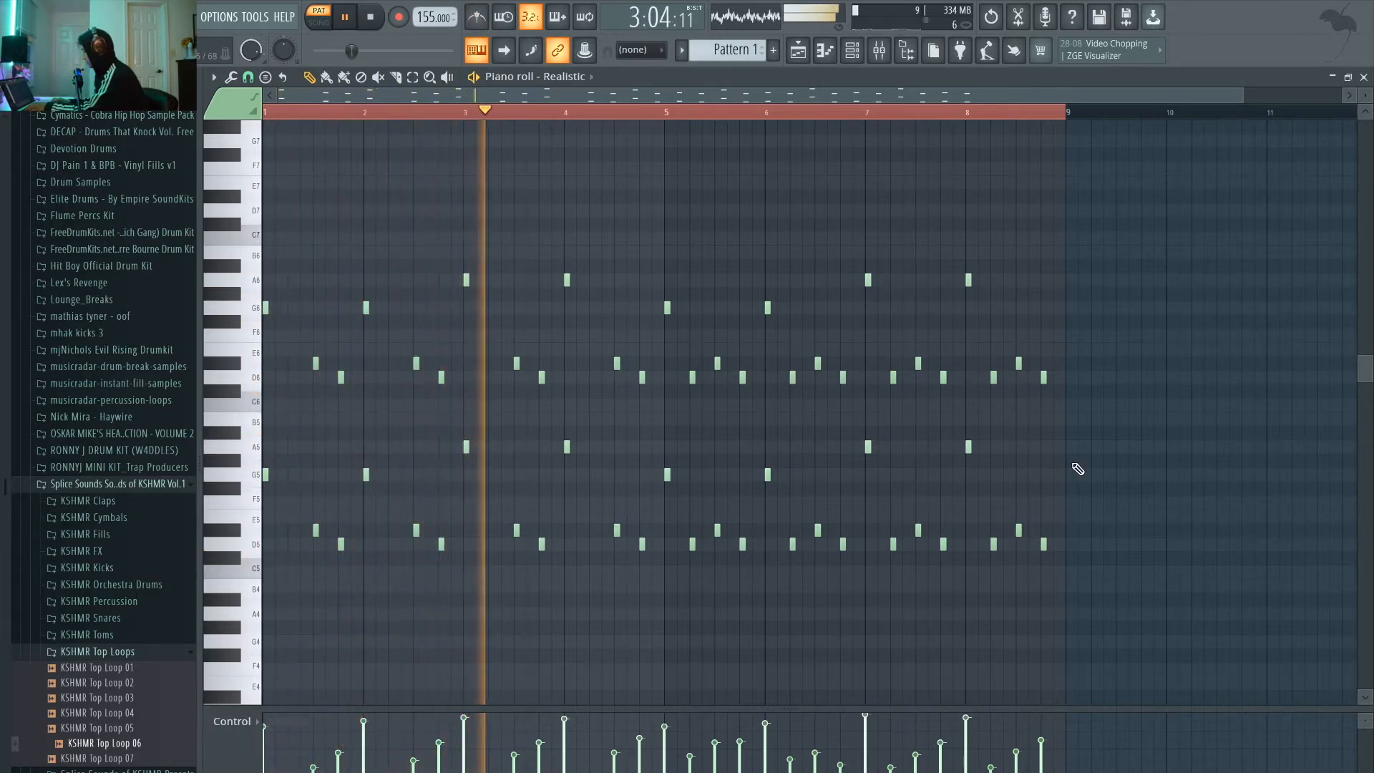
pyautogui.click(885, 55)
pyautogui.click(884, 54)
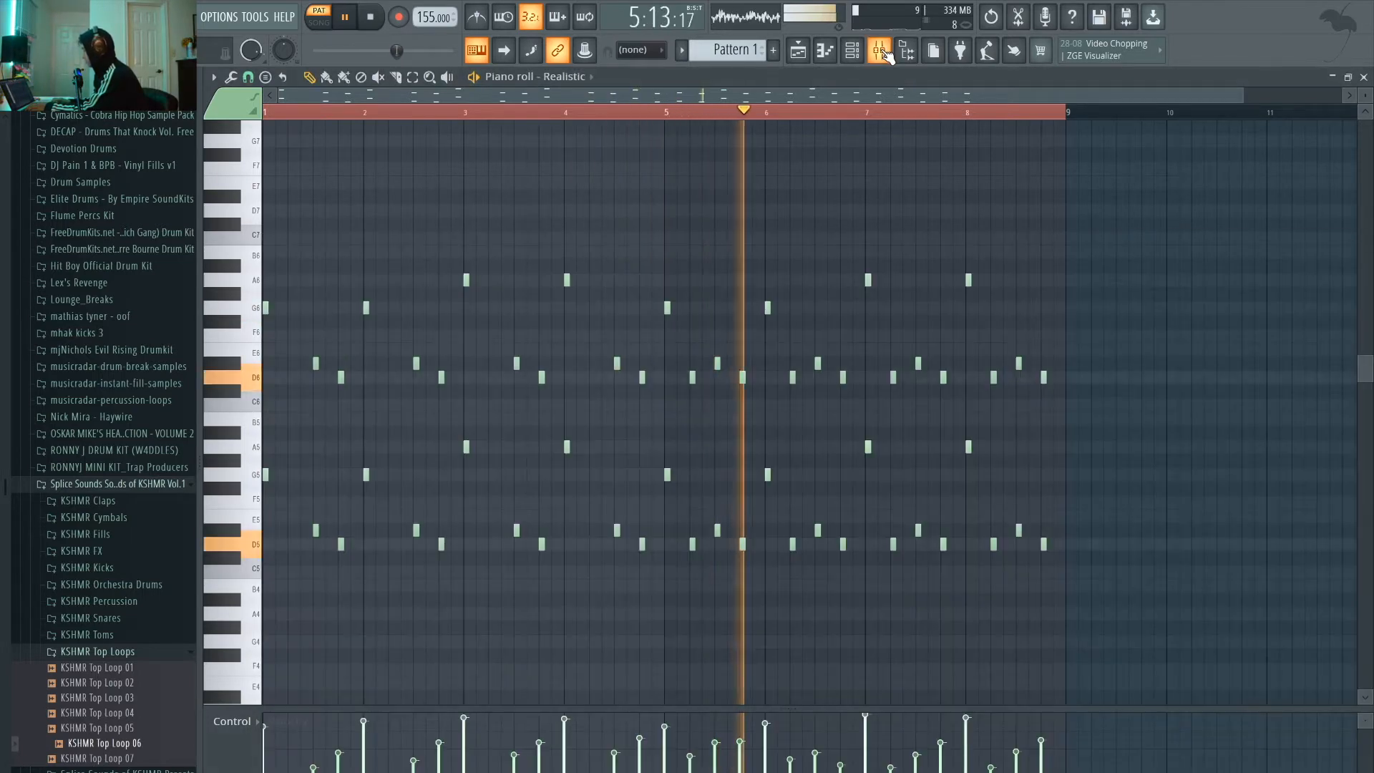
pyautogui.press('space')
pyautogui.click(853, 52)
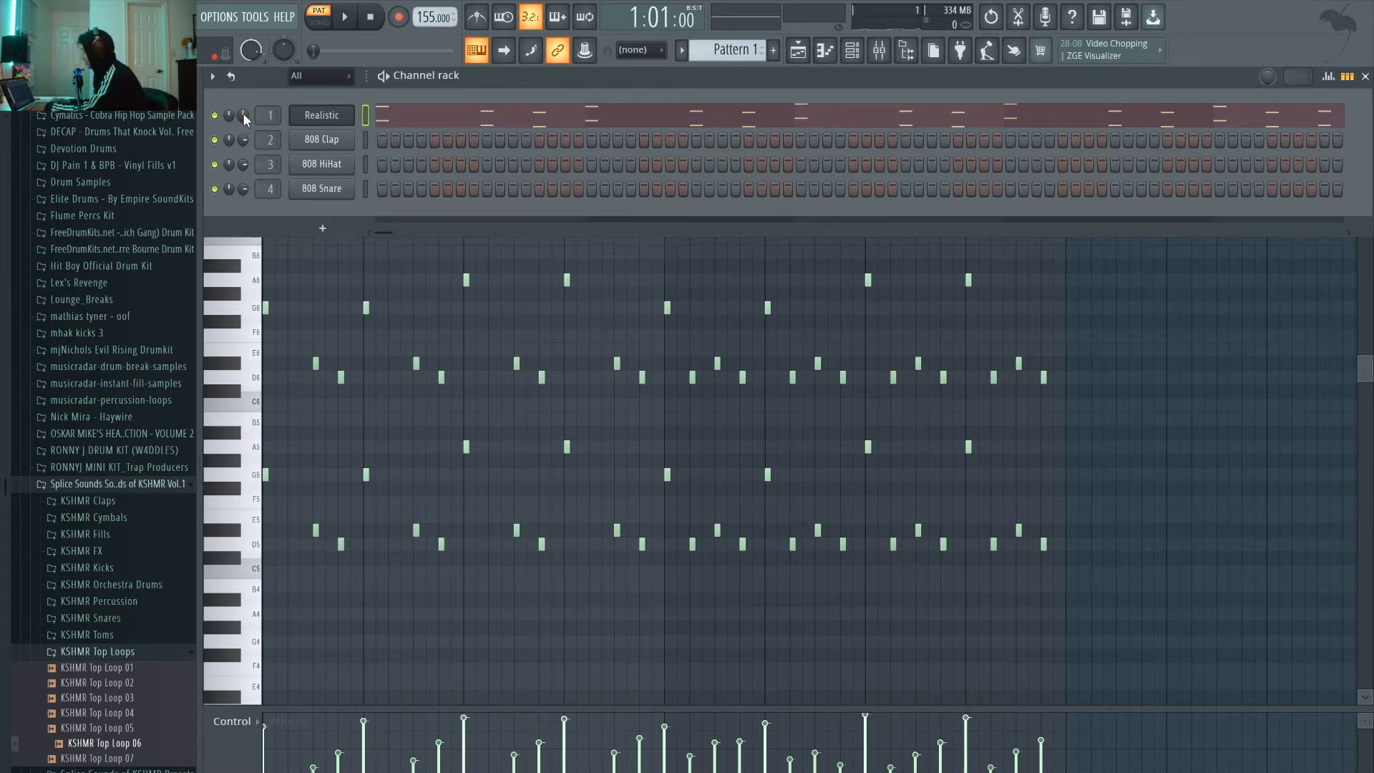
pyautogui.press('space')
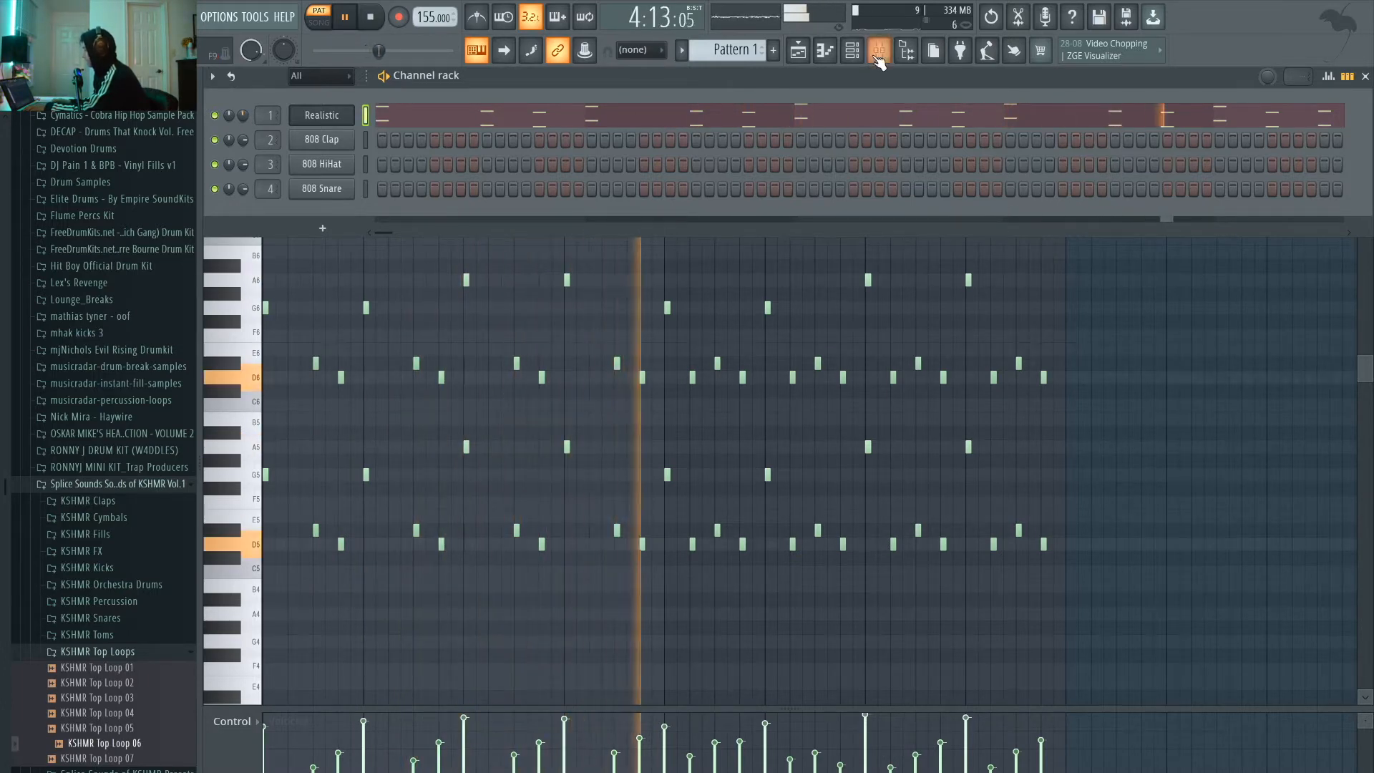
pyautogui.press('space')
pyautogui.click(851, 50)
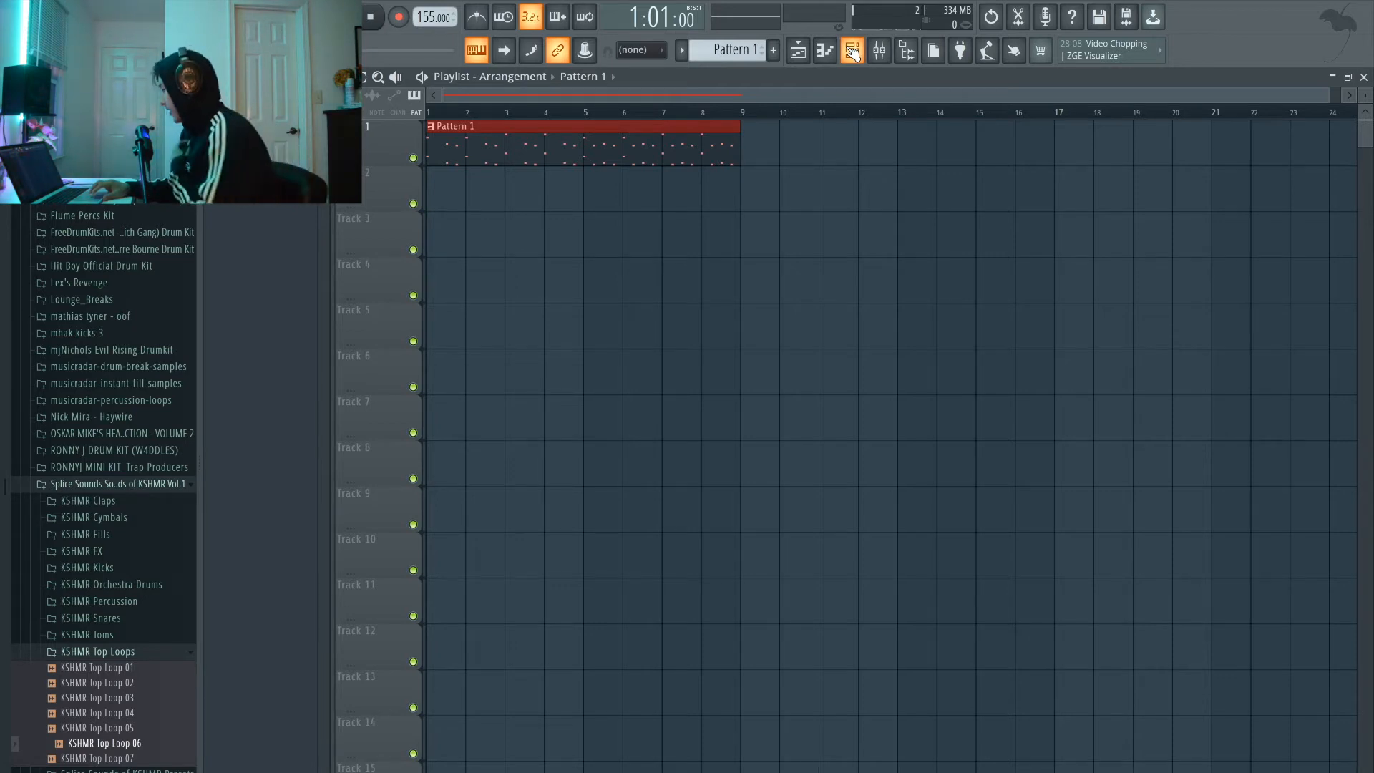
# - Collapse the KSHMR Vol.1 sample folder and expand the Slap Pack VOL 2 kit in the browser
pyautogui.click(80, 483)
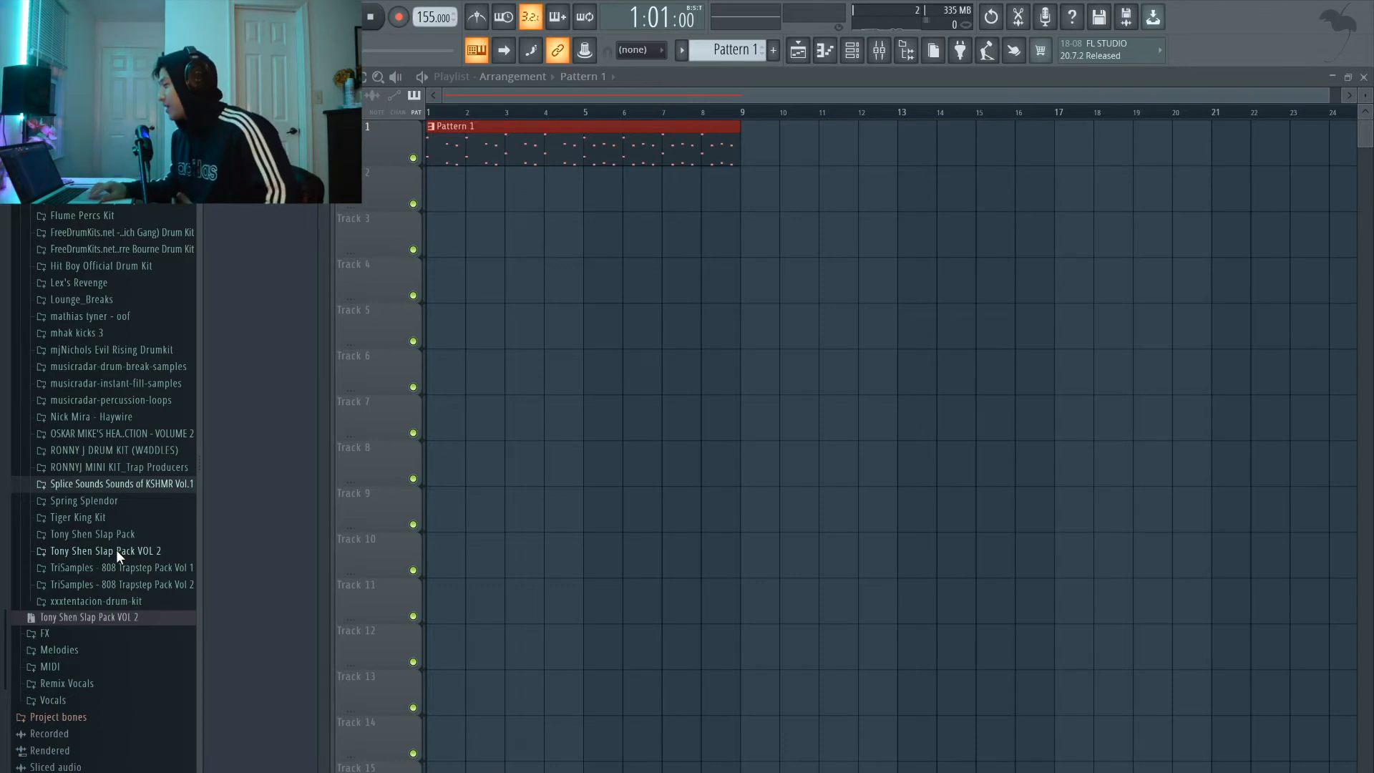
pyautogui.scroll(1, 116, 550)
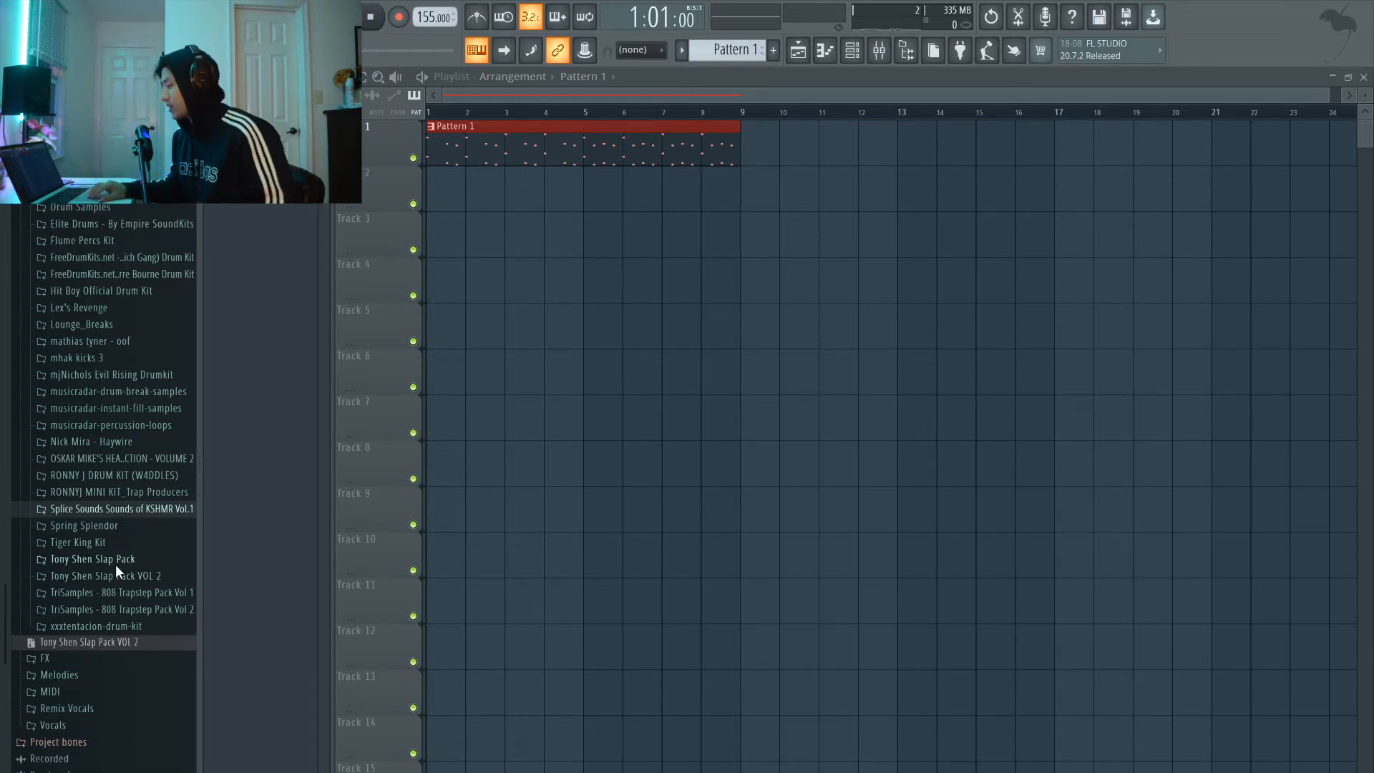
pyautogui.scroll(2, 114, 564)
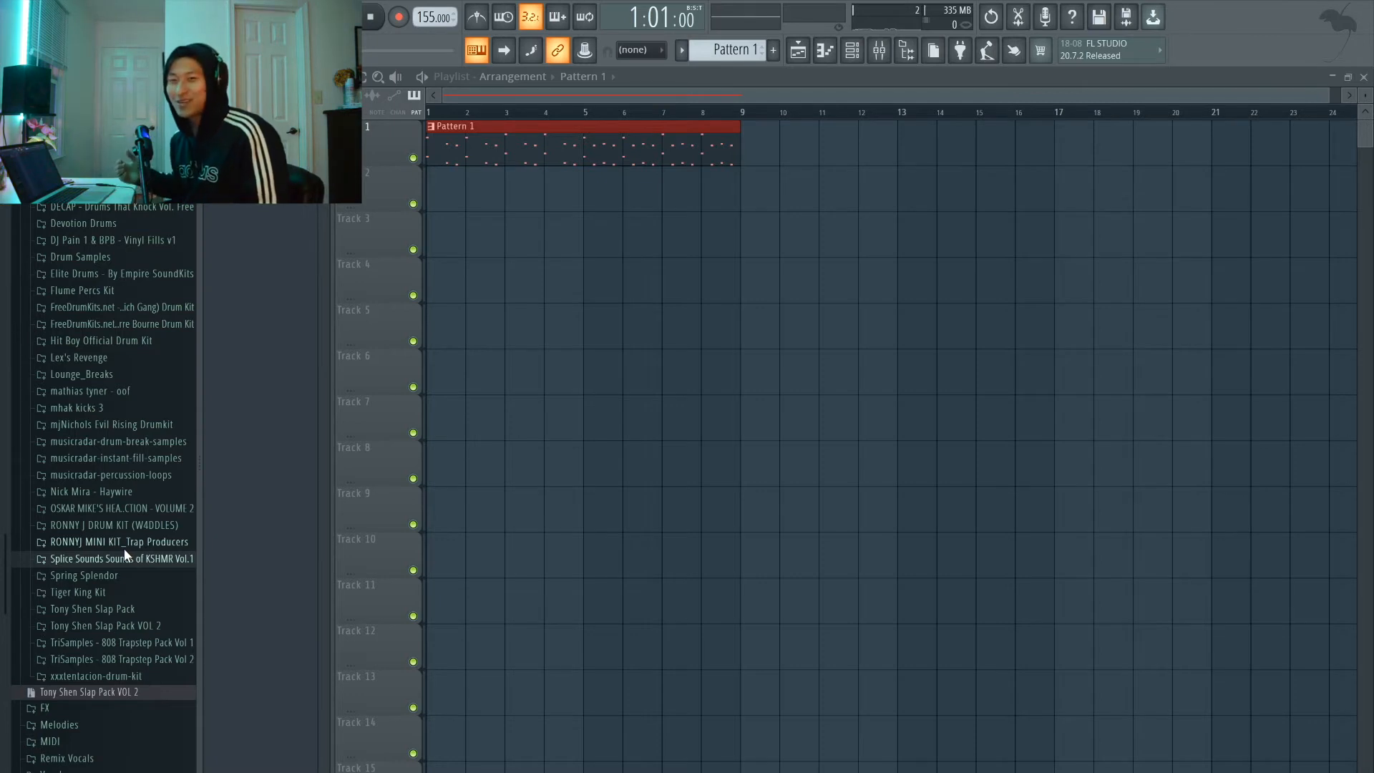
pyautogui.click(124, 624)
pyautogui.click(114, 677)
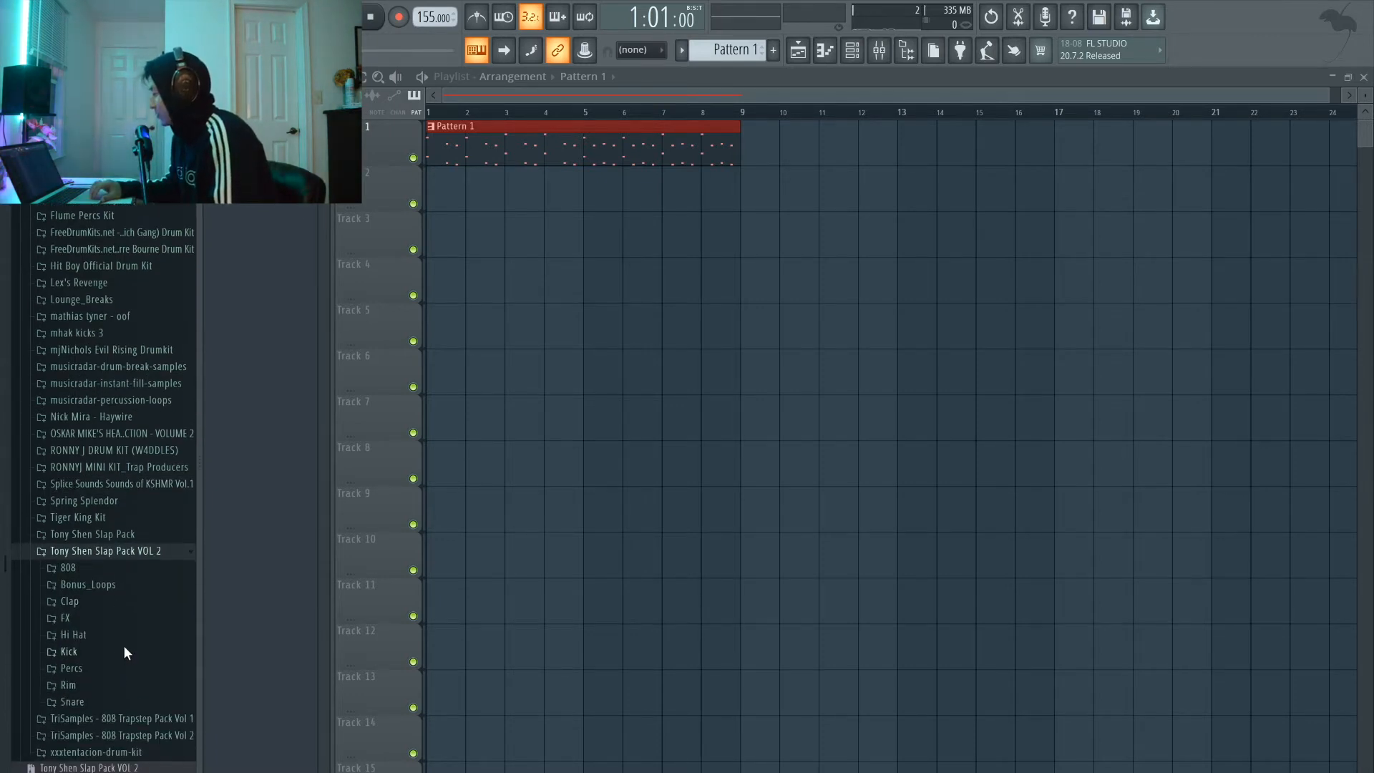
# - Audition samples in the kit's Clap folder and load clap_herb onto the 808 Clap channel
pyautogui.press('F6')
pyautogui.moveTo(97, 678)
pyautogui.mouseDown()
pyautogui.moveTo(108, 685)
pyautogui.moveTo(99, 668)
pyautogui.mouseUp()
pyautogui.click(91, 694)
pyautogui.click(90, 710)
pyautogui.click(87, 726)
pyautogui.moveTo(86, 729); pyautogui.dragTo(365, 140)
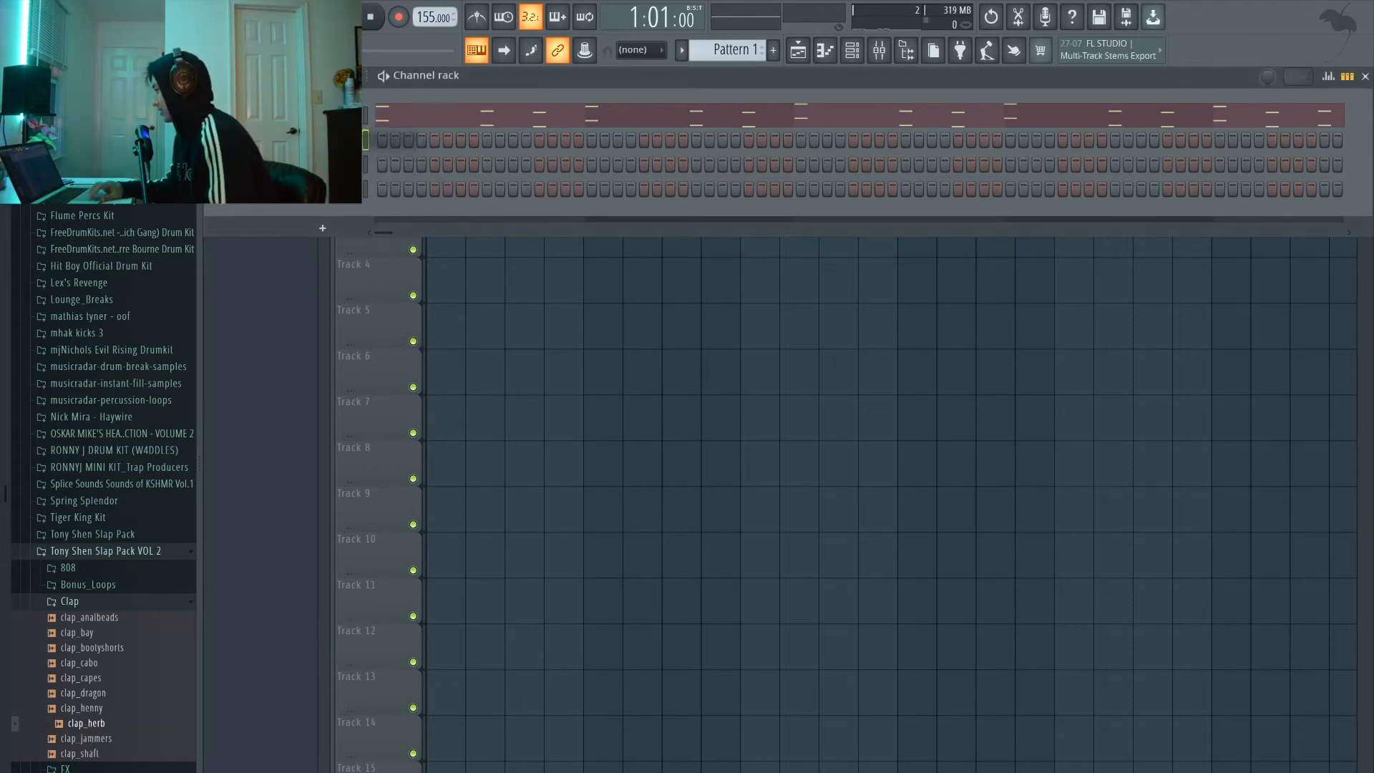
# - Add a clap on beat three of each of bars 1 to 4, checking against the melody by playback
pyautogui.click(487, 140)
pyautogui.press('space')
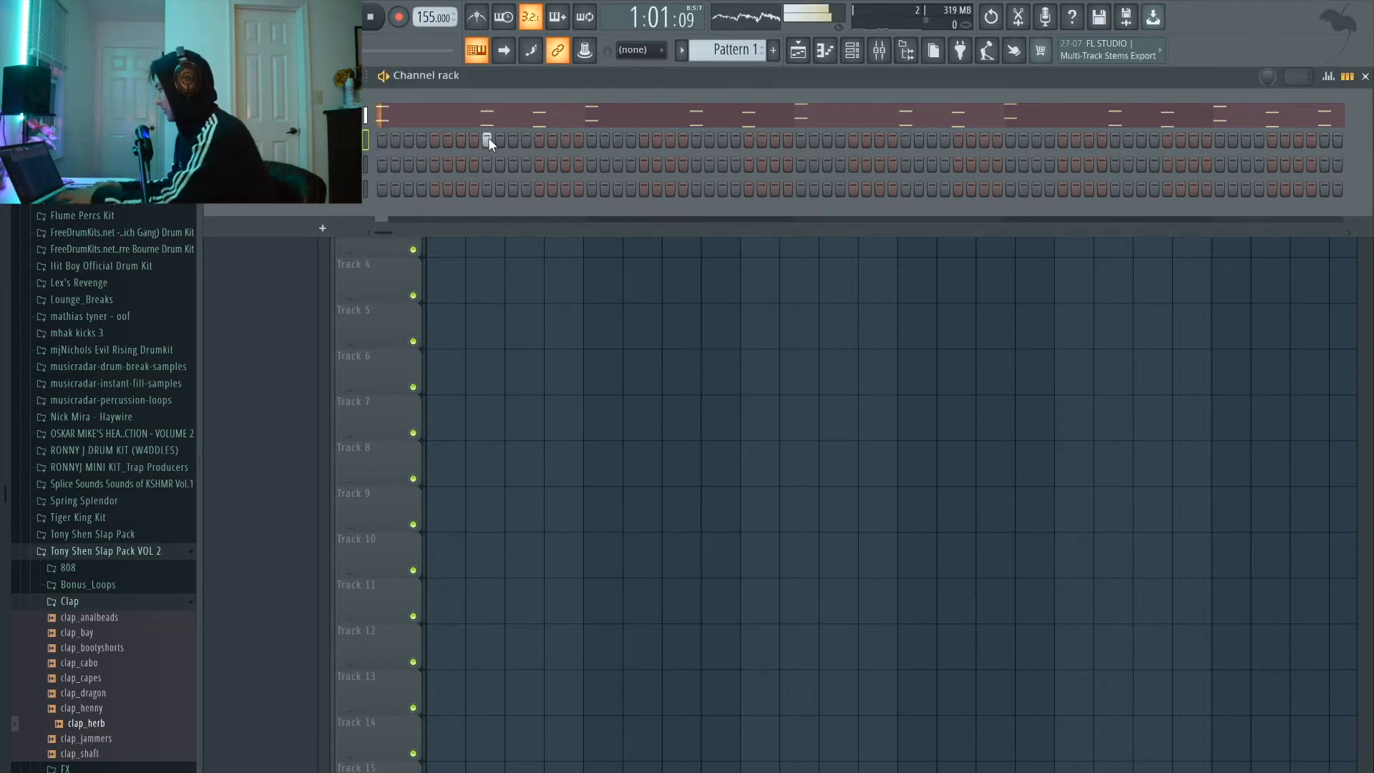
pyautogui.click(698, 139)
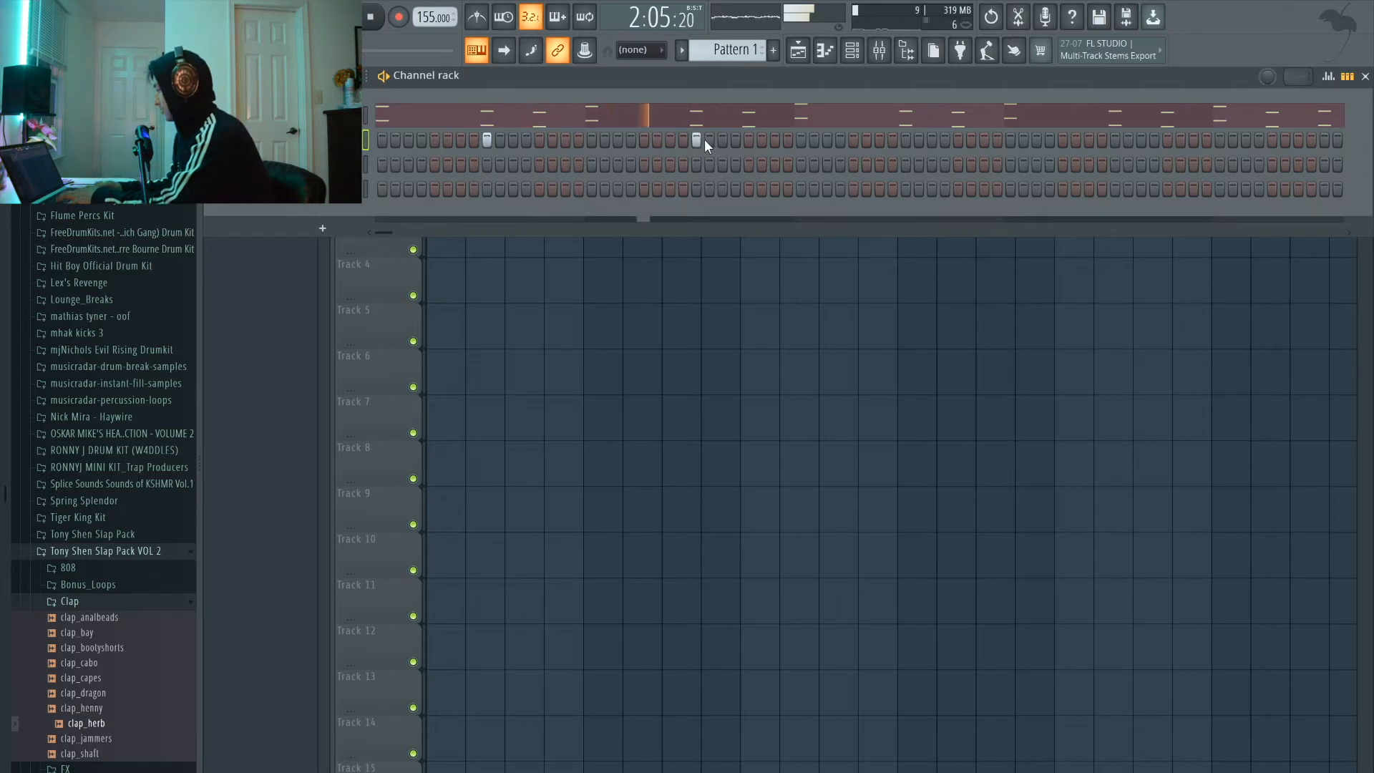
pyautogui.press('space')
pyautogui.click(520, 386)
pyautogui.click(727, 216)
pyautogui.press('space')
pyautogui.click(907, 139)
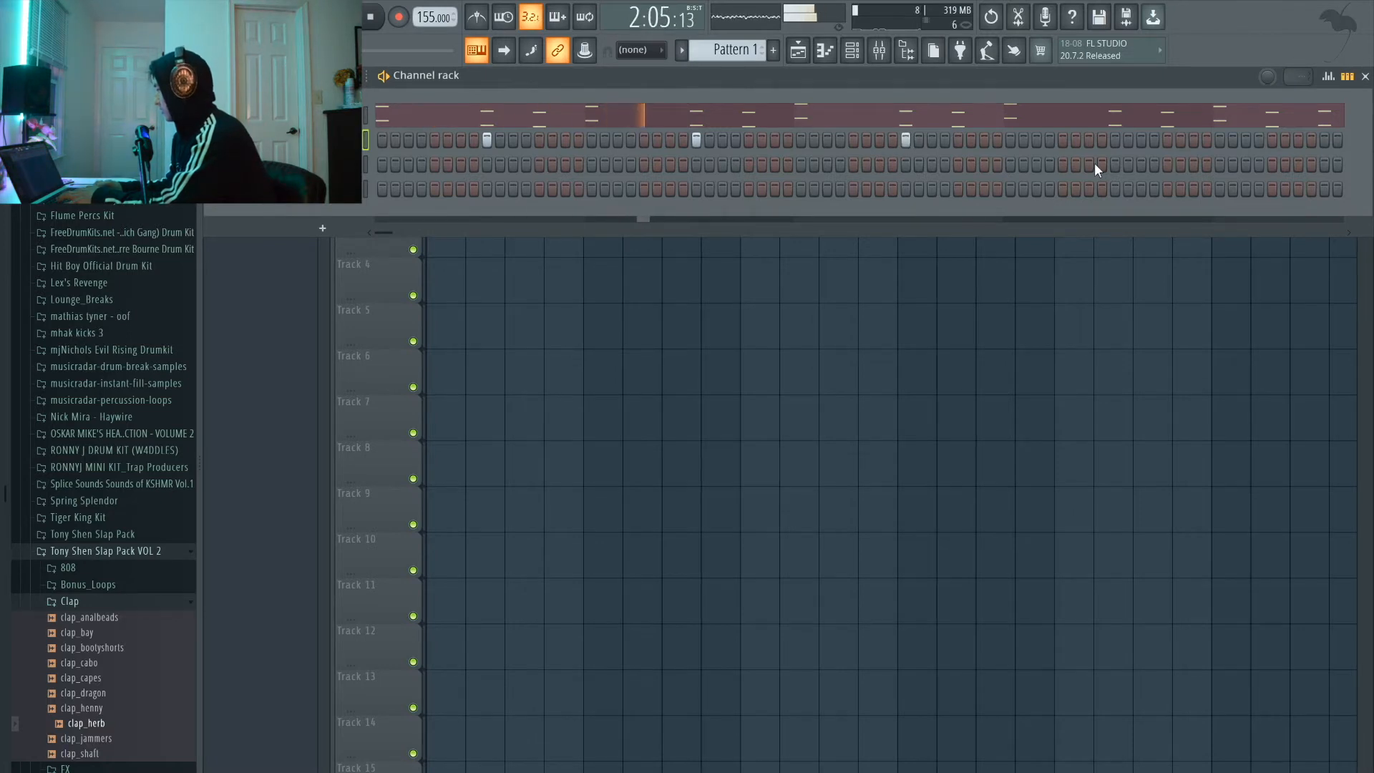
pyautogui.click(1117, 140)
# - Duplicate the four clap notes into bars 5 to 8 in the clap channel's piano roll and play back the result
pyautogui.click(1347, 77)
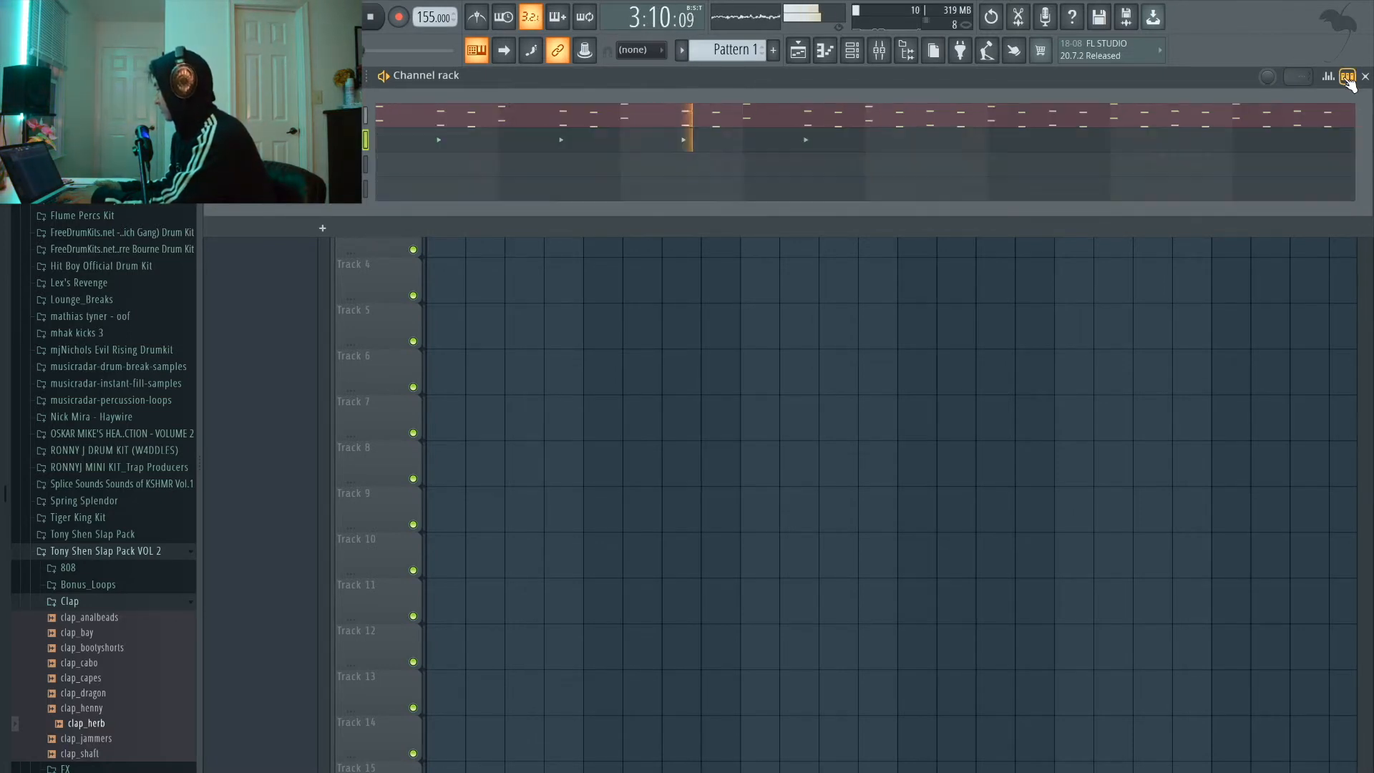
pyautogui.click(928, 148)
pyautogui.moveTo(694, 635); pyautogui.dragTo(321, 546)
pyautogui.press('space')
pyautogui.hotkey('ctrl', 'b')
pyautogui.moveTo(671, 605); pyautogui.dragTo(714, 604)
pyautogui.click(711, 607)
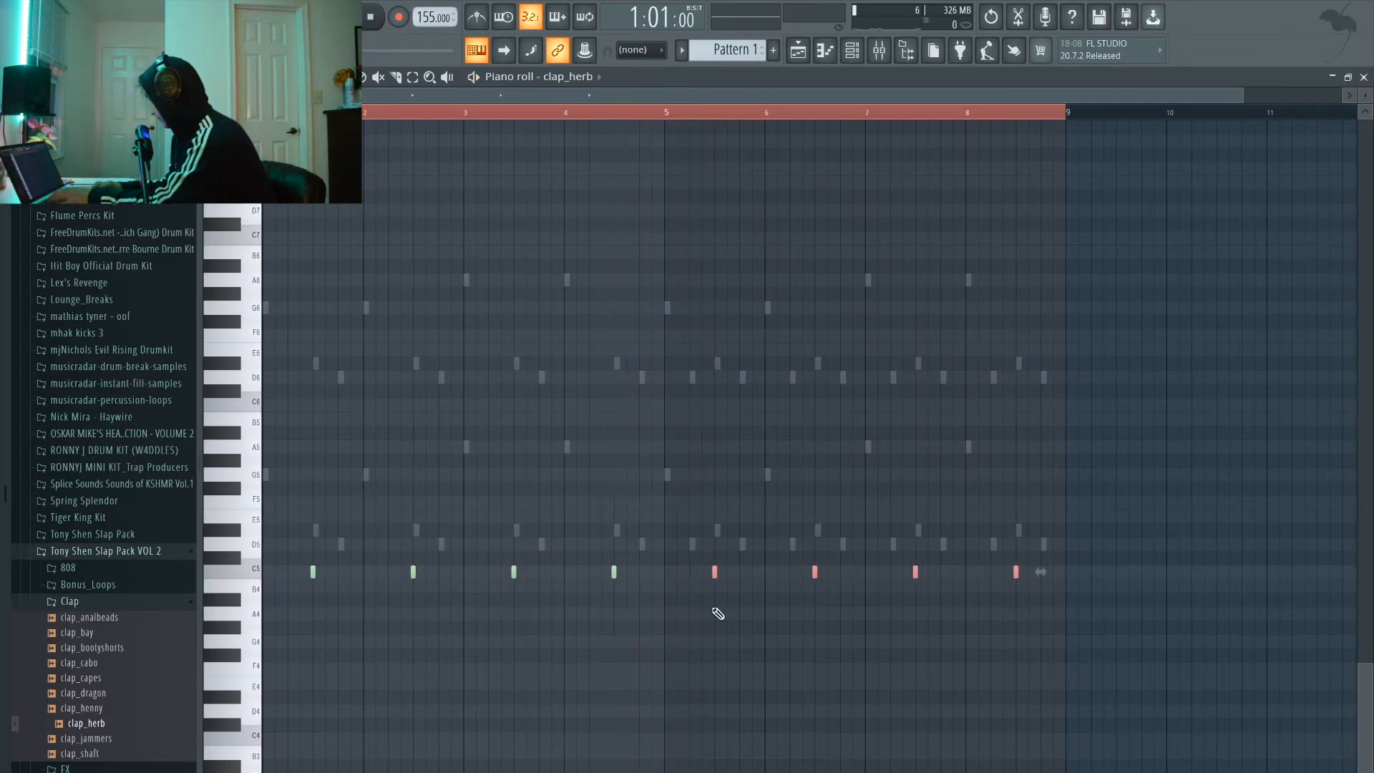
pyautogui.click(798, 49)
pyautogui.press('space')
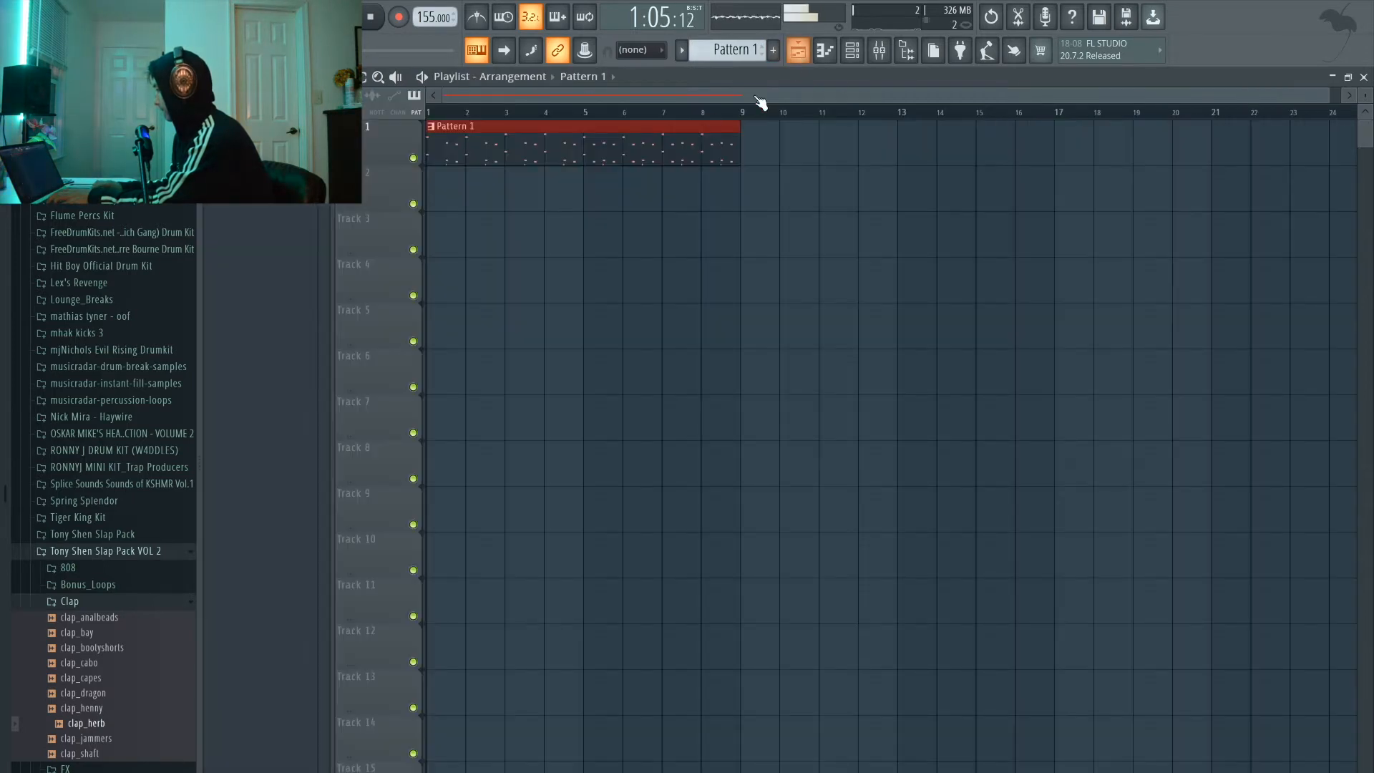
# - Load closed_hat_chest from the kit's Hi Hat > Closed folder onto the 808 HiHat channel
pyautogui.click(861, 57)
pyautogui.press('space')
pyautogui.rightClick(84, 617)
pyautogui.click(59, 599)
pyautogui.click(59, 599)
pyautogui.moveTo(109, 697); pyautogui.dragTo(337, 179)
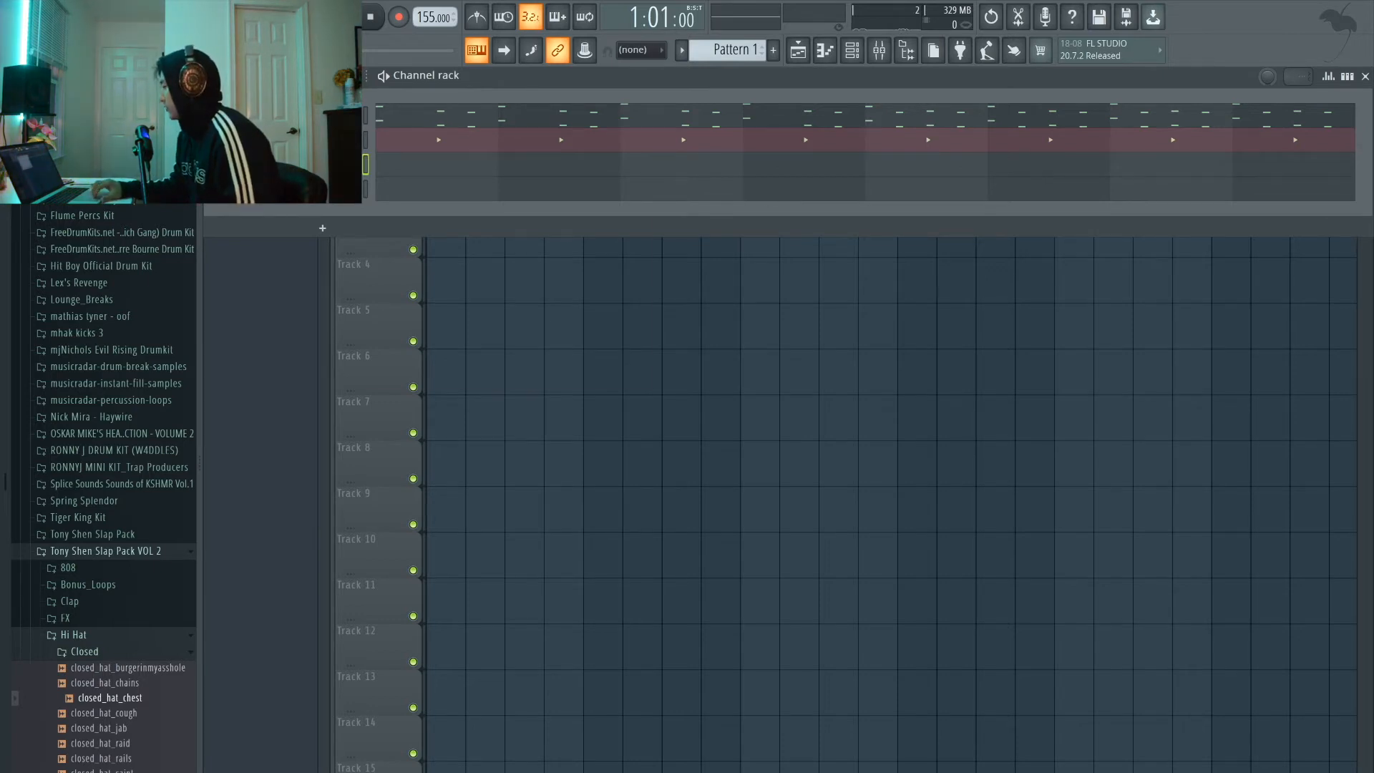
pyautogui.rightClick(362, 151)
pyautogui.click(561, 218)
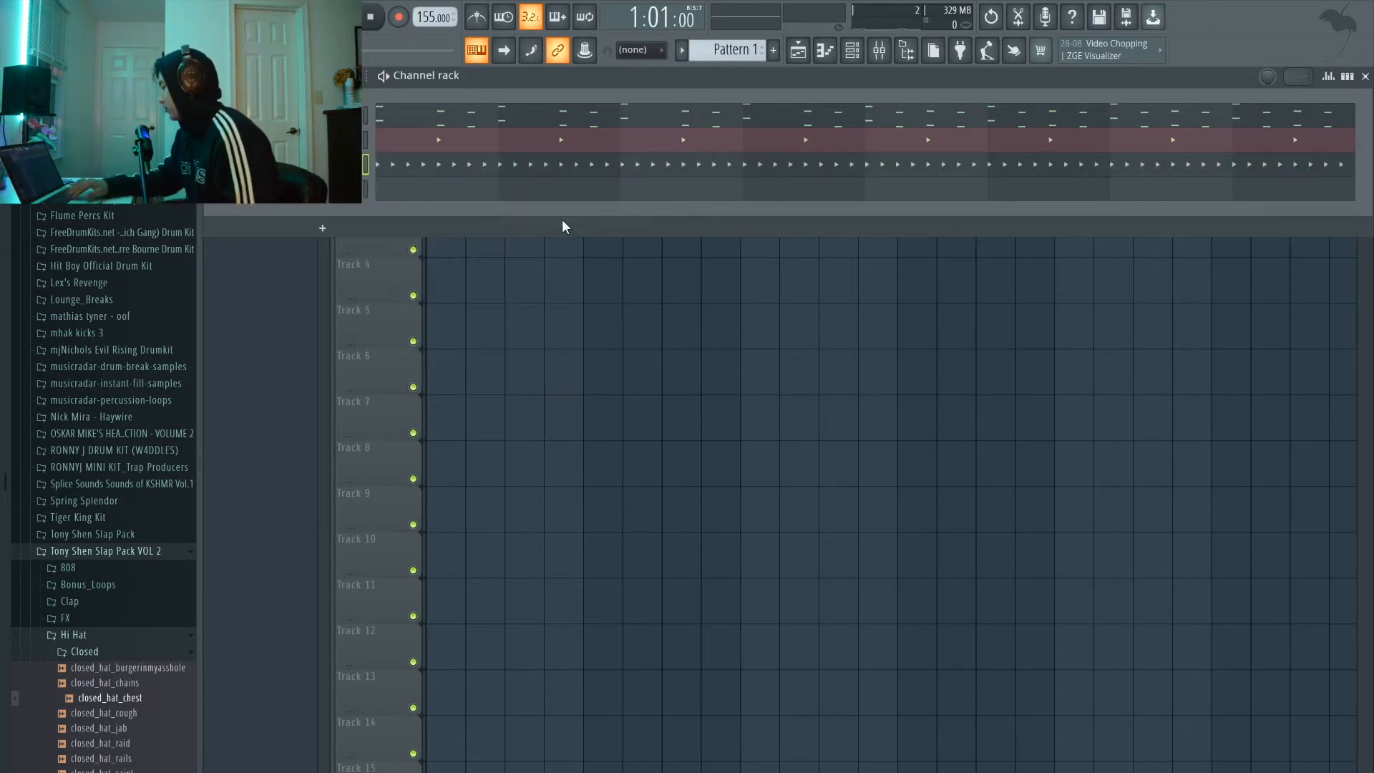
pyautogui.hotkey('ctrl', 'z')
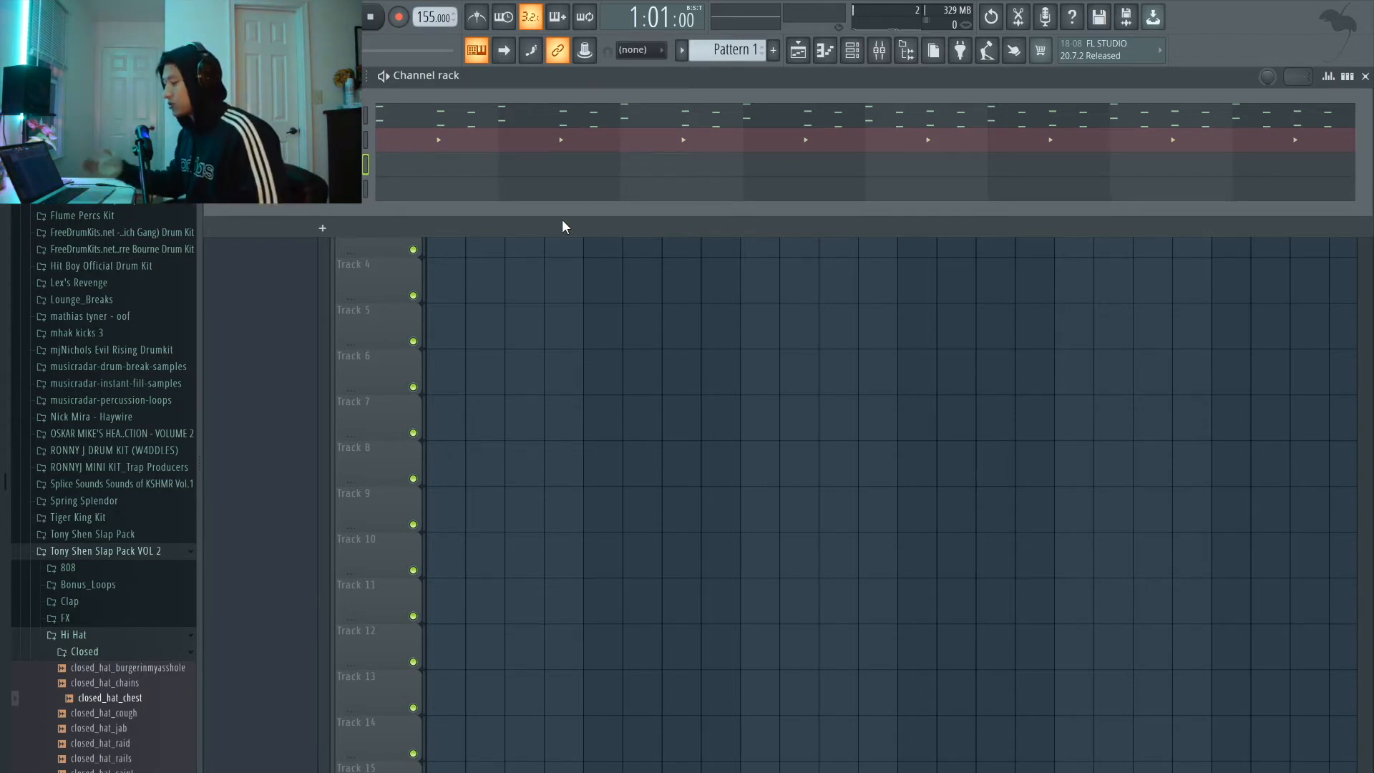
# - With the channel rack in step view, arm recording for notes and automation and turn on the metronome
pyautogui.click(852, 50)
pyautogui.click(852, 50)
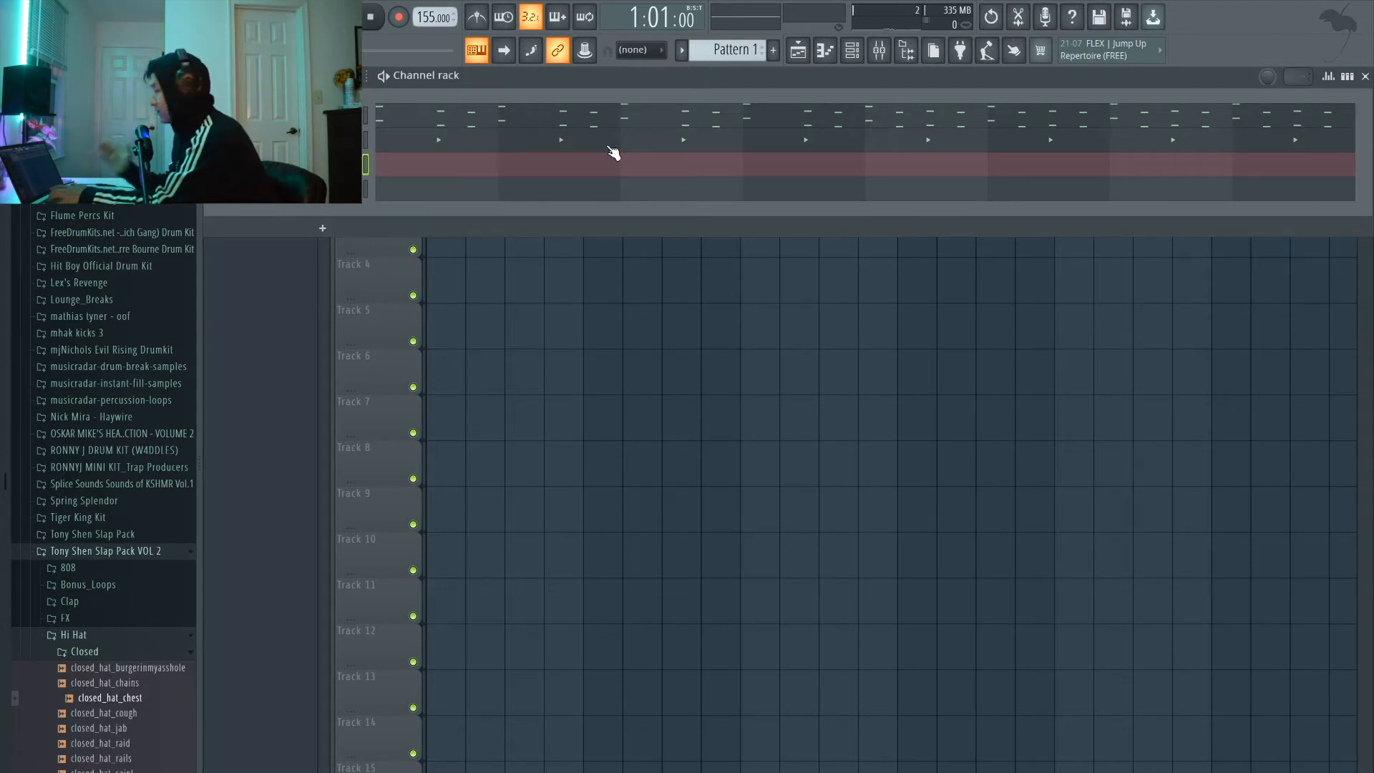
pyautogui.click(1343, 79)
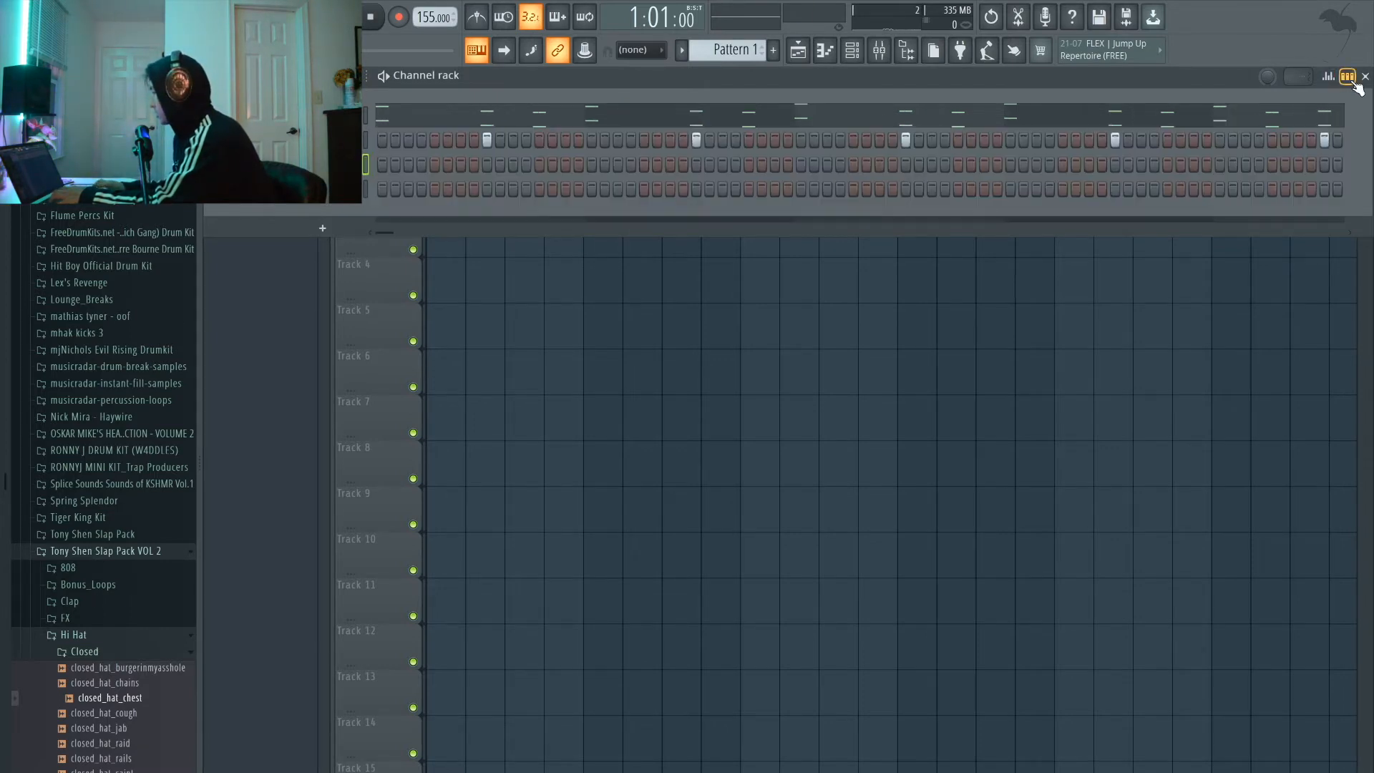
pyautogui.click(399, 18)
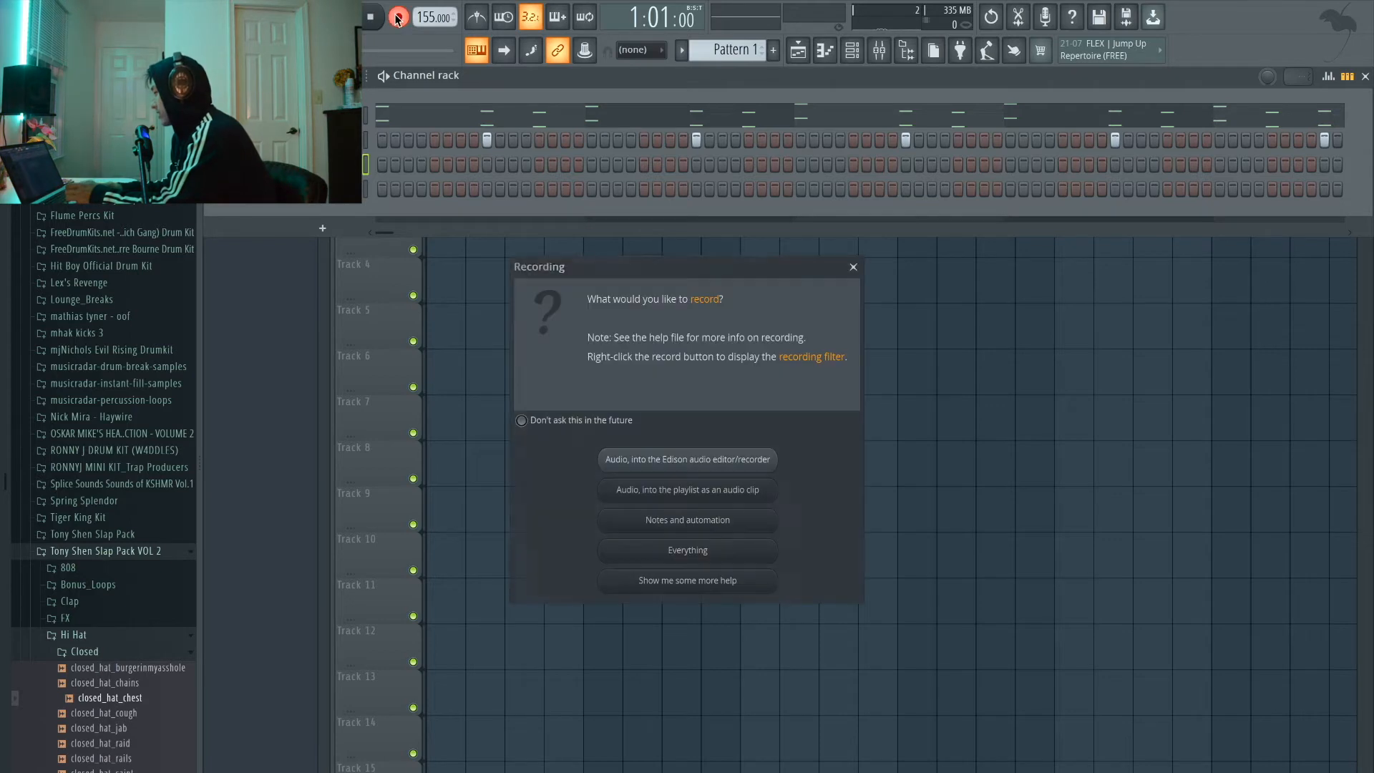
pyautogui.click(676, 521)
pyautogui.click(479, 25)
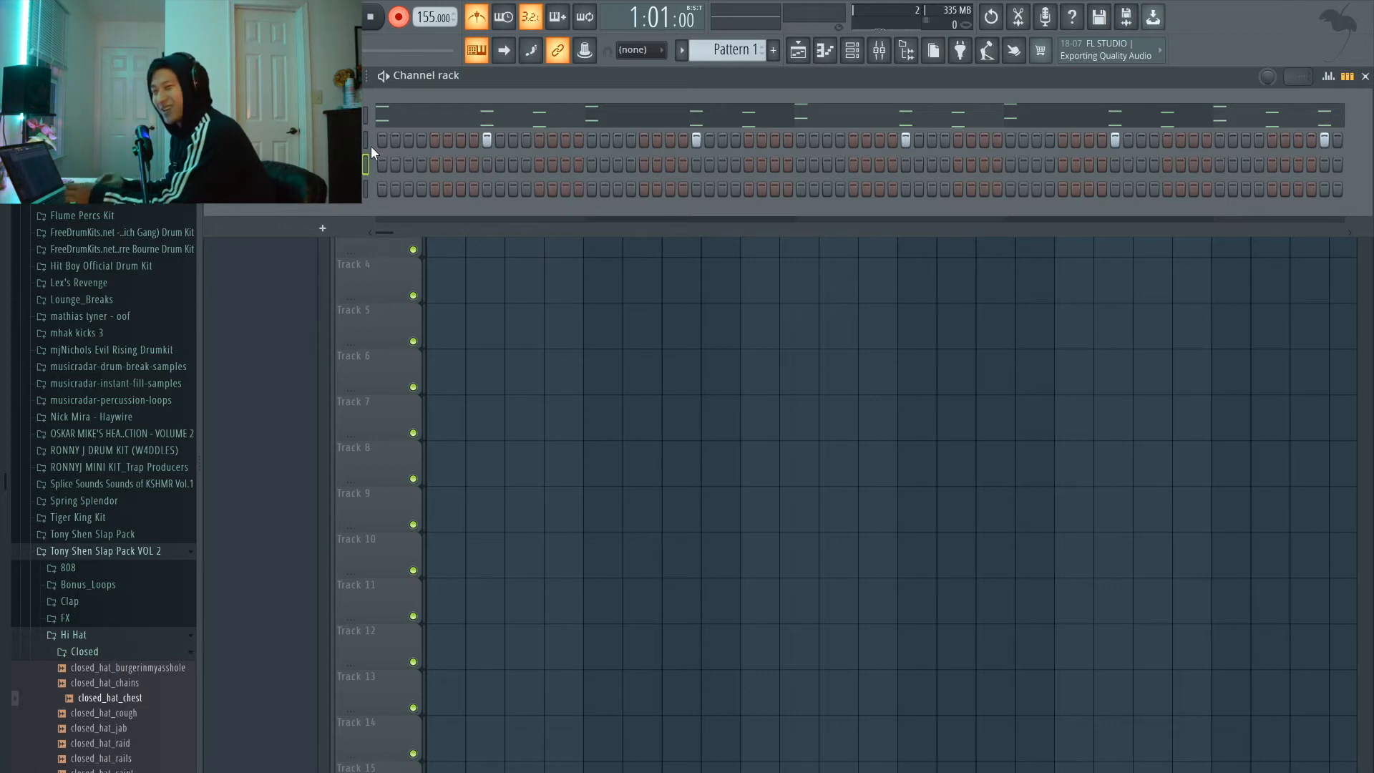
# - Record a closed-hat rhythm in real time across all eight bars on the closed_hat_chest channel
pyautogui.press('space')
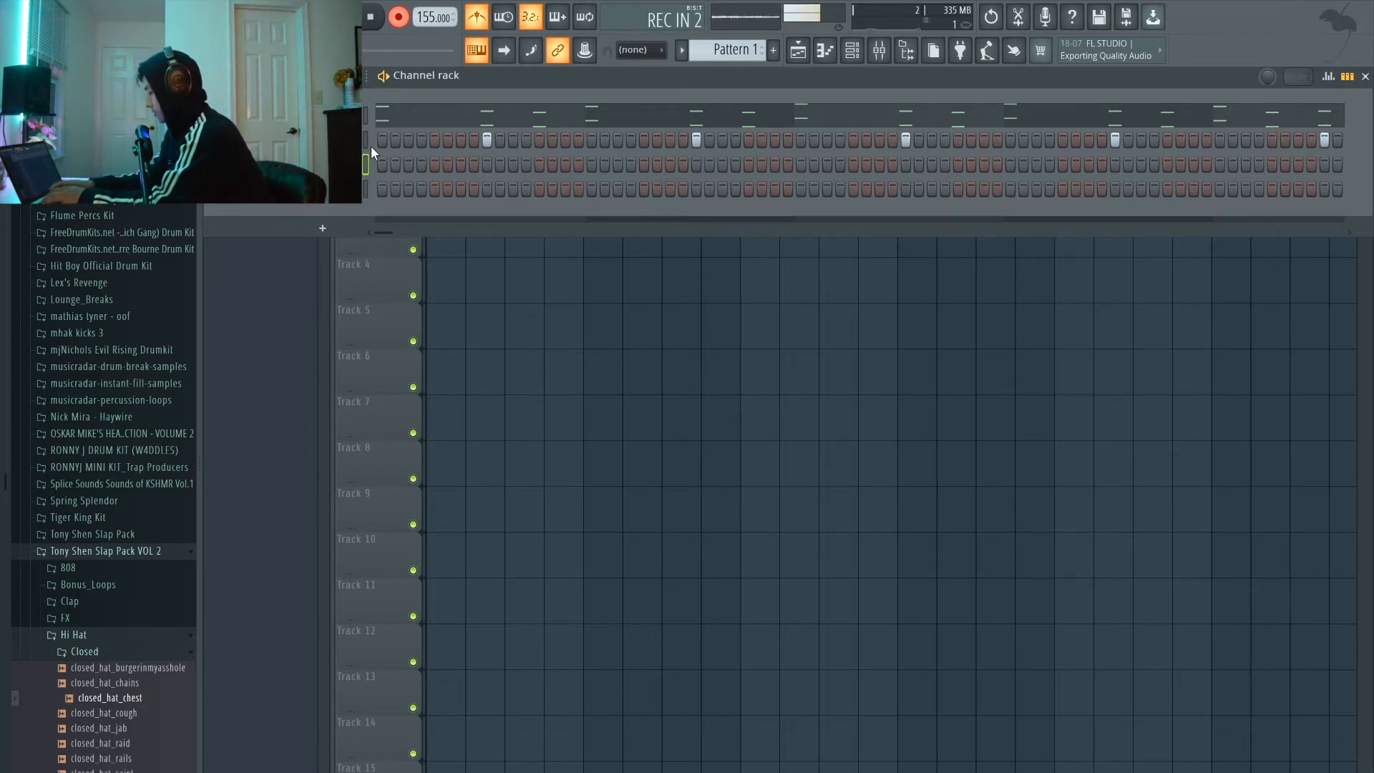
pyautogui.press('q')
pyautogui.press('q')
pyautogui.press('q')
pyautogui.press('q')
pyautogui.press('q')
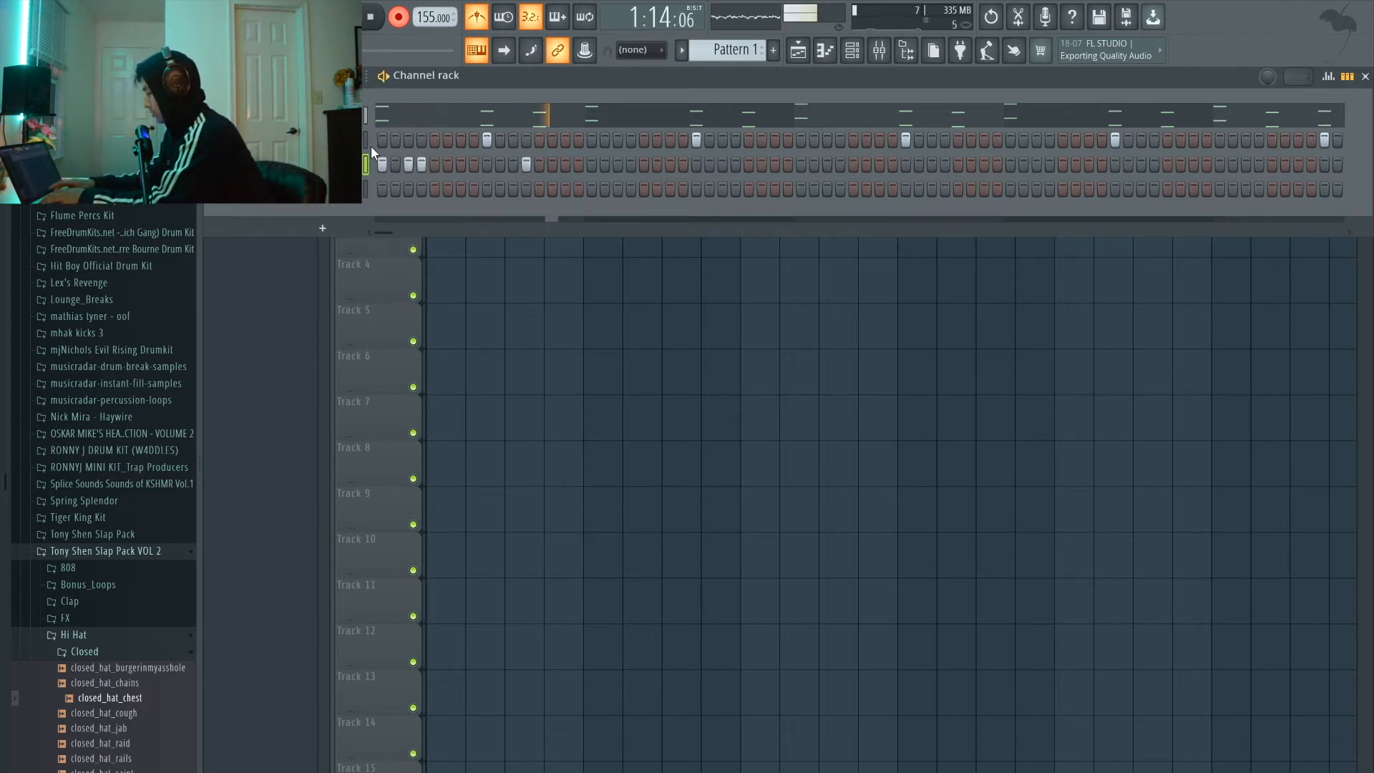
pyautogui.press('q')
pyautogui.press('q')
pyautogui.press('q')
pyautogui.press('q')
pyautogui.press('q')
pyautogui.press('q')
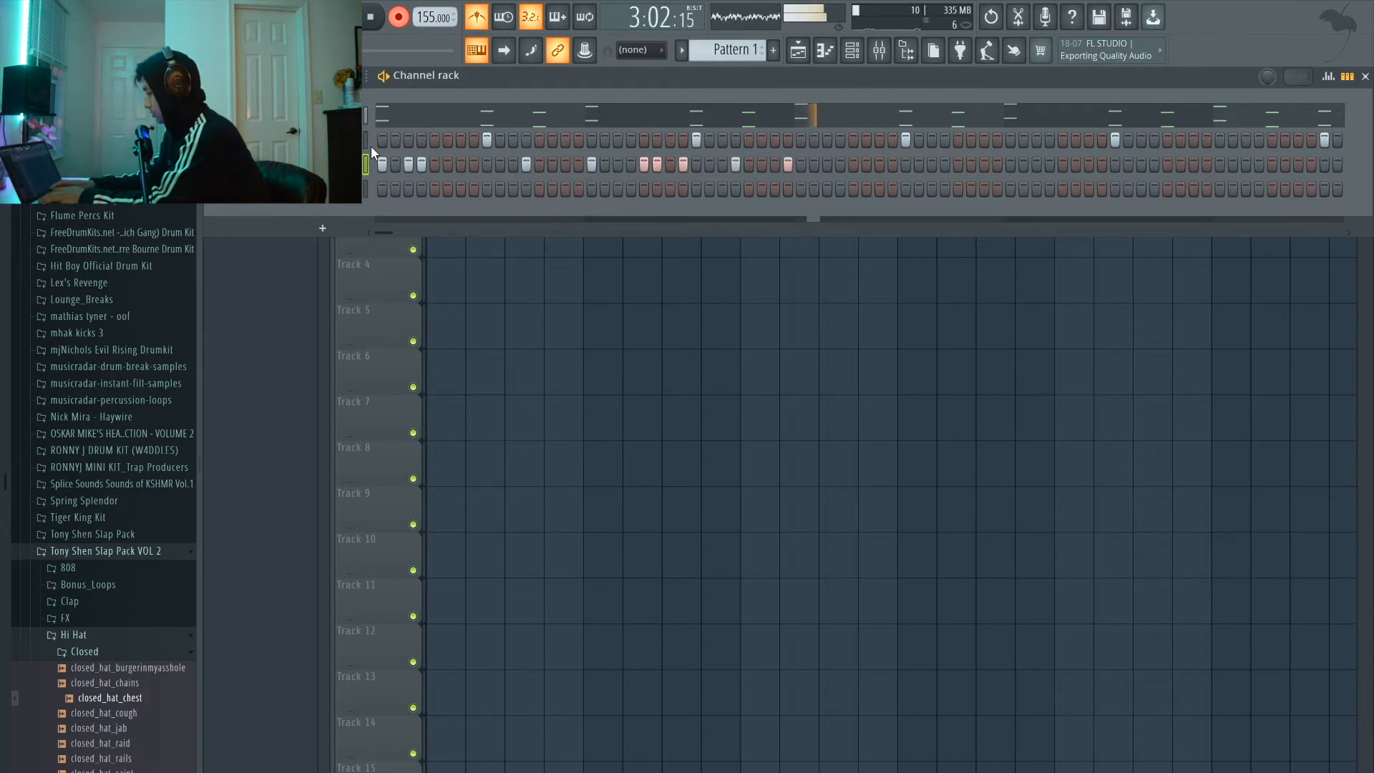
pyautogui.press('q')
pyautogui.press('q')
pyautogui.press('q')
pyautogui.press('q')
pyautogui.press('q')
pyautogui.press('q')
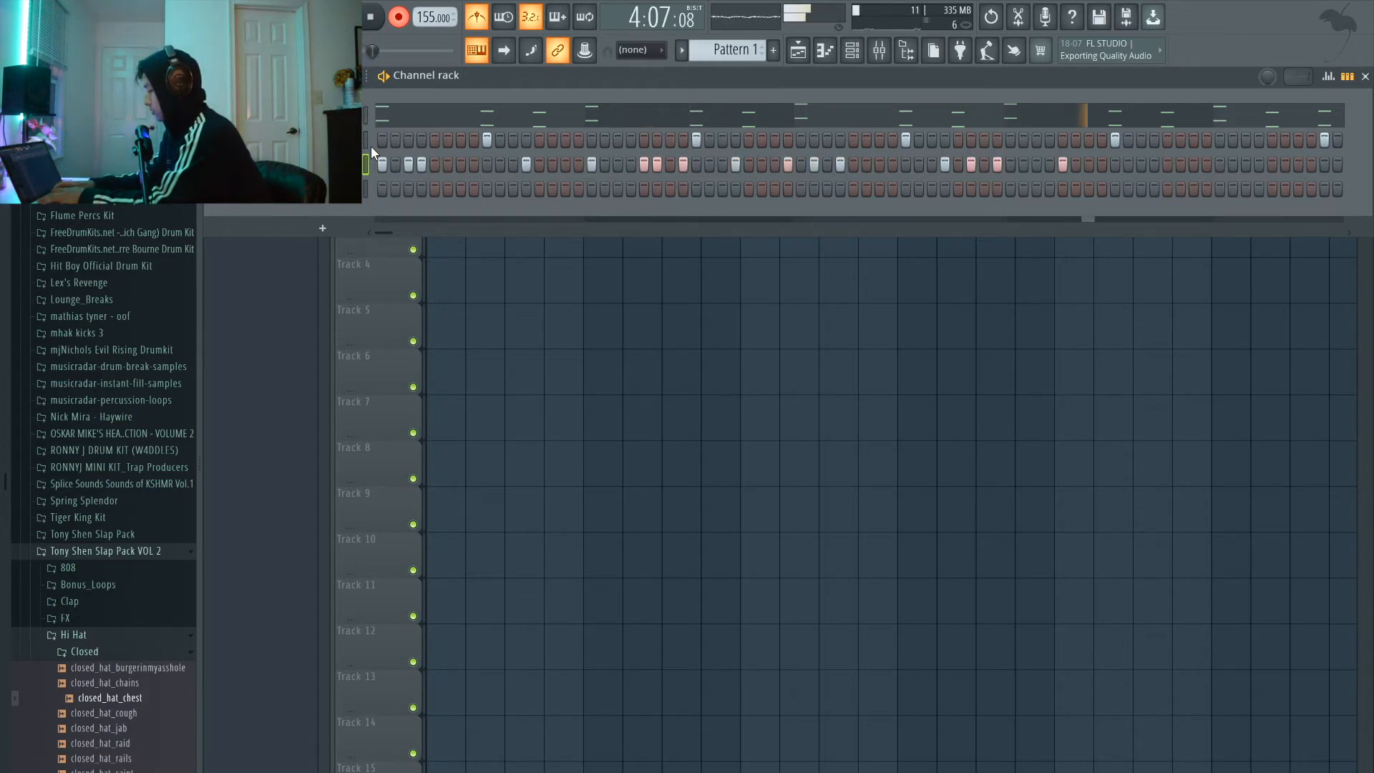
pyautogui.press('q')
pyautogui.press('q')
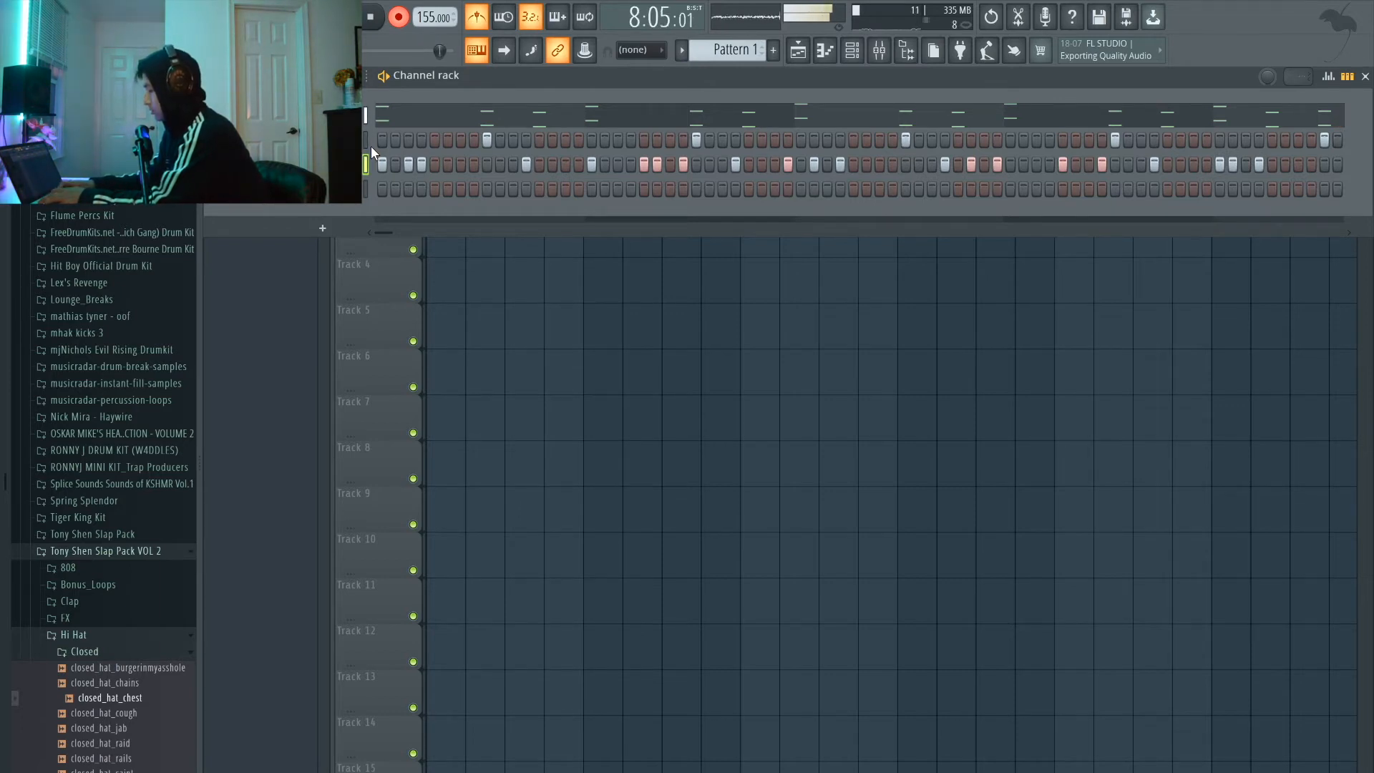
pyautogui.press('space')
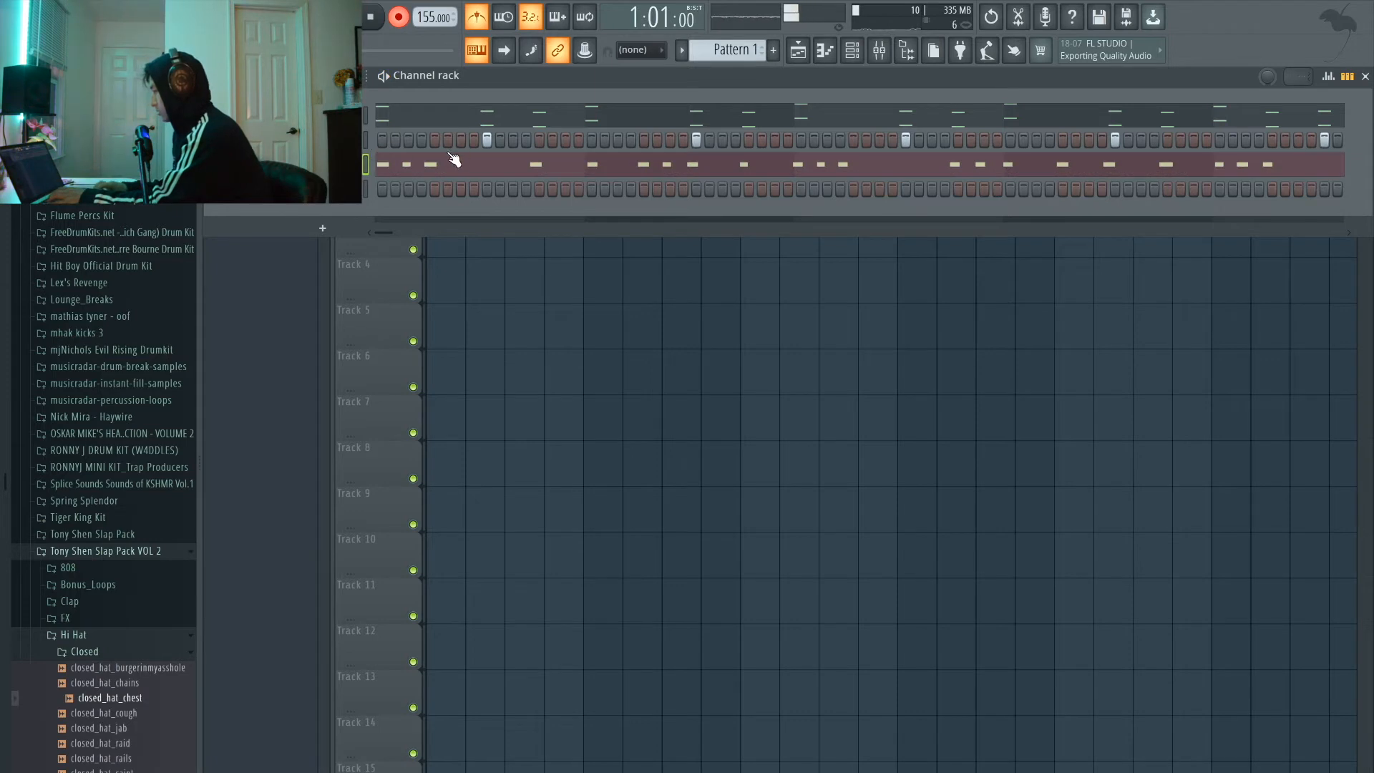
# - Open the recorded closed-hat notes in the piano roll and quick-quantize them, with recording disarmed
pyautogui.click(434, 169)
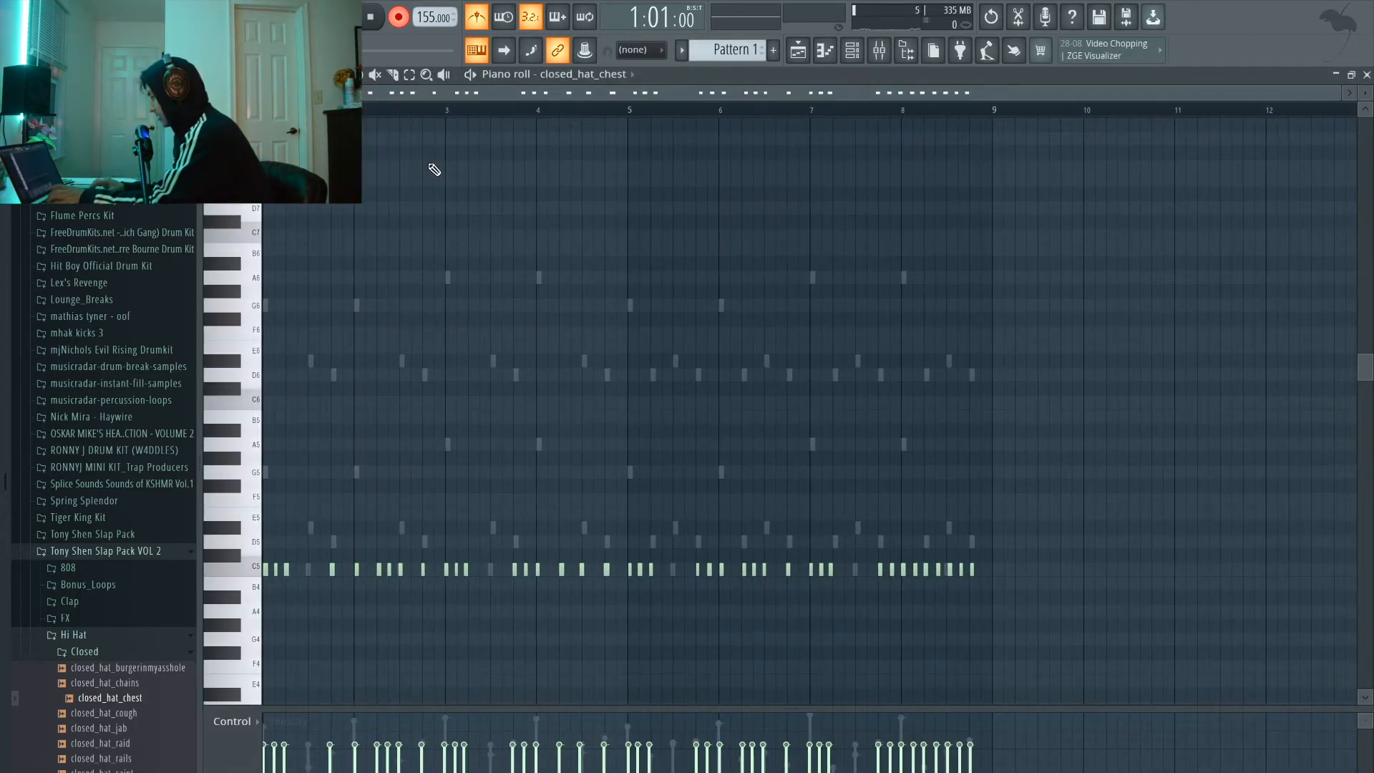
pyautogui.scroll(-1, 434, 170)
pyautogui.scroll(-1, 434, 169)
pyautogui.hotkey('ctrl', 'q')
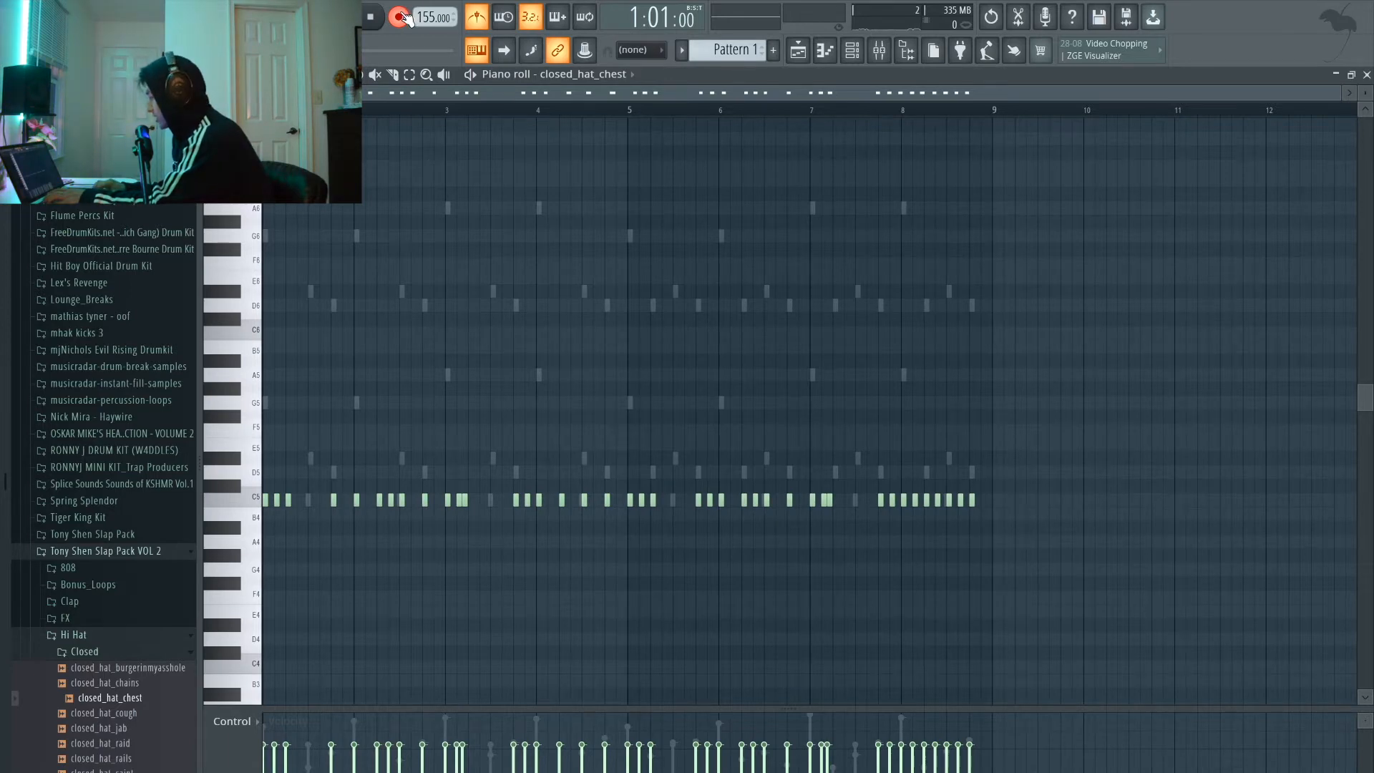
# - Play back the hats without the metronome and shift the third hat of bars 3 and 7 so the opening three notes are evenly spaced
pyautogui.press('space')
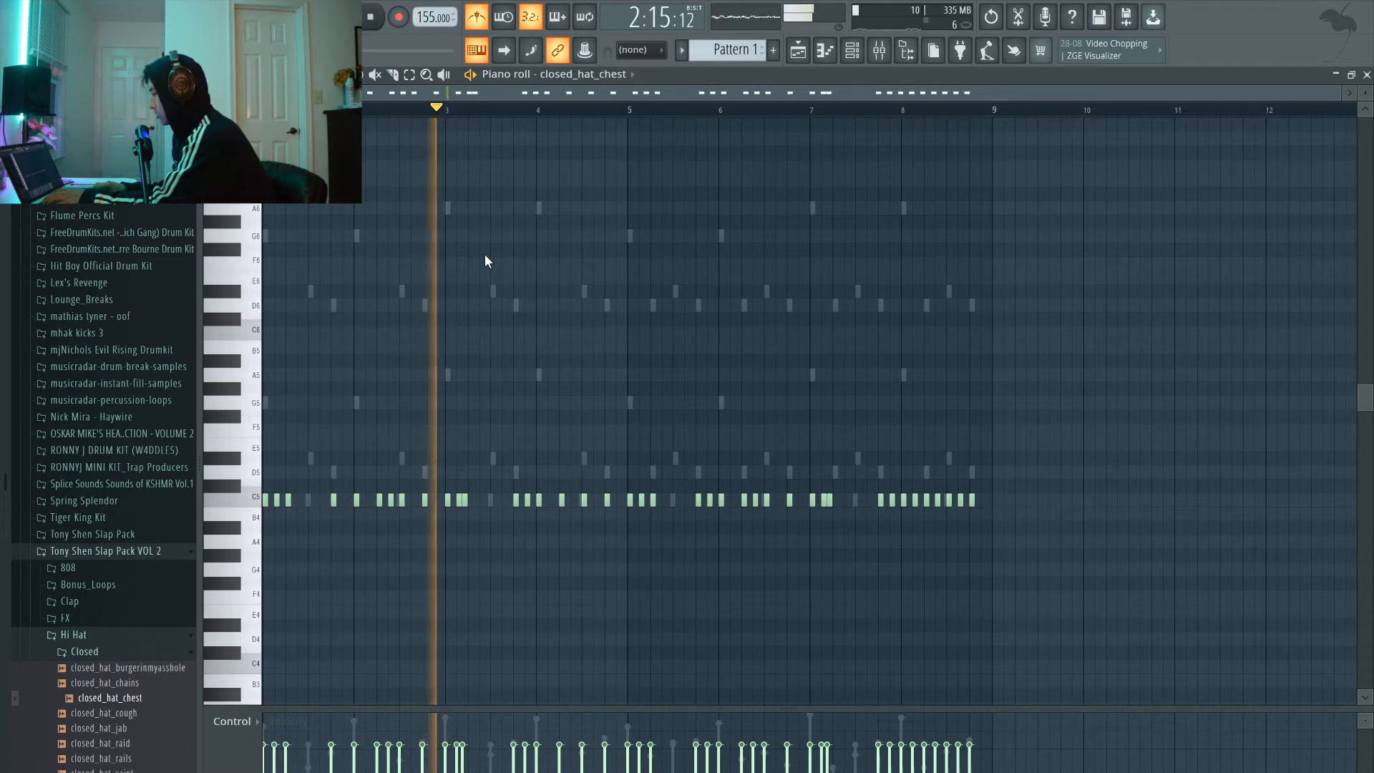
pyautogui.scroll(3, 487, 327)
pyautogui.press('space')
pyautogui.moveTo(426, 499); pyautogui.dragTo(445, 498)
pyautogui.scroll(-3, 505, 368)
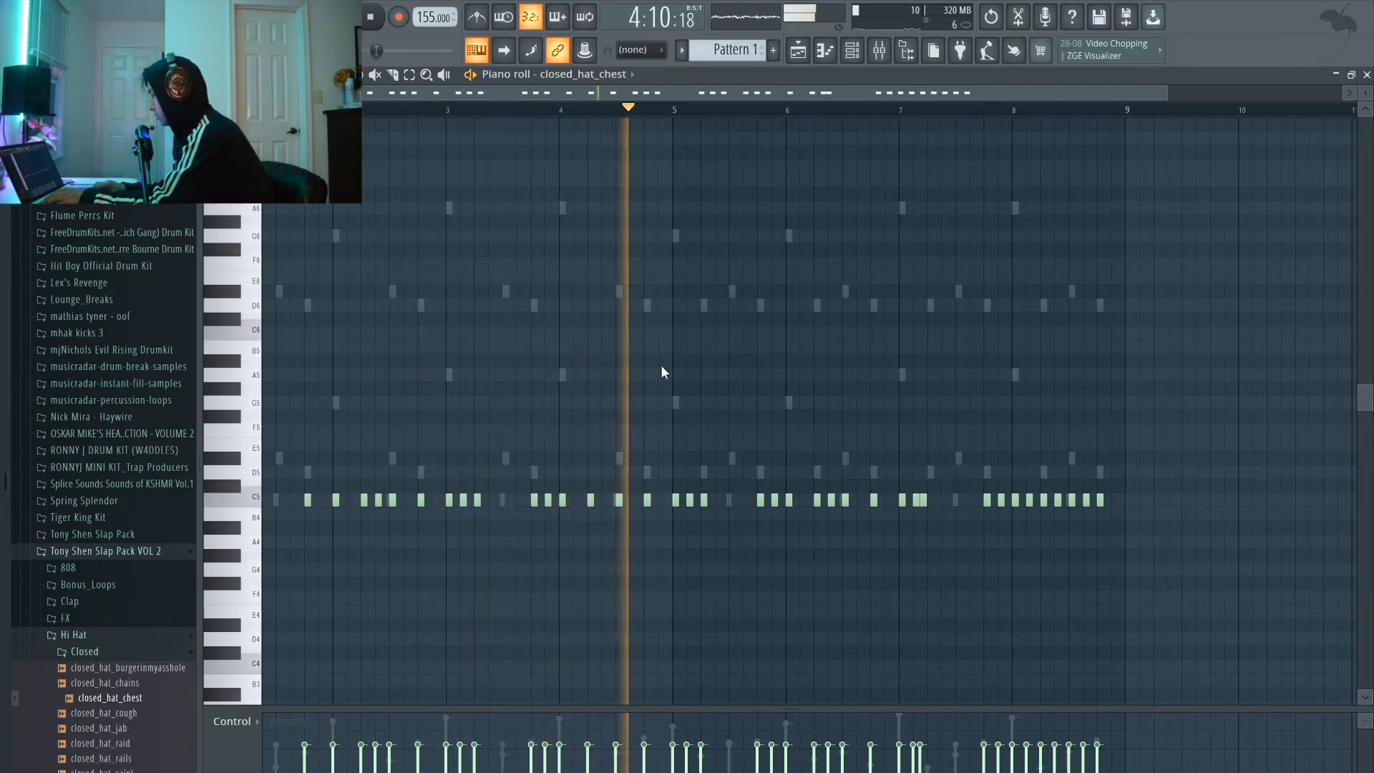
pyautogui.scroll(-1, 819, 395)
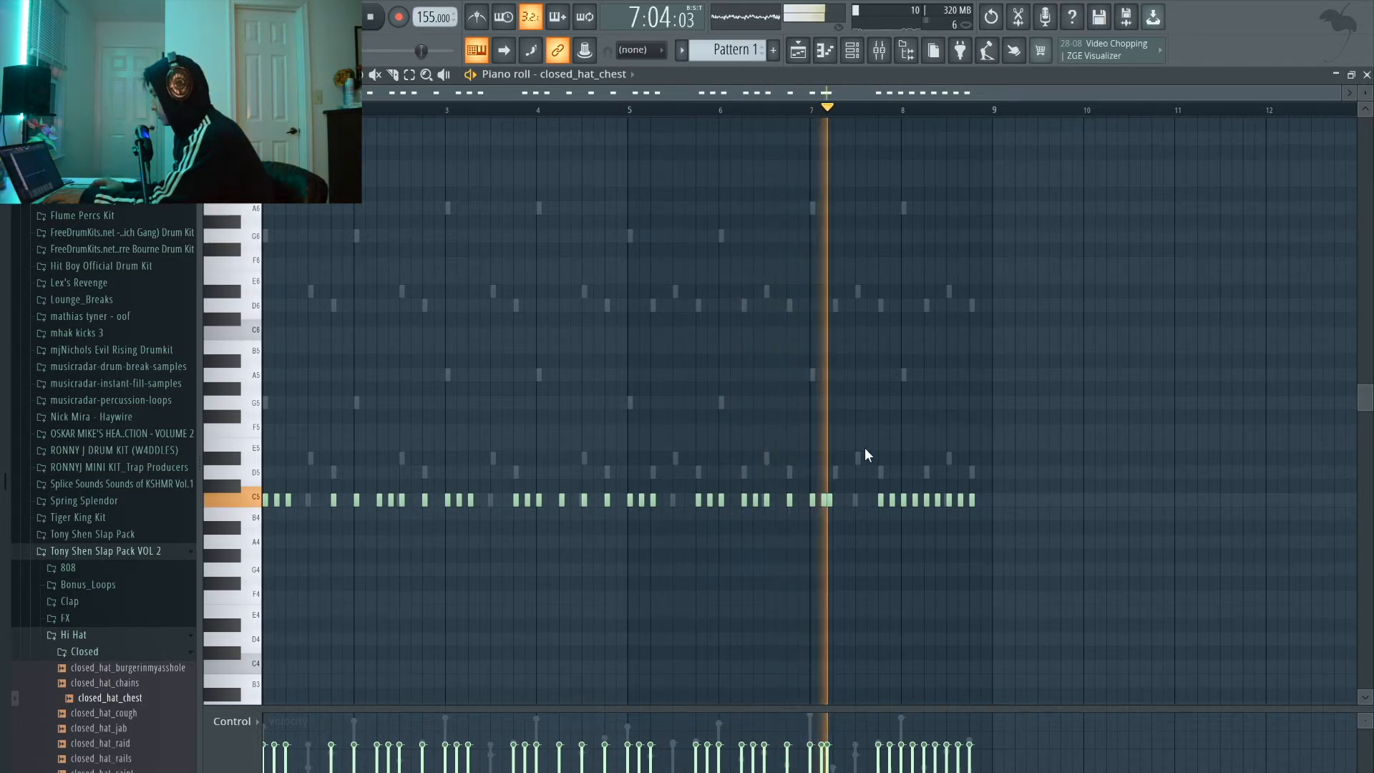
pyautogui.scroll(4, 862, 451)
pyautogui.scroll(-4, 823, 458)
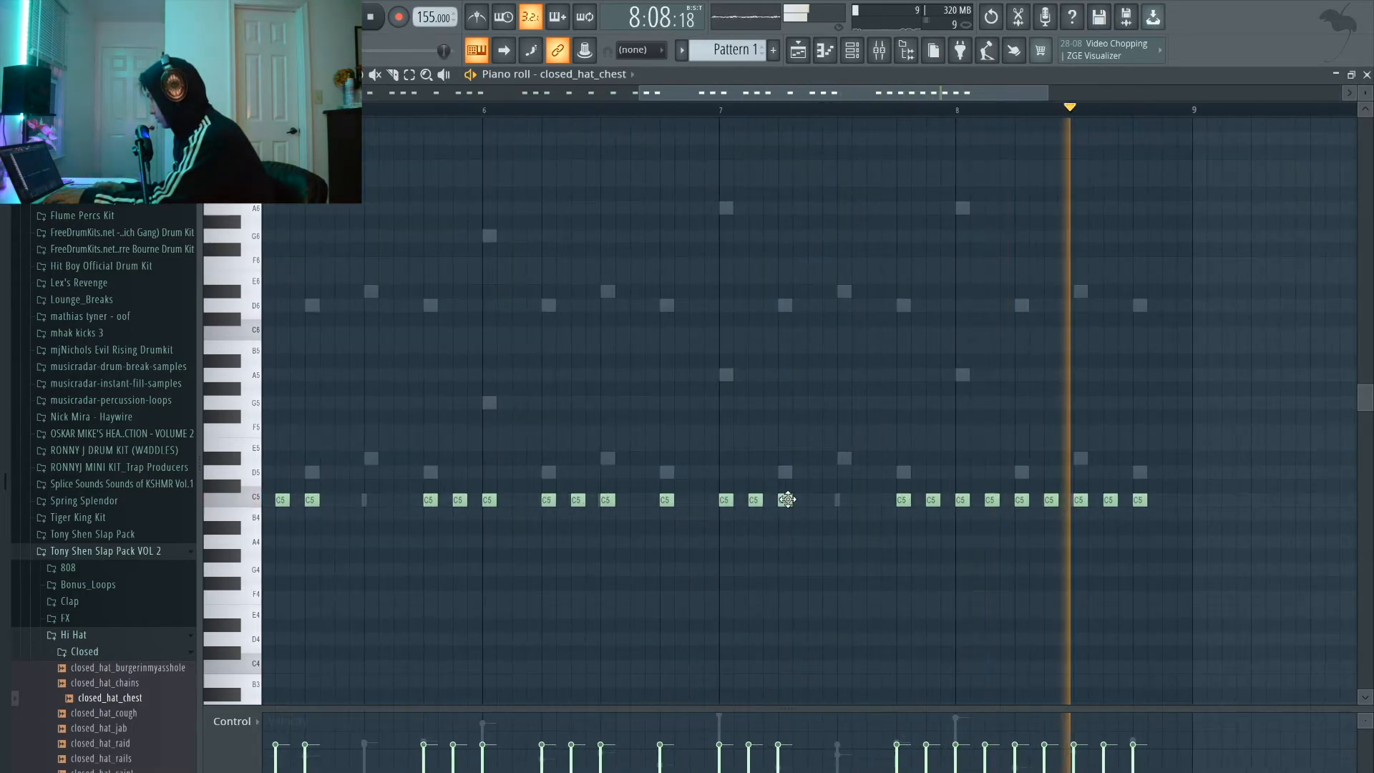
pyautogui.press('space')
# - Set the piano roll snap to 1/2 step for finer hat editing in bar 1
pyautogui.scroll(3, 283, 514)
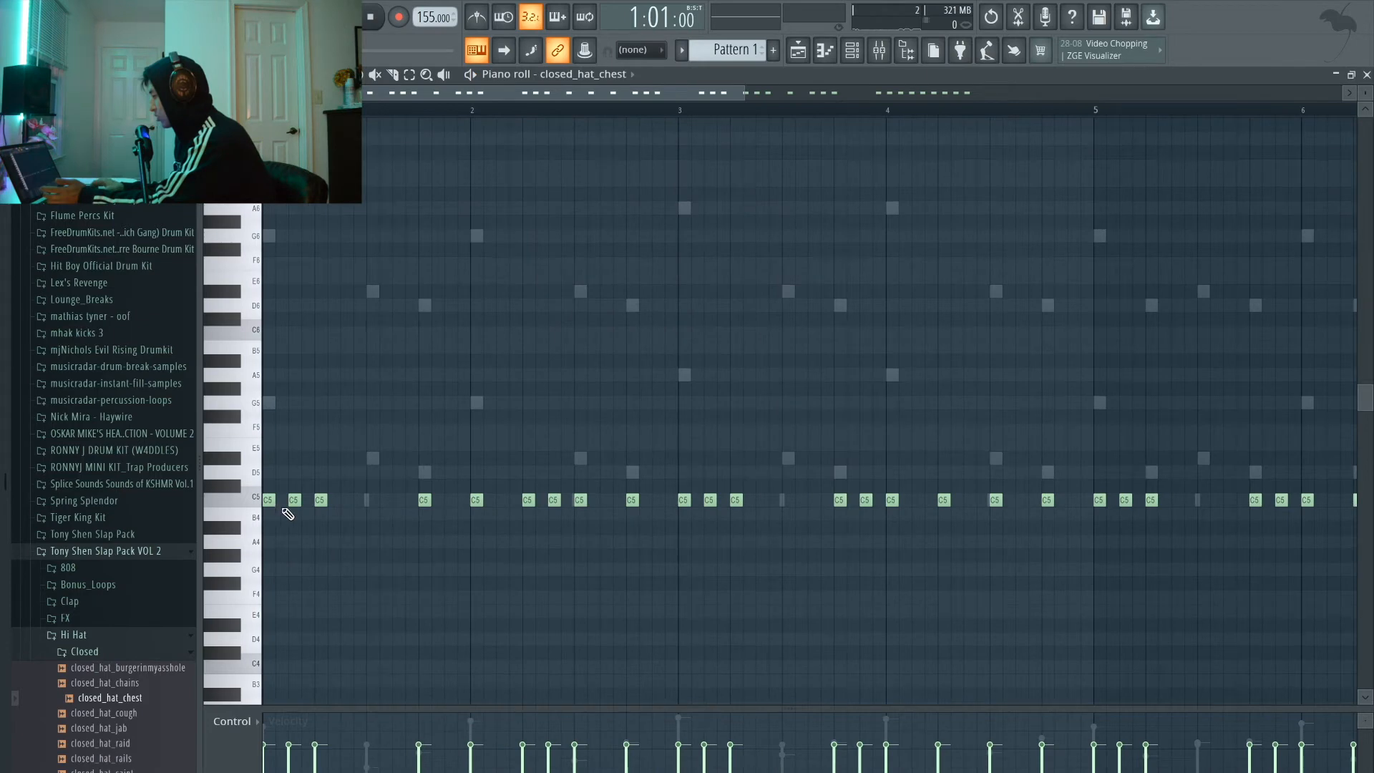
pyautogui.scroll(3, 283, 514)
pyautogui.scroll(1, 287, 359)
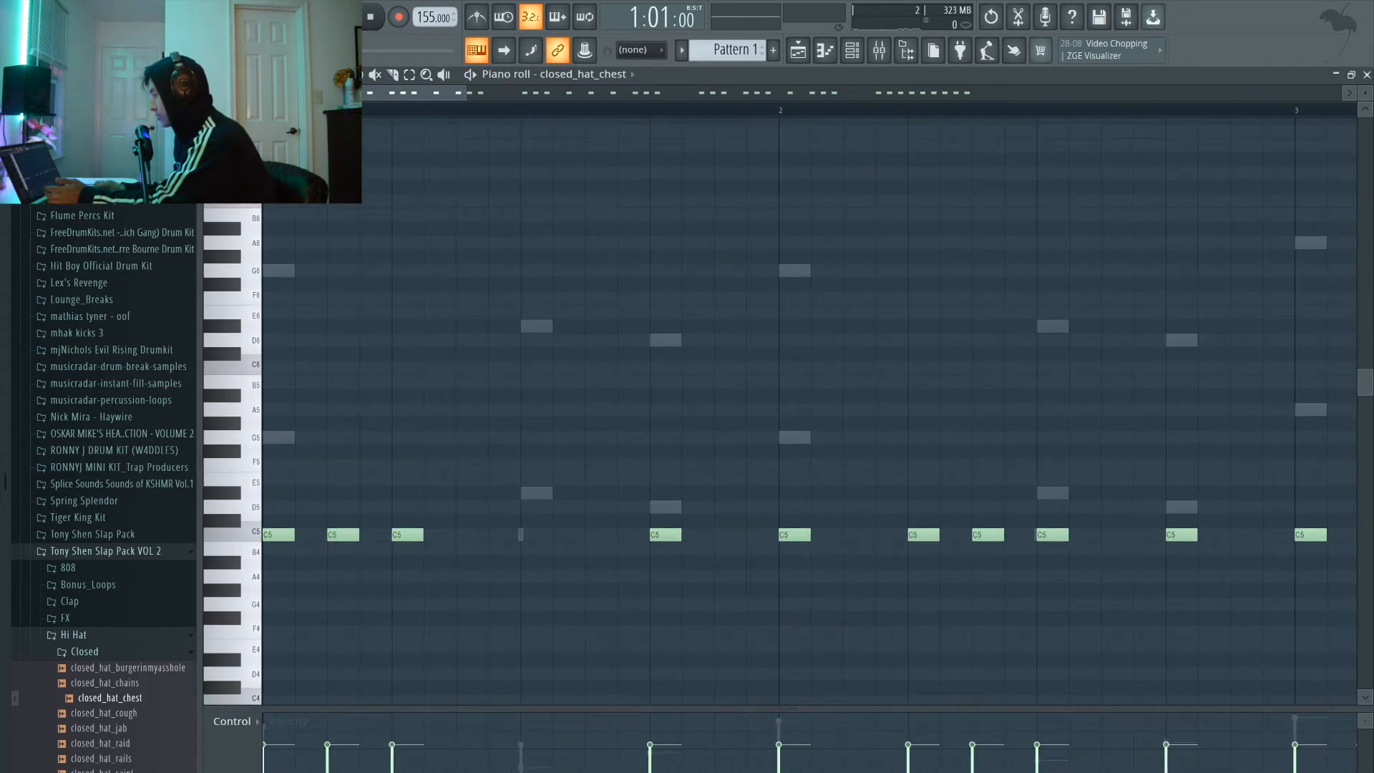
pyautogui.click(262, 75)
pyautogui.click(362, 53)
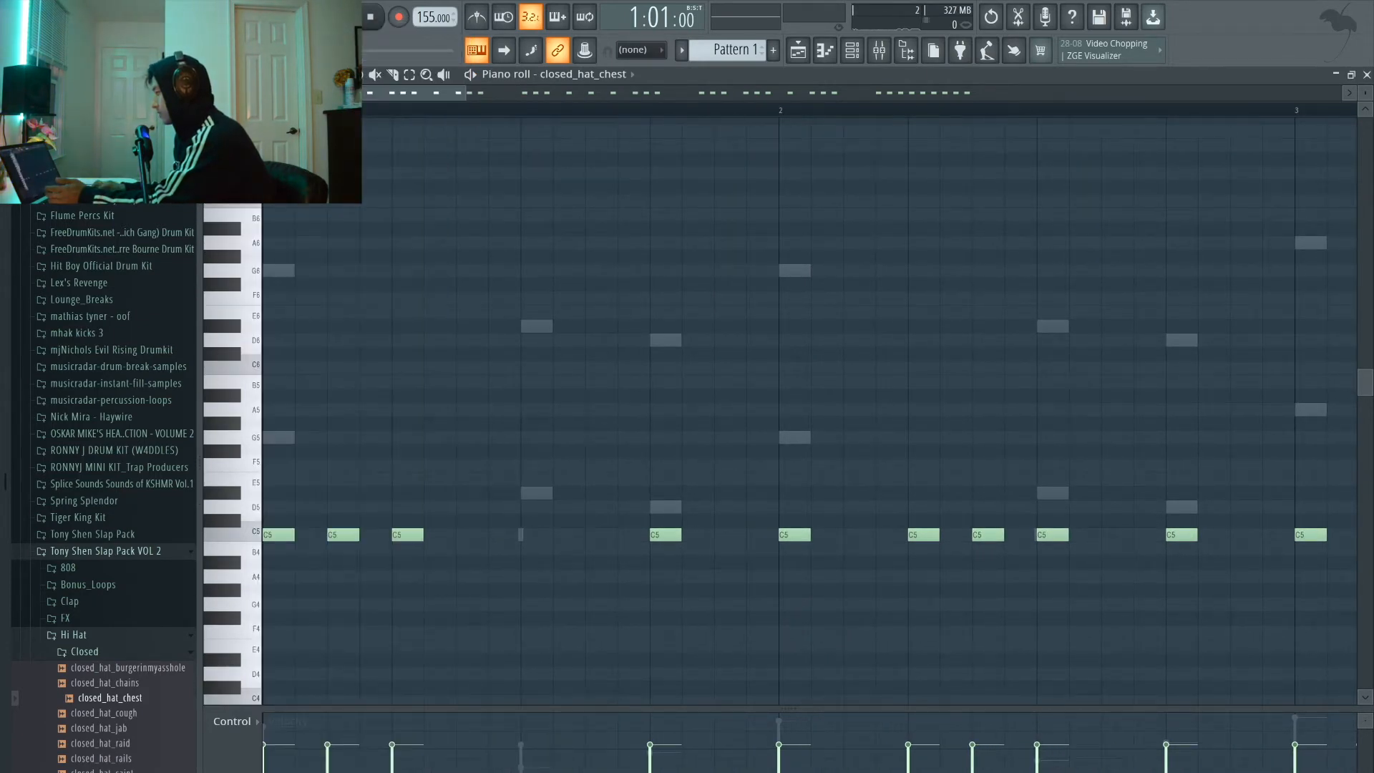
pyautogui.click(244, 74)
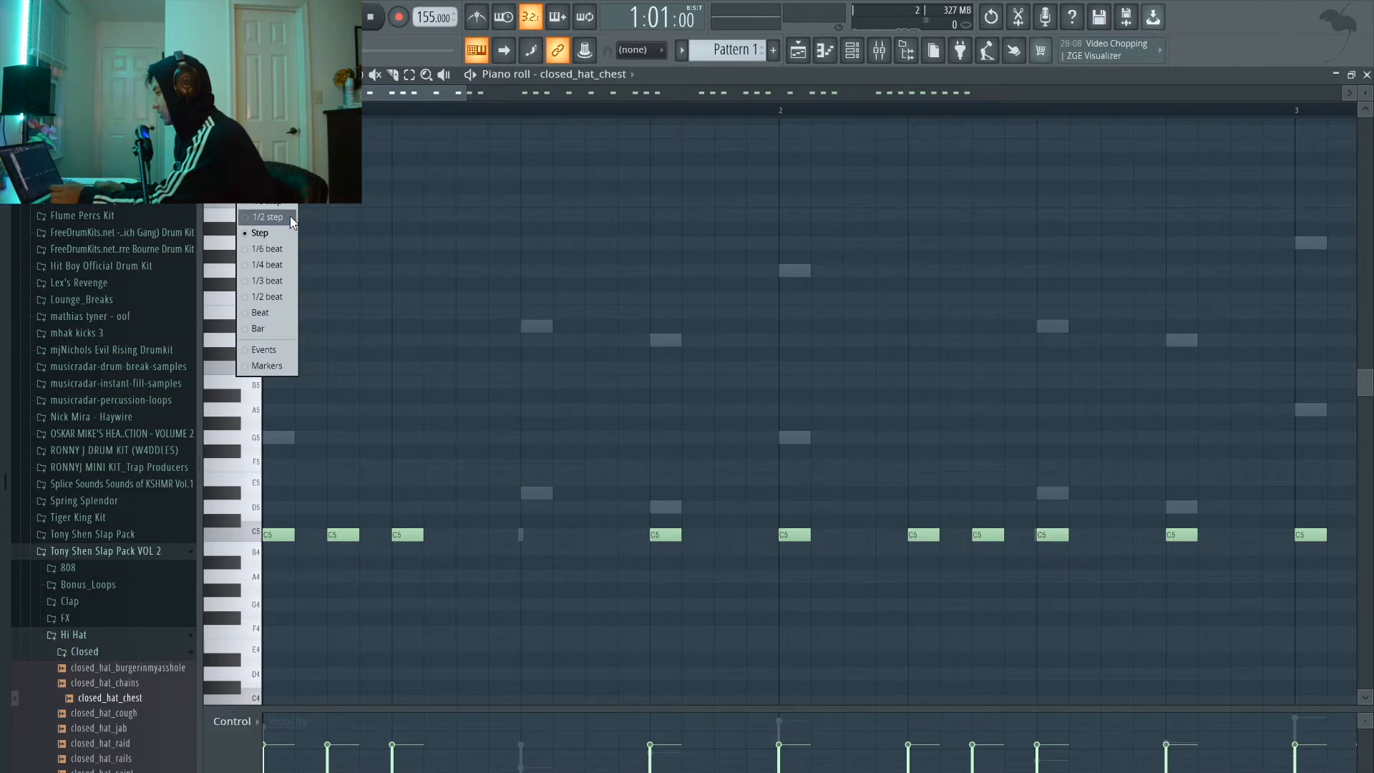
pyautogui.click(288, 217)
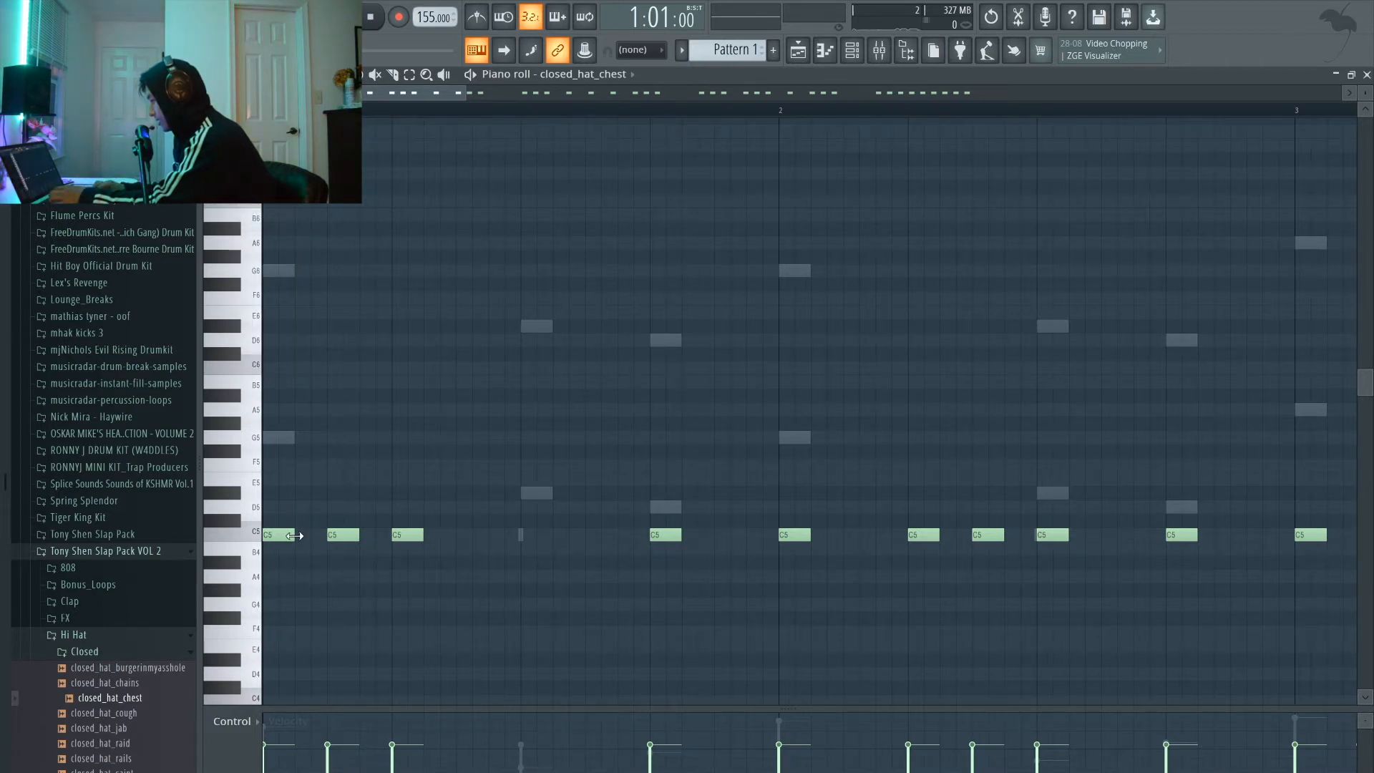
# - Lengthen the first C5 hat of bar 1 to meet the second, chop it into four 1/2-step notes and audition the roll
pyautogui.moveTo(308, 556); pyautogui.dragTo(303, 504)
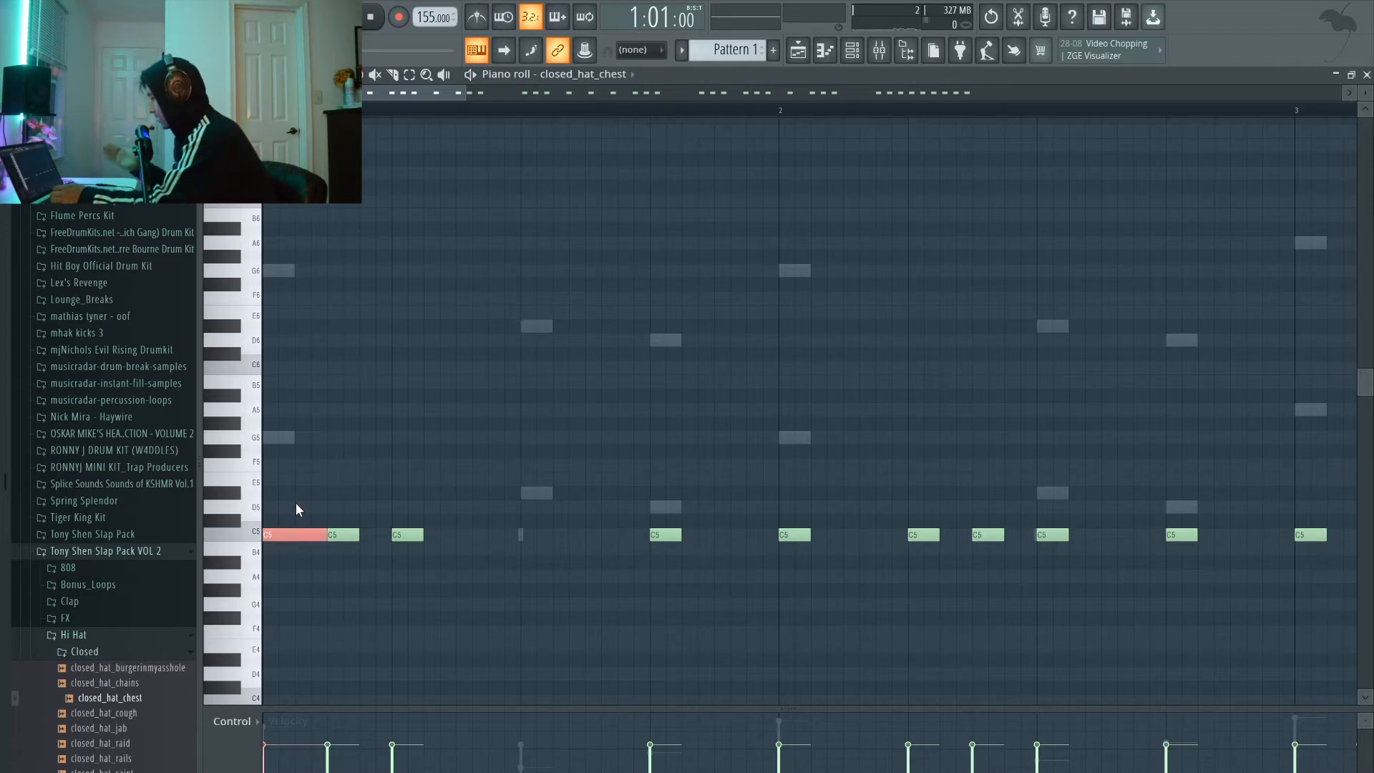
pyautogui.moveTo(295, 504); pyautogui.dragTo(295, 504)
pyautogui.keyDown('ctrl'); pyautogui.scroll(-2, 296, 504); pyautogui.keyUp('ctrl')
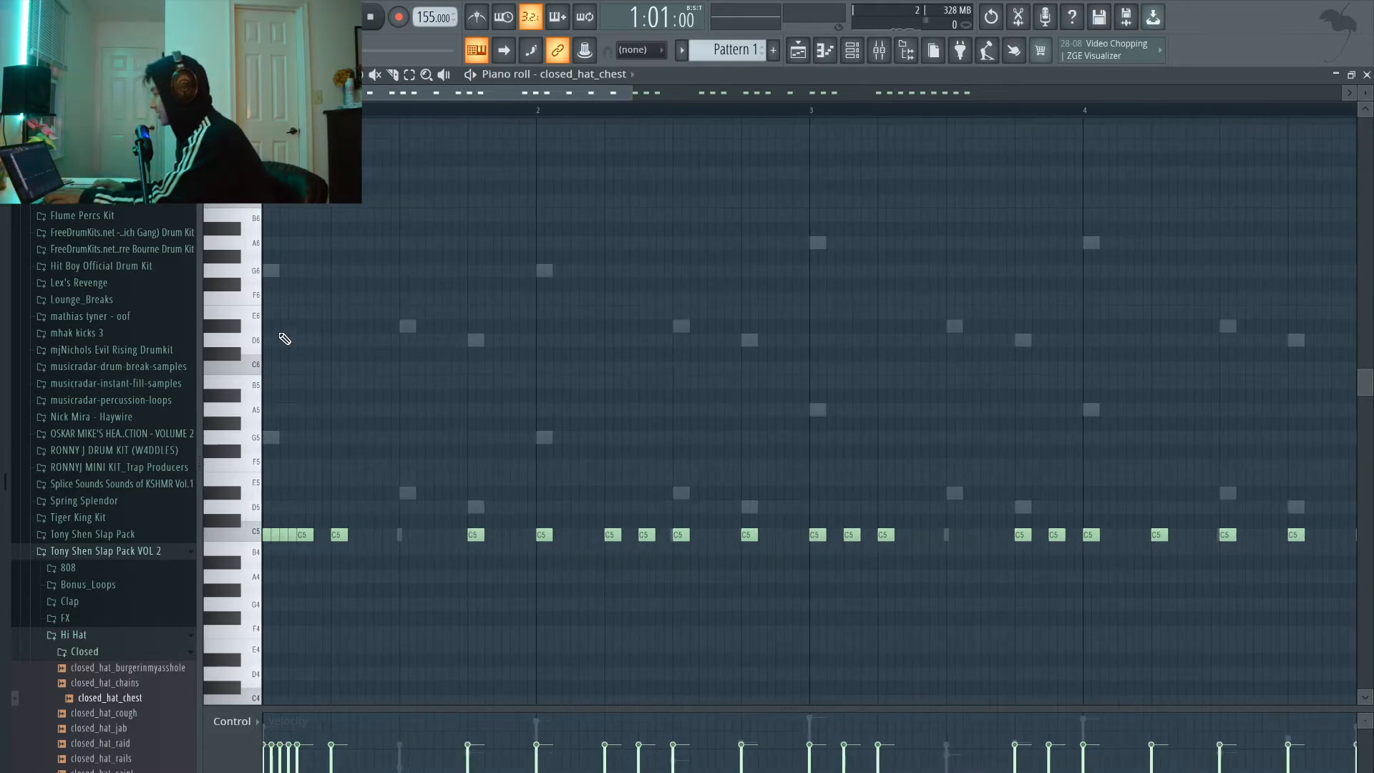
pyautogui.press('space')
pyautogui.press('space')
# - Add a two-step C5 hat just before bar 1's clap and another C5 hat at the end of bar 8, checking by playback
pyautogui.click(382, 534)
pyautogui.press('space')
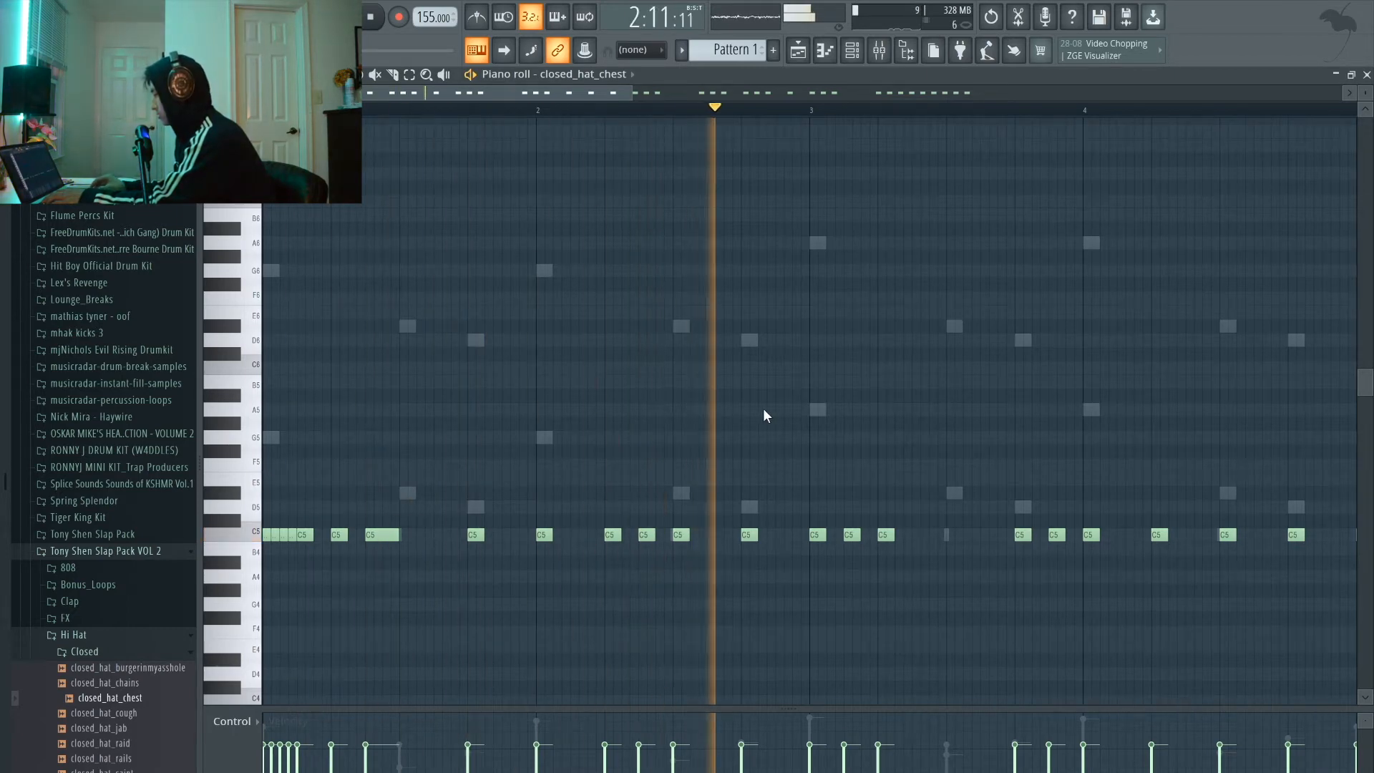
pyautogui.keyDown('ctrl'); pyautogui.scroll(-2, 763, 408); pyautogui.keyUp('ctrl')
pyautogui.keyDown('ctrl'); pyautogui.scroll(-2, 865, 618); pyautogui.keyUp('ctrl')
pyautogui.keyDown('ctrl'); pyautogui.scroll(1, 864, 618); pyautogui.keyUp('ctrl')
pyautogui.keyDown('ctrl'); pyautogui.scroll(1, 711, 564); pyautogui.keyUp('ctrl')
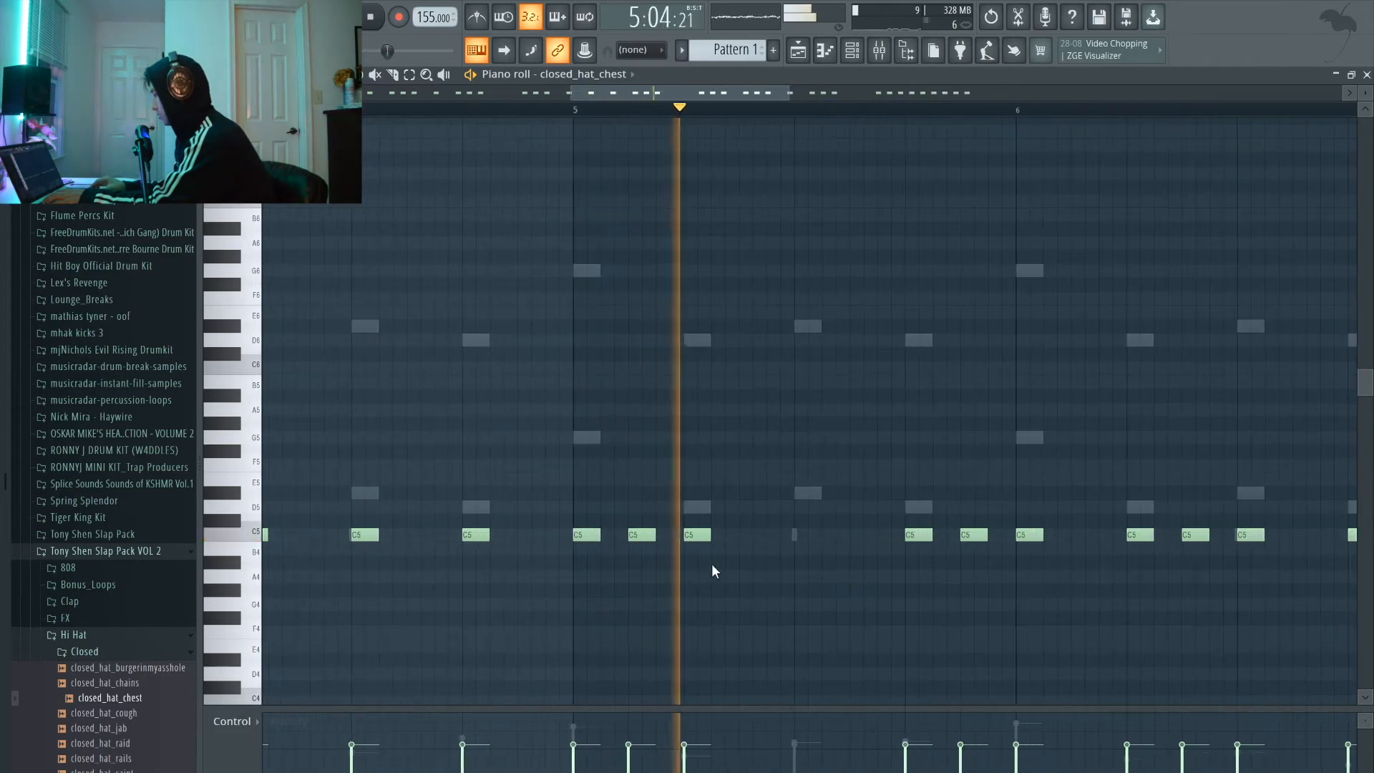
pyautogui.keyDown('ctrl'); pyautogui.scroll(-3, 951, 594); pyautogui.keyUp('ctrl')
pyautogui.keyDown('ctrl'); pyautogui.scroll(3, 1041, 584); pyautogui.keyUp('ctrl')
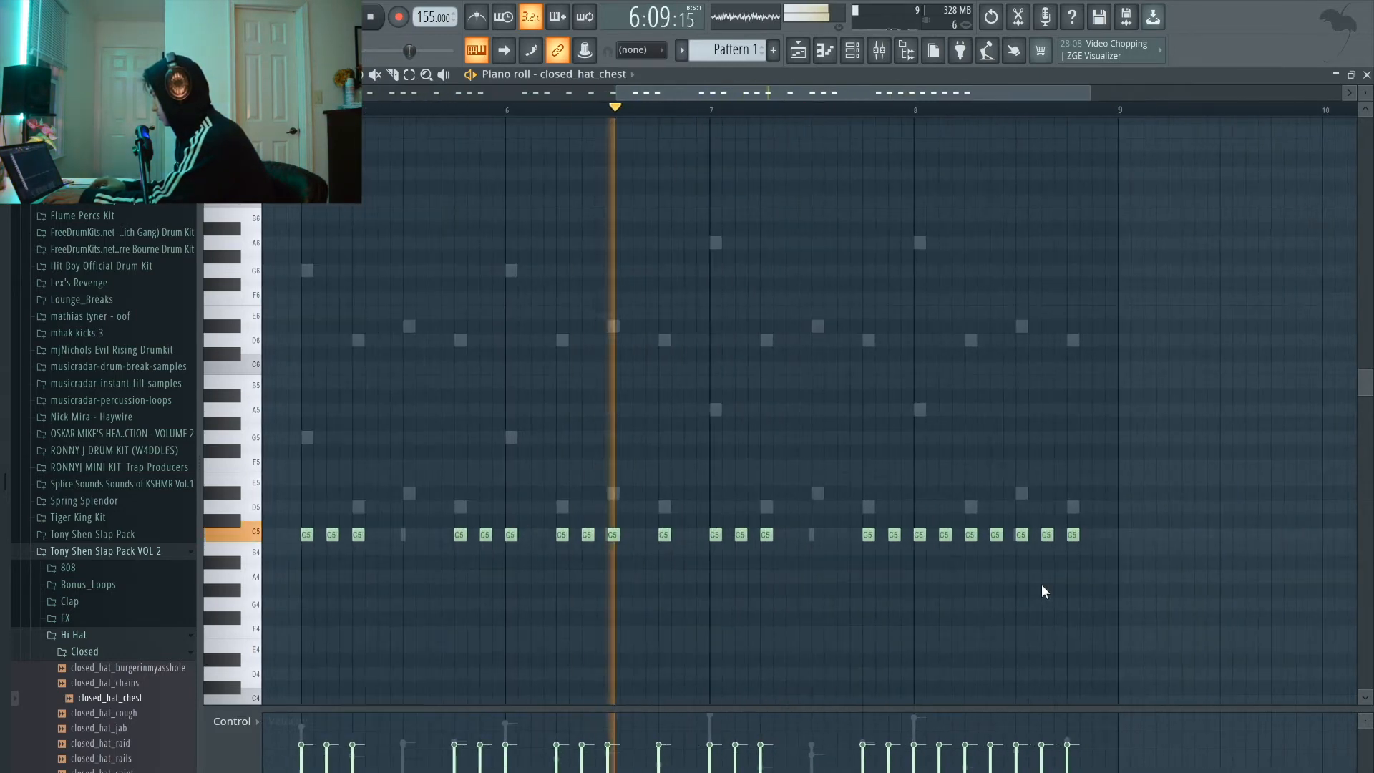
pyautogui.keyDown('ctrl'); pyautogui.scroll(2, 1041, 578); pyautogui.keyUp('ctrl')
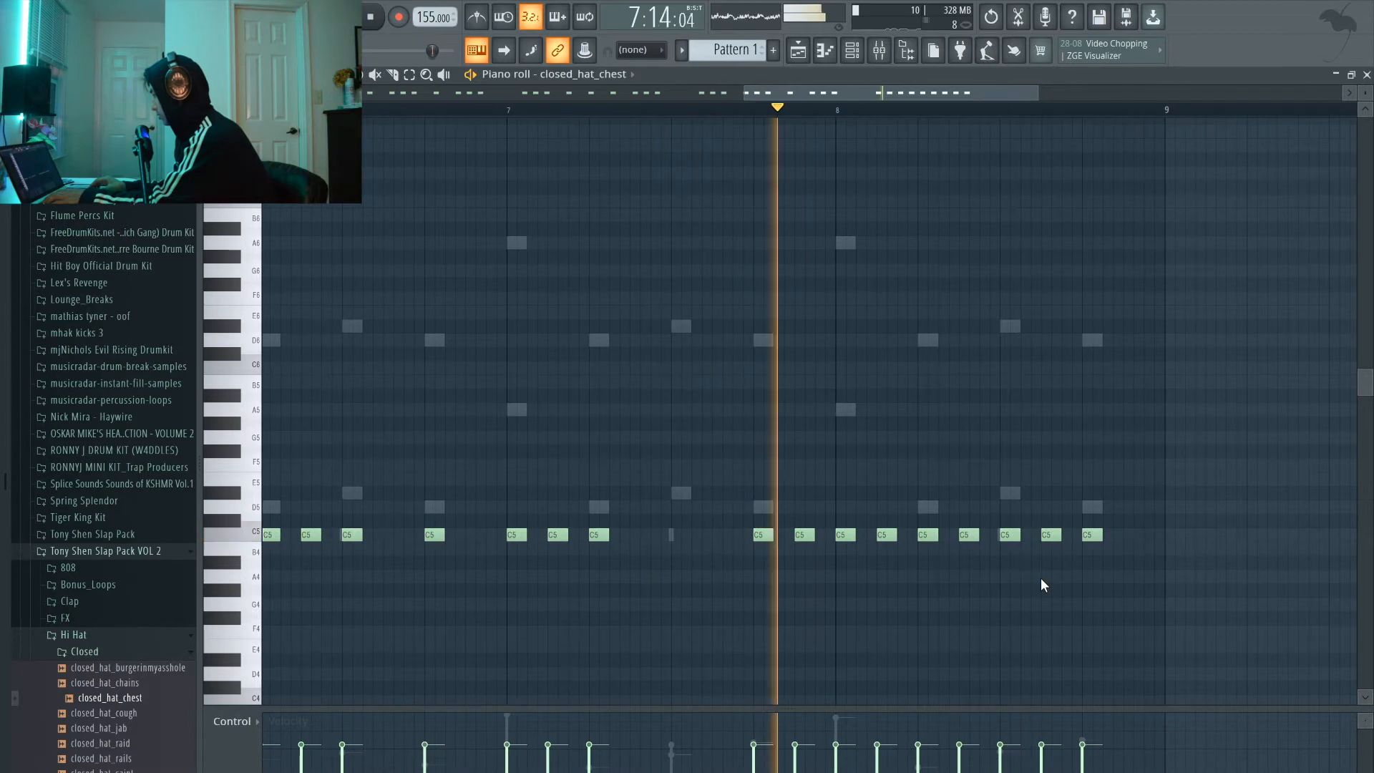
pyautogui.press('space')
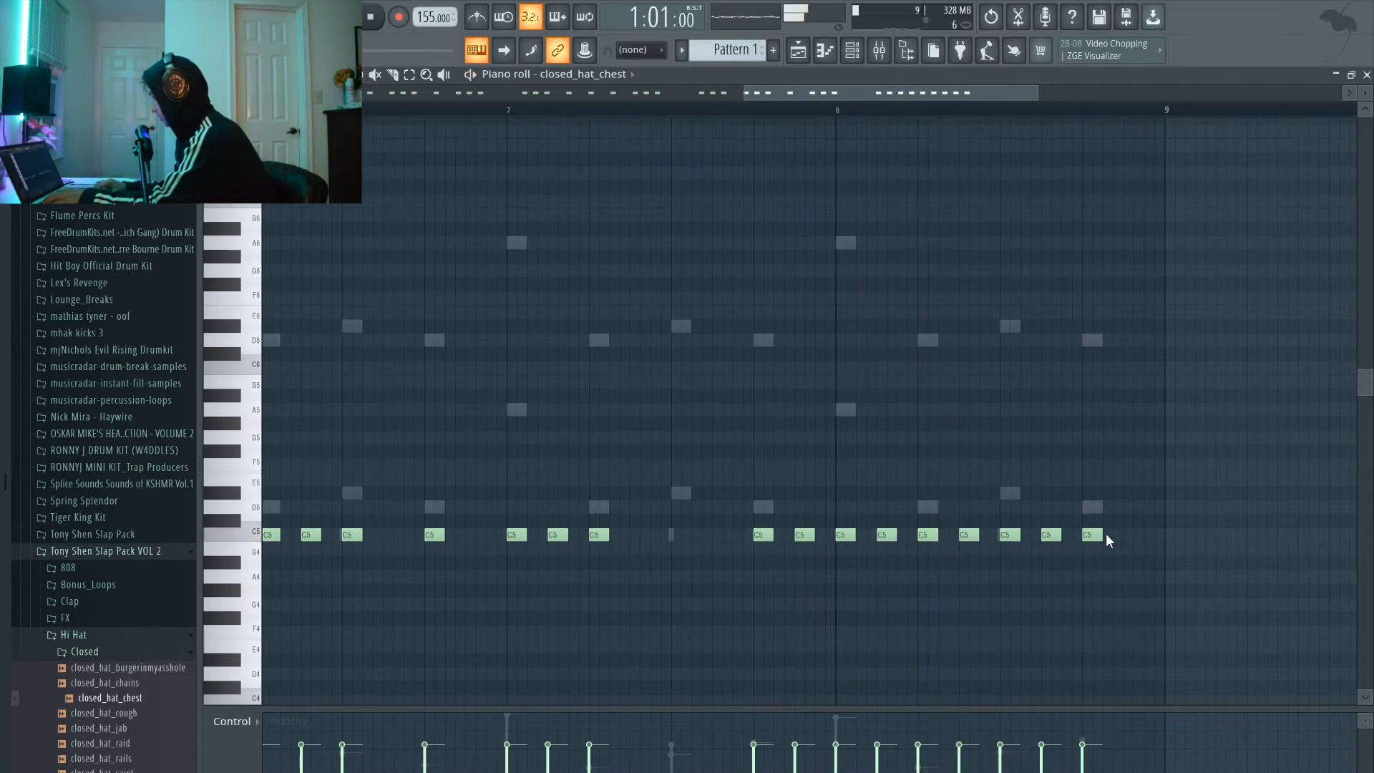
pyautogui.click(1140, 530)
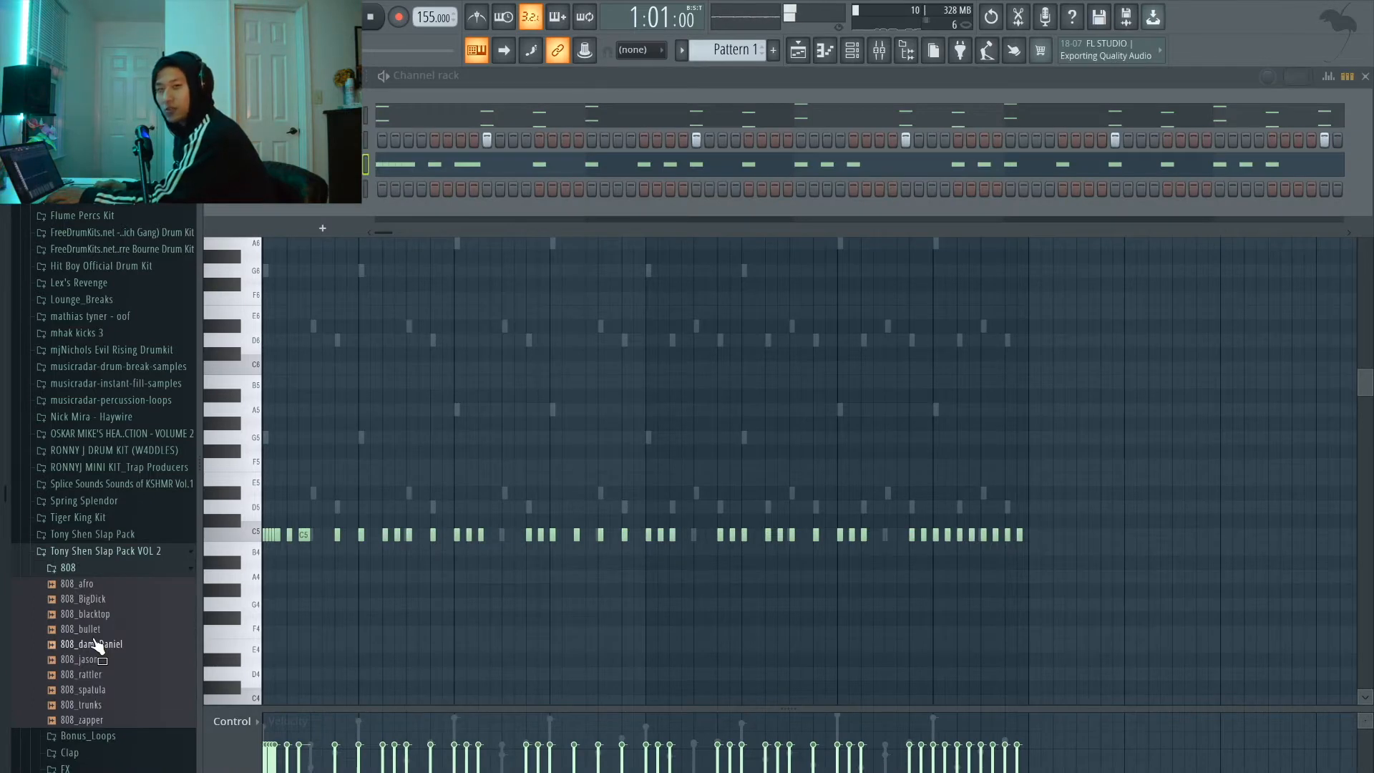
# - Load 808_damnDaniel from the kit's 808 folder onto the fourth channel
pyautogui.click(96, 644)
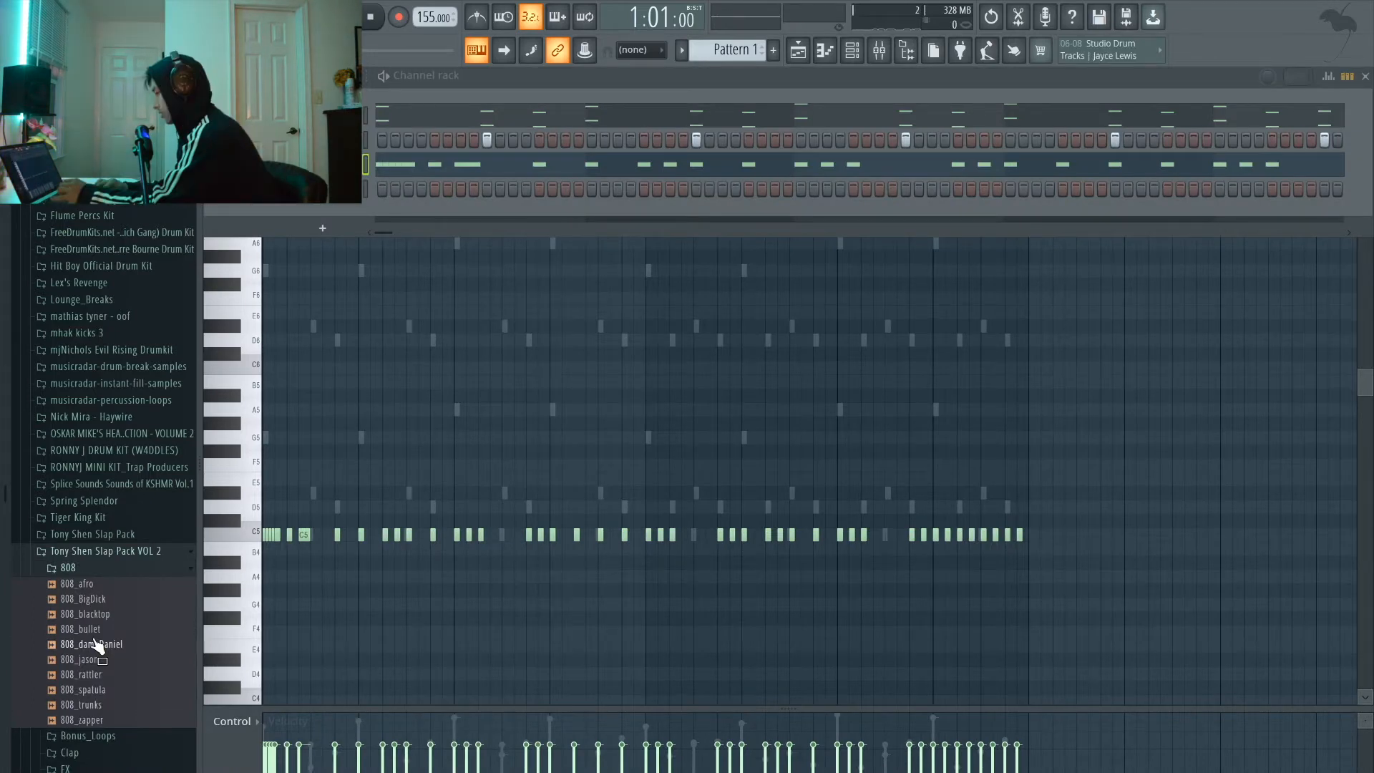
pyautogui.moveTo(96, 644); pyautogui.dragTo(326, 207)
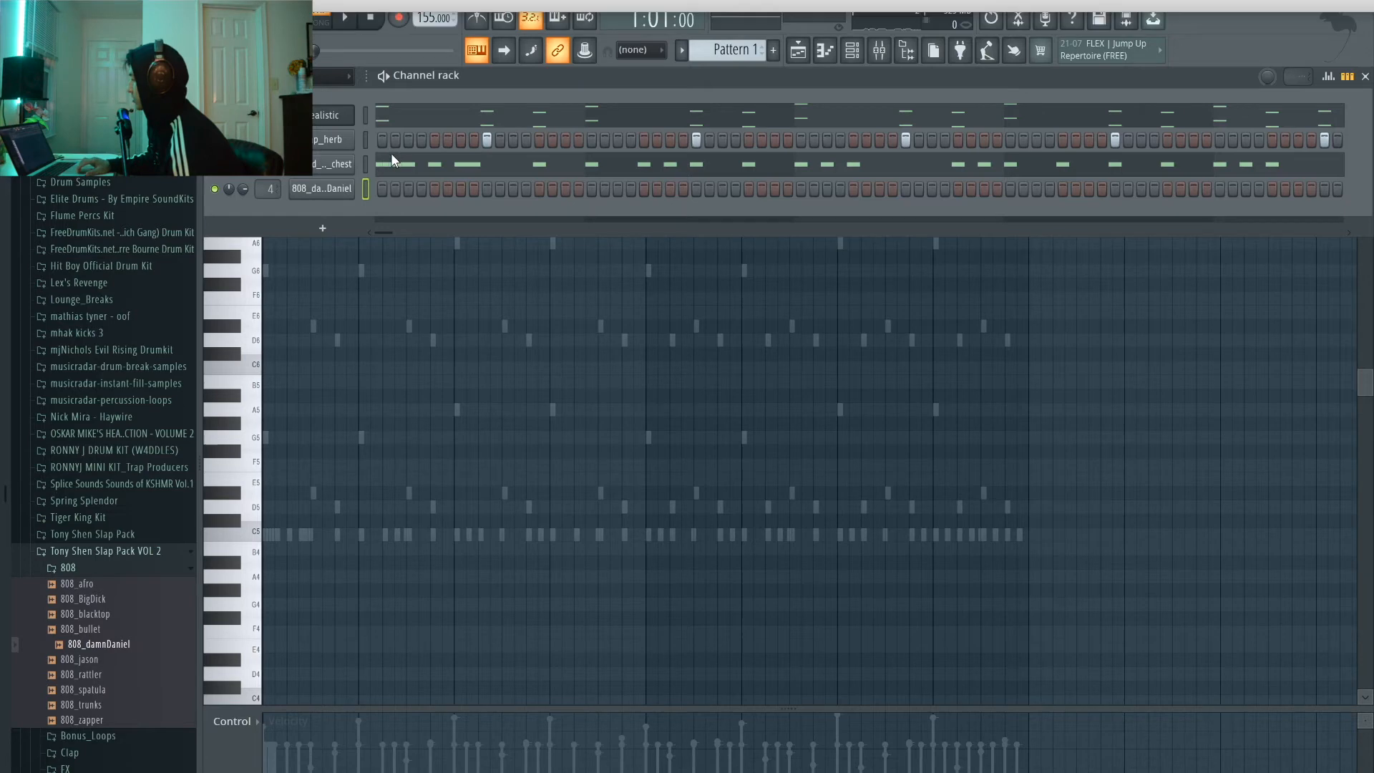
# - Arm recording for notes and automation and record a C5 808 rhythm over the eight bars on the 808_damnDaniel channel
pyautogui.click(399, 16)
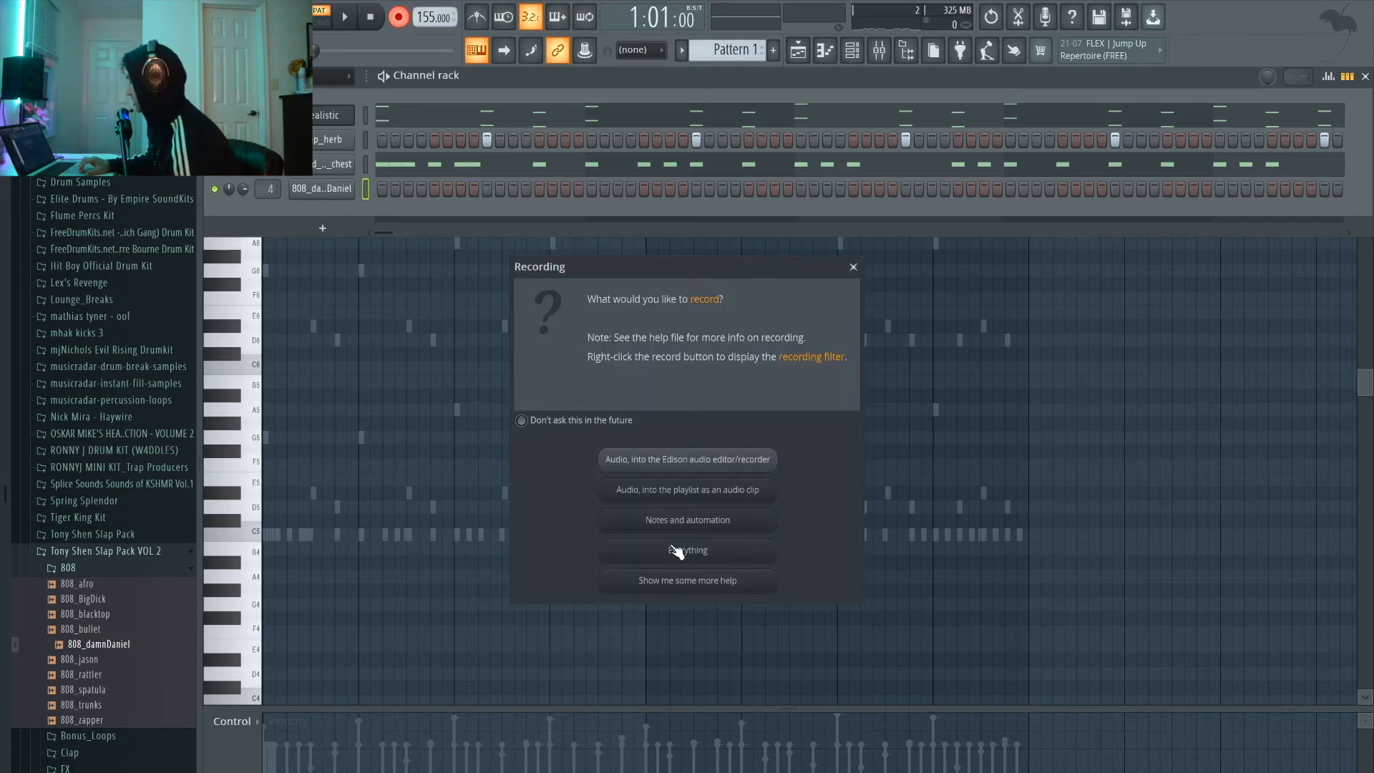
pyautogui.click(662, 525)
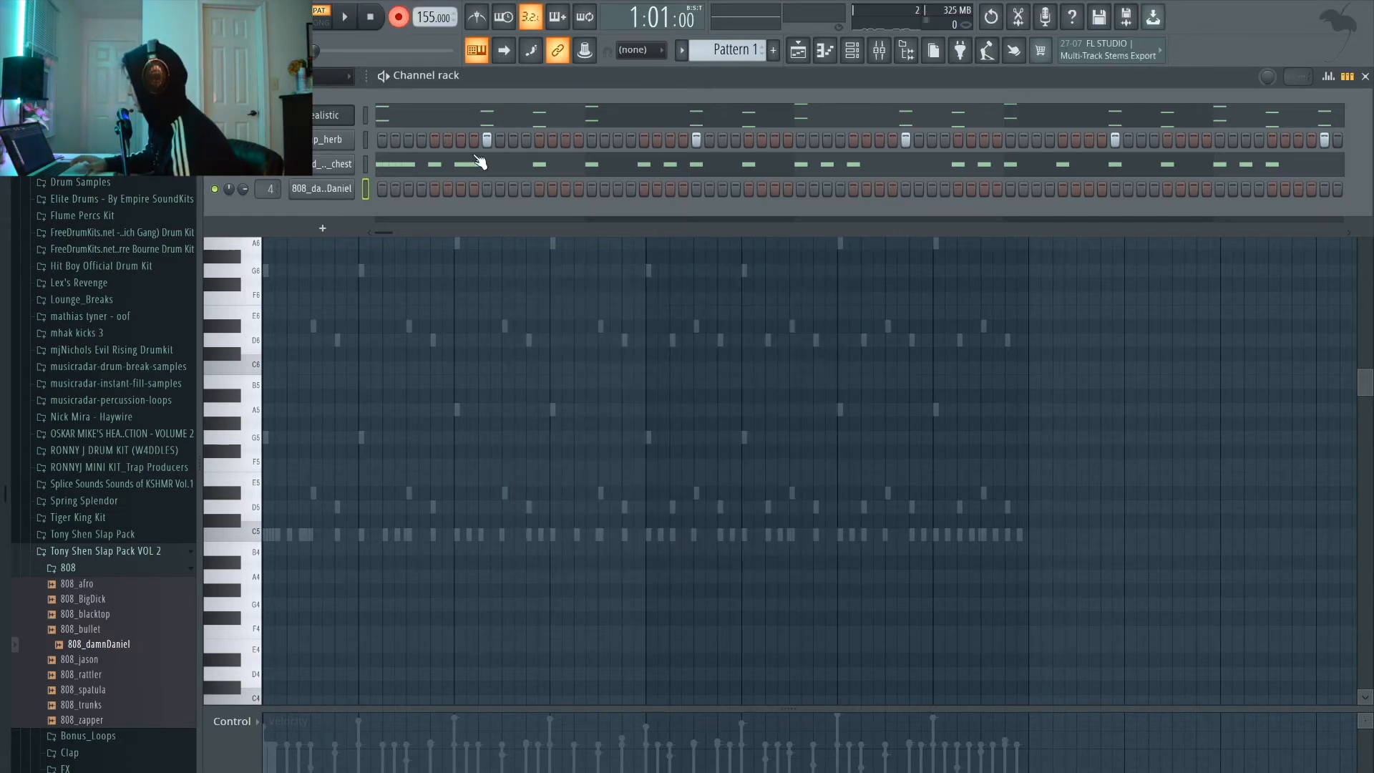
pyautogui.press('space')
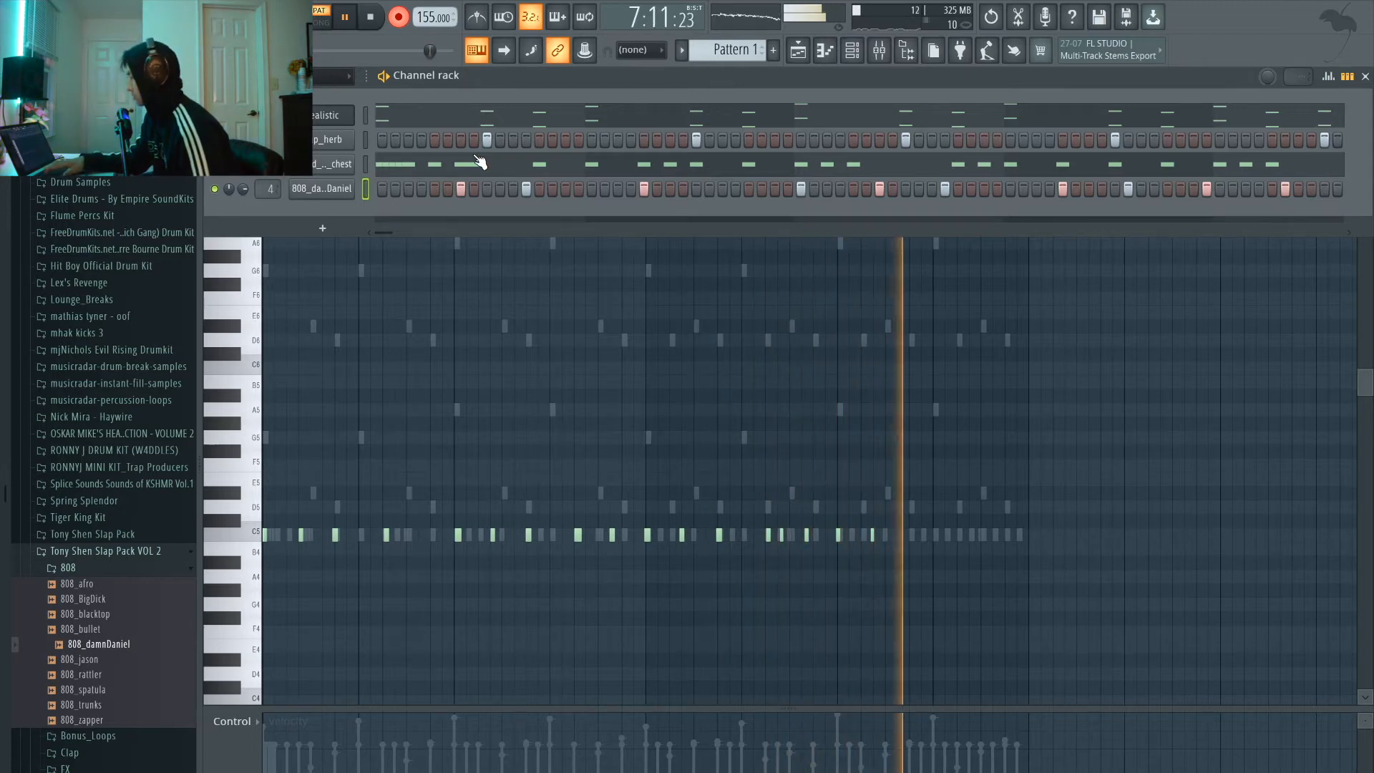
pyautogui.press('space')
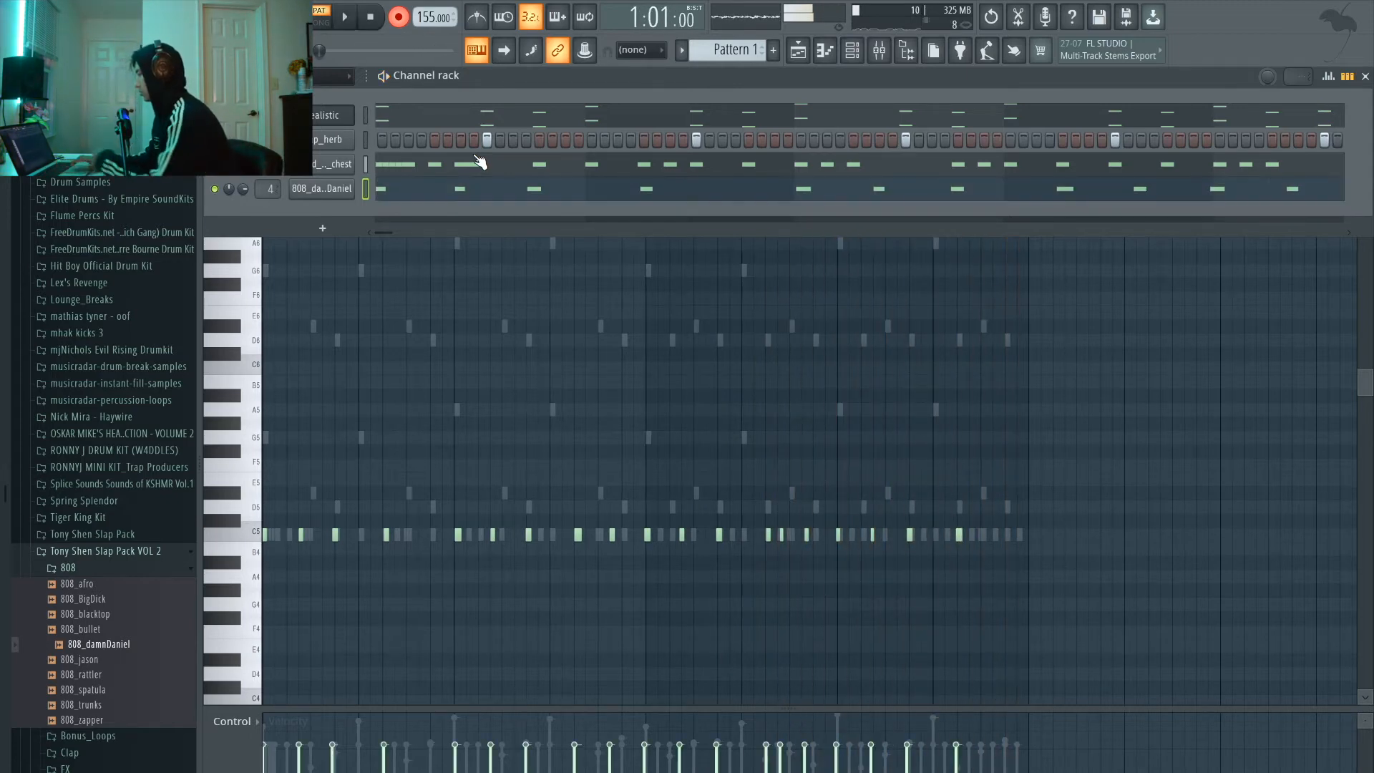
# - Open the recorded 808 notes in the piano roll and quantize them to the grid
pyautogui.click(446, 189)
pyautogui.click(446, 189)
pyautogui.scroll(-1, 451, 195)
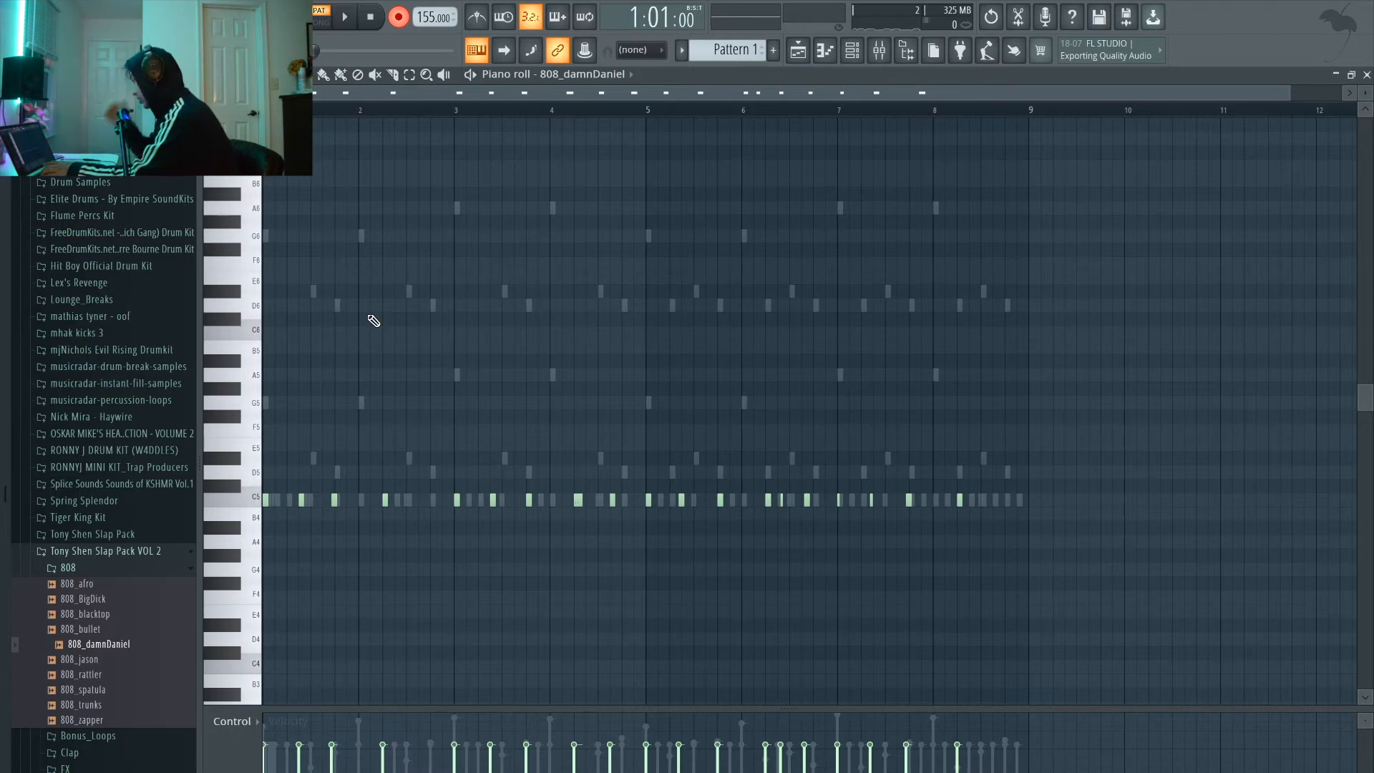
# - Open the 808_damnDaniel sample from its channel settings in Edison and detect its pitch regions
pyautogui.click(852, 50)
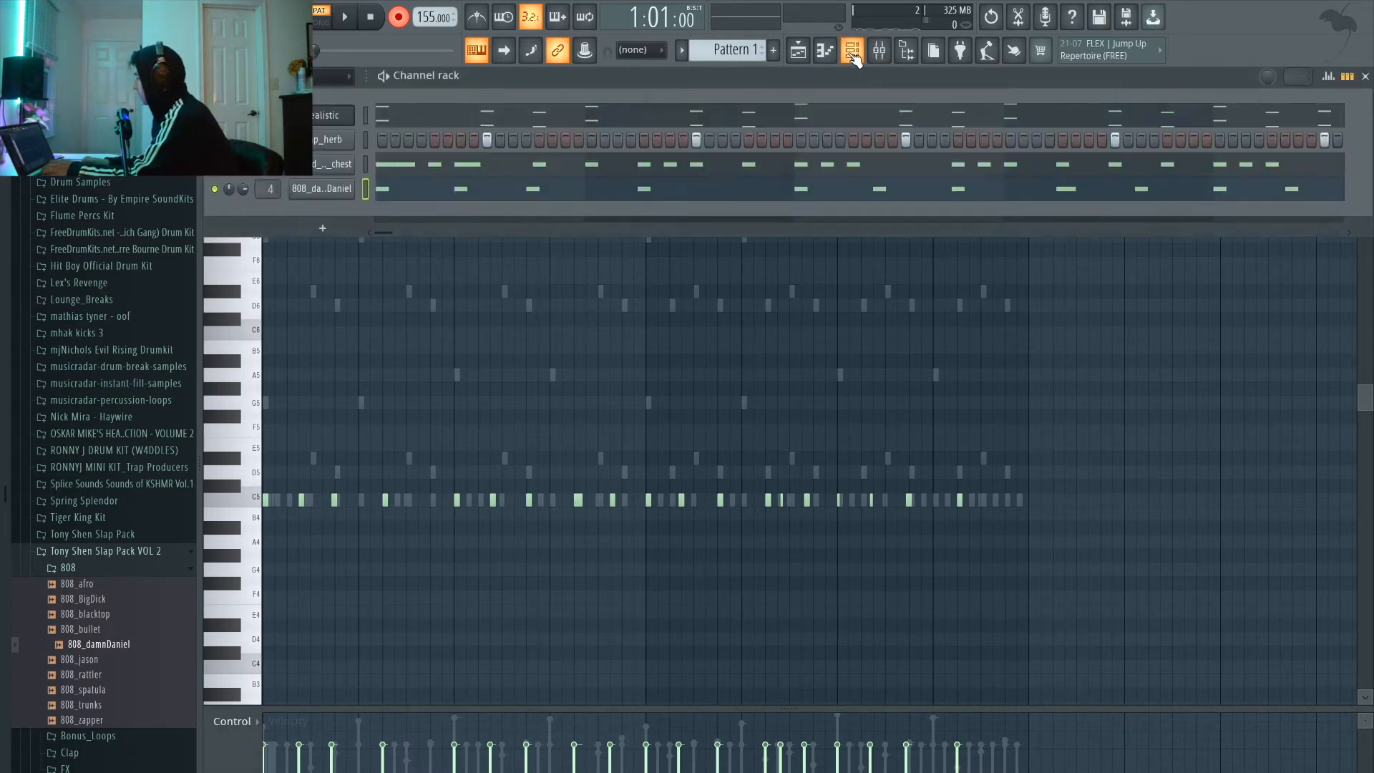
pyautogui.click(329, 189)
pyautogui.click(376, 289)
pyautogui.click(353, 289)
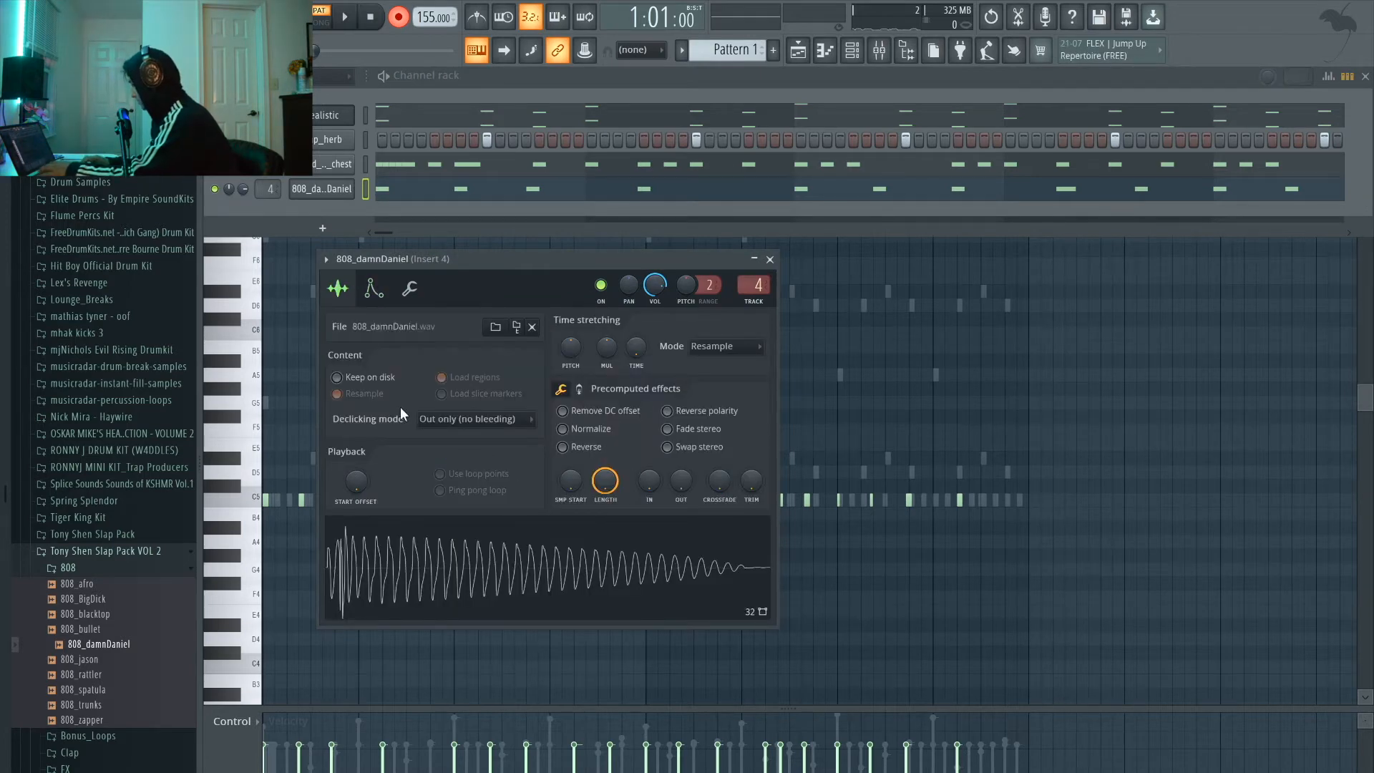
pyautogui.press('super+e')
pyautogui.click(366, 221)
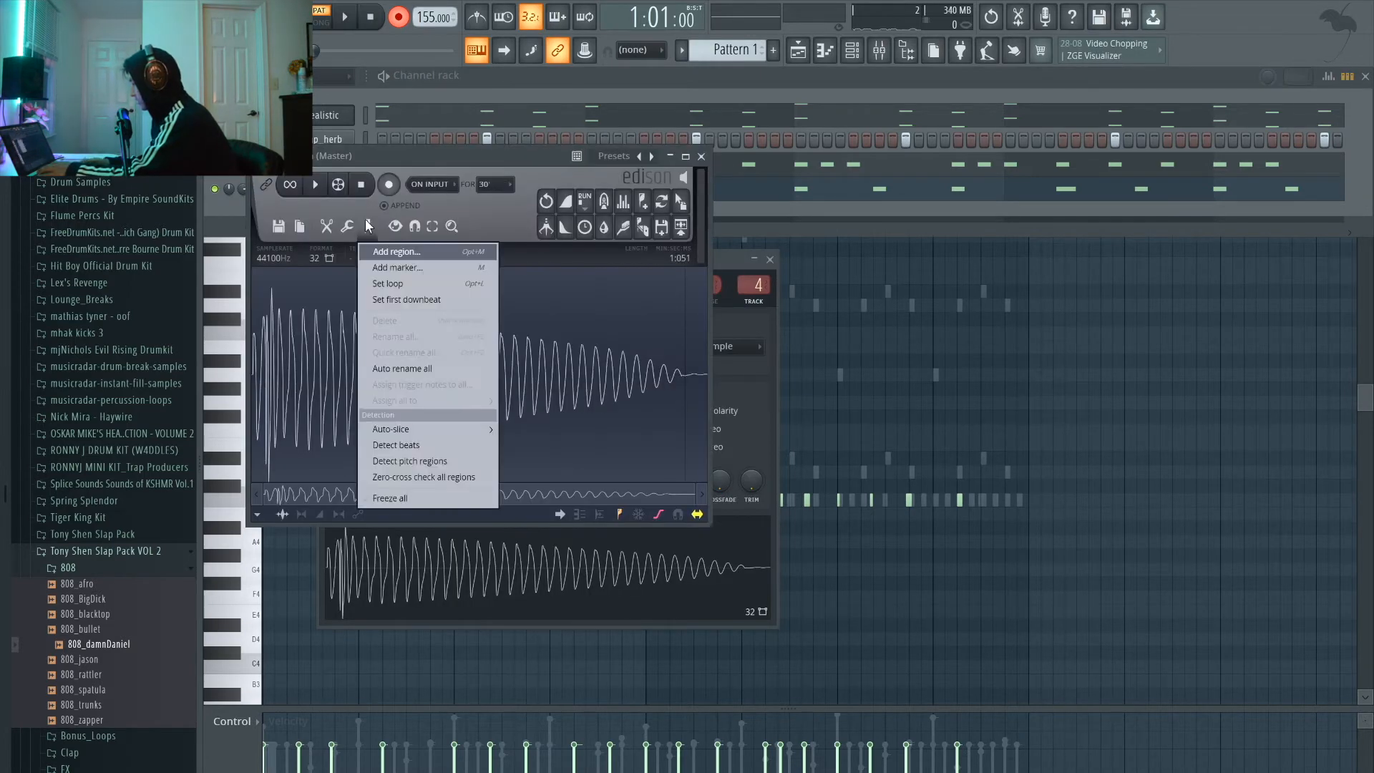
pyautogui.click(408, 461)
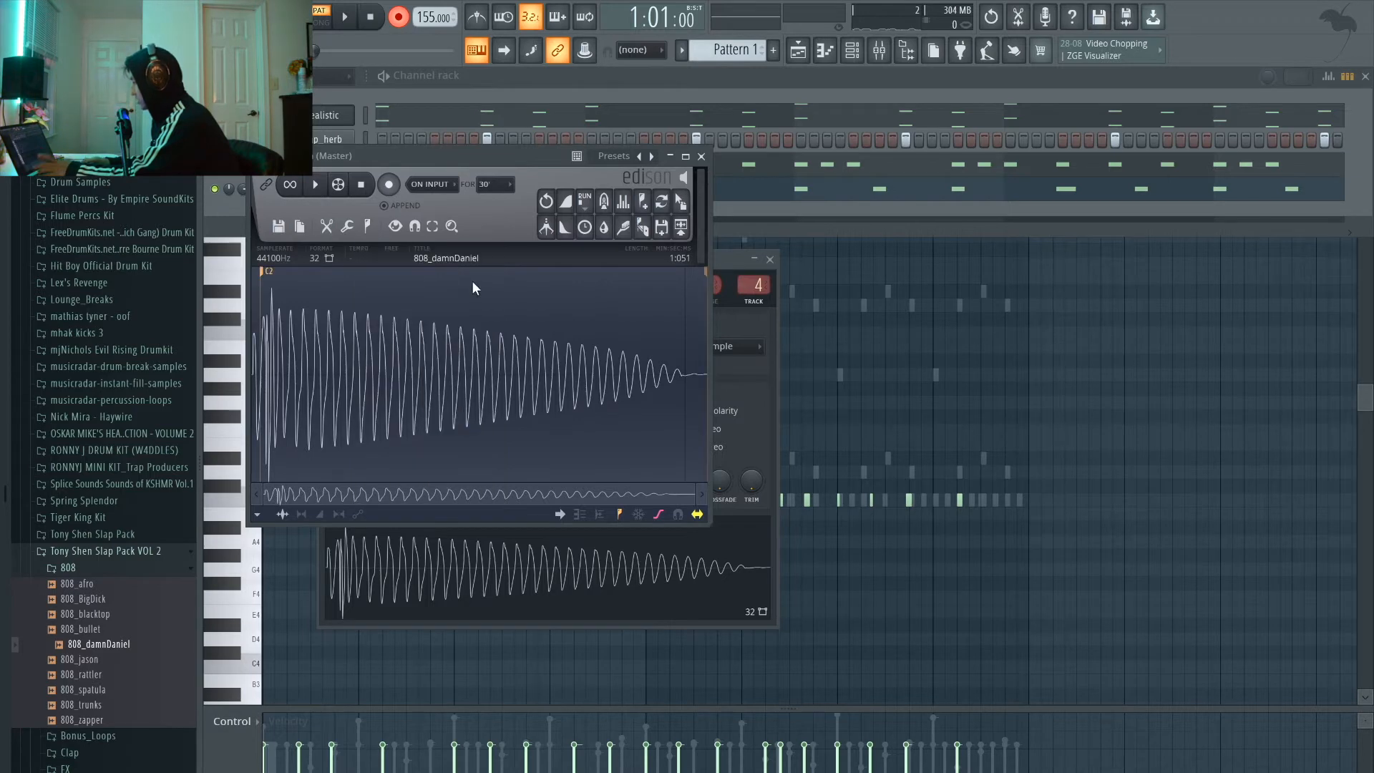
# - Place the 808_damnDaniel channel settings beside Edison, show the envelope and root-note page, and set the root note to C5
pyautogui.click(726, 272)
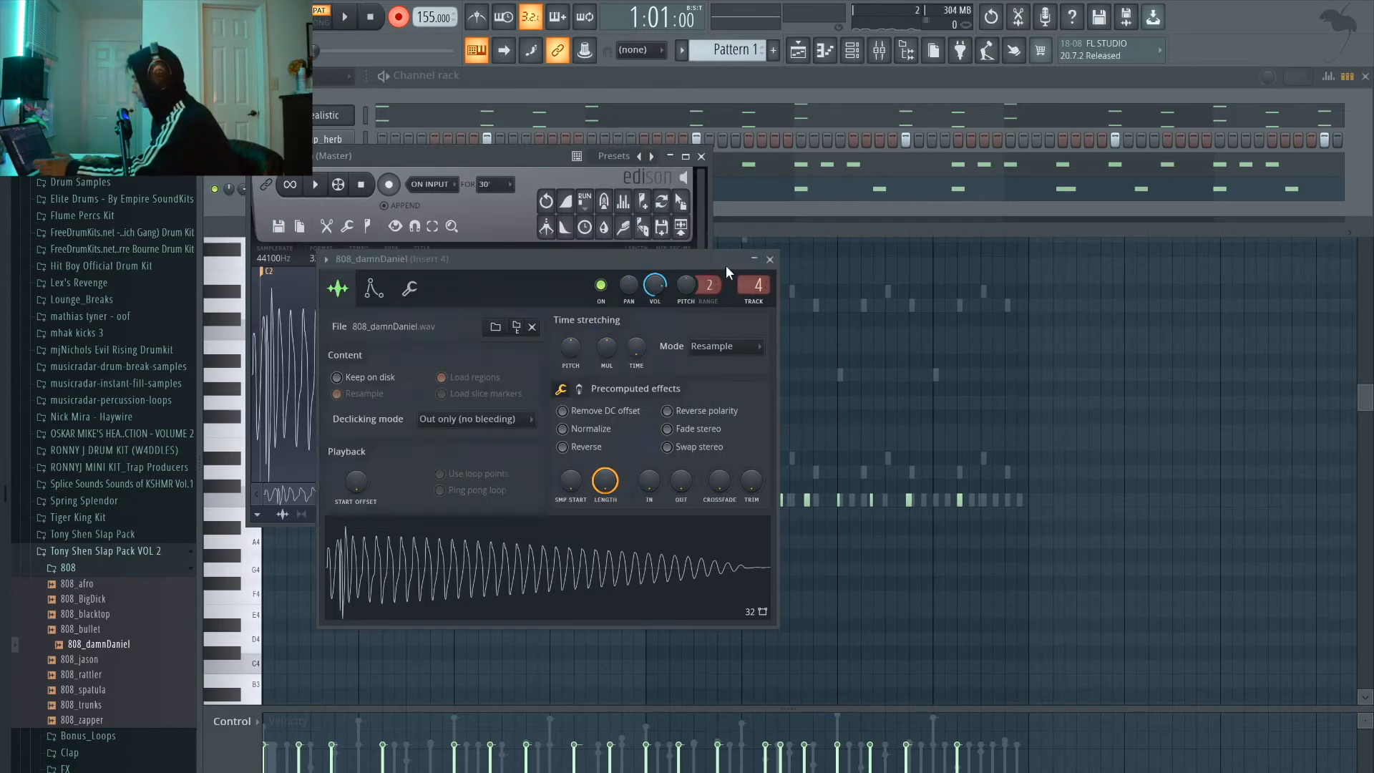
pyautogui.moveTo(466, 267); pyautogui.dragTo(686, 274)
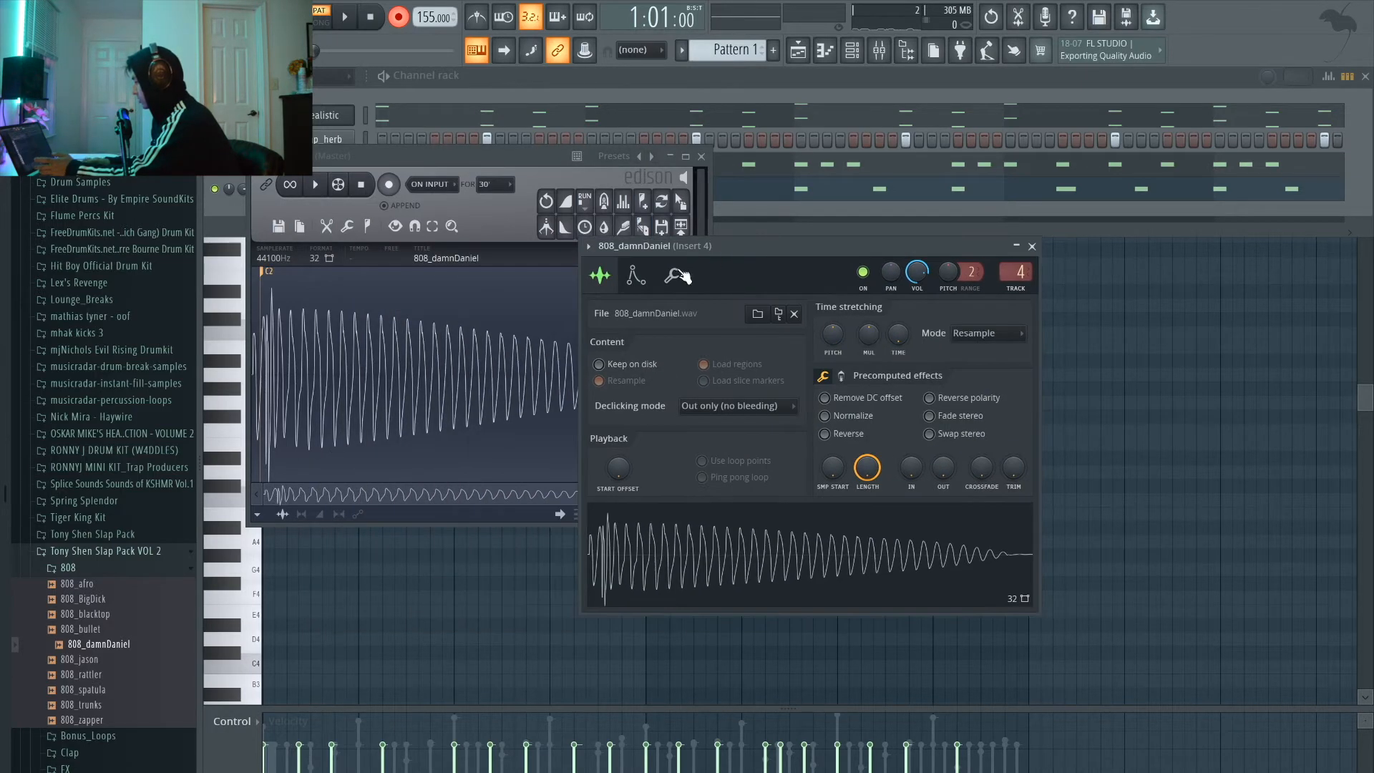
pyautogui.click(635, 276)
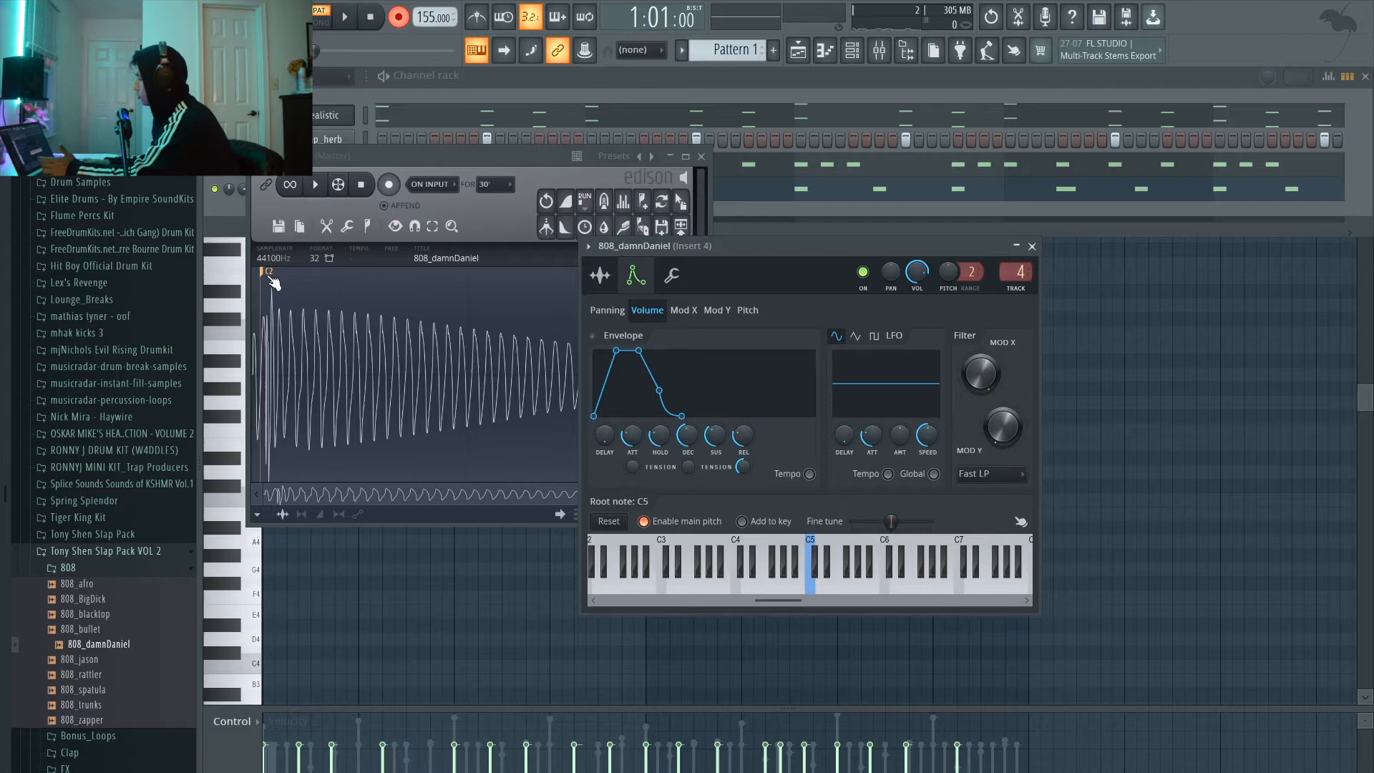
pyautogui.rightClick(831, 585)
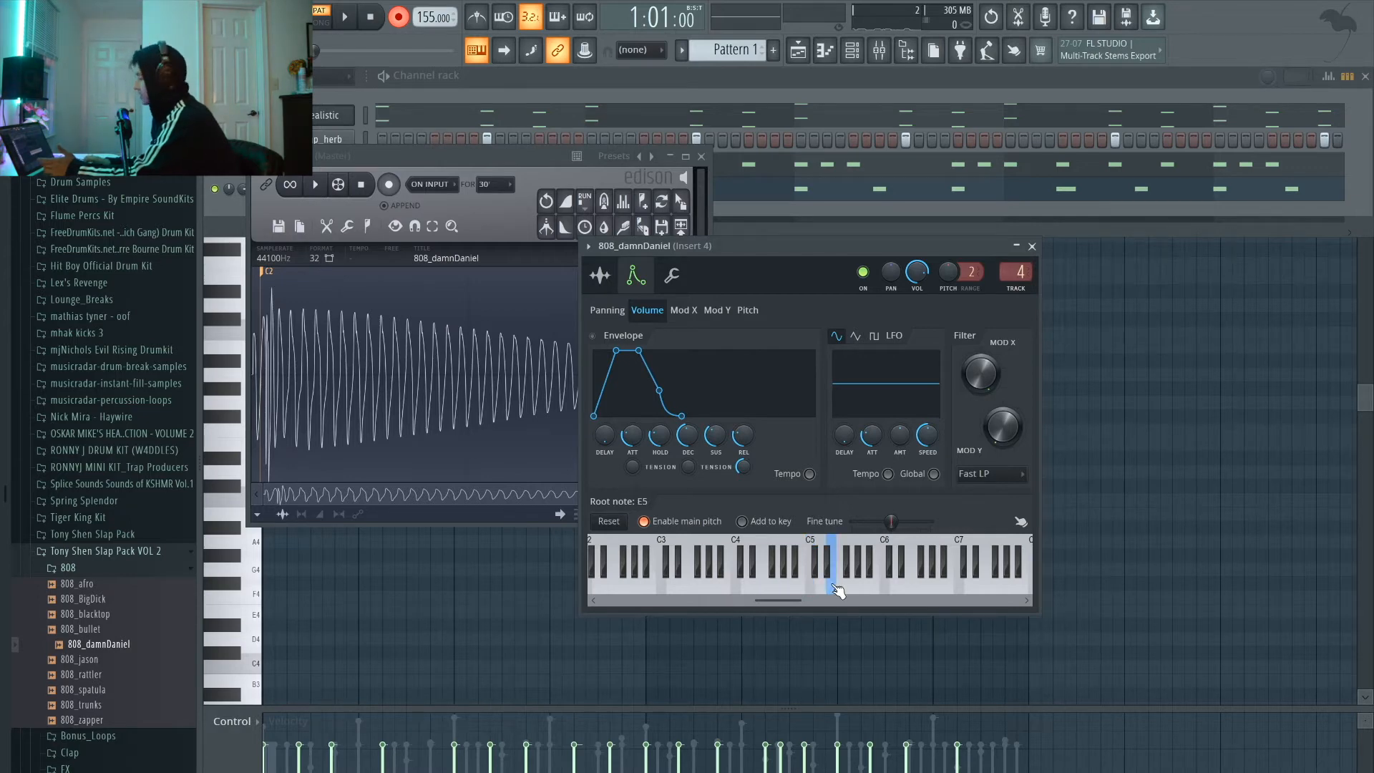
pyautogui.rightClick(807, 589)
pyautogui.rightClick(813, 588)
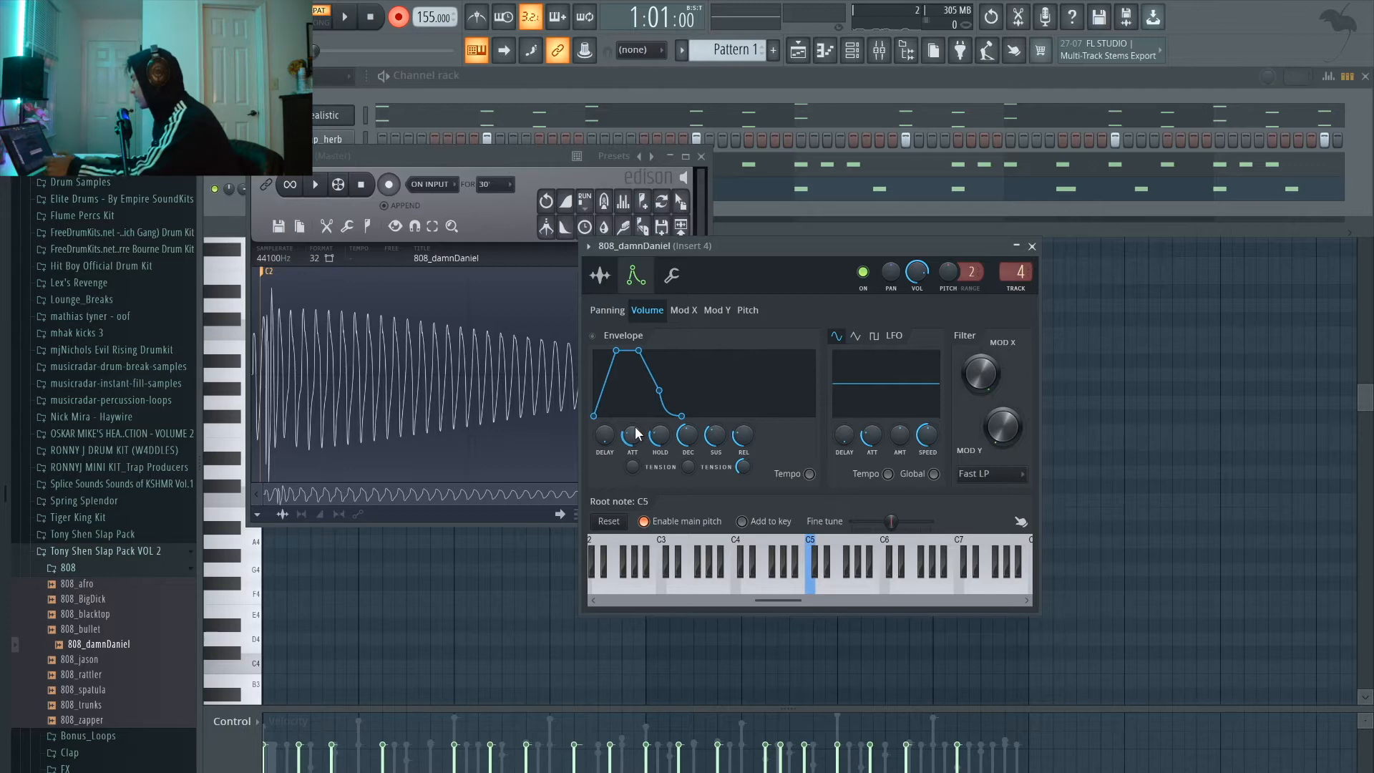
# - Set the 808's volume envelope to minimum attack, decay, sustain and release with maximum hold, auditioning C5 notes
pyautogui.scroll(-5, 636, 434)
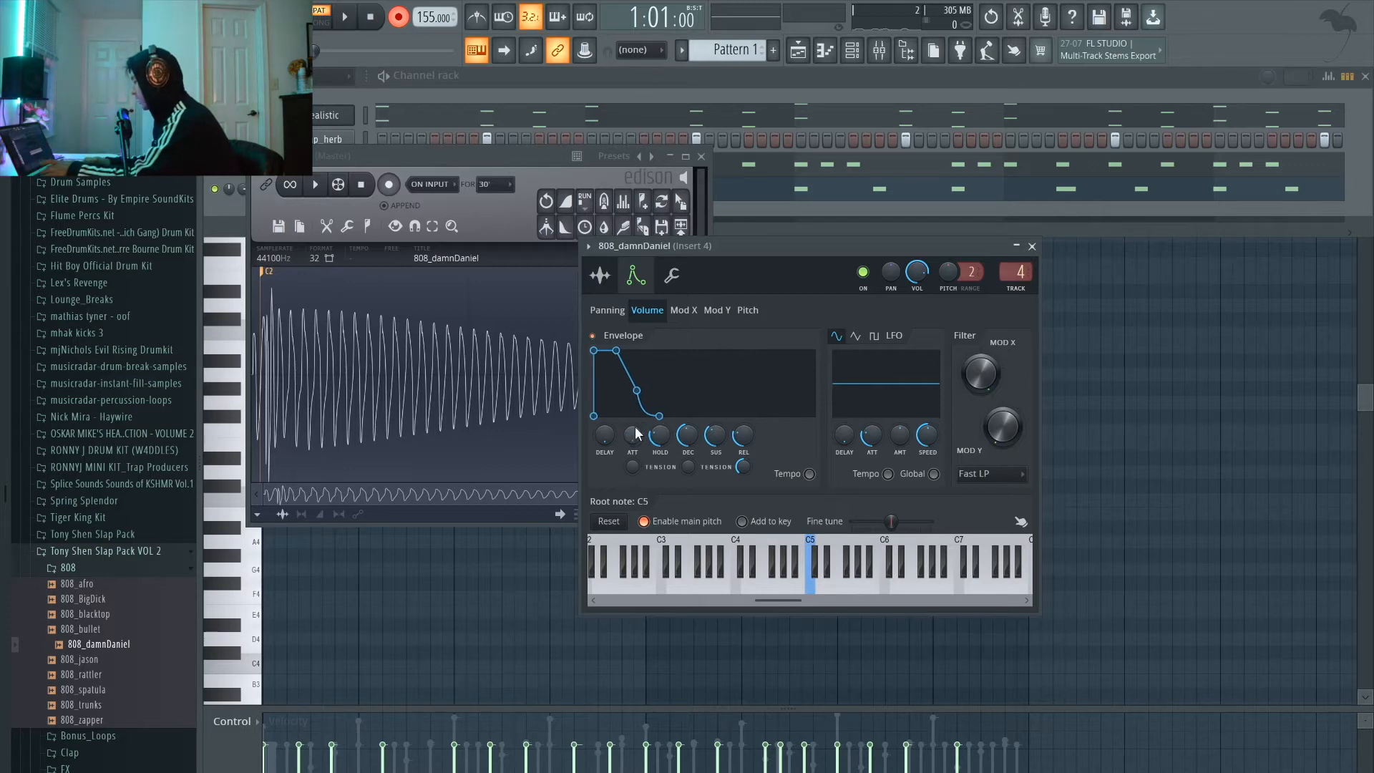
pyautogui.scroll(6, 659, 434)
pyautogui.scroll(-5, 685, 433)
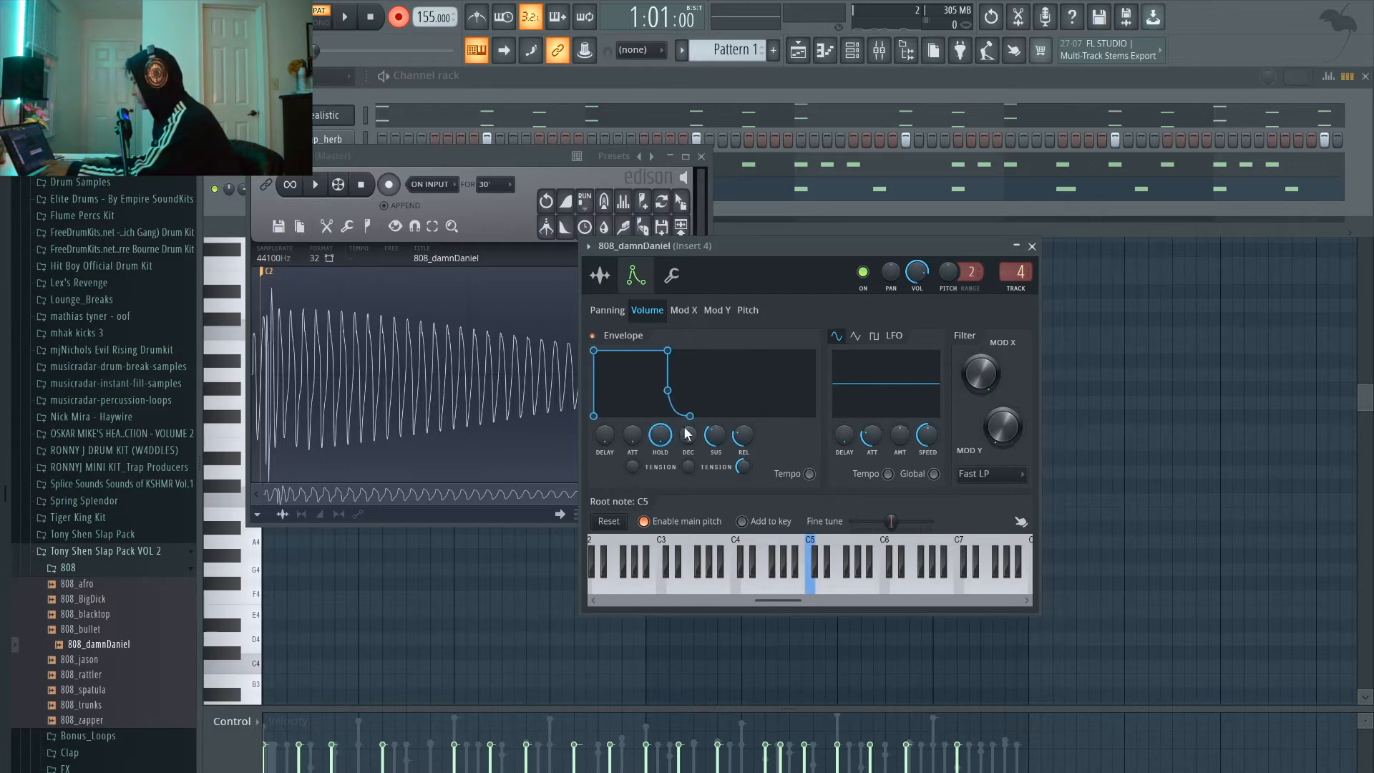
pyautogui.press('q')
pyautogui.press('q')
pyautogui.press('q')
pyautogui.press('q')
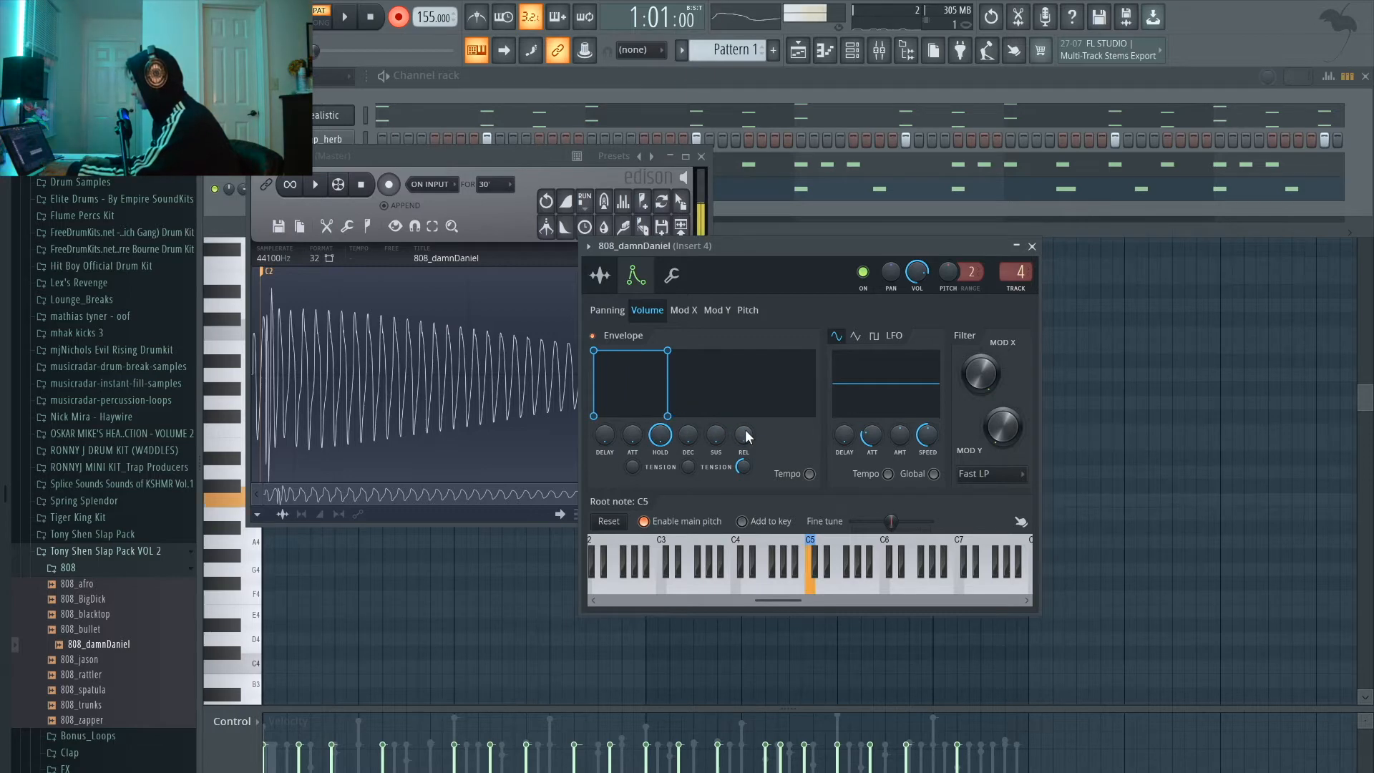
pyautogui.click(594, 336)
pyautogui.press('q')
pyautogui.press('q')
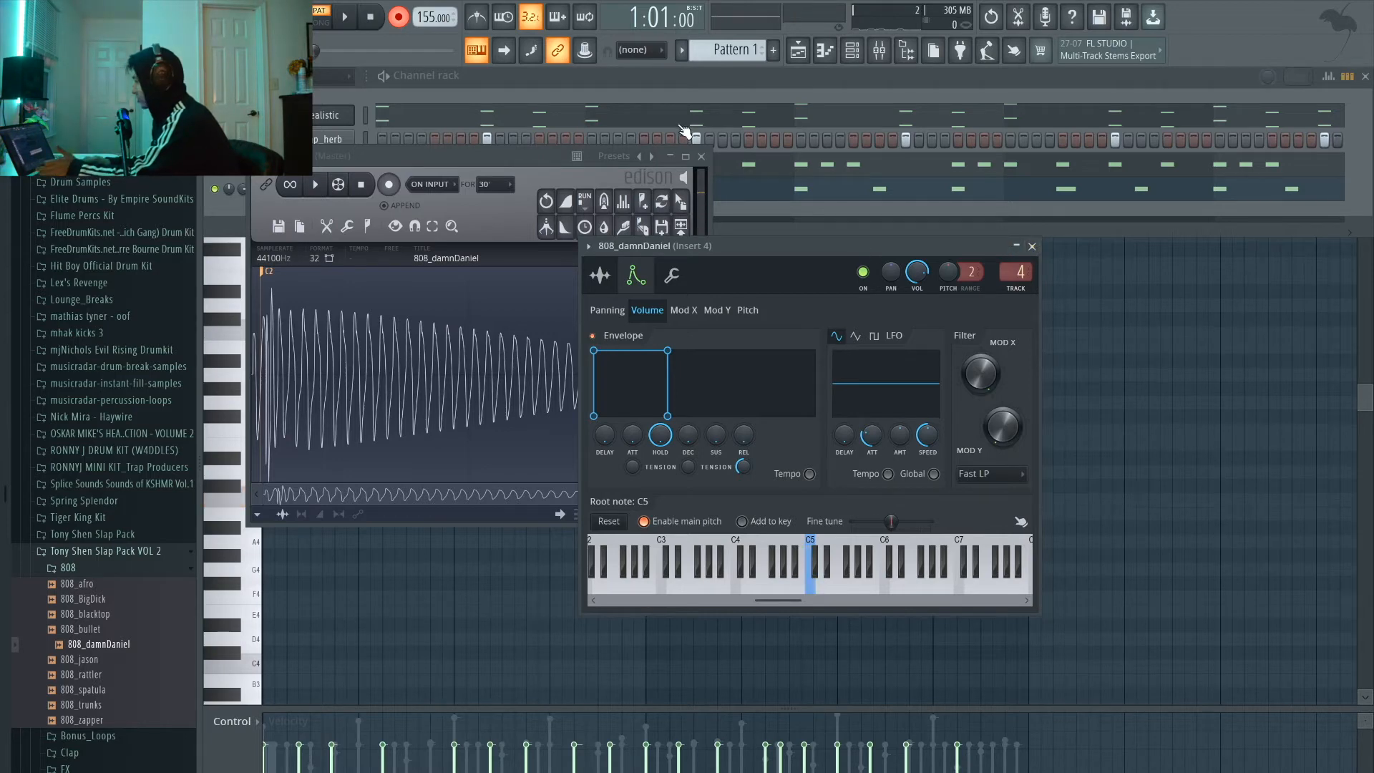
# - Close Edison, make all the 808 notes legato in the piano roll, and extend the last one to the end of bar 8
pyautogui.click(704, 157)
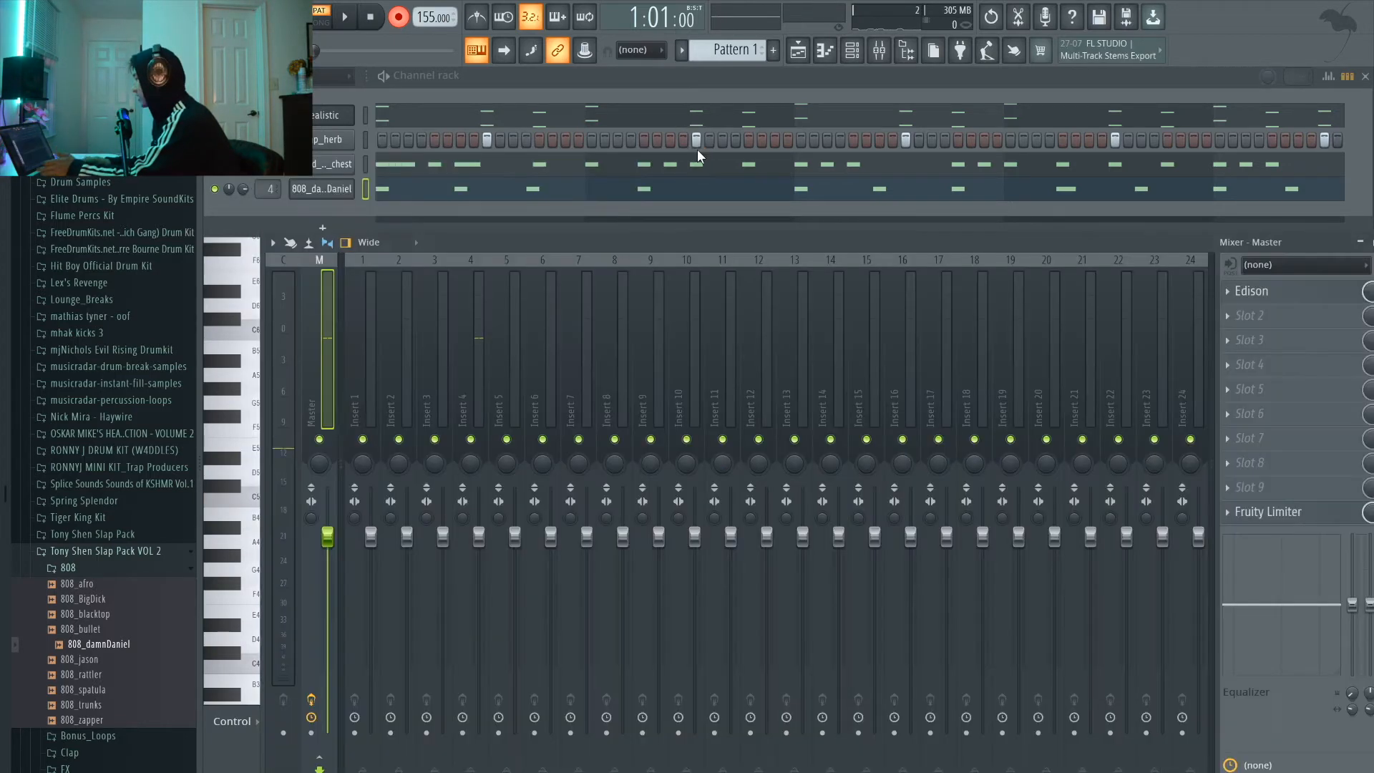
pyautogui.click(635, 192)
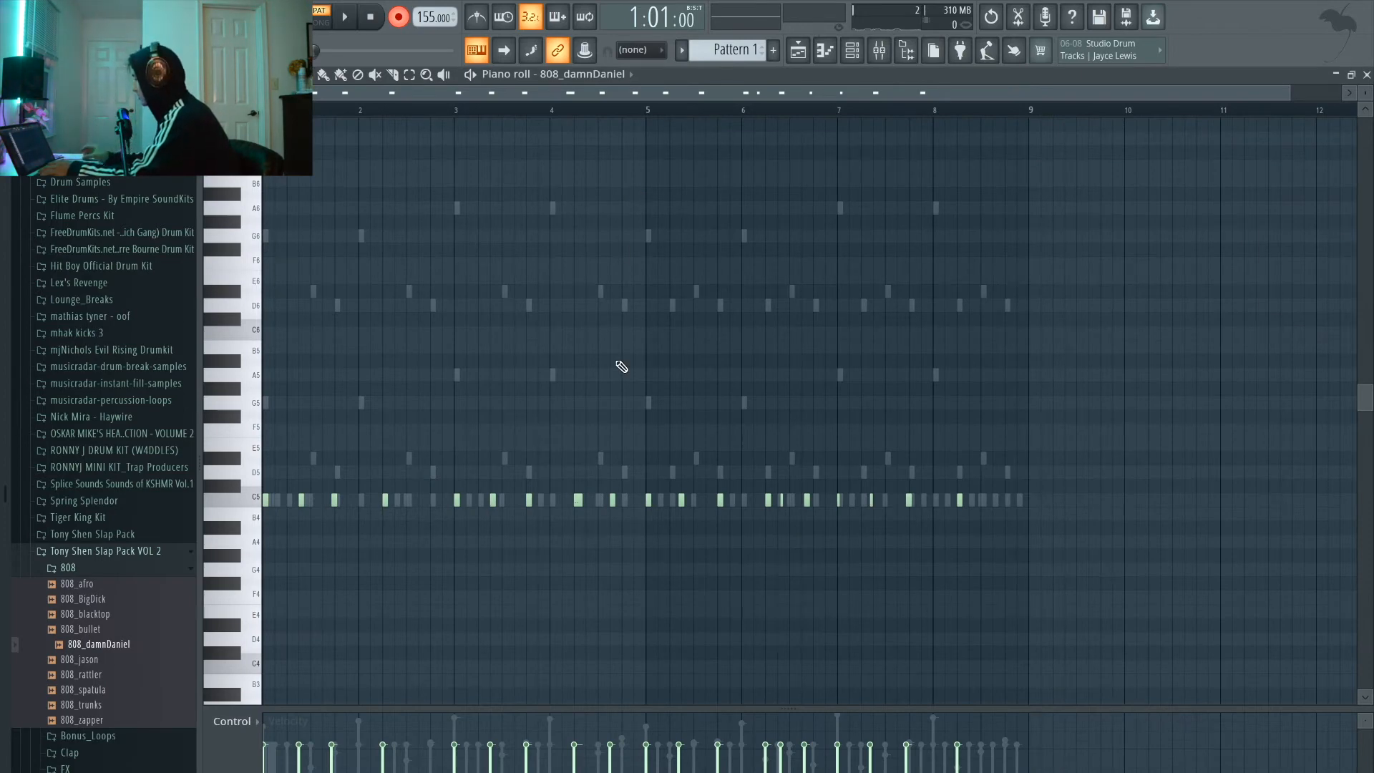
pyautogui.hotkey('ctrl', 'l')
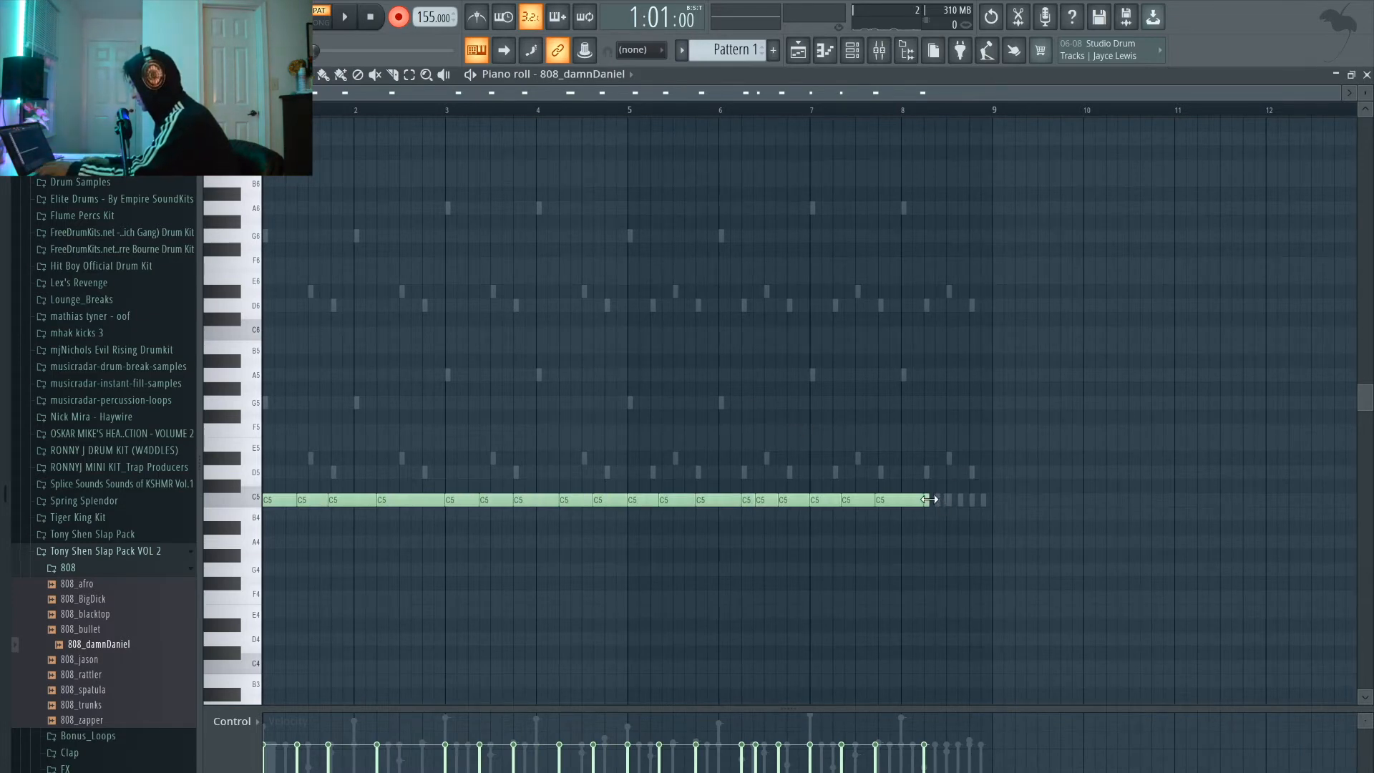
pyautogui.moveTo(934, 500); pyautogui.dragTo(991, 508)
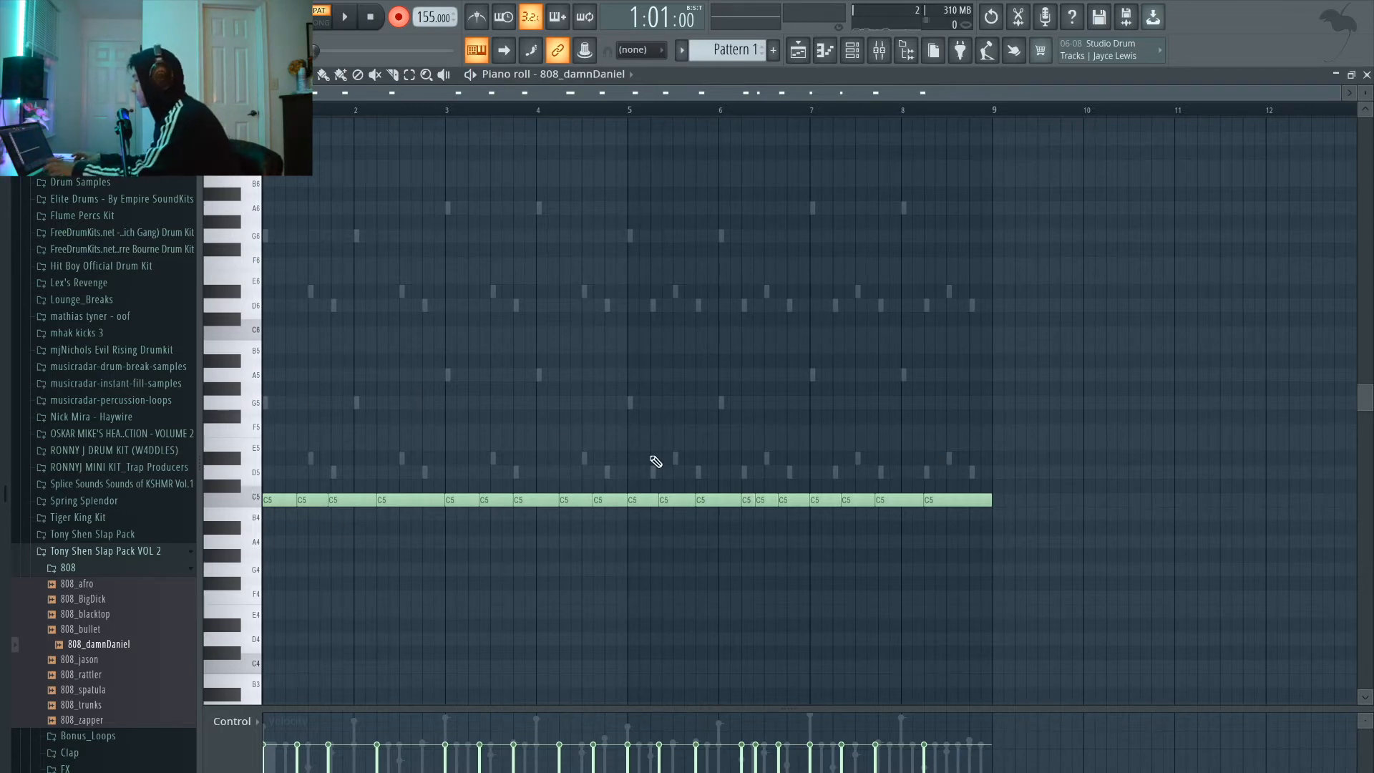
# - Transpose all the 808 notes up seven semitones to G5
pyautogui.press('Up')
pyautogui.press('Up')
pyautogui.press('Up')
pyautogui.press('Up')
pyautogui.press('Up')
pyautogui.press('Up')
pyautogui.press('Up')
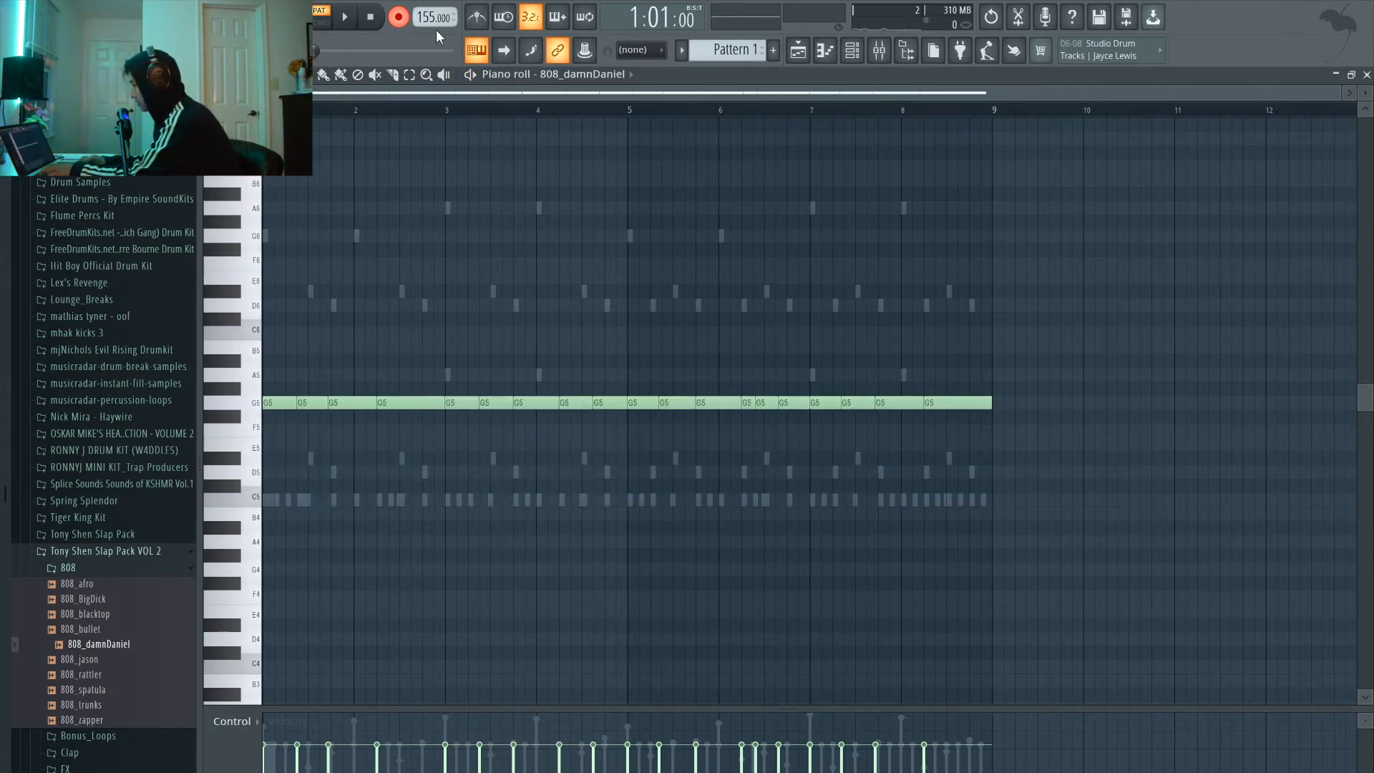
# - Lower the second 808 note to D#5 and the third to D5, aligning their edges and checking by playback
pyautogui.scroll(3, 286, 307)
pyautogui.press('space')
pyautogui.press('space')
pyautogui.moveTo(359, 400); pyautogui.dragTo(360, 459)
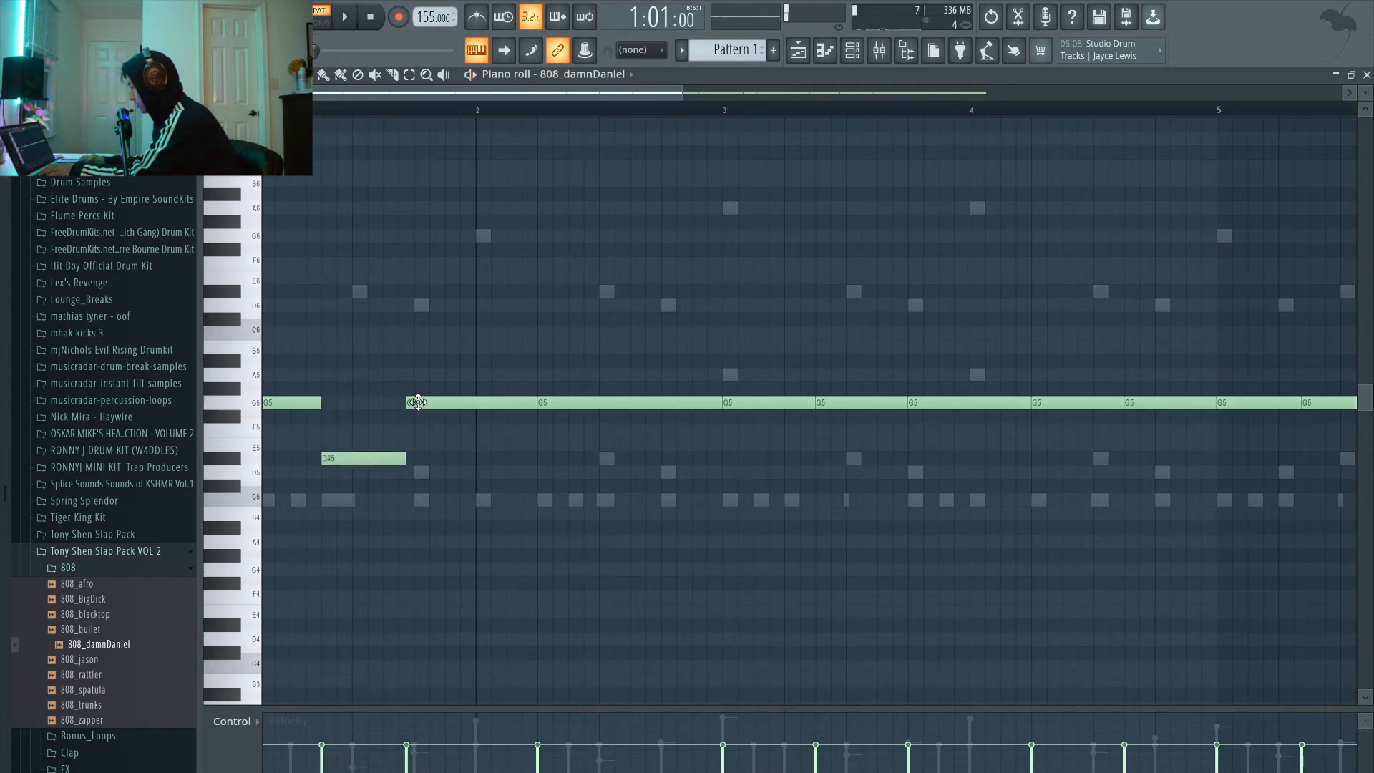
pyautogui.moveTo(418, 402); pyautogui.dragTo(418, 472)
pyautogui.press('space')
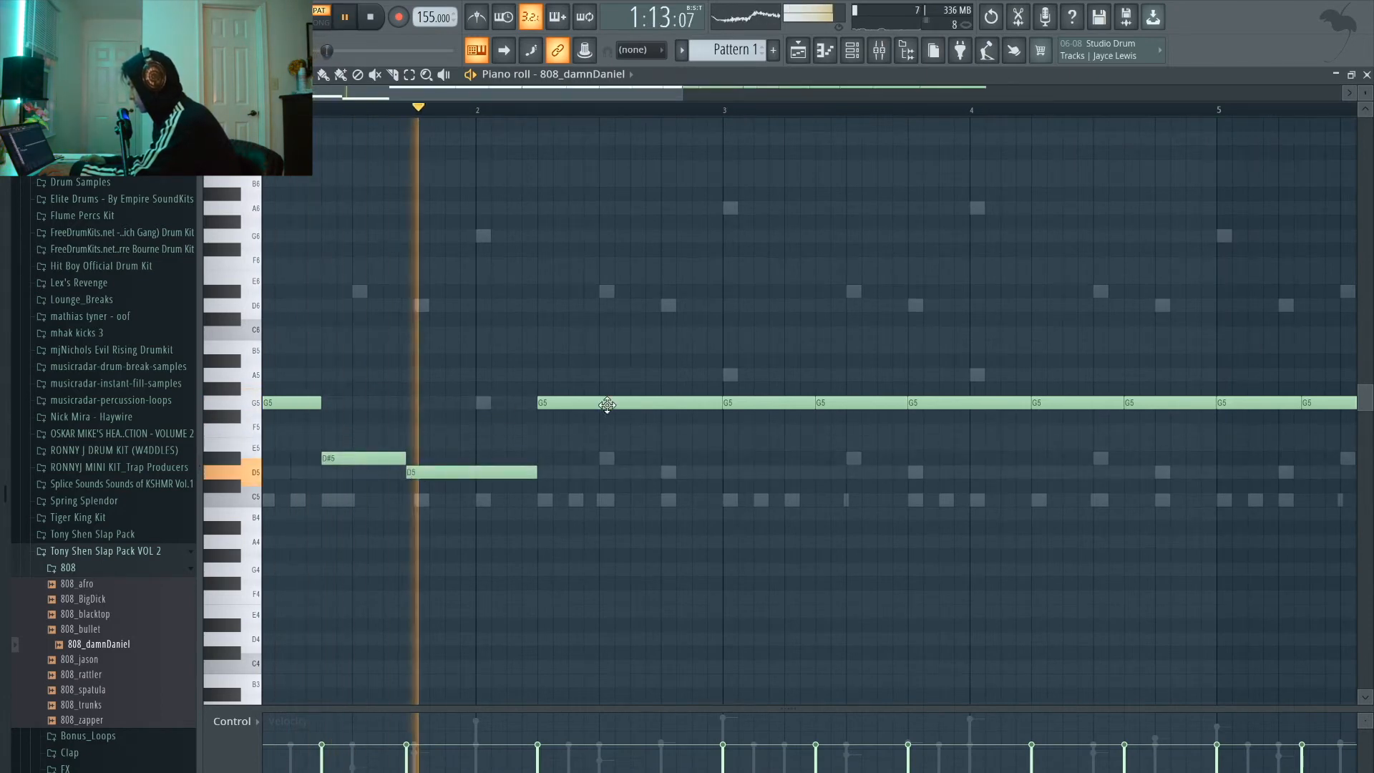
pyautogui.scroll(-2, 679, 402)
pyautogui.press('space')
pyautogui.moveTo(404, 472); pyautogui.dragTo(403, 469)
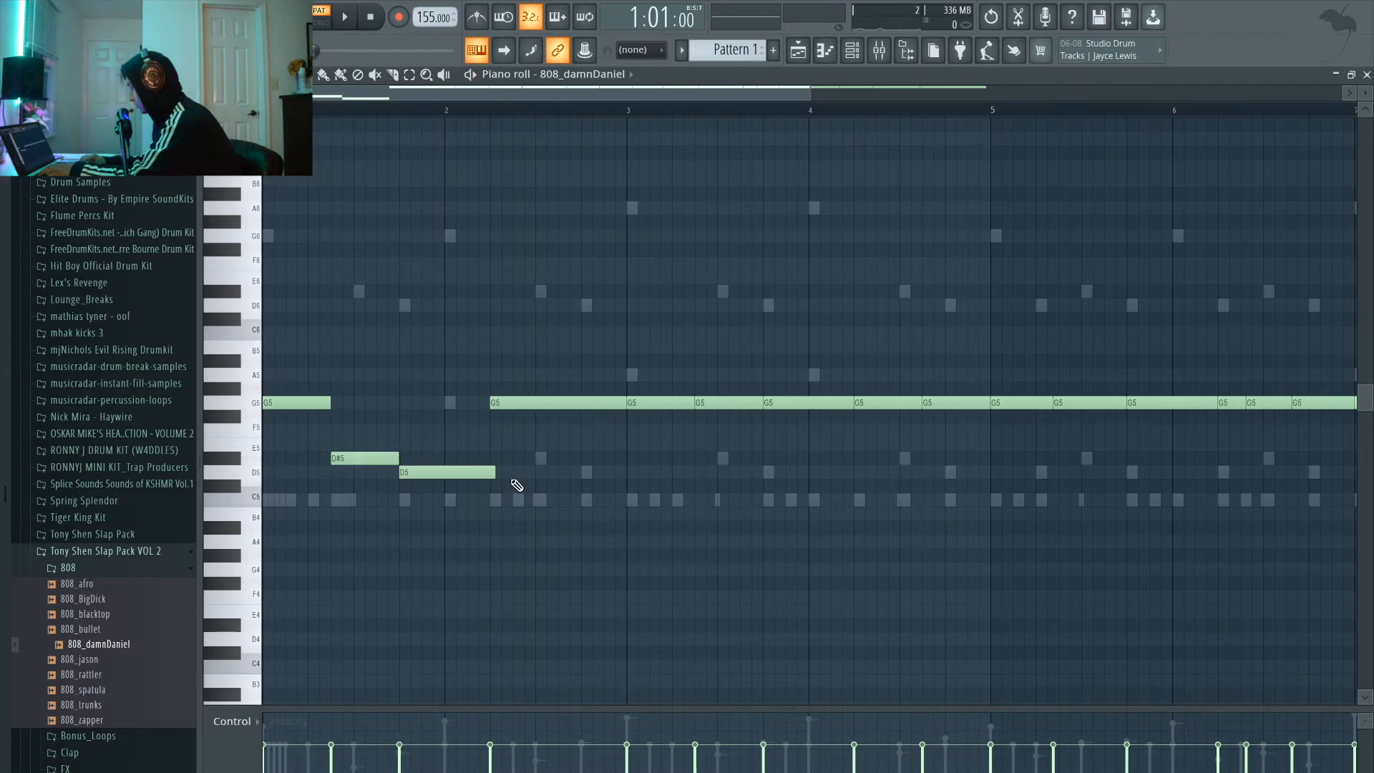
pyautogui.press('space')
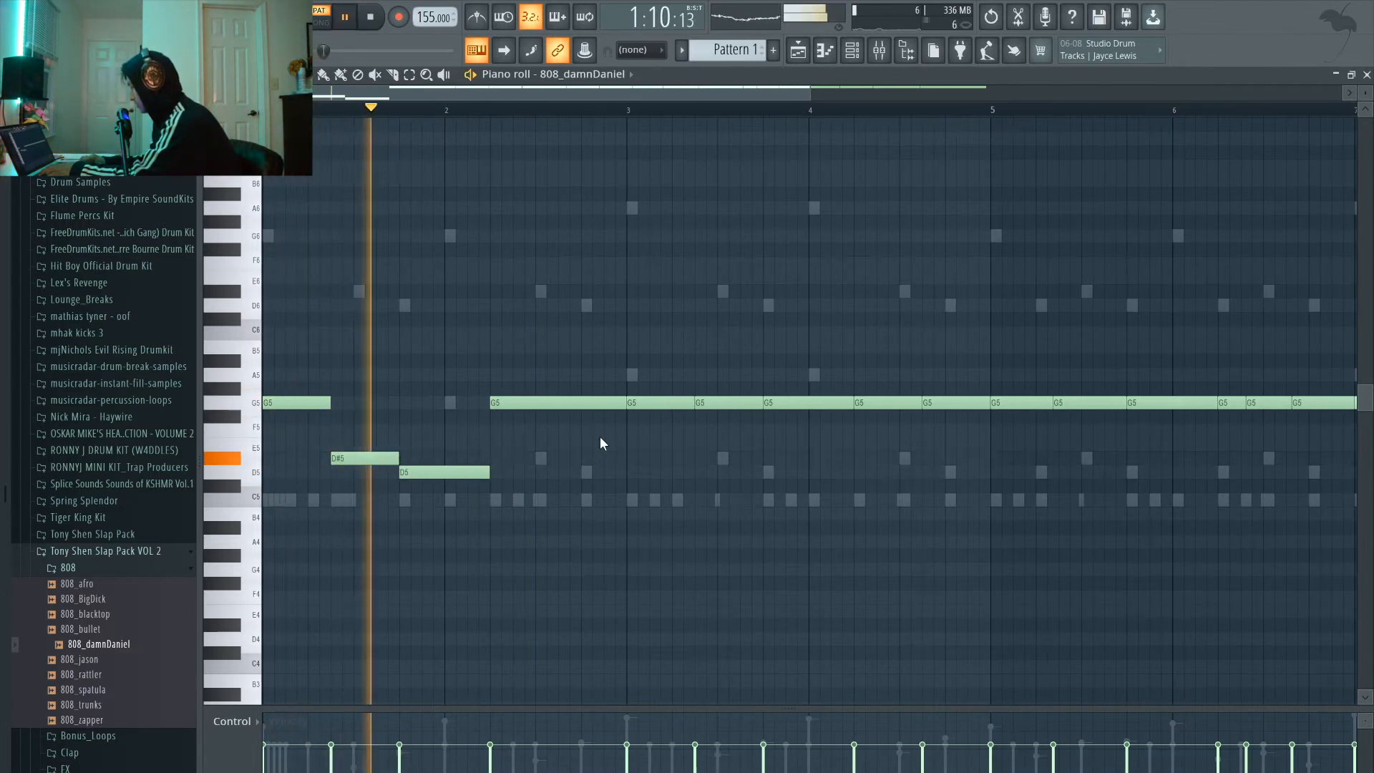
# - Move the first two 808 notes of bar 3 to A5, the third to D5, and the two bar 4 notes to A5
pyautogui.moveTo(645, 402); pyautogui.dragTo(647, 375)
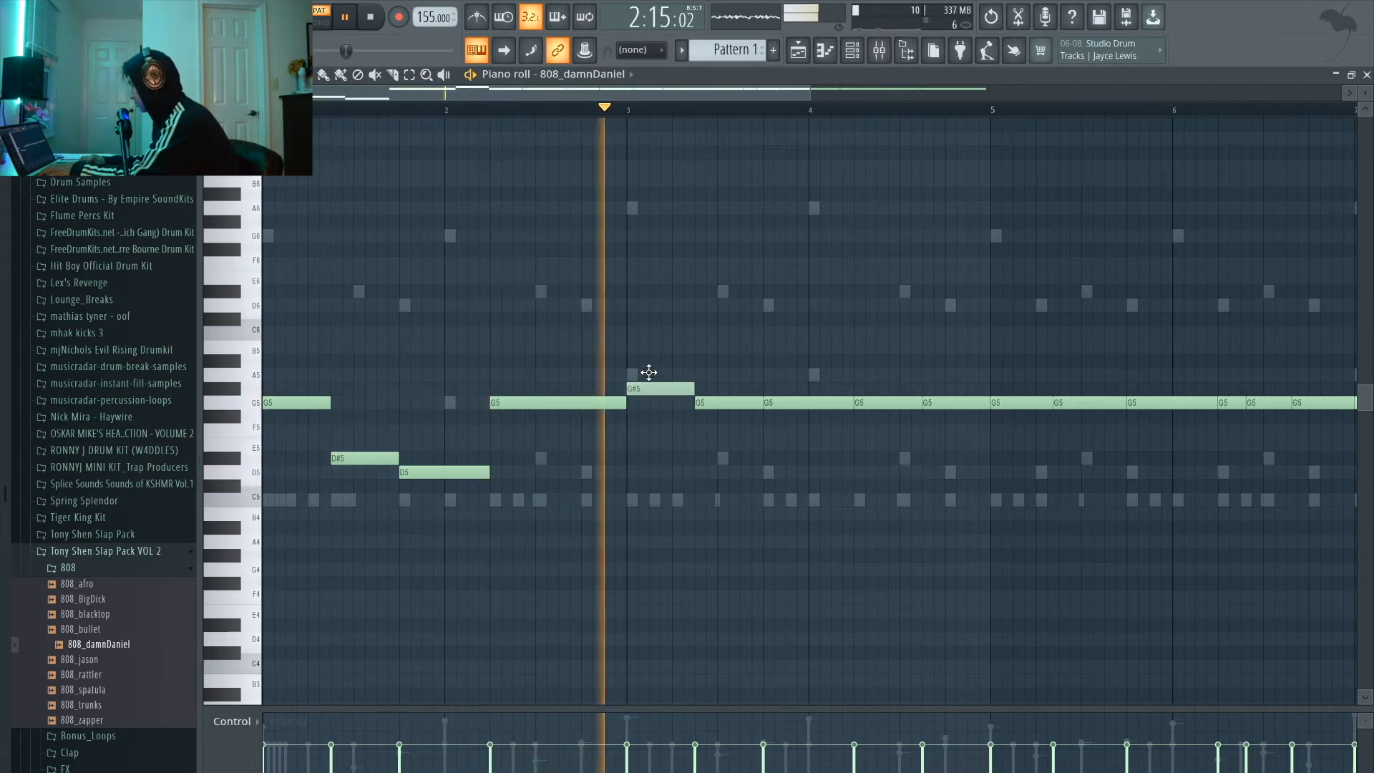
pyautogui.press('space')
pyautogui.moveTo(727, 400); pyautogui.dragTo(779, 470)
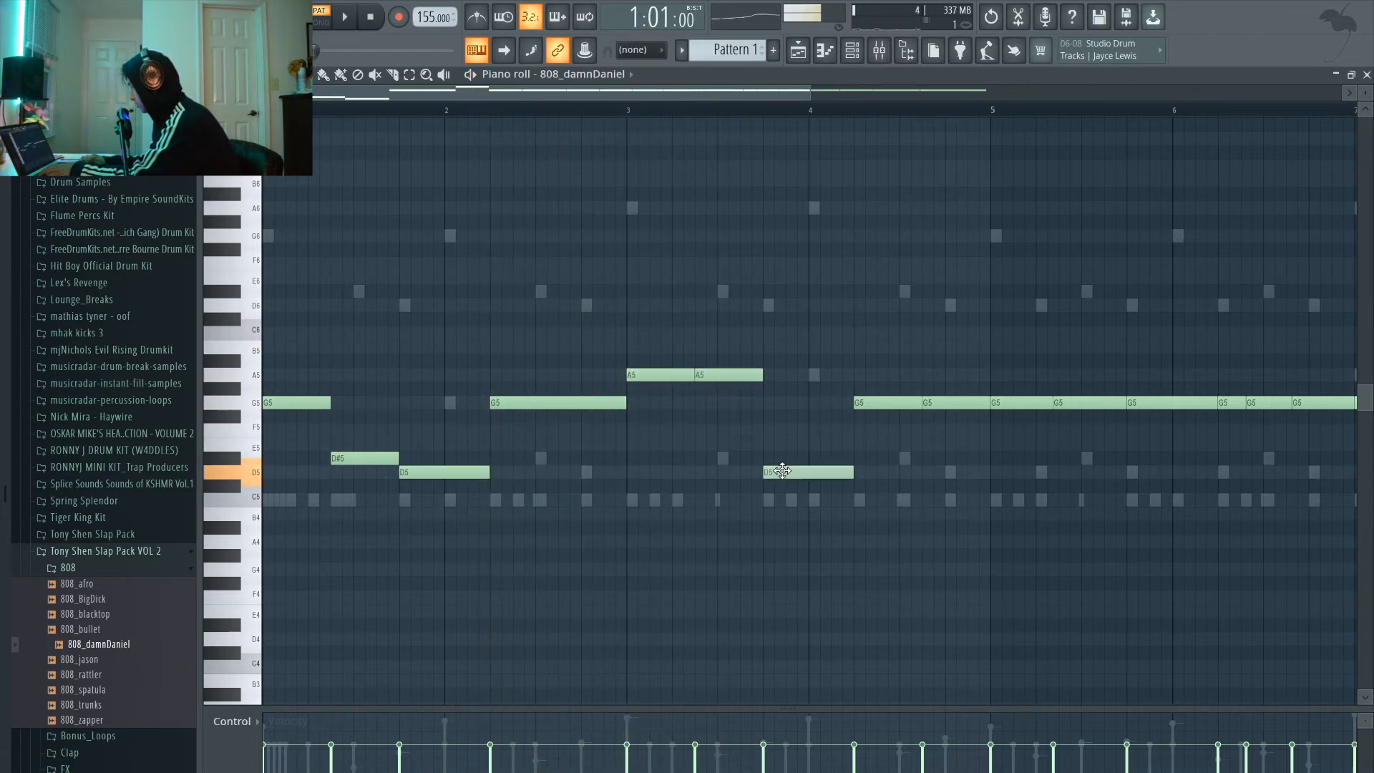
pyautogui.moveTo(857, 402); pyautogui.dragTo(863, 373)
pyautogui.moveTo(951, 405); pyautogui.dragTo(953, 378)
pyautogui.press('space')
pyautogui.keyDown('ctrl'); pyautogui.scroll(-2, 937, 450); pyautogui.keyUp('ctrl')
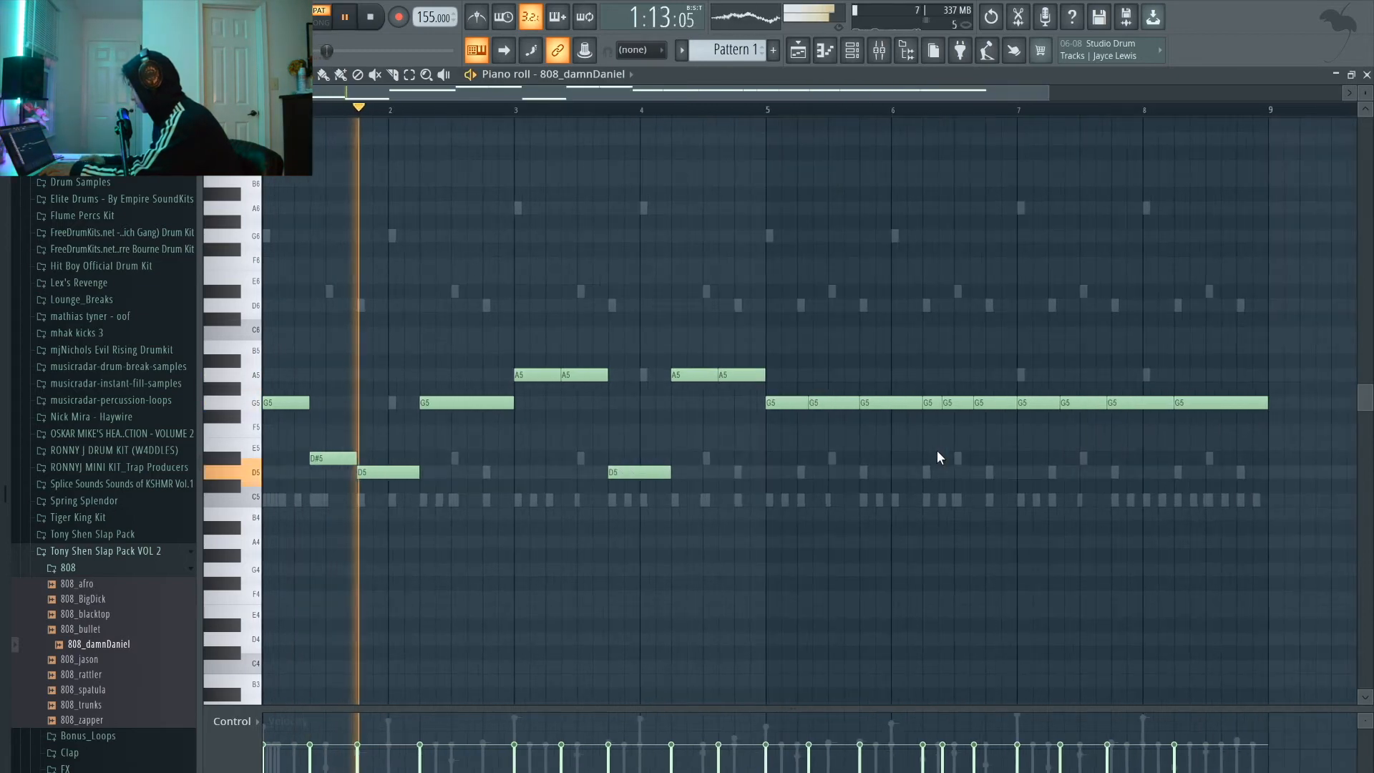
# - Lower the 808 note crossing from bar 5 into bar 6 to D5 and listen to the line
pyautogui.moveTo(892, 403); pyautogui.dragTo(892, 478)
pyautogui.keyDown('ctrl'); pyautogui.scroll(-1, 895, 460); pyautogui.keyUp('ctrl')
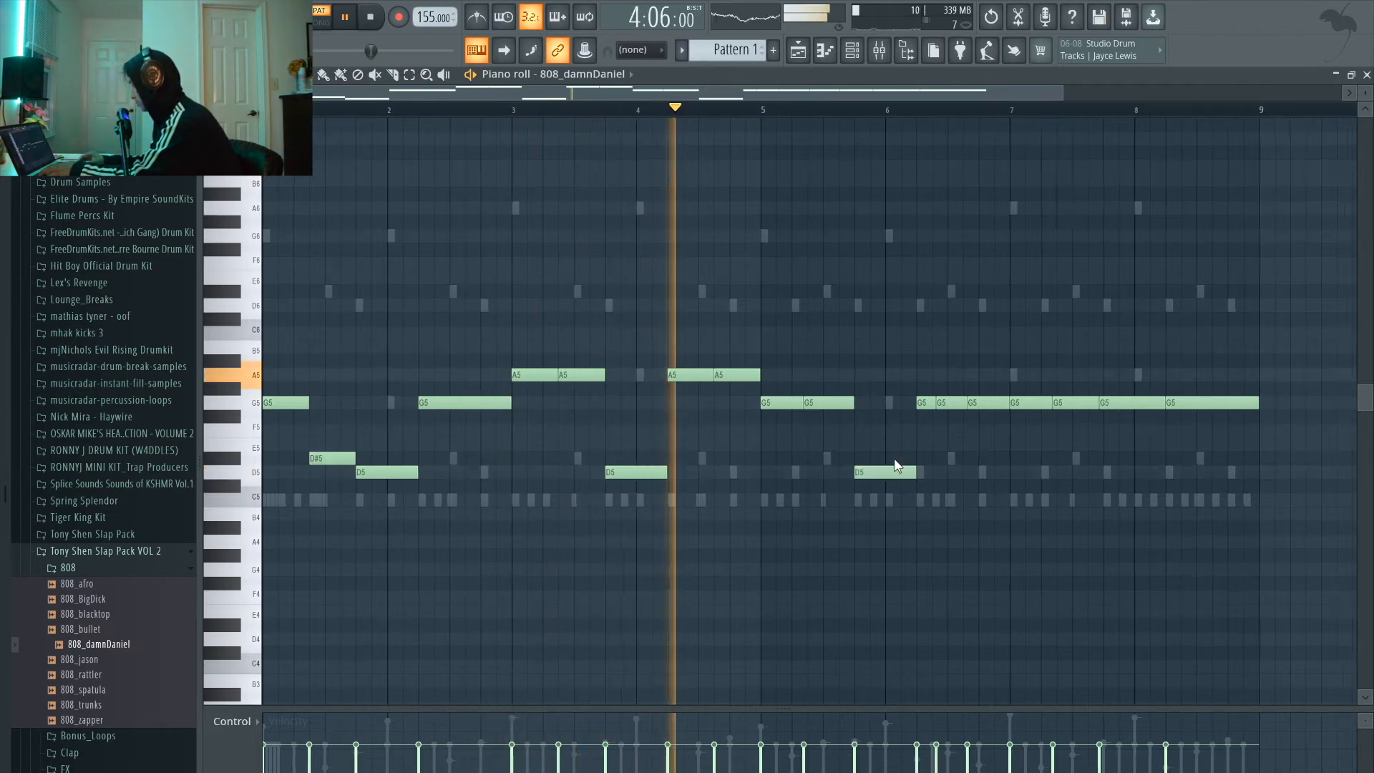
pyautogui.keyDown('ctrl'); pyautogui.scroll(1, 895, 458); pyautogui.keyUp('ctrl')
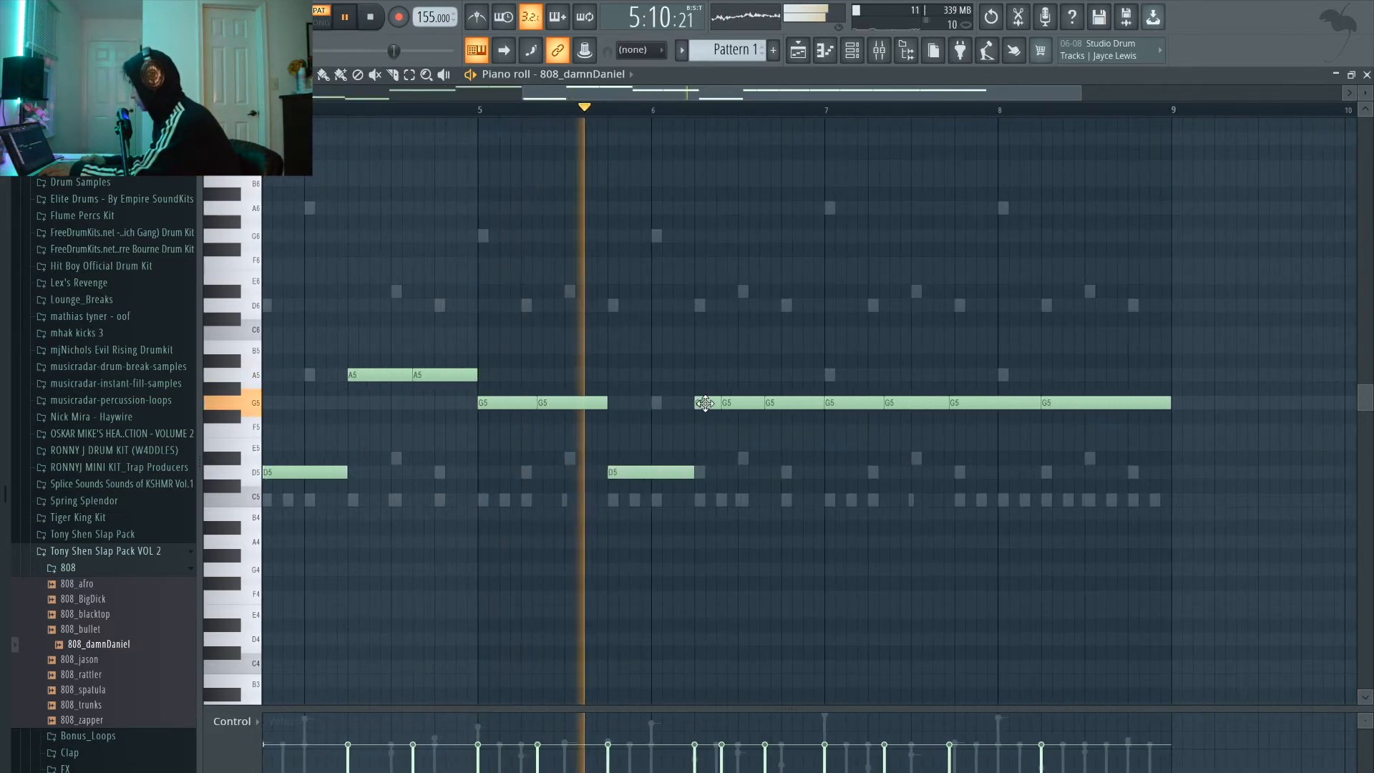
pyautogui.press('space')
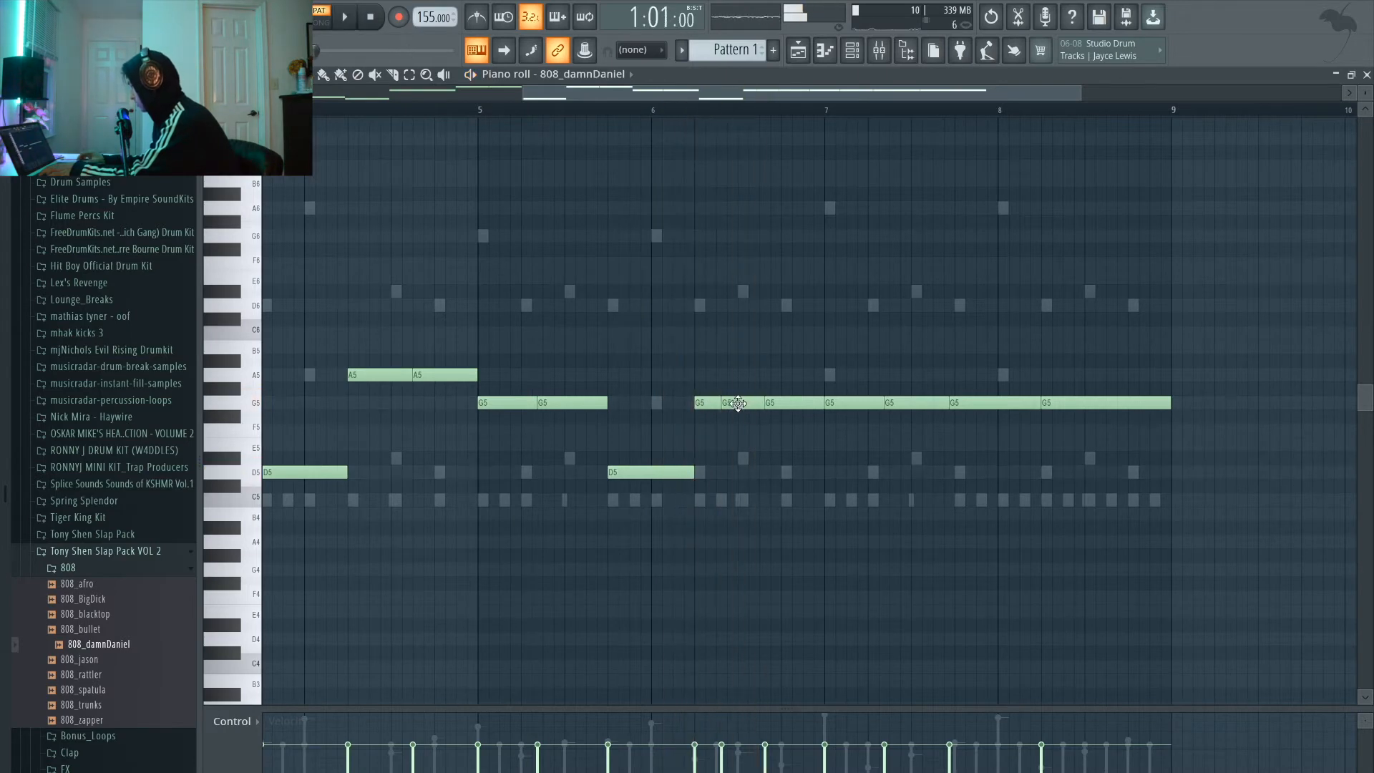
# - In bar 6, shift the second short 808 note slightly earlier, stretch it to the next note at D#5, and raise the preceding one to D6
pyautogui.keyDown('ctrl'); pyautogui.scroll(3, 738, 403); pyautogui.keyUp('ctrl')
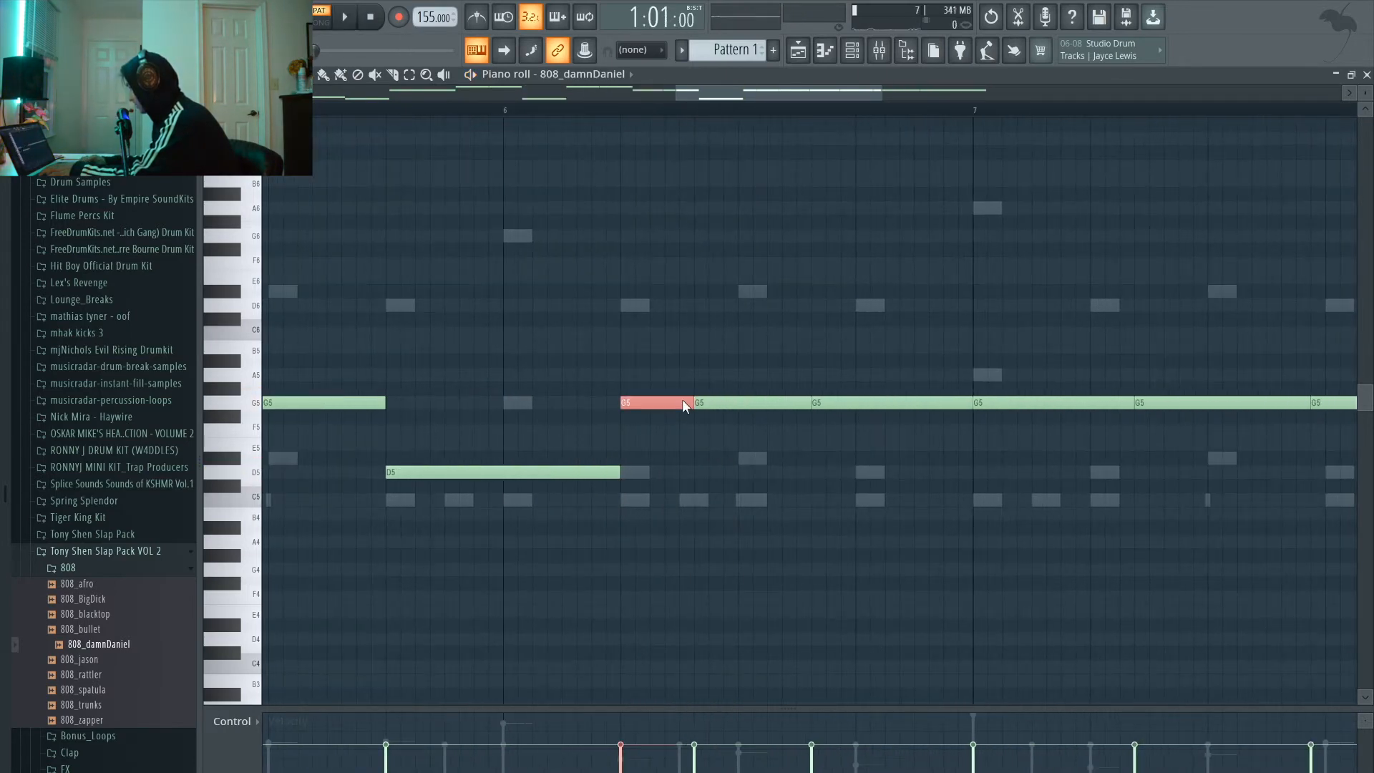
pyautogui.moveTo(684, 402); pyautogui.dragTo(699, 400)
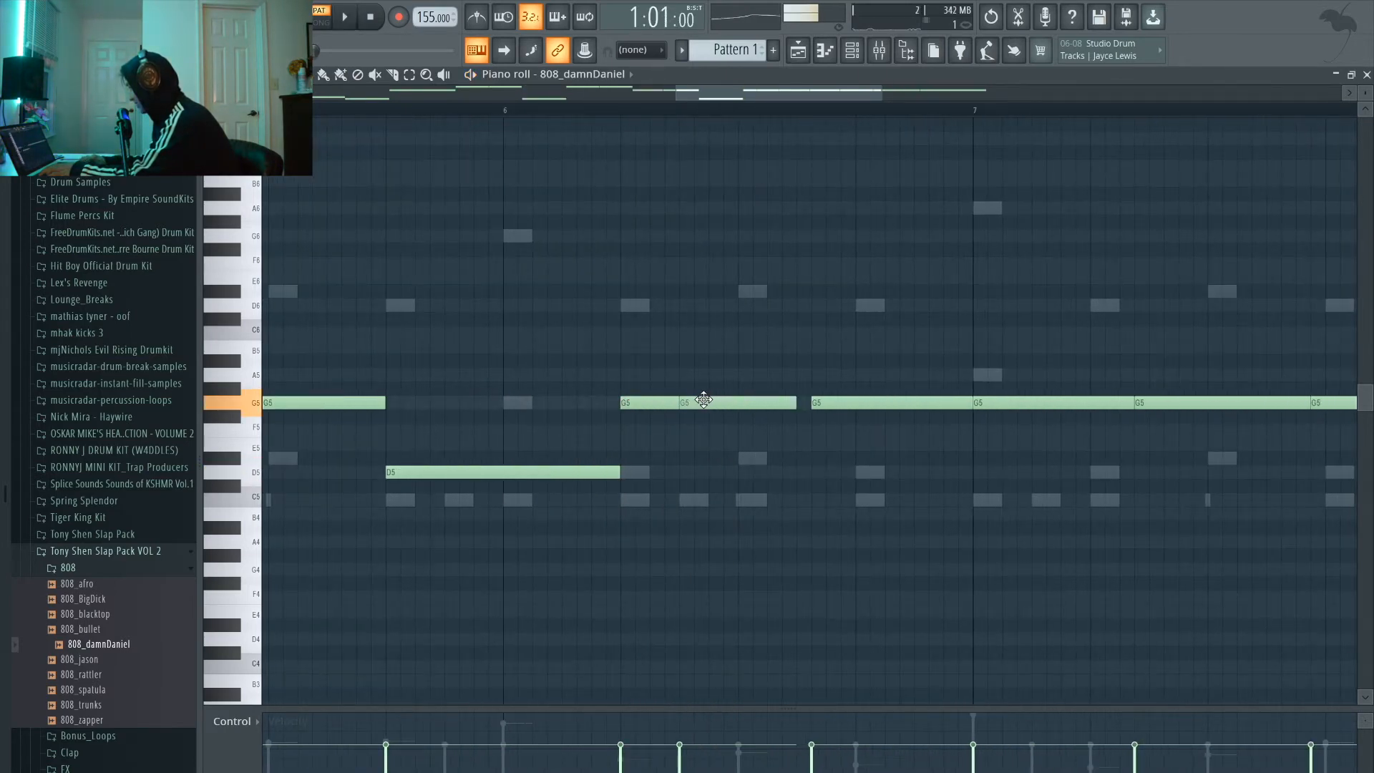
pyautogui.press('space')
pyautogui.moveTo(796, 401); pyautogui.dragTo(748, 469)
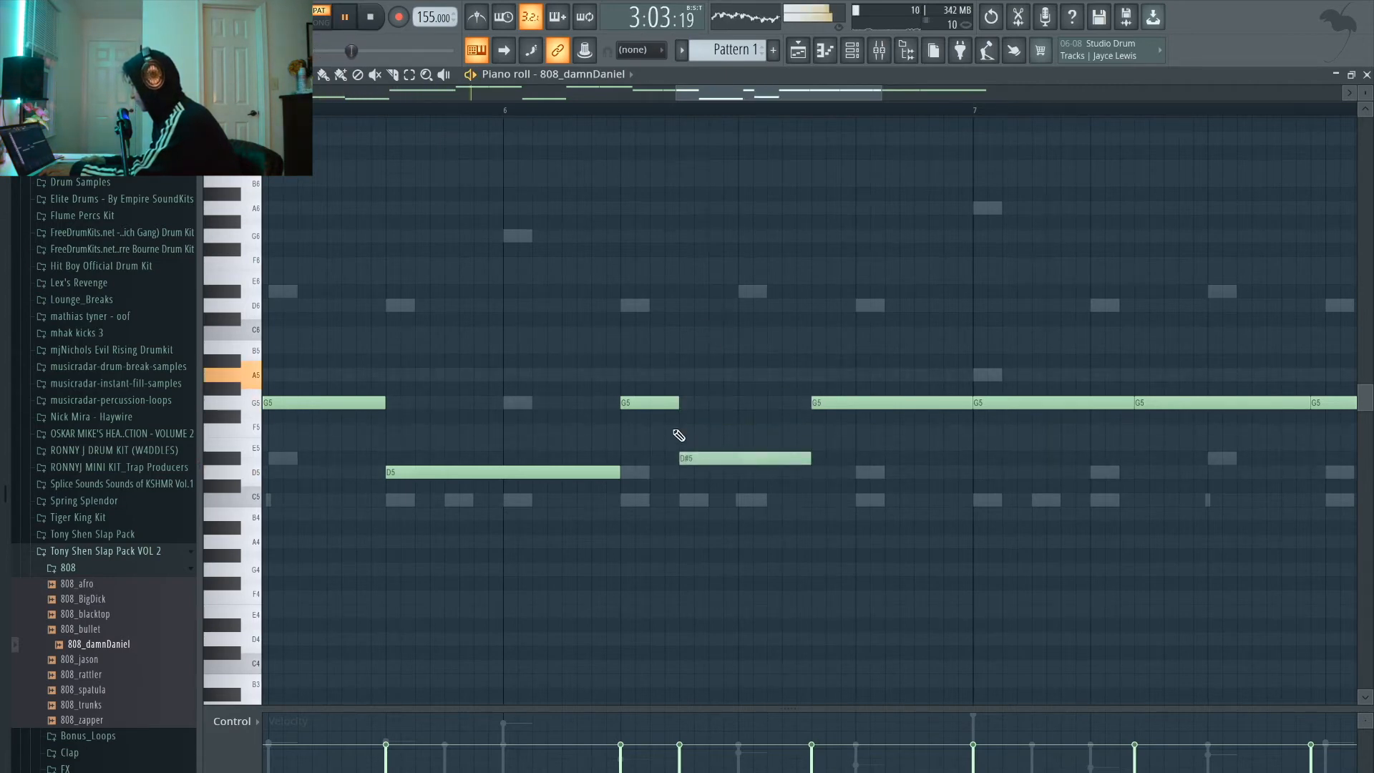
pyautogui.moveTo(644, 400); pyautogui.dragTo(649, 299)
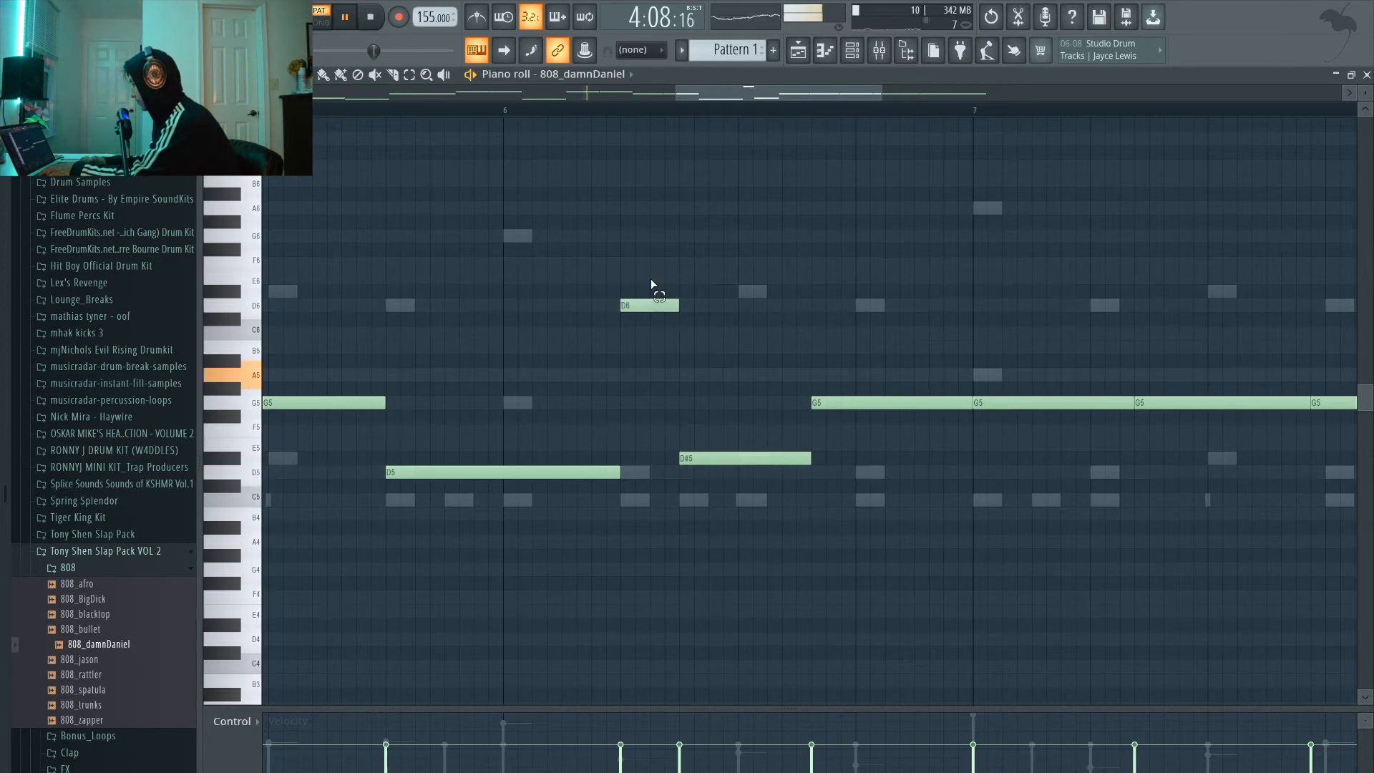
pyautogui.keyDown('ctrl'); pyautogui.scroll(-3, 714, 250); pyautogui.keyUp('ctrl')
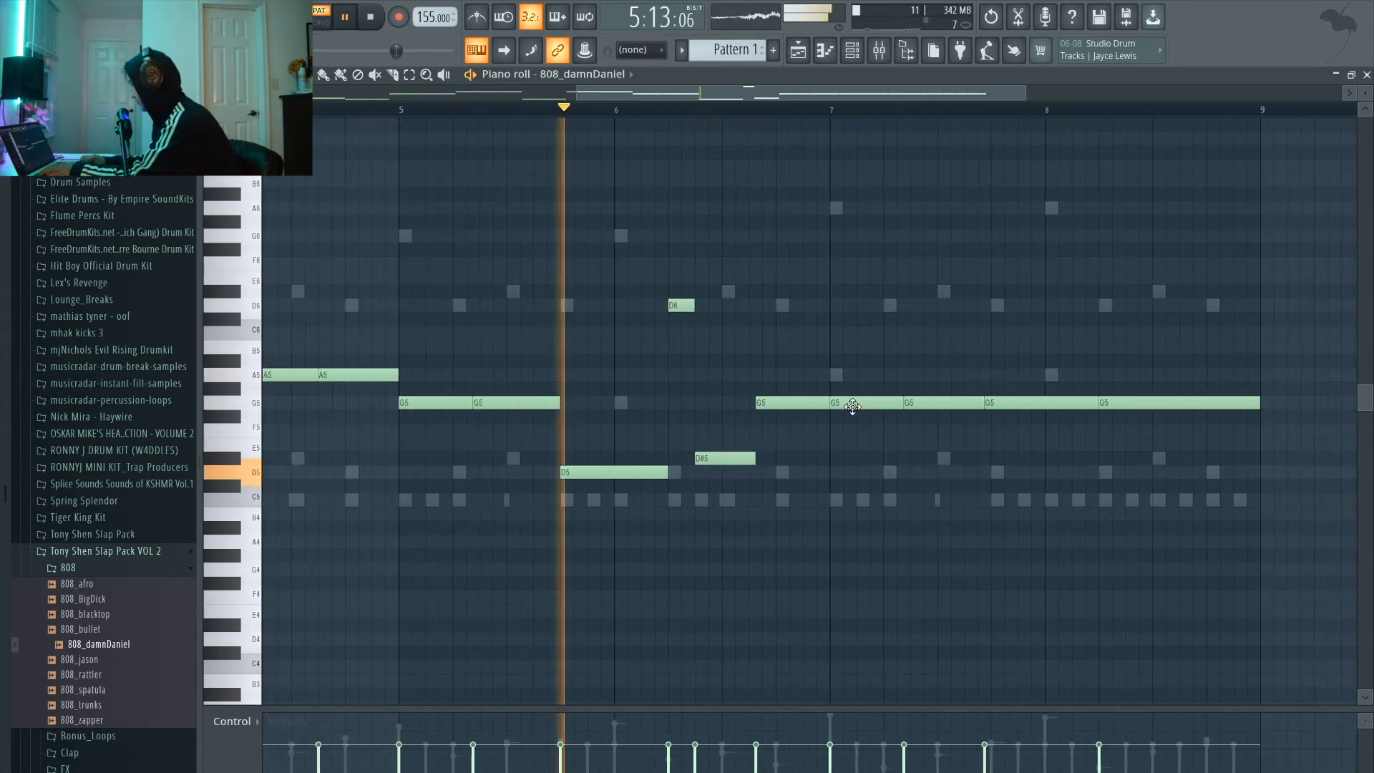
# - Shift the second 808 note of bar 5 slightly later, lengthening the first G5 note to meet it
pyautogui.scroll(2, 547, 418)
pyautogui.press('space')
pyautogui.scroll(1, 547, 418)
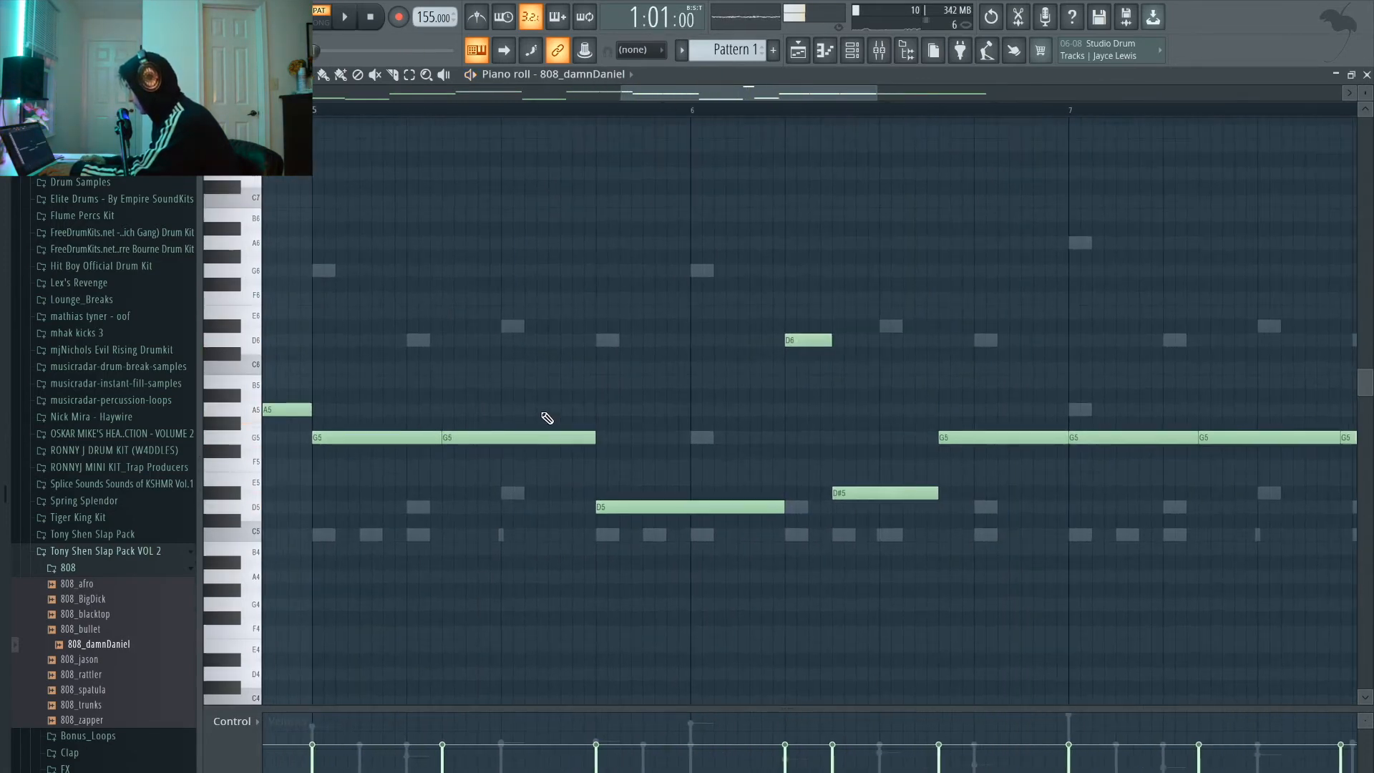
pyautogui.moveTo(473, 443); pyautogui.dragTo(488, 442)
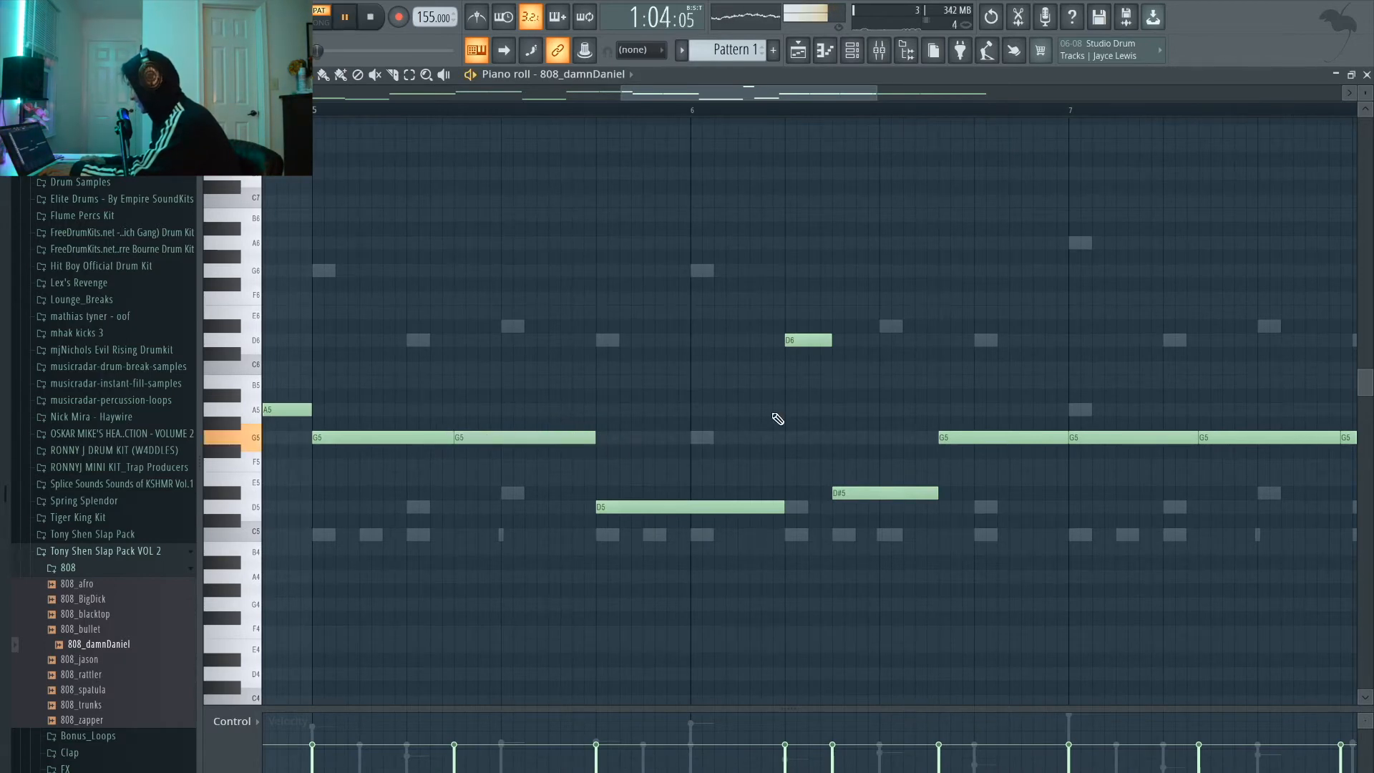
# - In bar 6, shorten the D#5 808 note slightly, shift the following G5 note earlier, and stretch it to meet bar 7
pyautogui.scroll(-2, 887, 484)
pyautogui.scroll(1, 1001, 513)
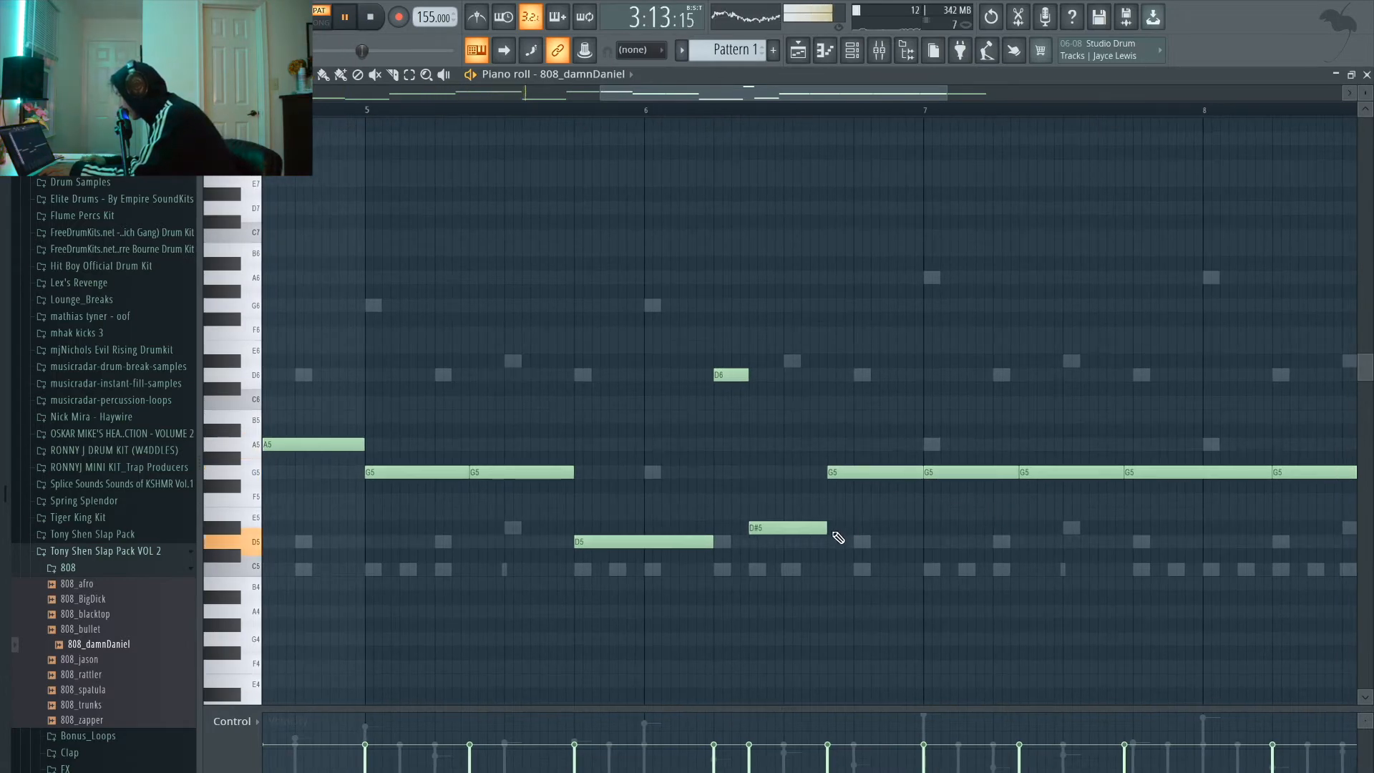
pyautogui.moveTo(821, 530); pyautogui.dragTo(813, 530)
pyautogui.moveTo(835, 475); pyautogui.dragTo(828, 475)
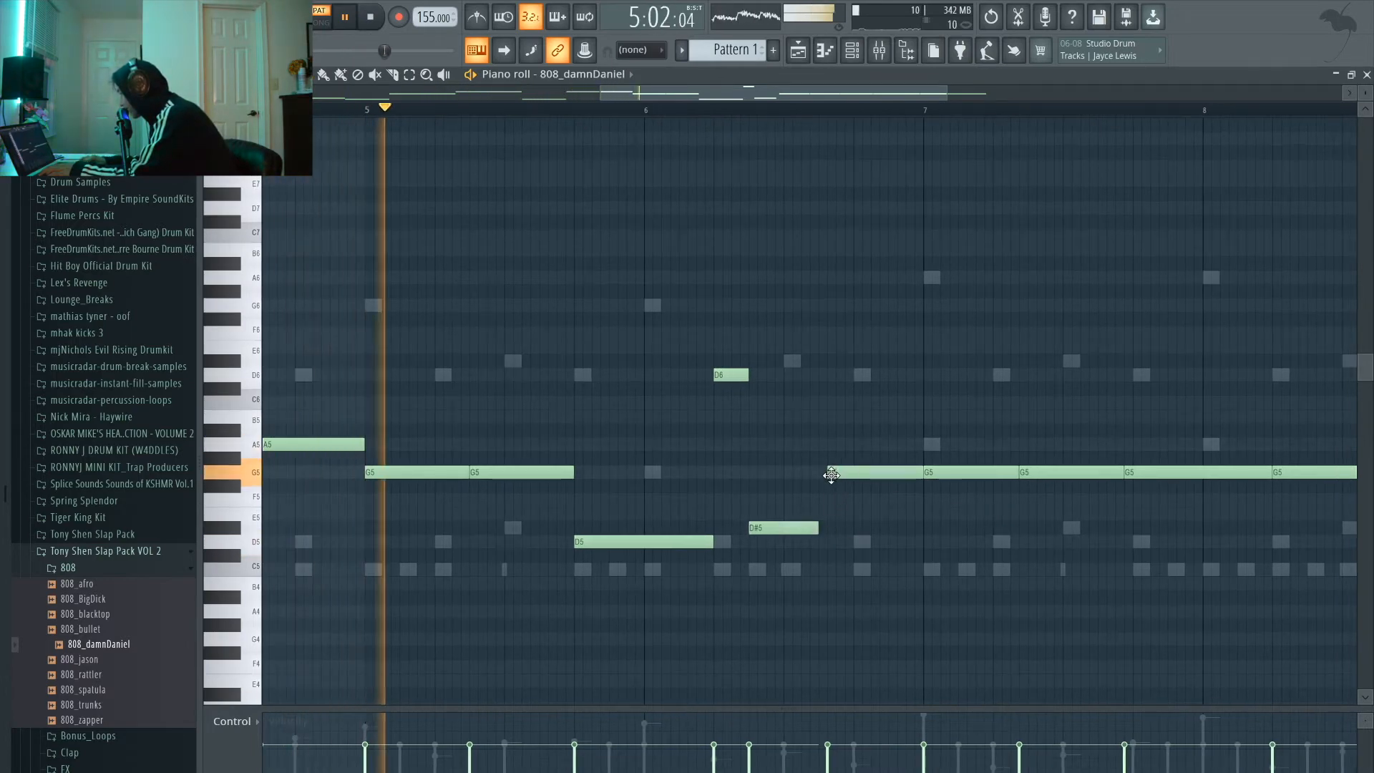
pyautogui.moveTo(912, 473); pyautogui.dragTo(920, 473)
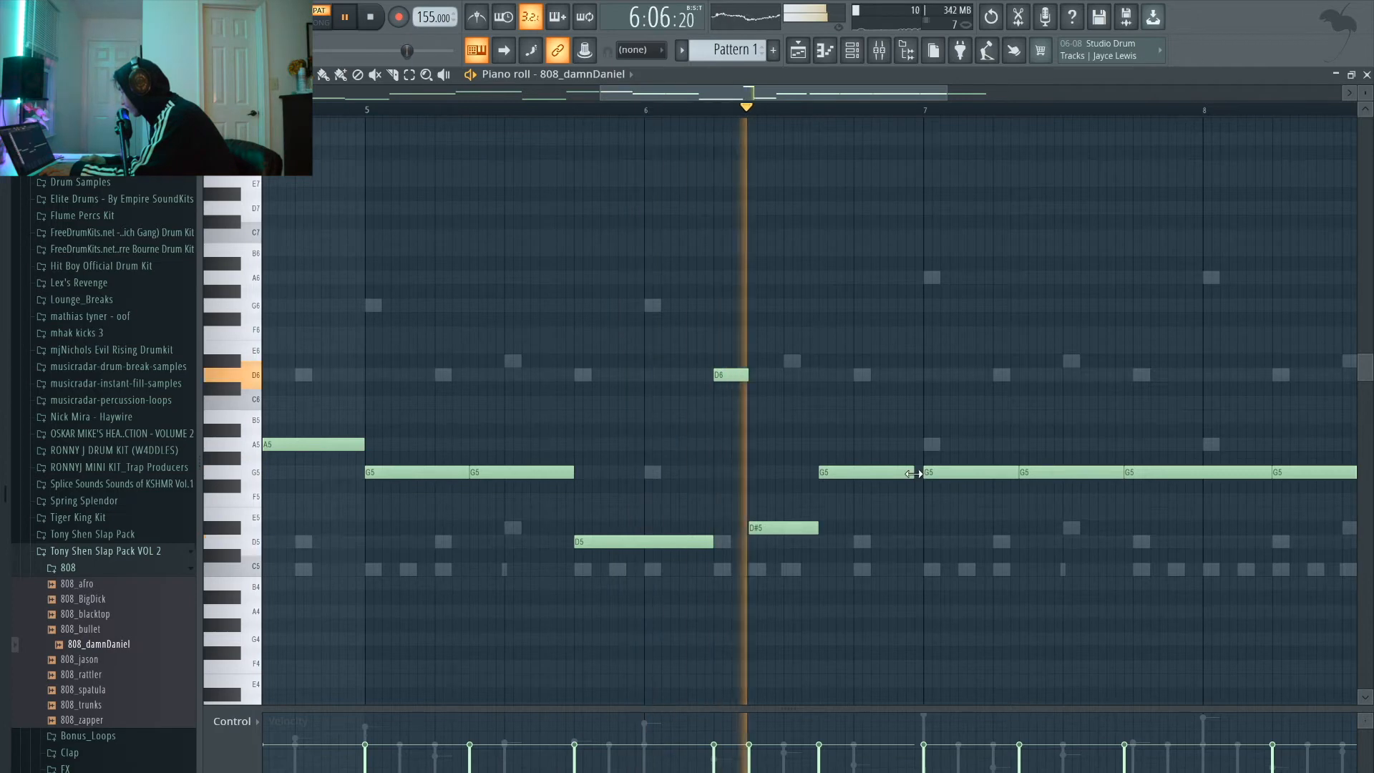
# - Listen from bar 7 and shift its second and third 808 notes slightly later, keeping each note joined to the next
pyautogui.keyDown('ctrl'); pyautogui.scroll(-3, 986, 468); pyautogui.keyUp('ctrl')
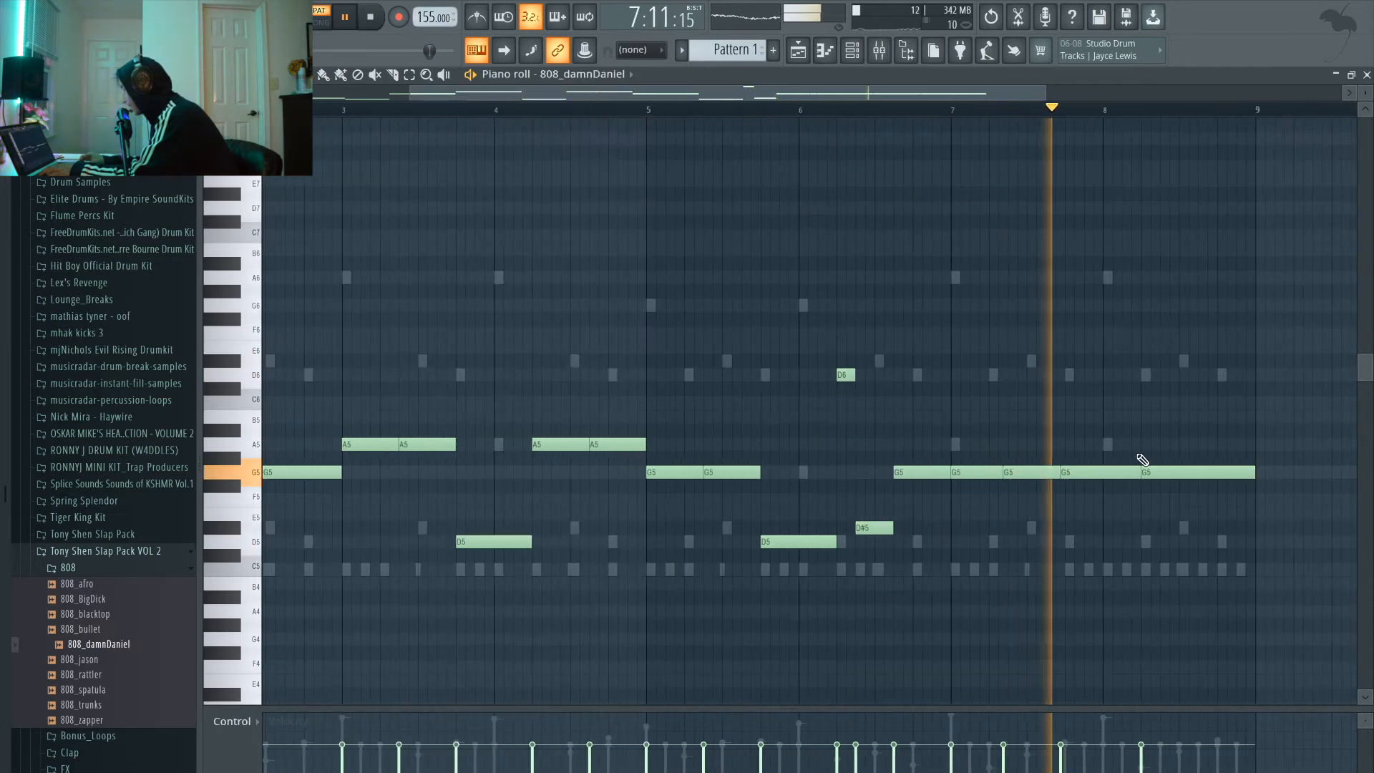
pyautogui.keyDown('ctrl'); pyautogui.scroll(-1, 1141, 460); pyautogui.keyUp('ctrl')
pyautogui.scroll(1, 1142, 460)
pyautogui.hscroll(2, 1143, 460)
pyautogui.keyDown('ctrl'); pyautogui.scroll(2, 1142, 460); pyautogui.keyUp('ctrl')
pyautogui.press('space')
pyautogui.click(646, 119)
pyautogui.press('space')
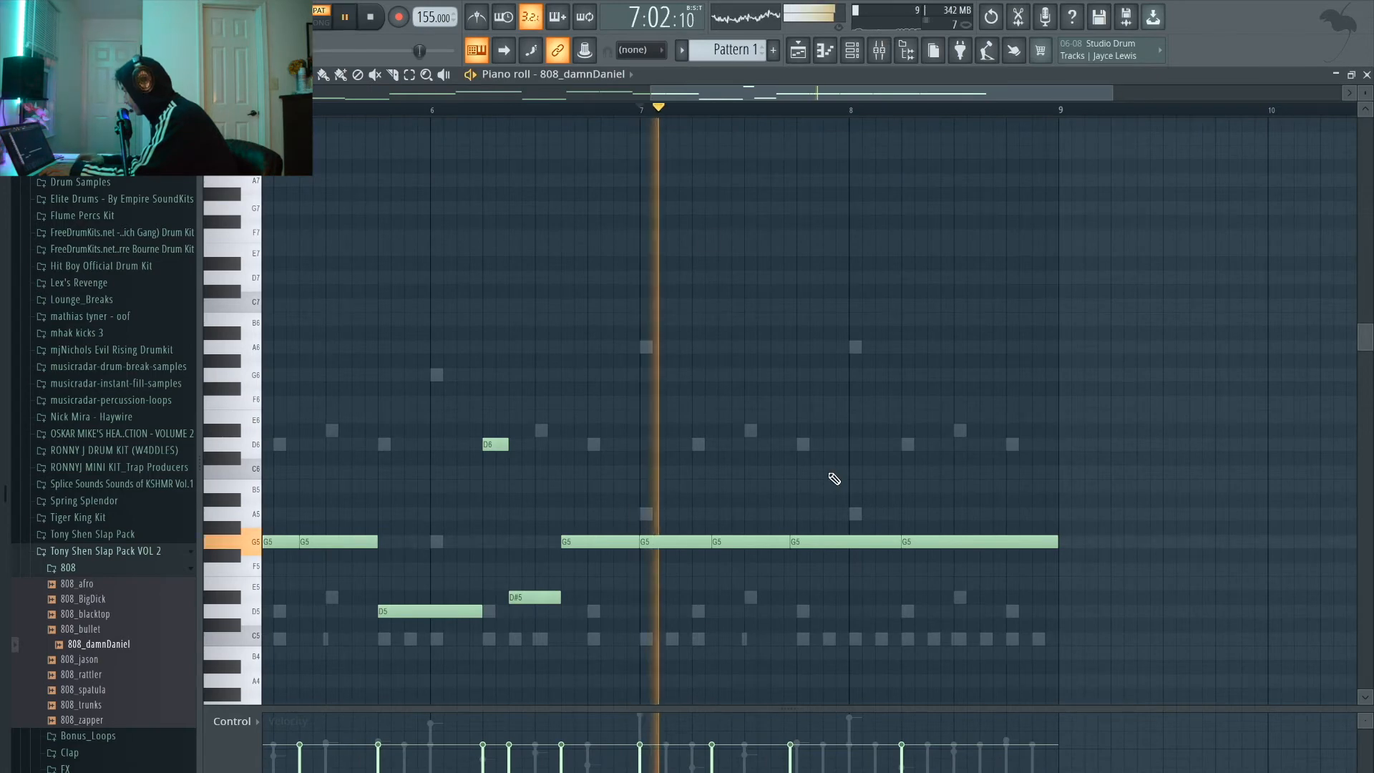
pyautogui.keyDown('ctrl'); pyautogui.scroll(2, 835, 482); pyautogui.keyUp('ctrl')
pyautogui.press('space')
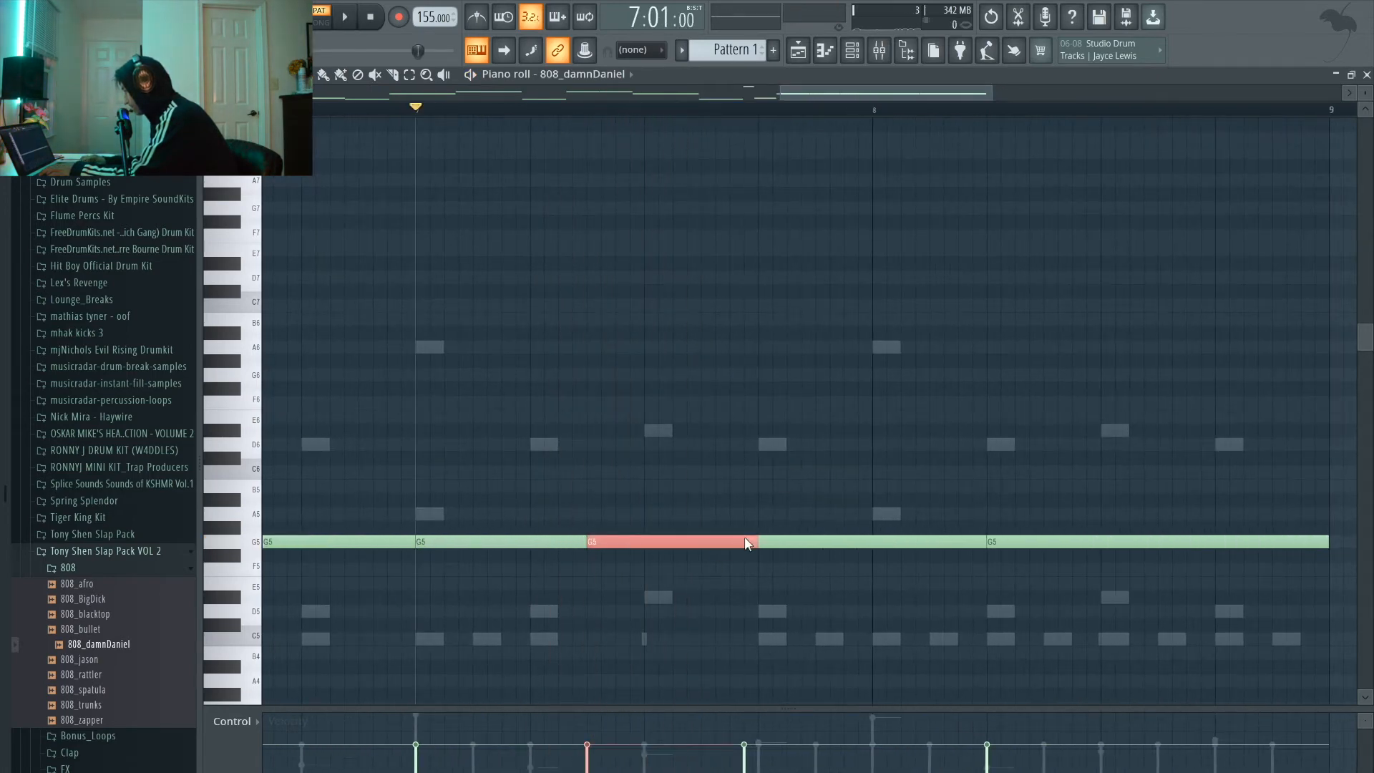
pyautogui.press('space')
pyautogui.click(779, 542)
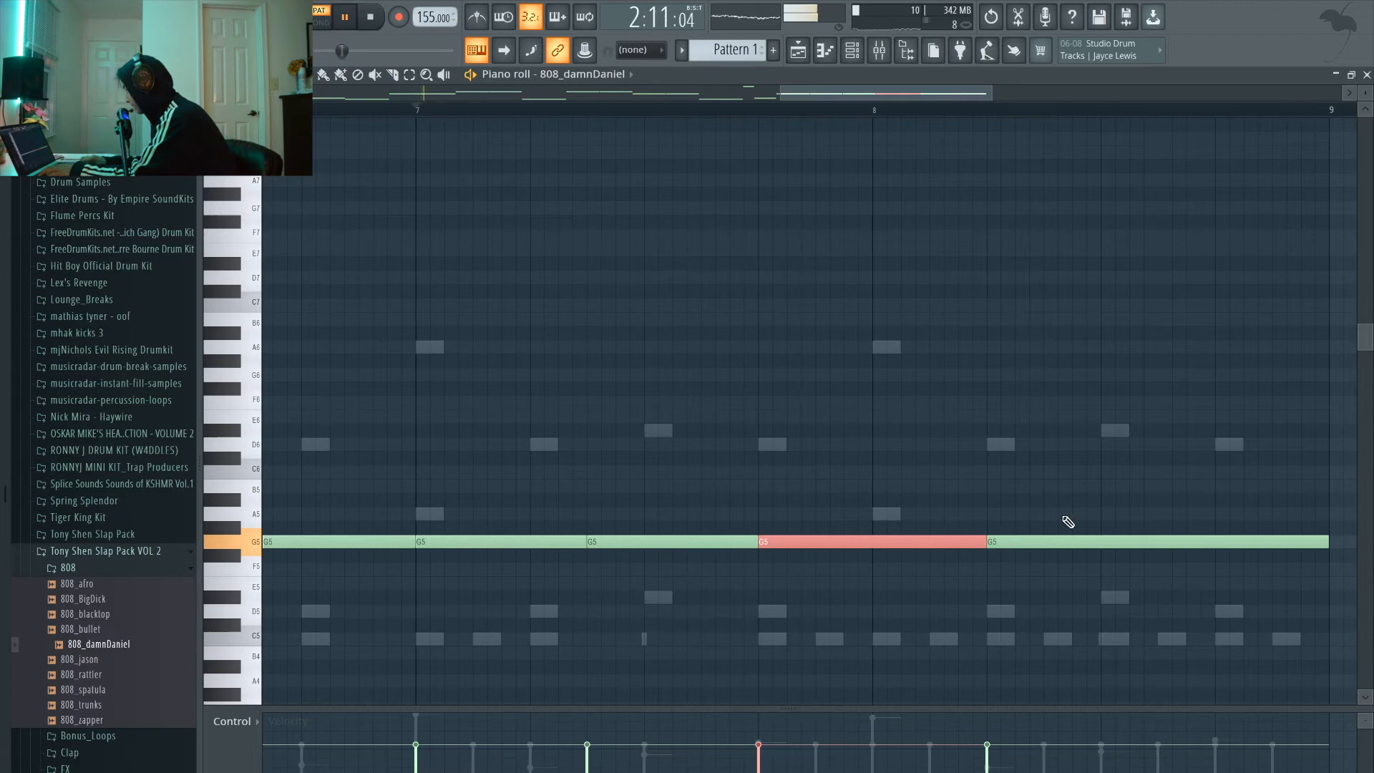
# - Pitch the three 808 notes starting in bar 7 to A5, D#5 and D5, and the bar 8 note to A5
pyautogui.moveTo(1048, 542); pyautogui.dragTo(1043, 516)
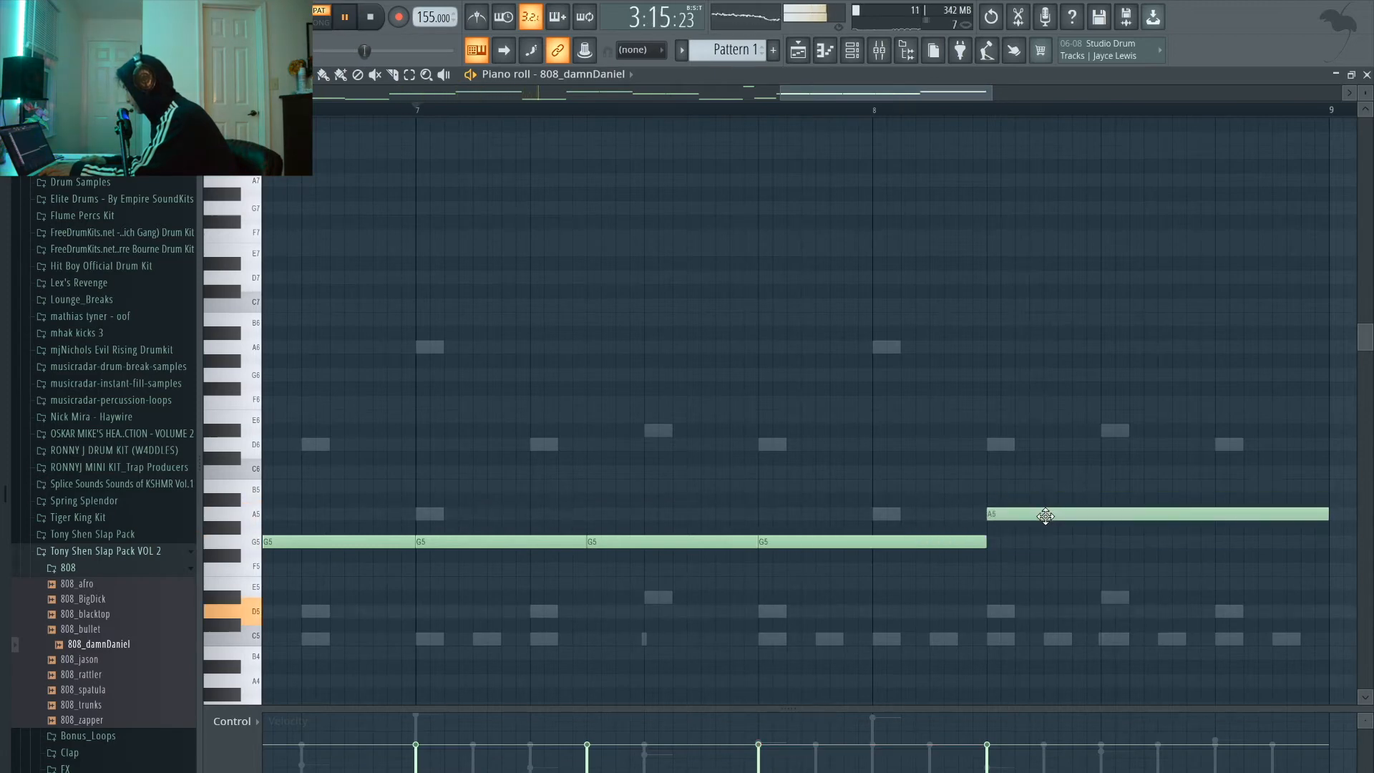
pyautogui.scroll(-2, 977, 458)
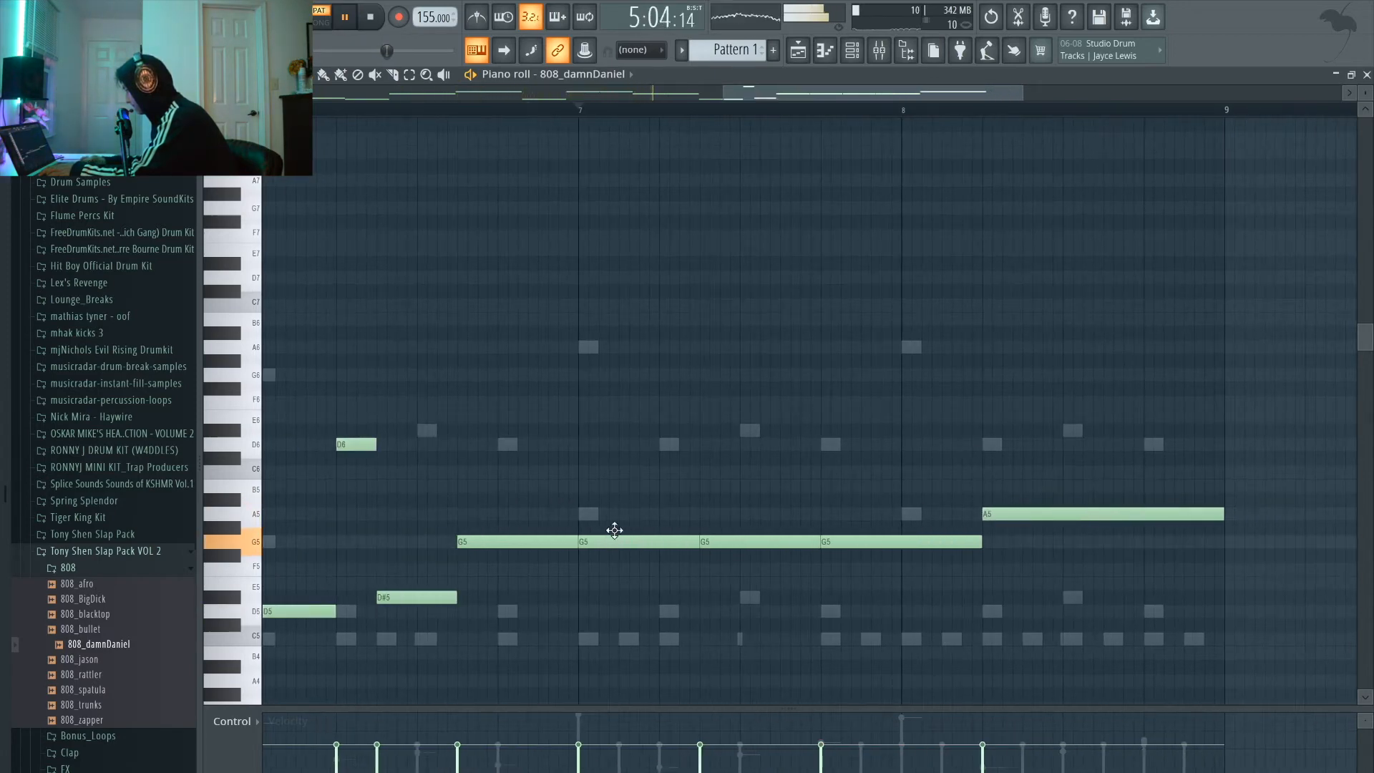
pyautogui.moveTo(619, 538); pyautogui.dragTo(615, 512)
pyautogui.moveTo(711, 539); pyautogui.dragTo(717, 597)
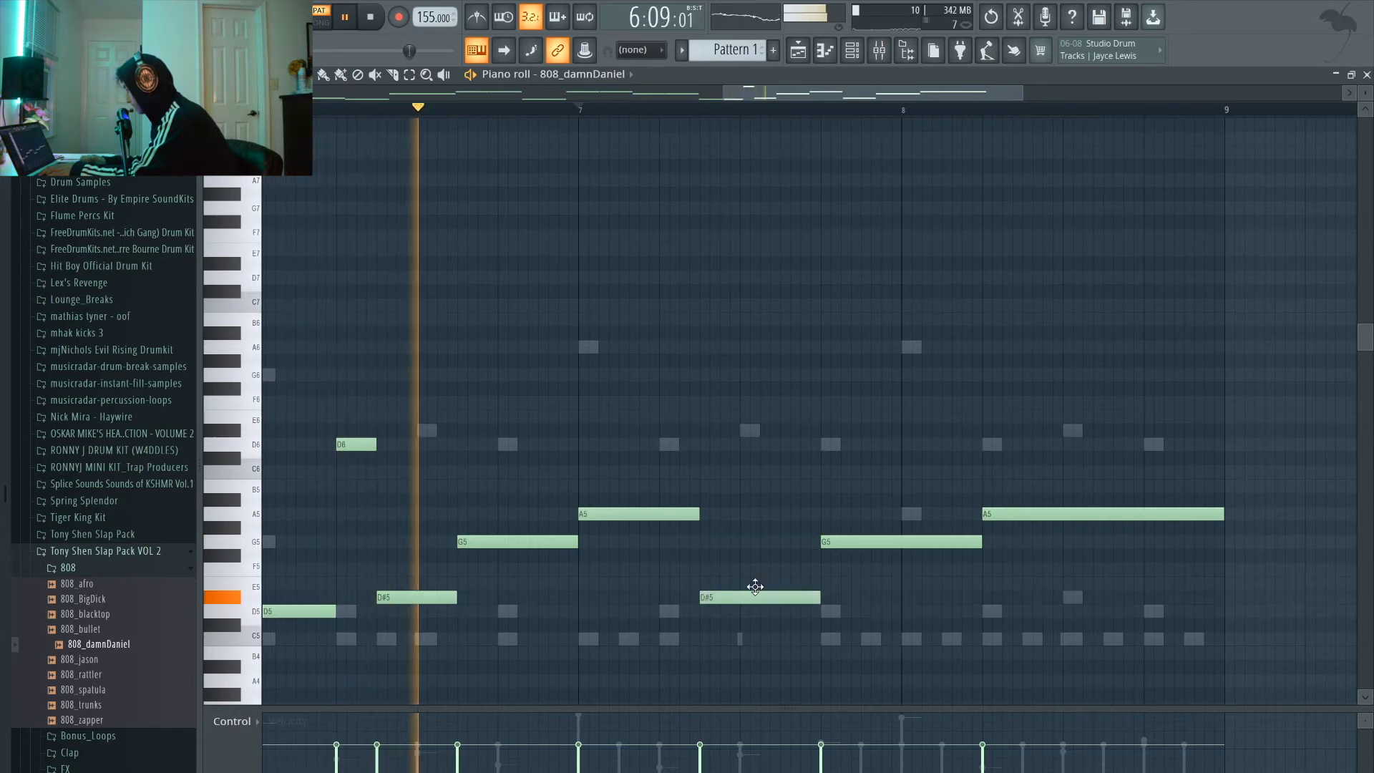
pyautogui.moveTo(839, 542); pyautogui.dragTo(853, 616)
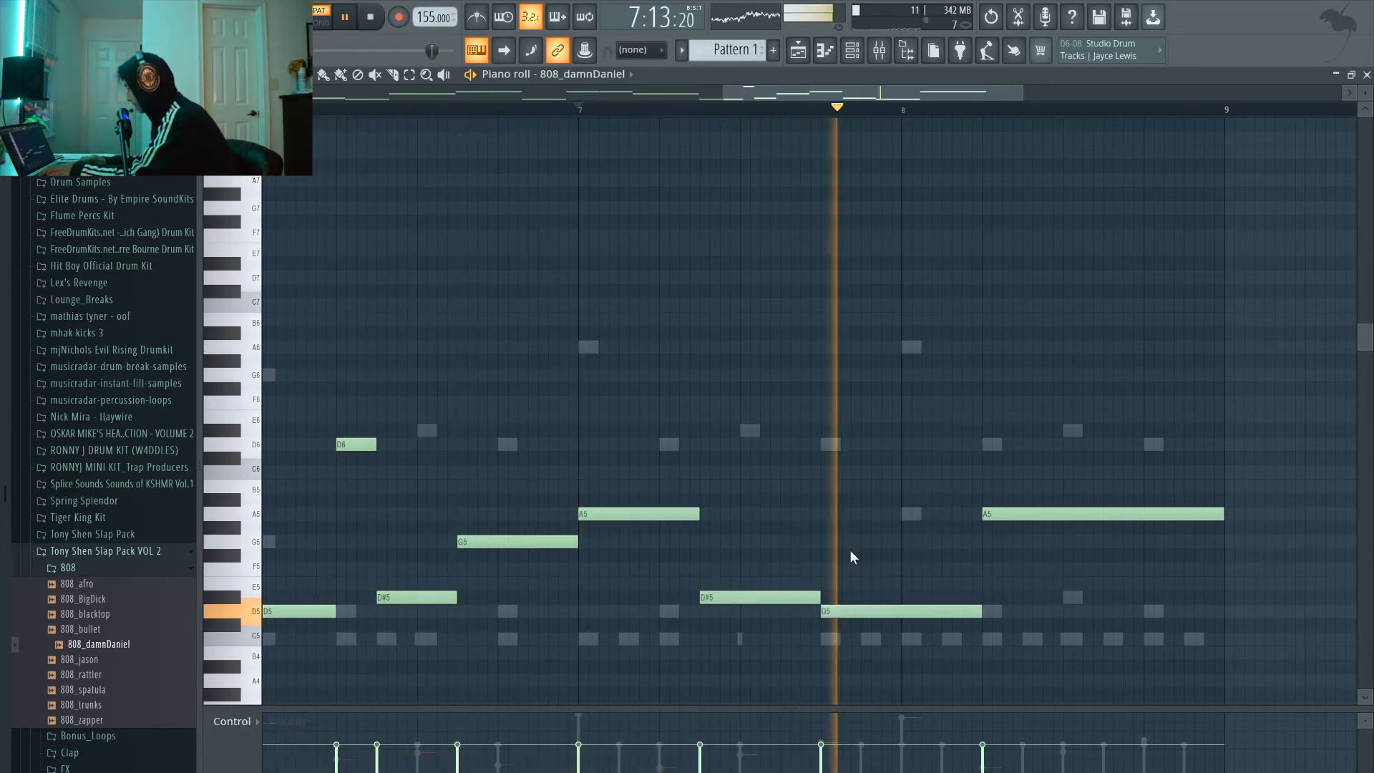
pyautogui.scroll(-4, 1024, 536)
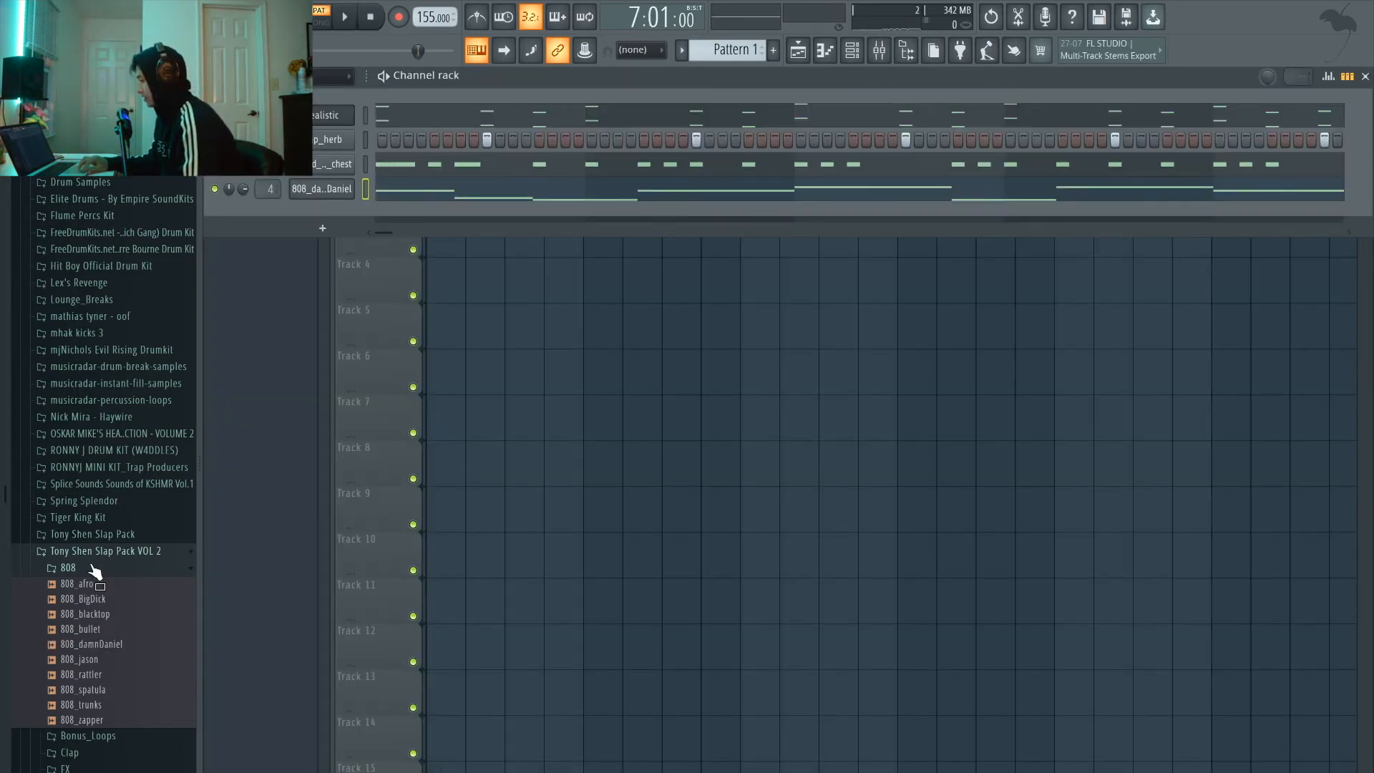
# - Browse from the pack's 808 samples to its Rim samples and add rim_plank as a new channel
pyautogui.click(91, 567)
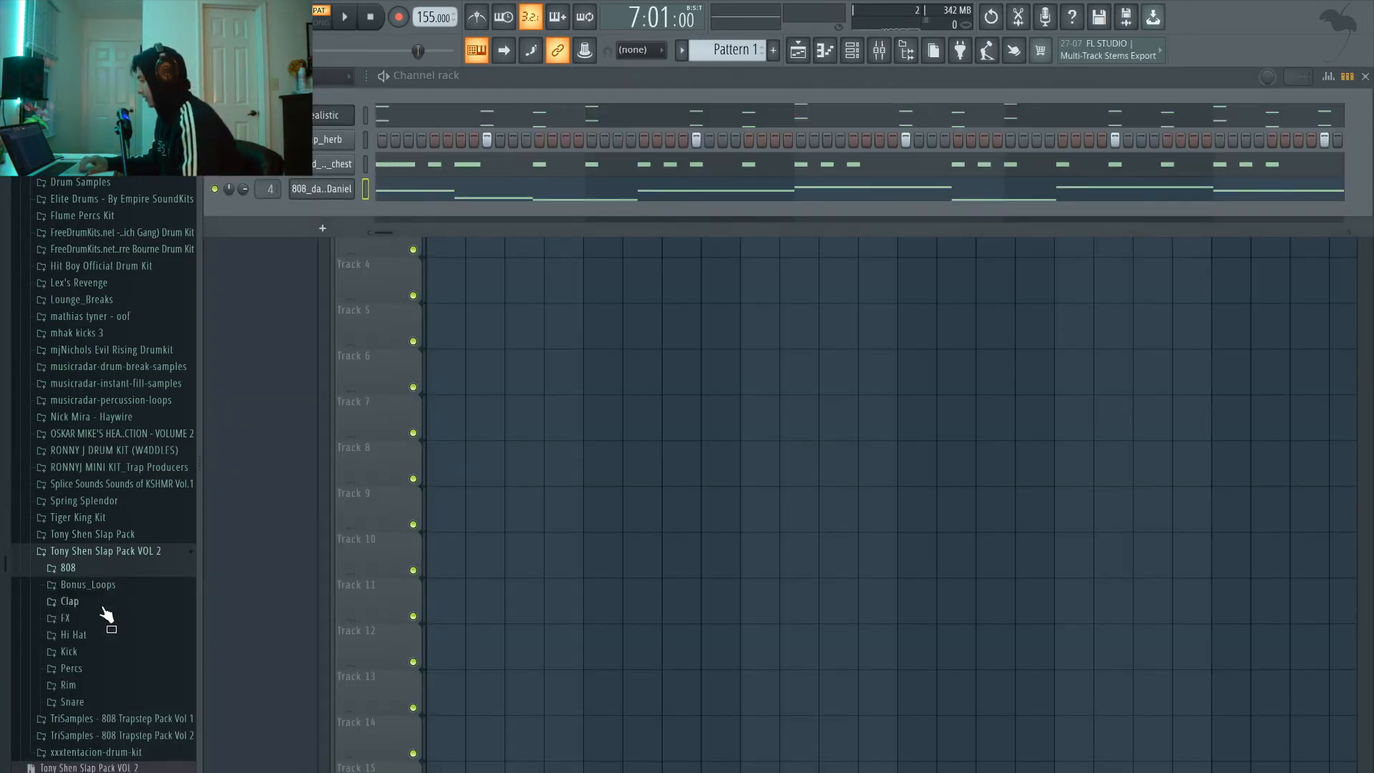
pyautogui.click(69, 685)
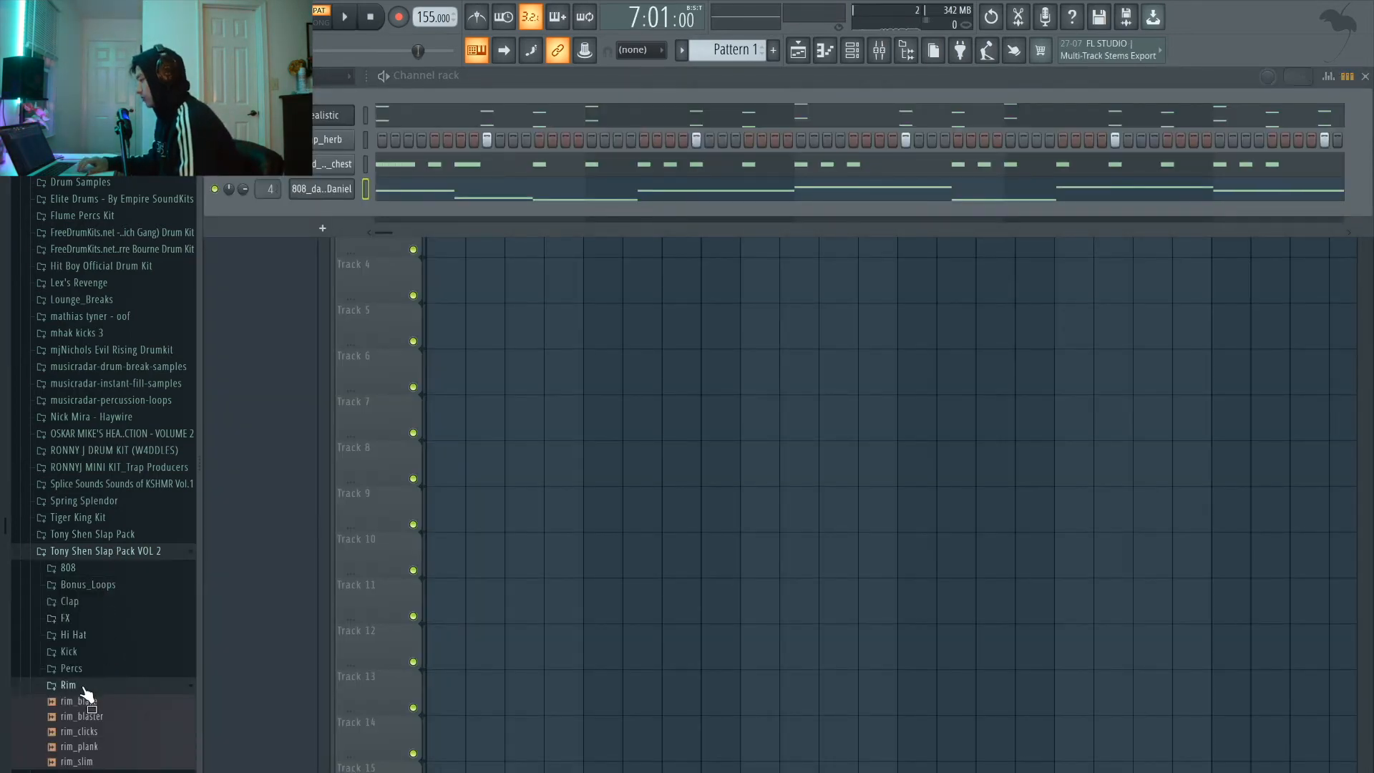
pyautogui.moveTo(84, 731); pyautogui.dragTo(234, 500)
pyautogui.moveTo(343, 269); pyautogui.dragTo(316, 205)
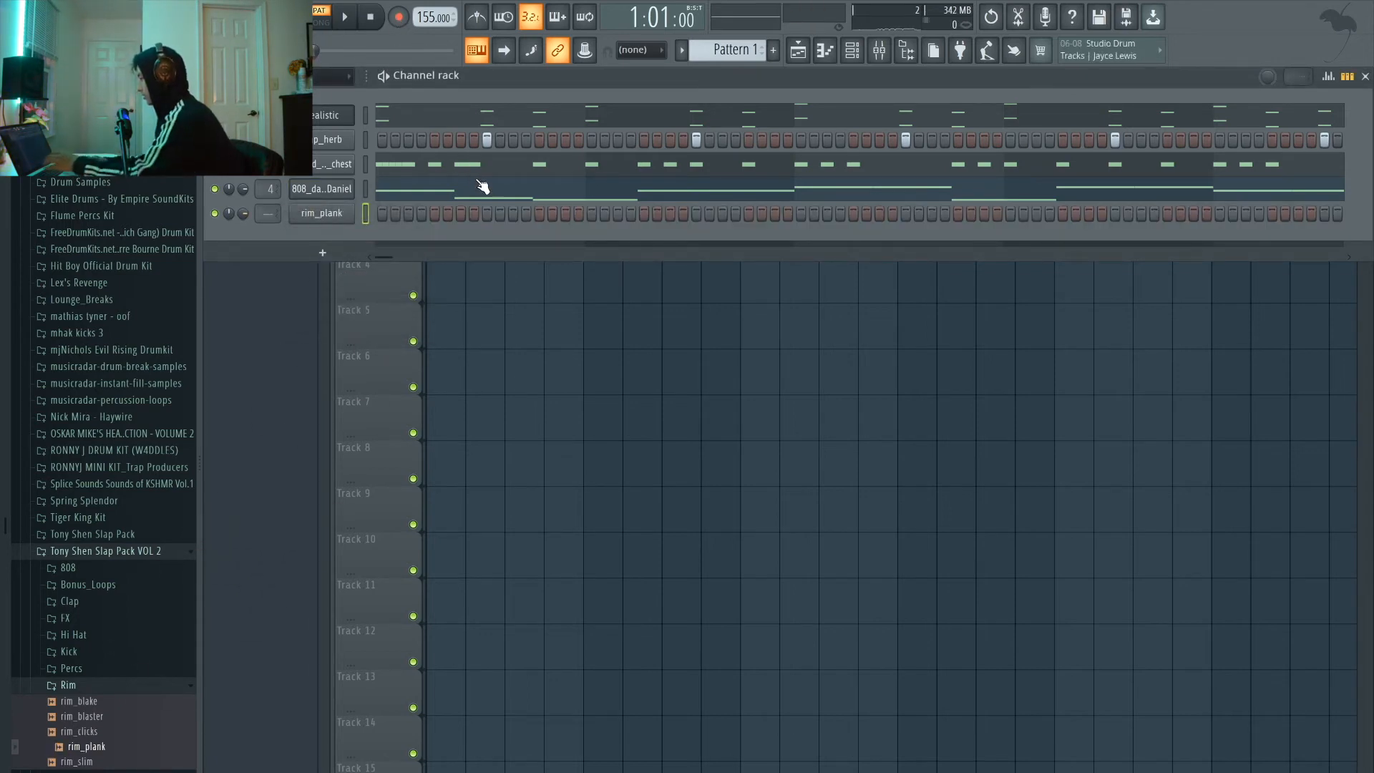
# - While listening, place rim_plank hits on bar 1 step 15, bar 2 steps 3 and 15, and bar 4 steps 7 and 15
pyautogui.click(513, 214)
pyautogui.press('space')
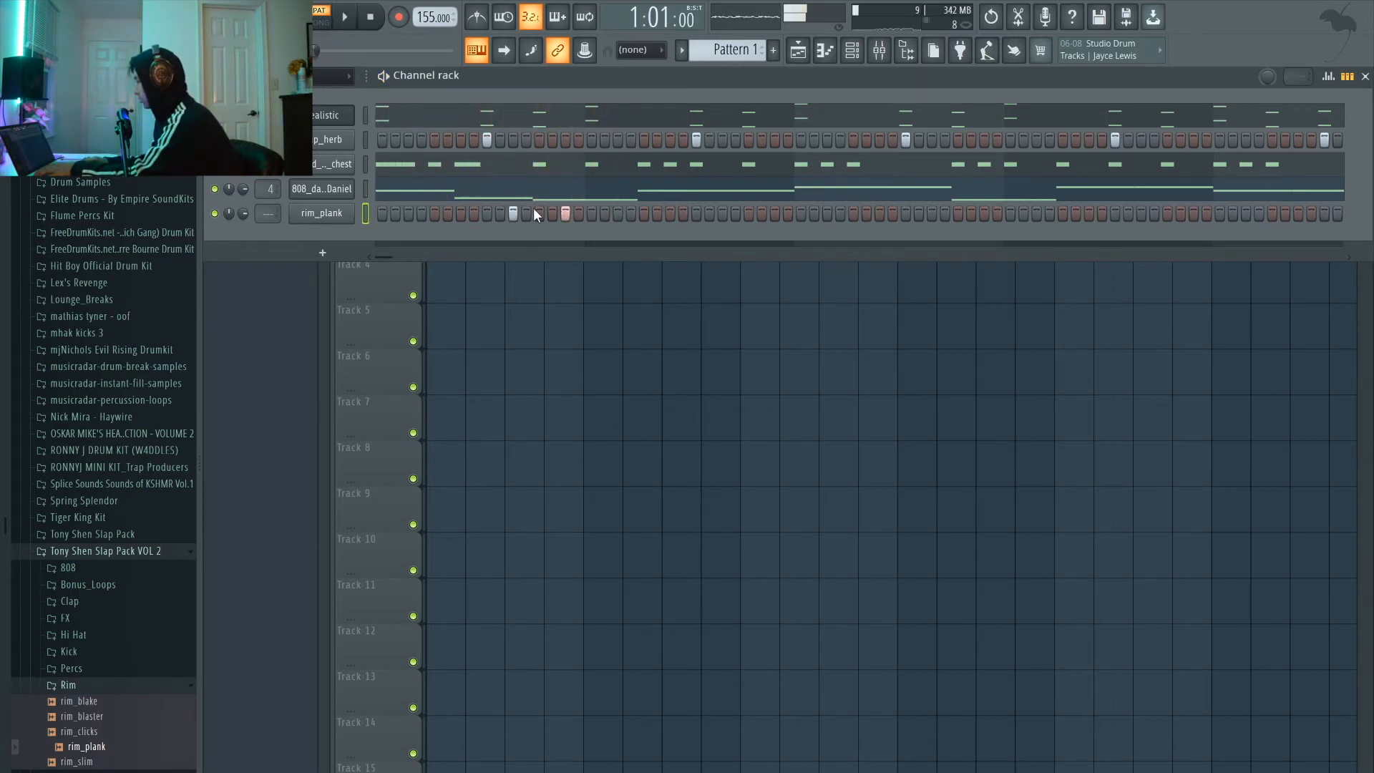
pyautogui.click(513, 213)
pyautogui.click(618, 212)
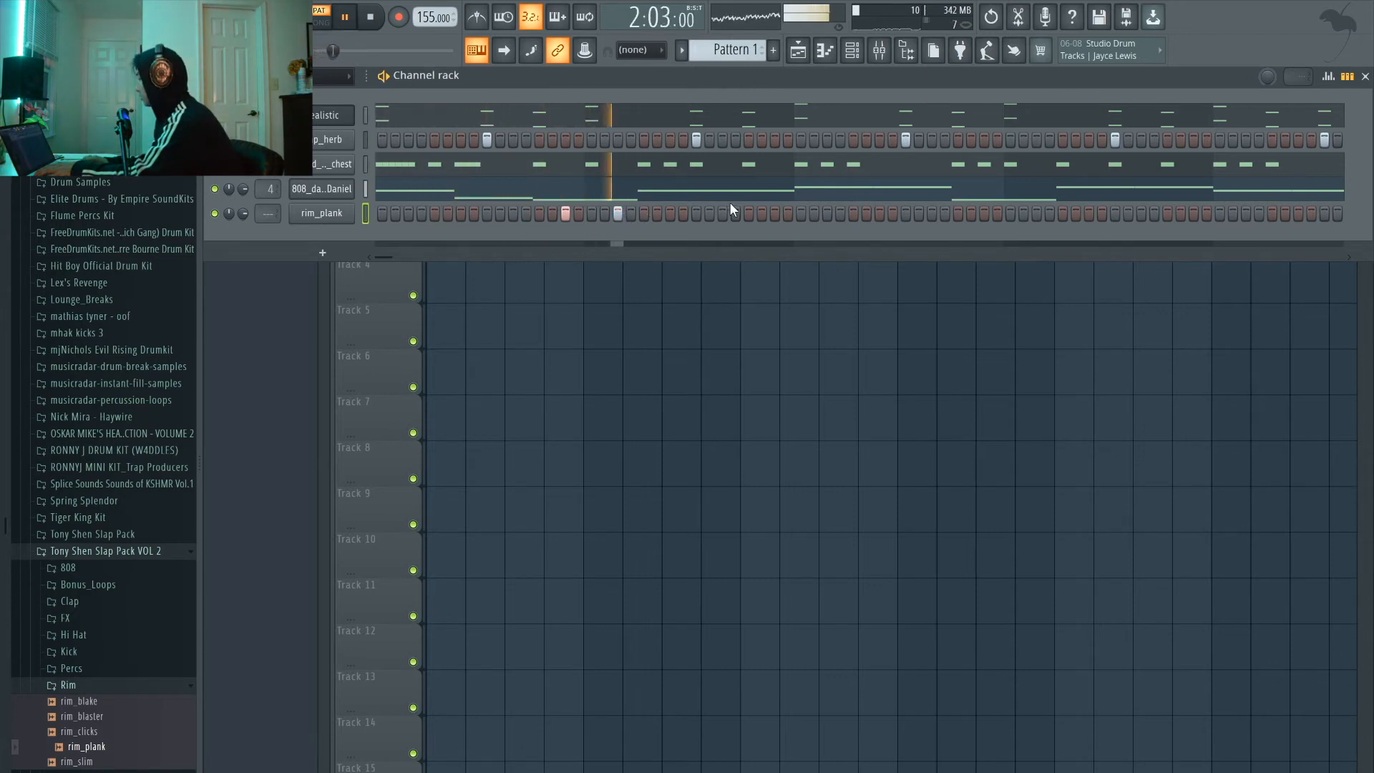
pyautogui.click(774, 213)
pyautogui.click(1088, 213)
pyautogui.click(1192, 213)
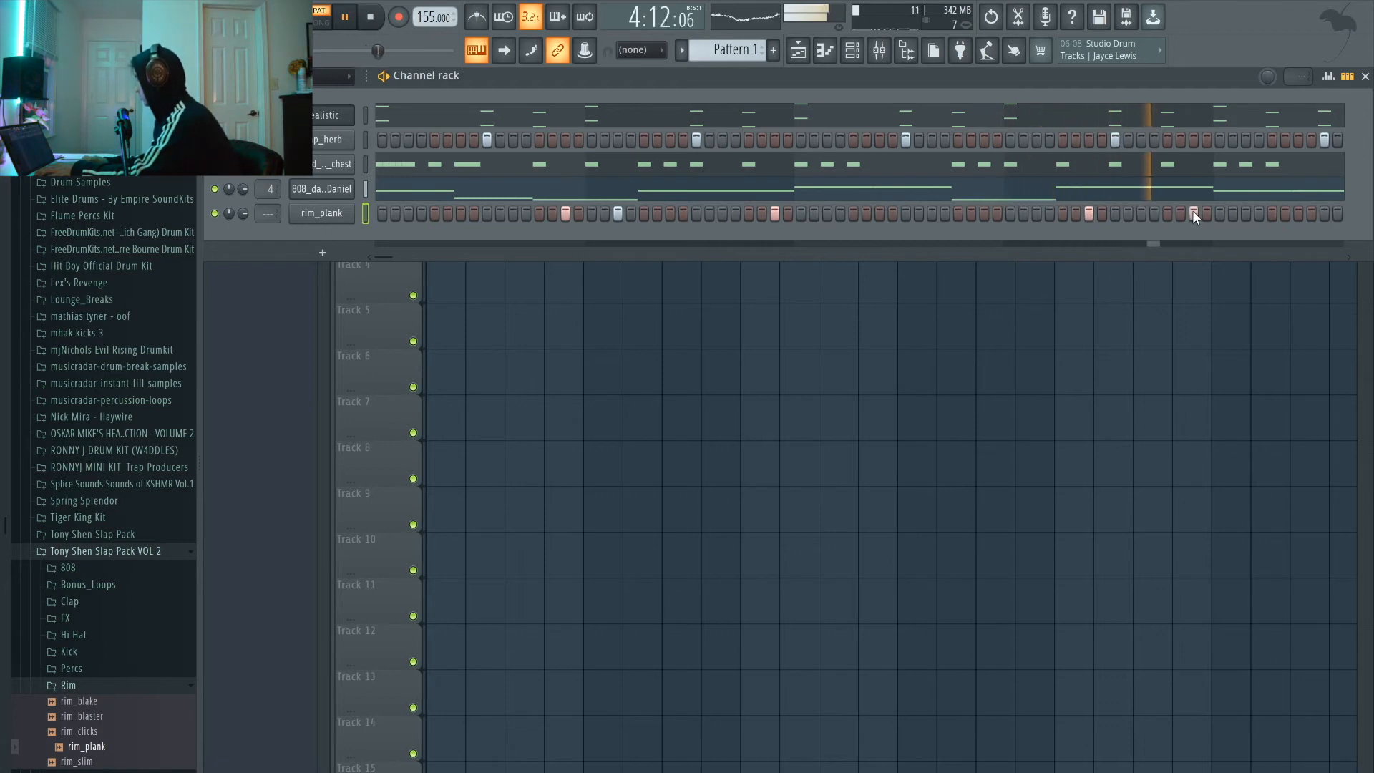
pyautogui.press('space')
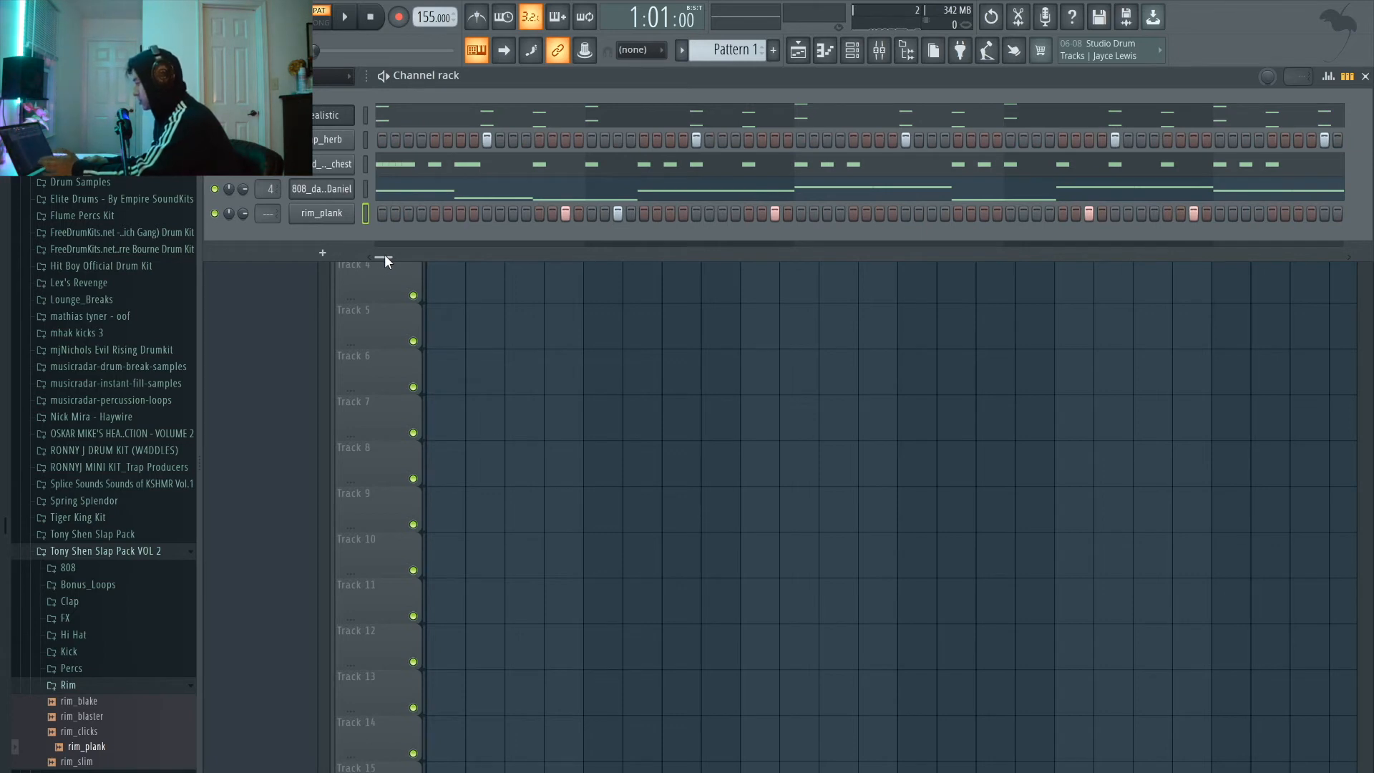
# - Duplicate the rim_plank hits of bars 1–4 into bars 5–8 in the piano roll and play the result
pyautogui.moveTo(385, 256); pyautogui.dragTo(430, 255)
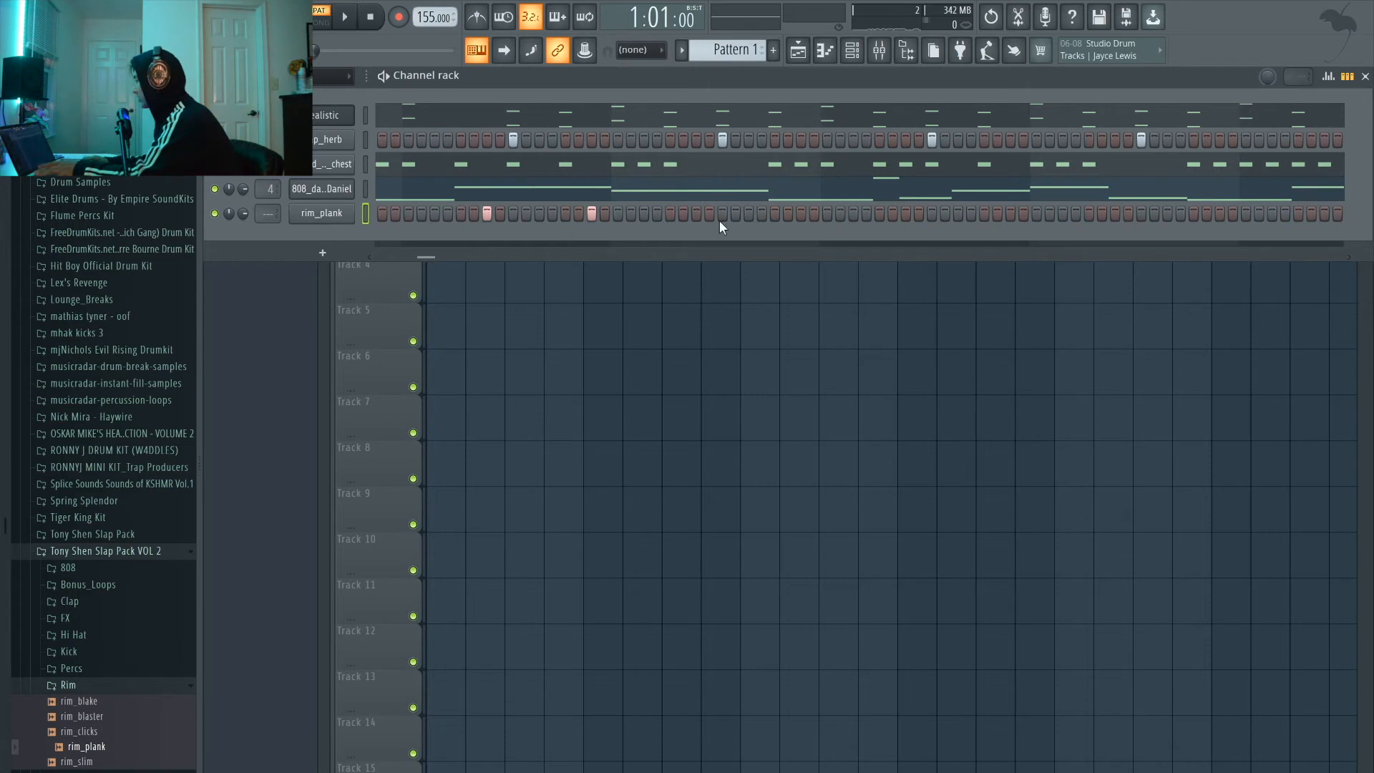
pyautogui.press('space')
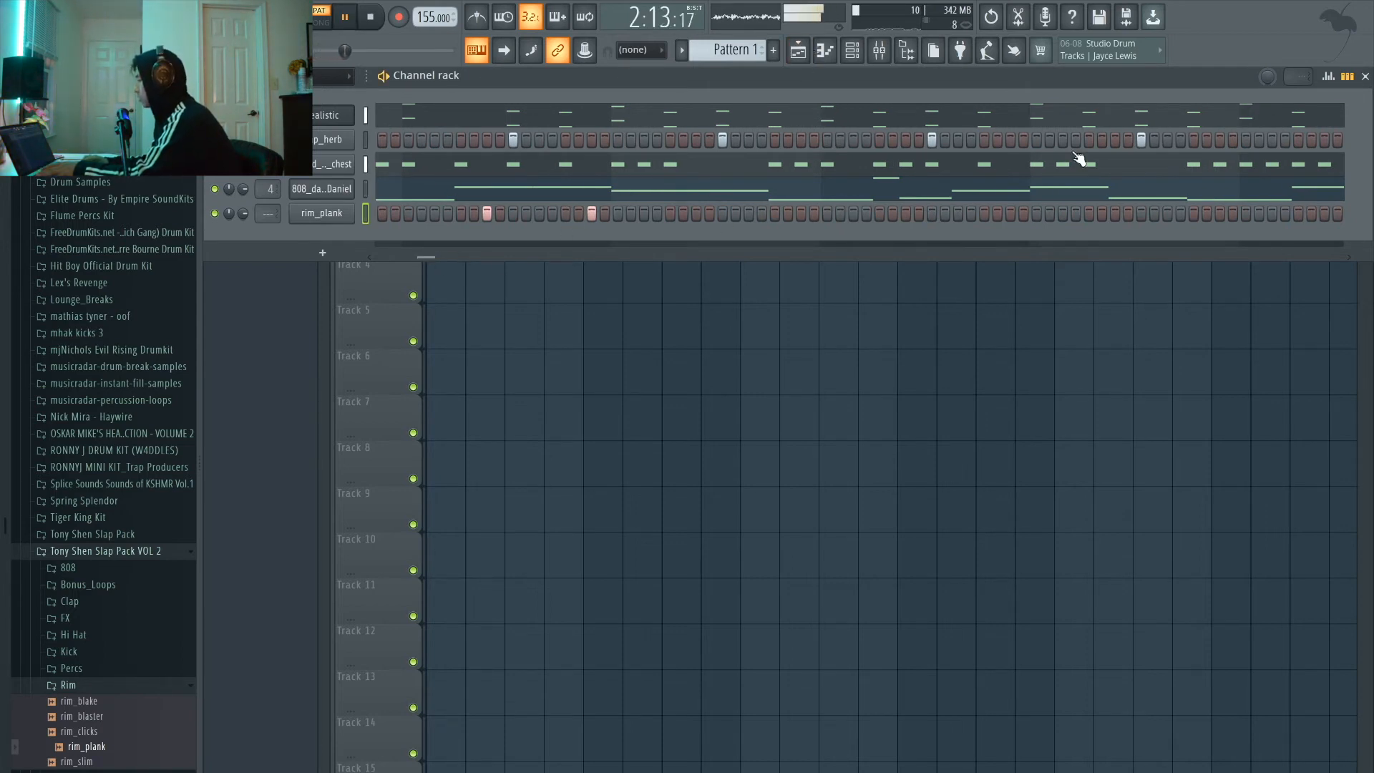
pyautogui.click(1347, 83)
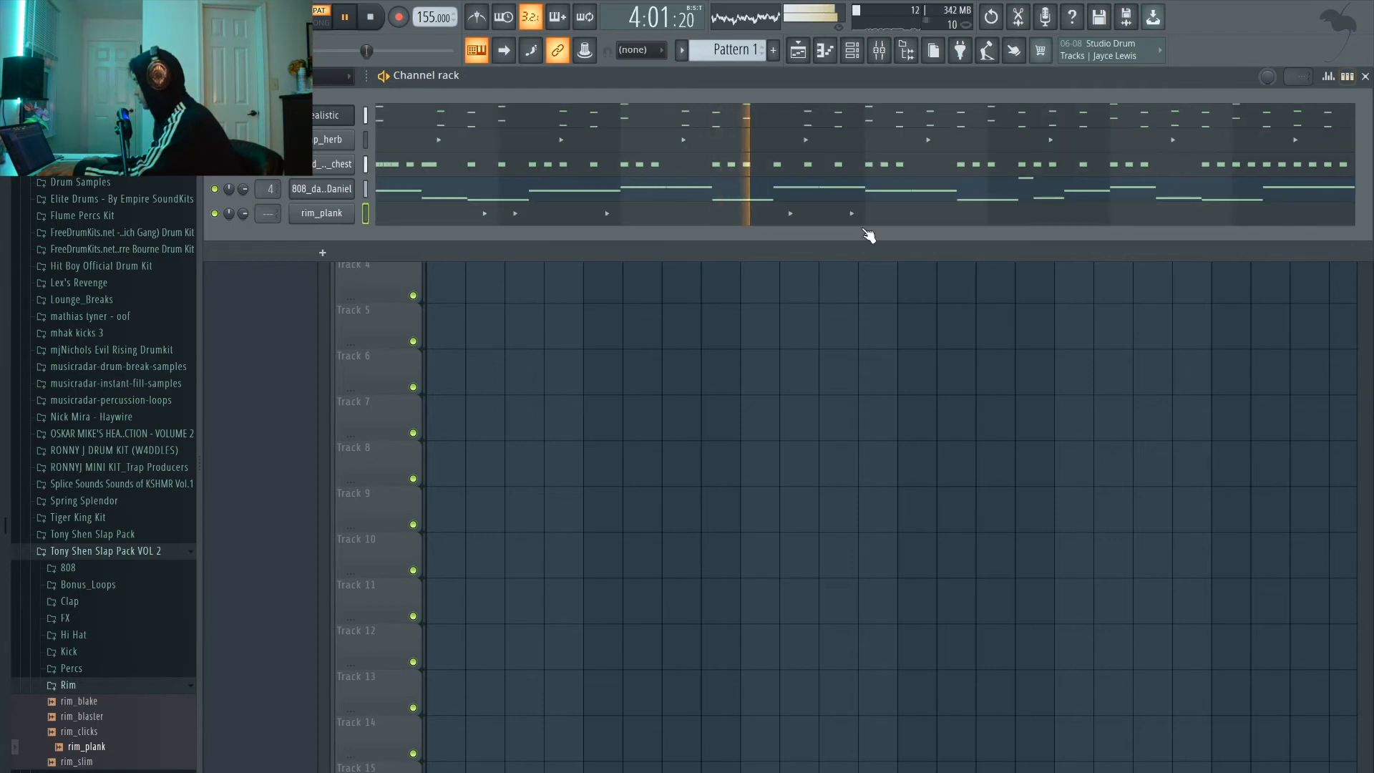
pyautogui.click(864, 215)
pyautogui.press('space')
pyautogui.moveTo(689, 645); pyautogui.dragTo(333, 637)
pyautogui.moveTo(776, 639); pyautogui.dragTo(770, 639)
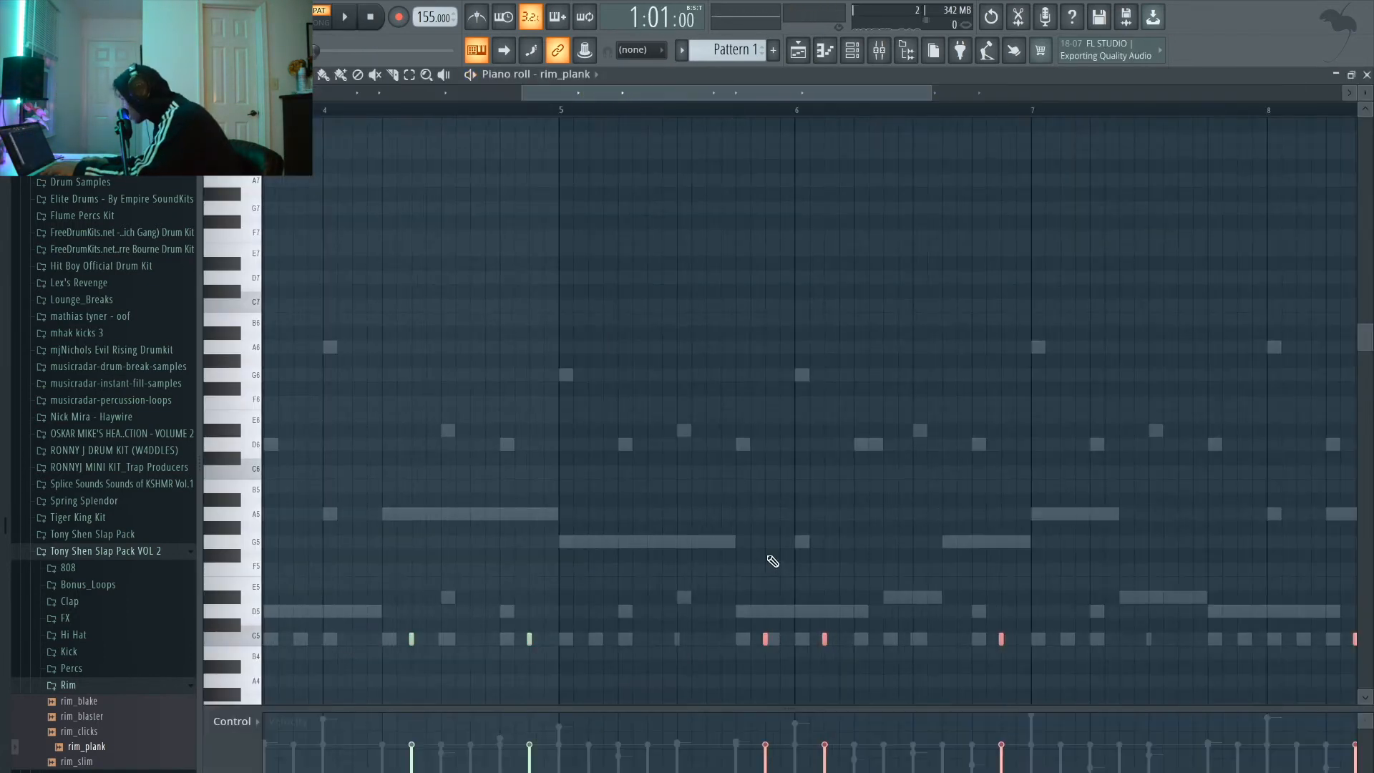
pyautogui.press('space')
pyautogui.scroll(-3, 616, 432)
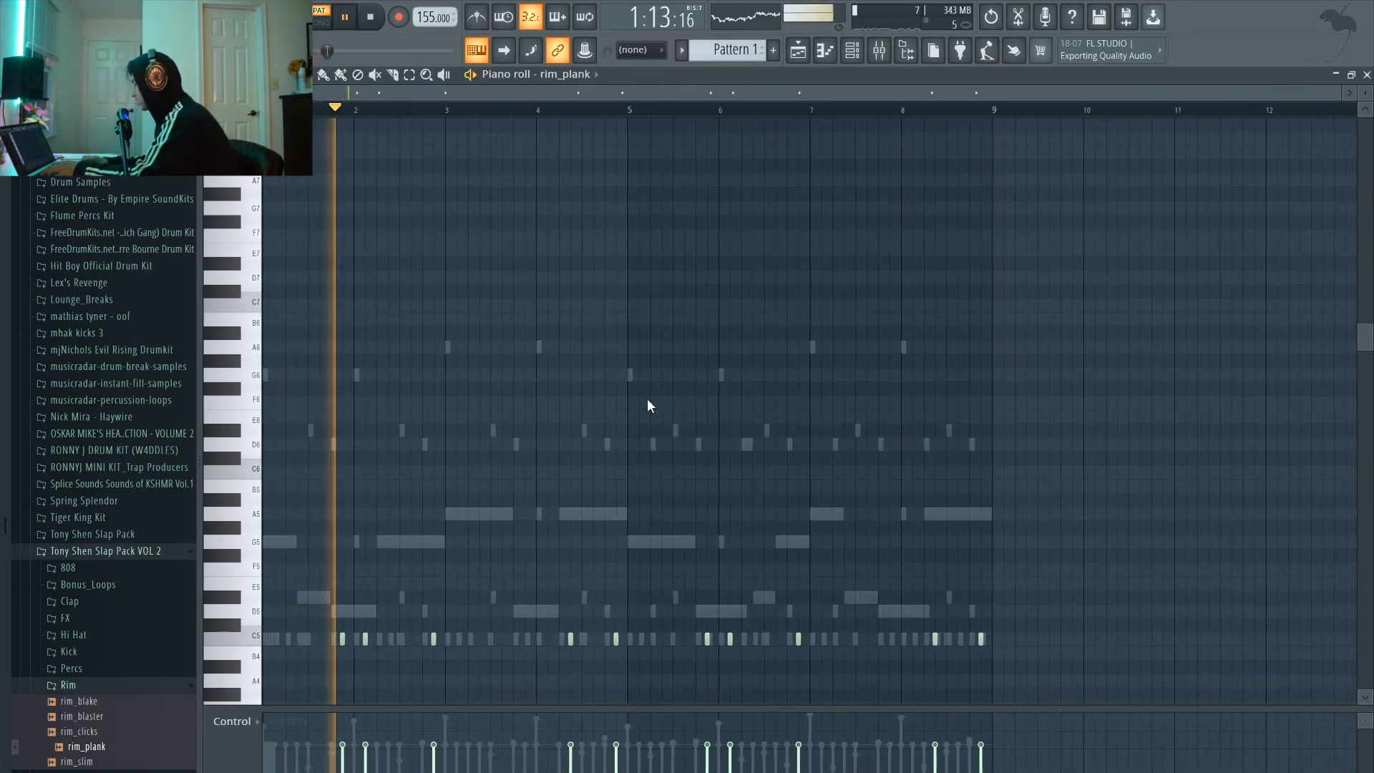
# - Return to the channel rack's step view, audition samples from the pack's Kick folder, and add kick_craig as a new channel
pyautogui.click(852, 52)
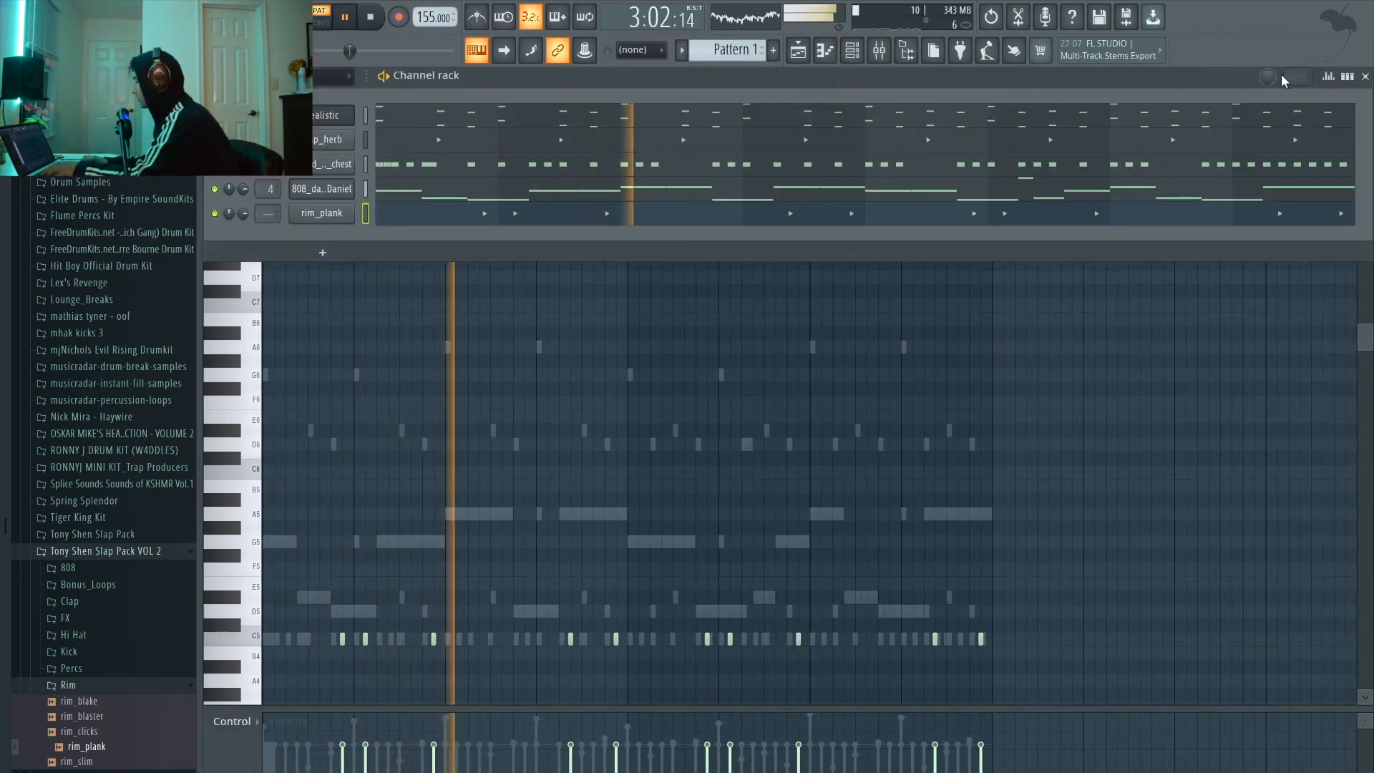
pyautogui.click(1347, 77)
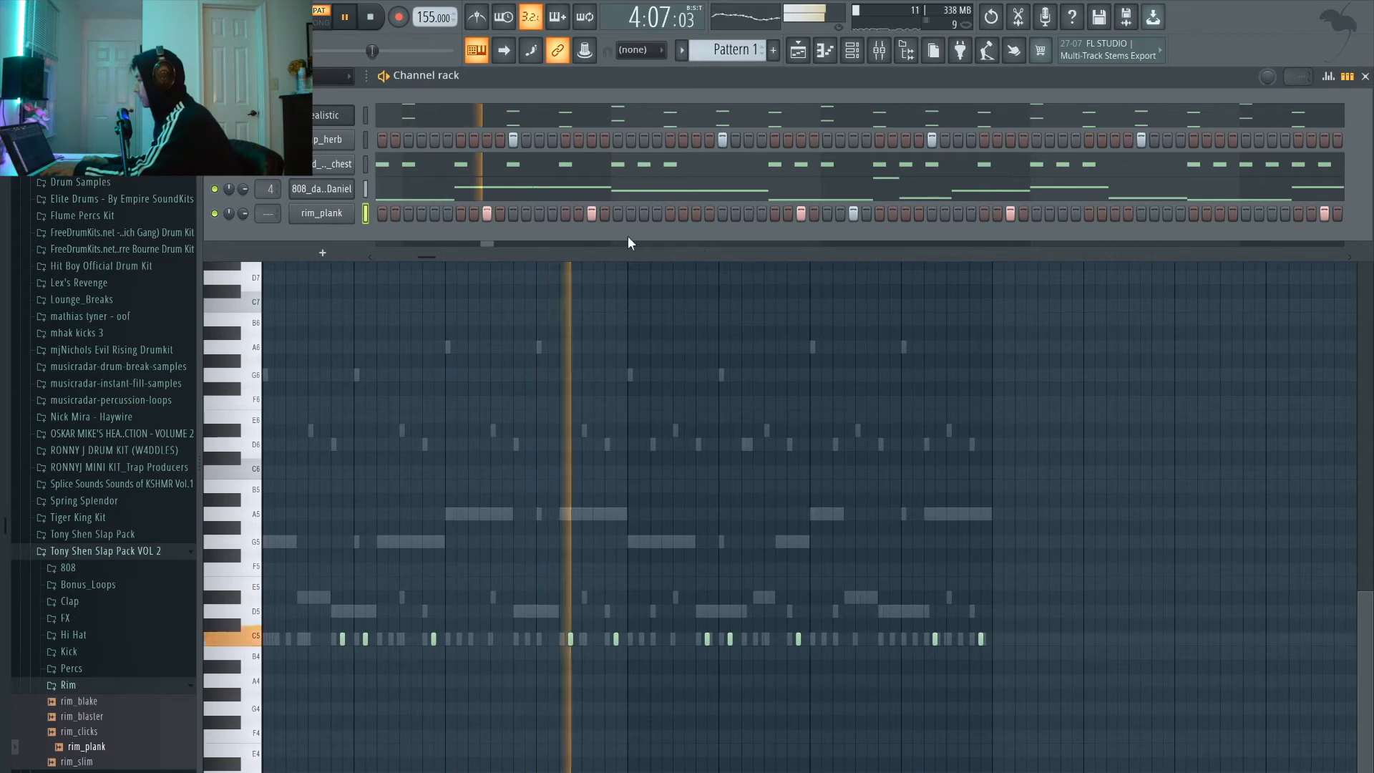
pyautogui.press('space')
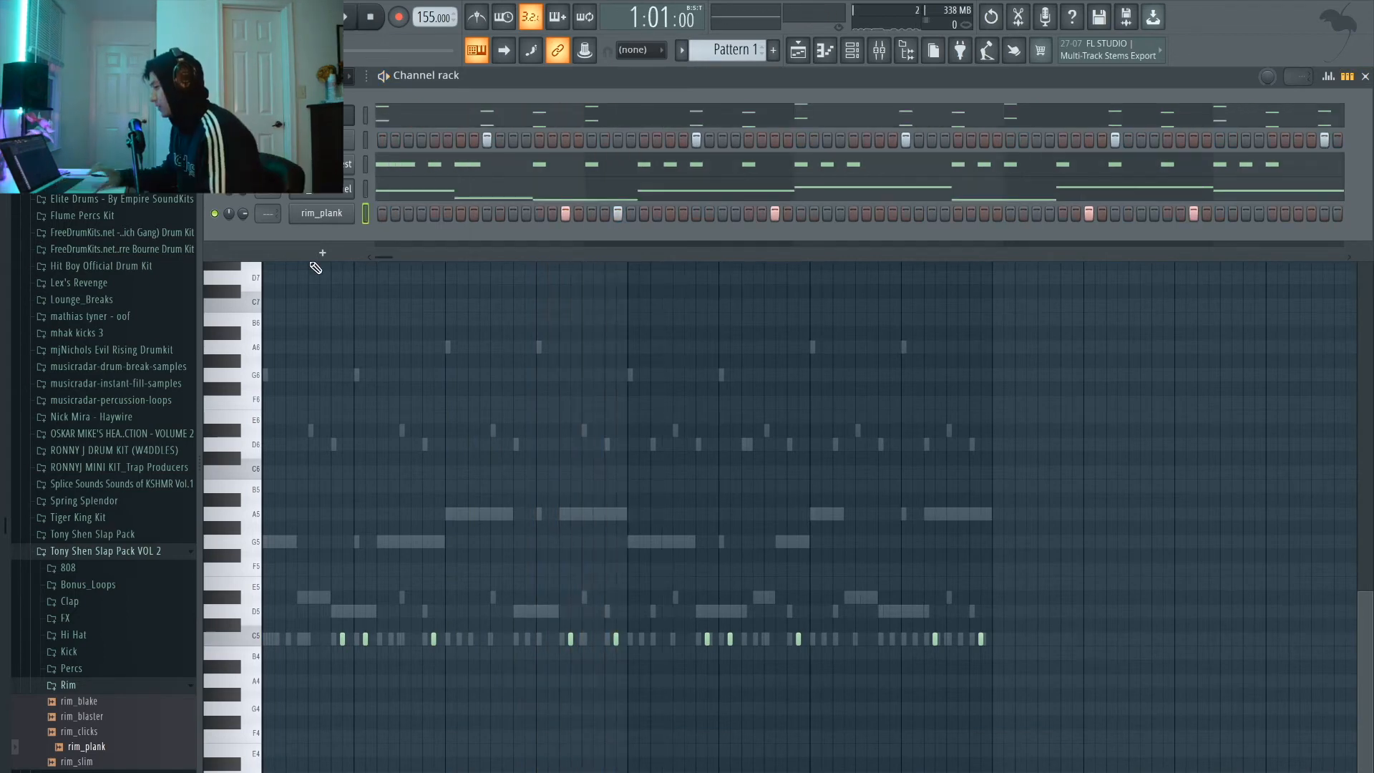
pyautogui.click(93, 651)
pyautogui.click(99, 744)
pyautogui.click(78, 669)
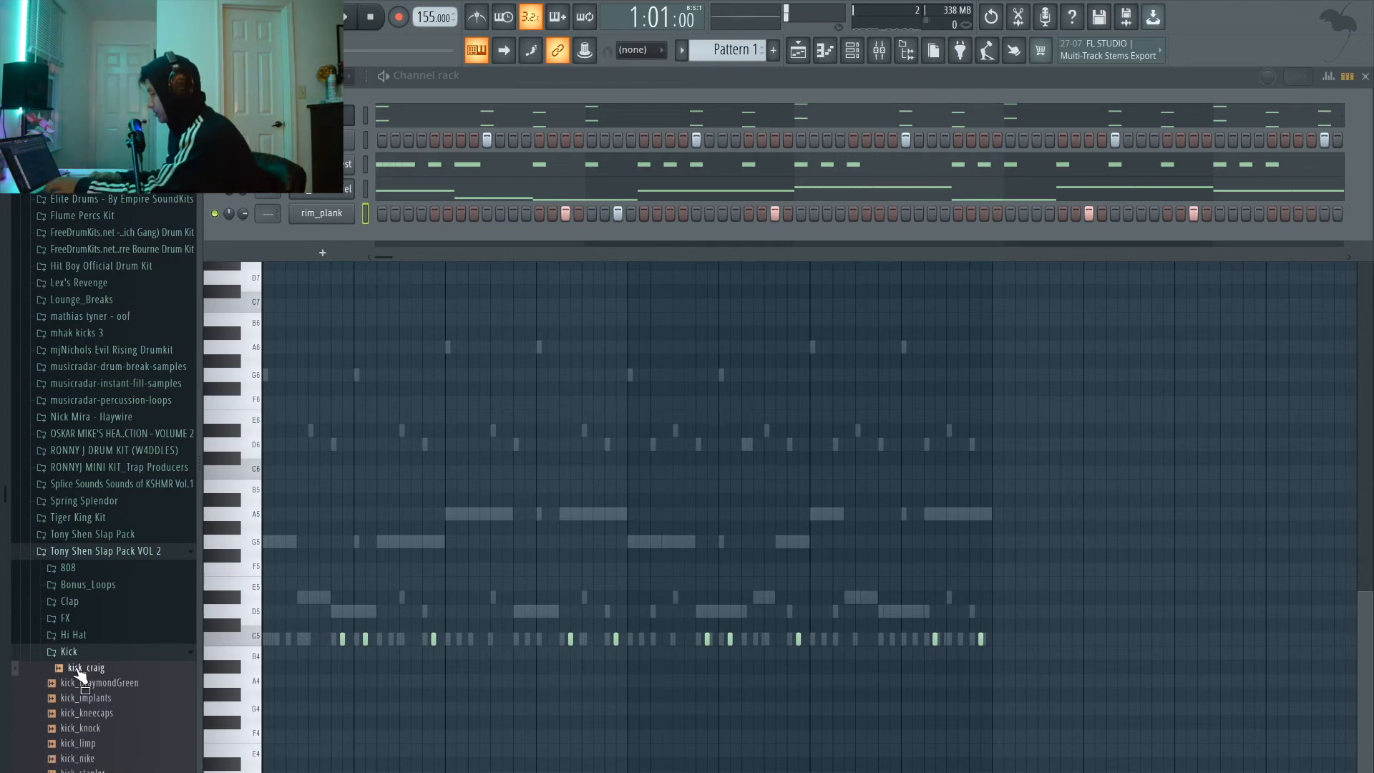
pyautogui.moveTo(320, 366); pyautogui.dragTo(325, 227)
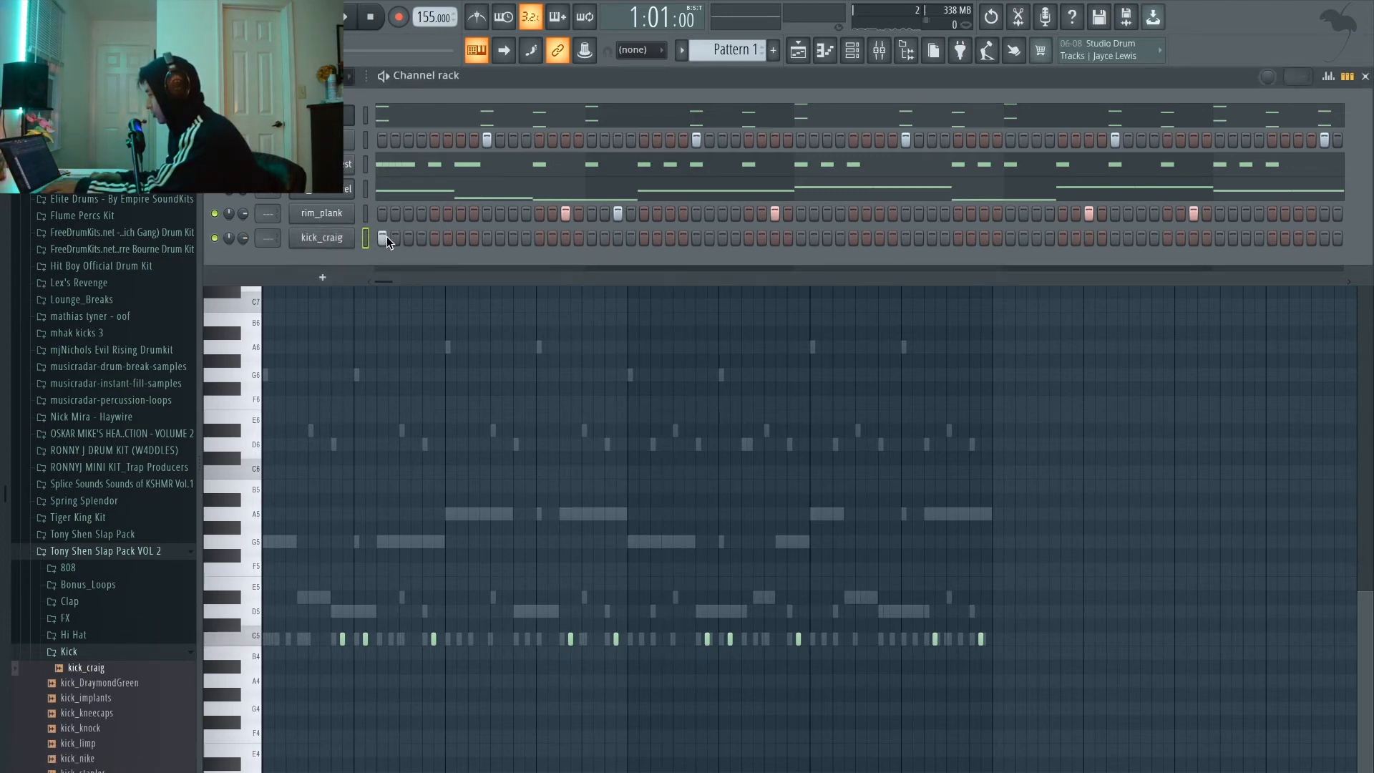
# - Place kick_craig hits on bar 1 steps 1, 7 and 13 and bar 2 step 5, checking them by playback
pyautogui.press('space')
pyautogui.press('space')
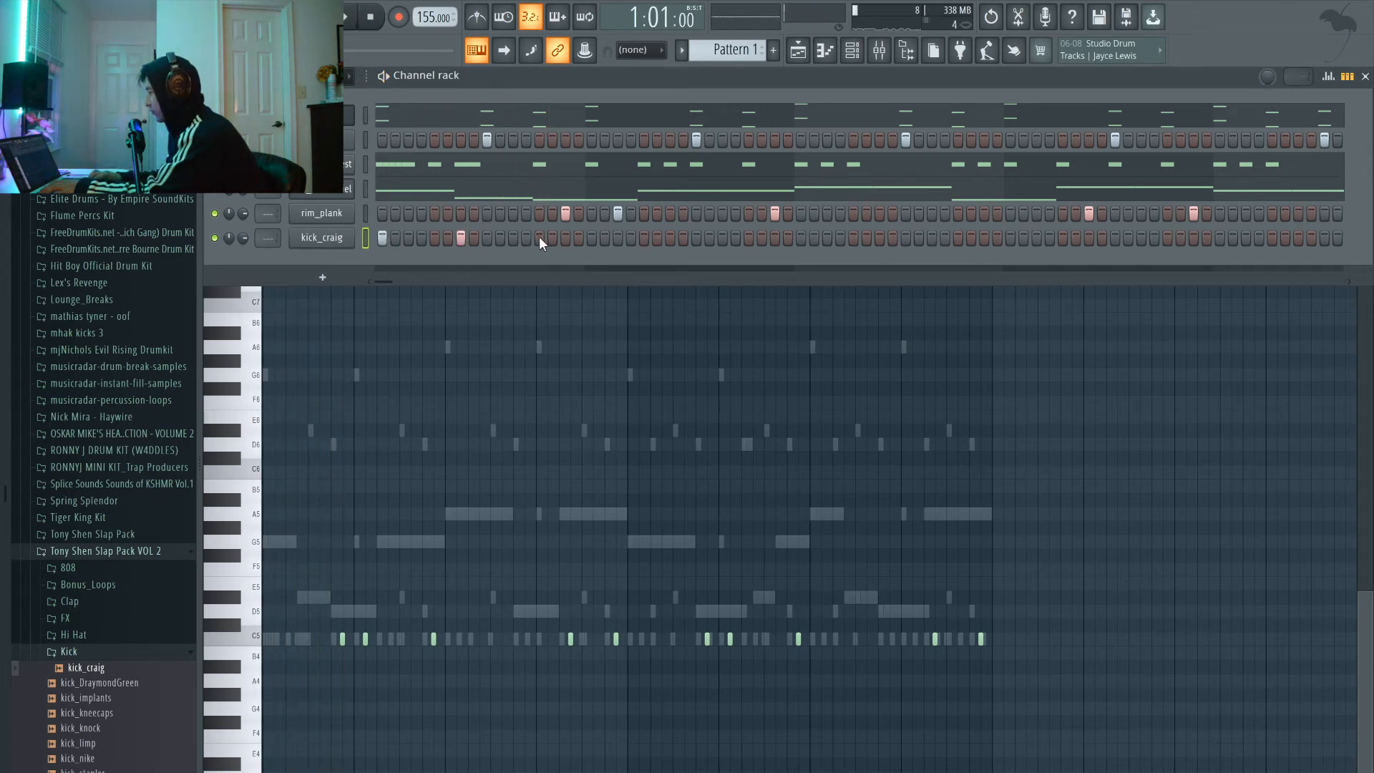
pyautogui.press('space')
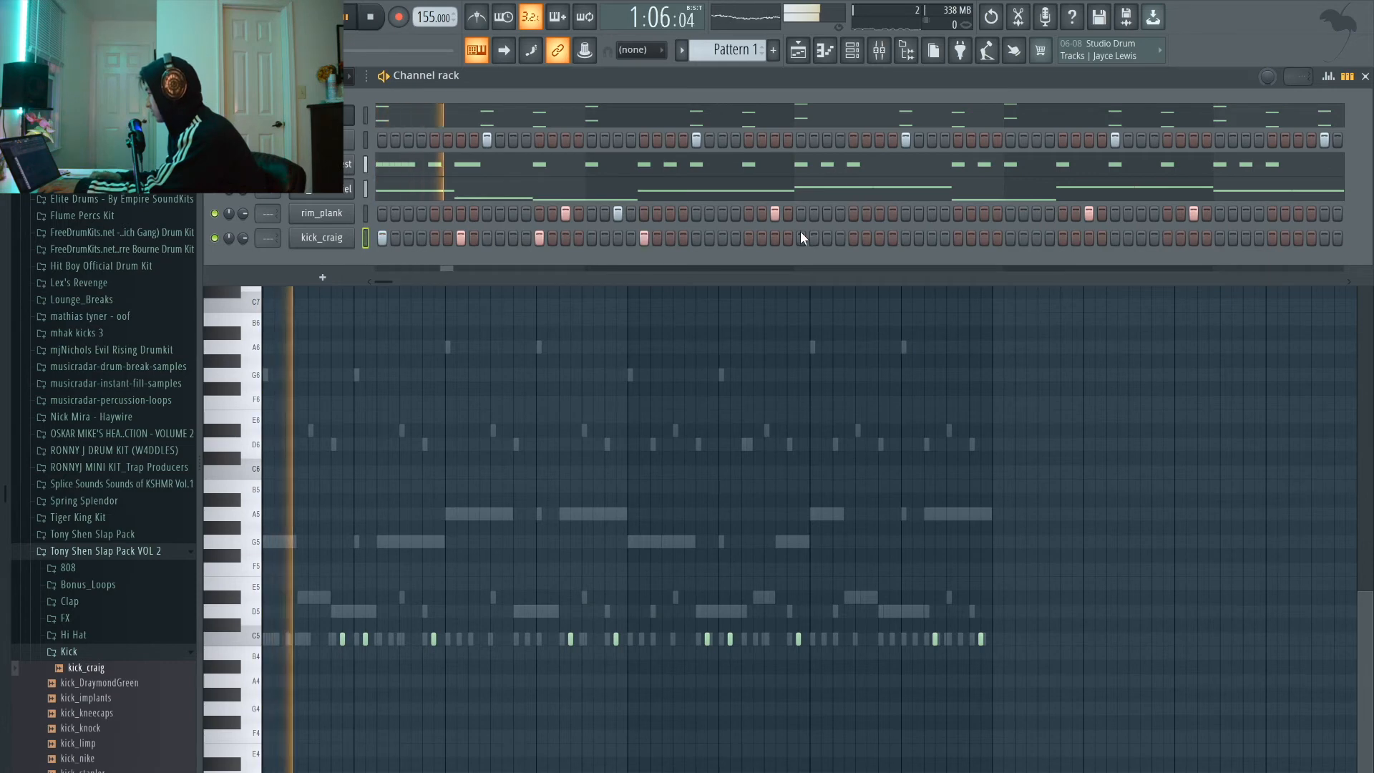
# - Place kick_craig hits on bar 3 steps 1, 7 and 13, bar 4 steps 5 and 11, and bar 5 step 1
pyautogui.click(800, 238)
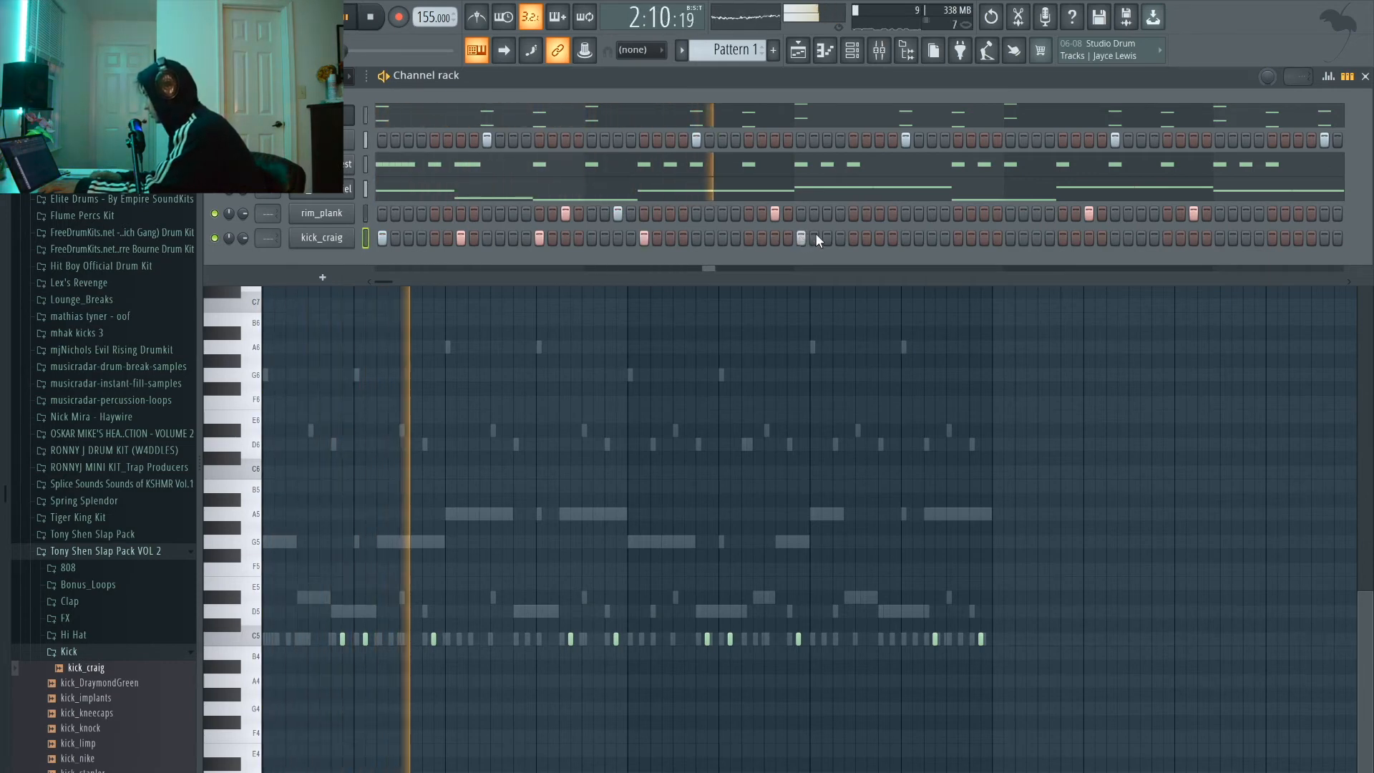
pyautogui.click(957, 237)
pyautogui.click(1063, 238)
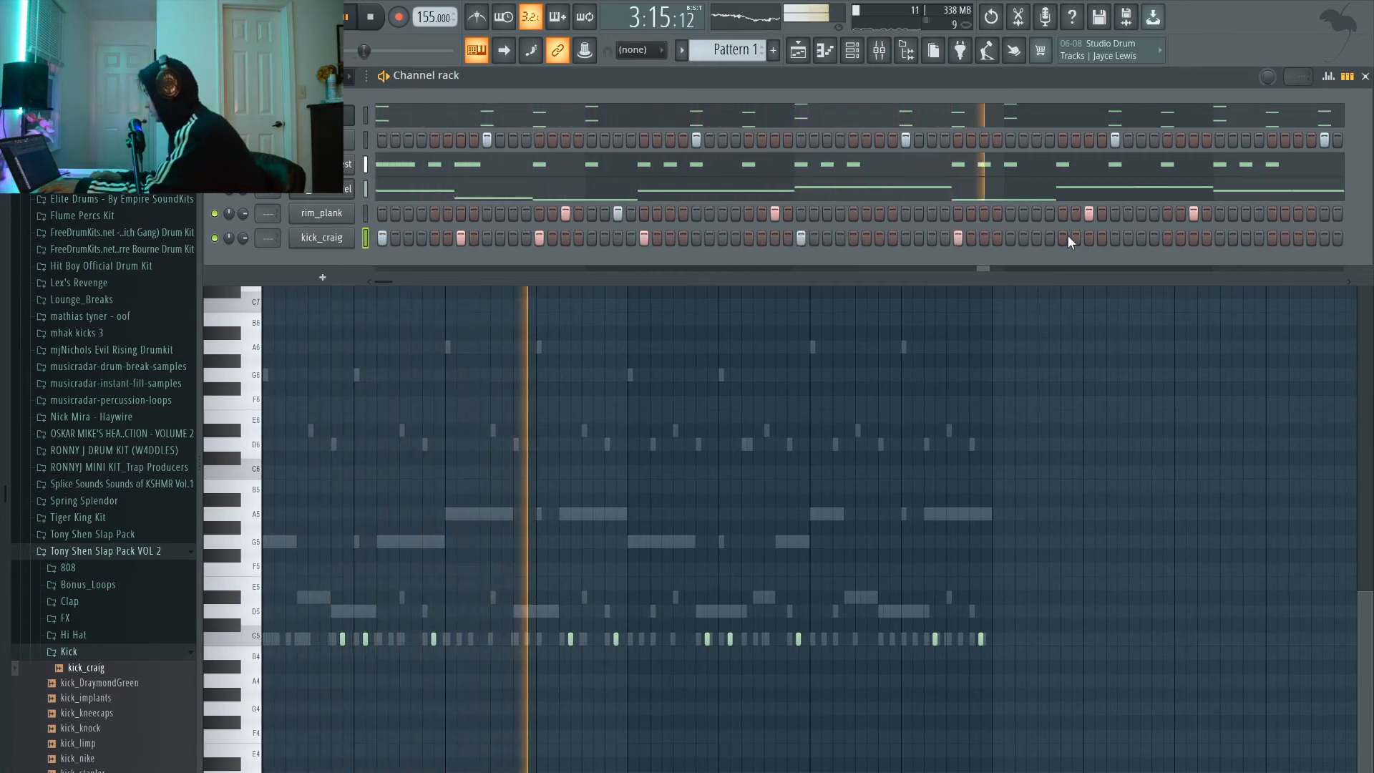
pyautogui.click(876, 237)
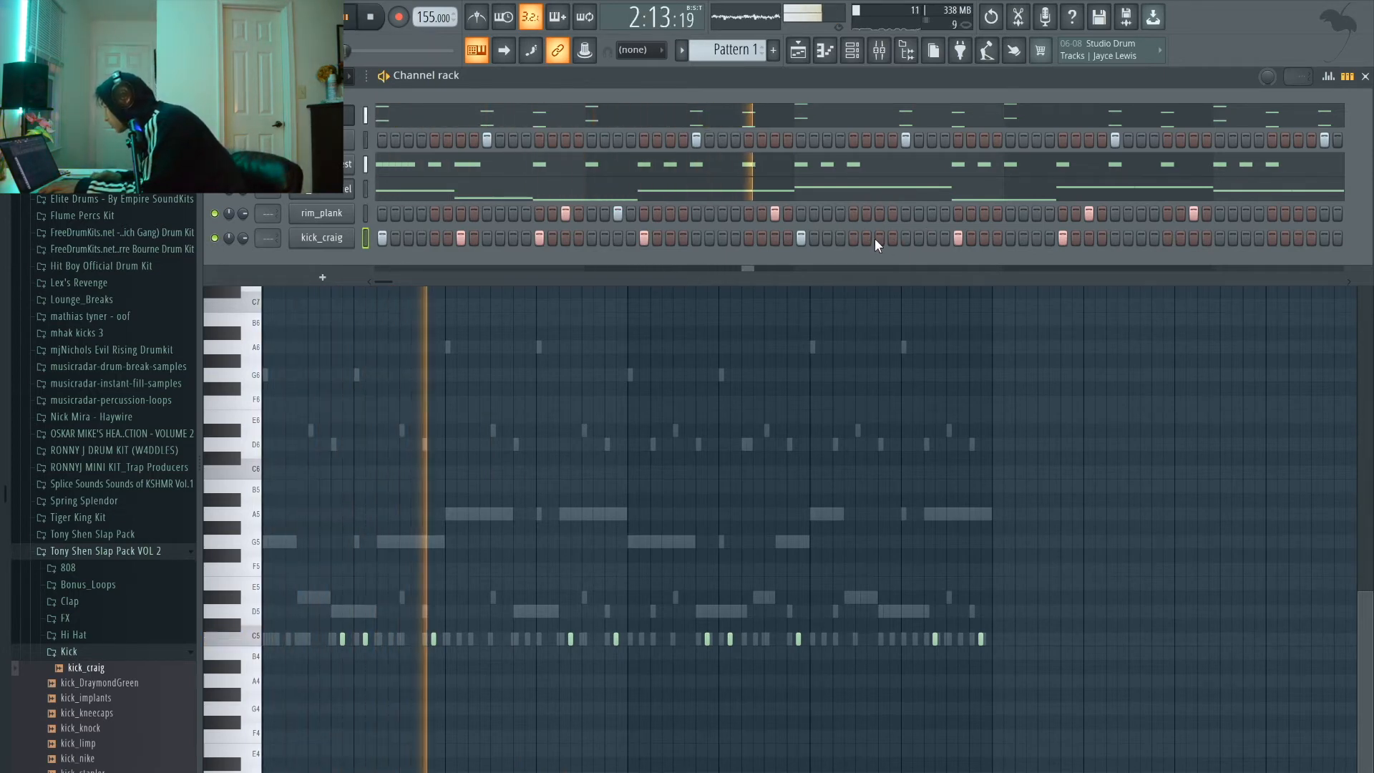
pyautogui.click(1216, 239)
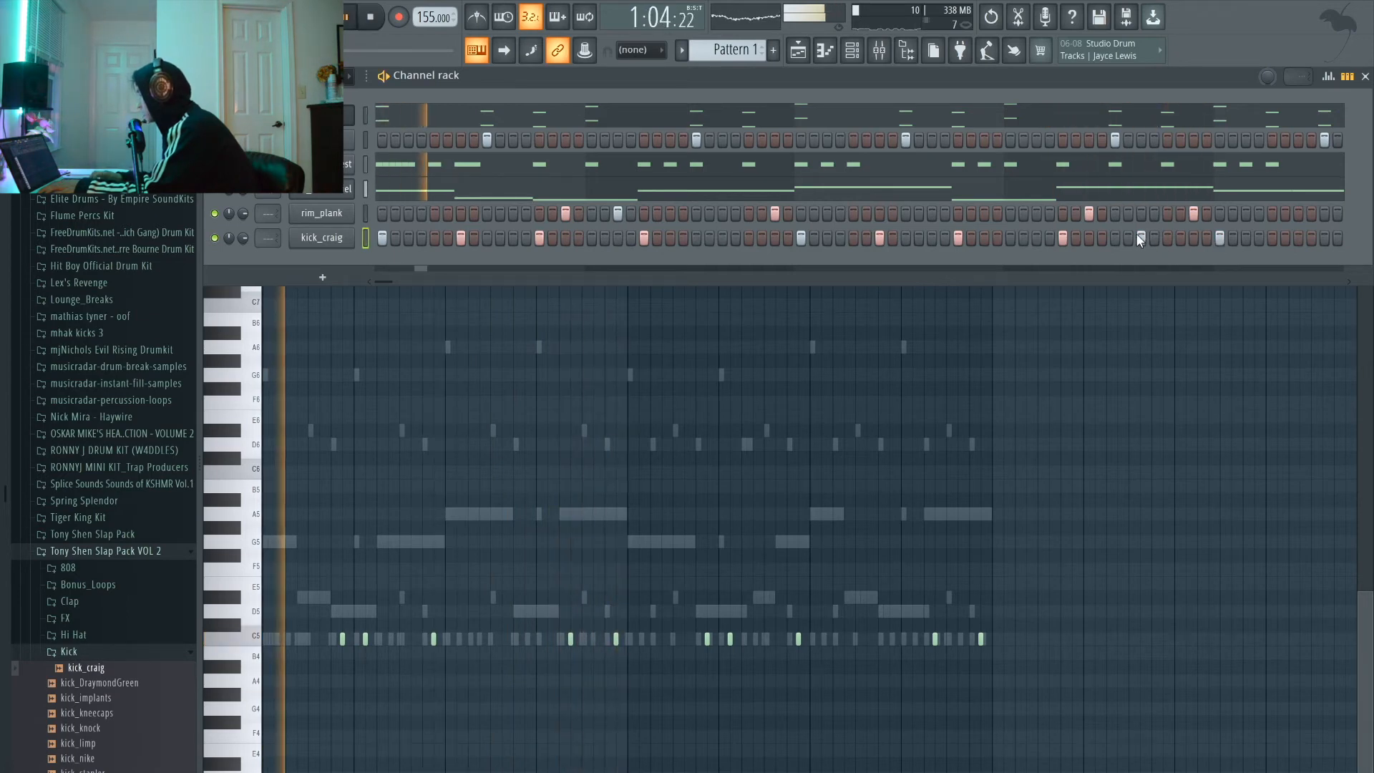
# - Continue the kick_craig pattern with hits on bar 5 steps 7 and 13 and bar 6 steps 5, 7 and 11
pyautogui.moveTo(388, 280); pyautogui.dragTo(441, 281)
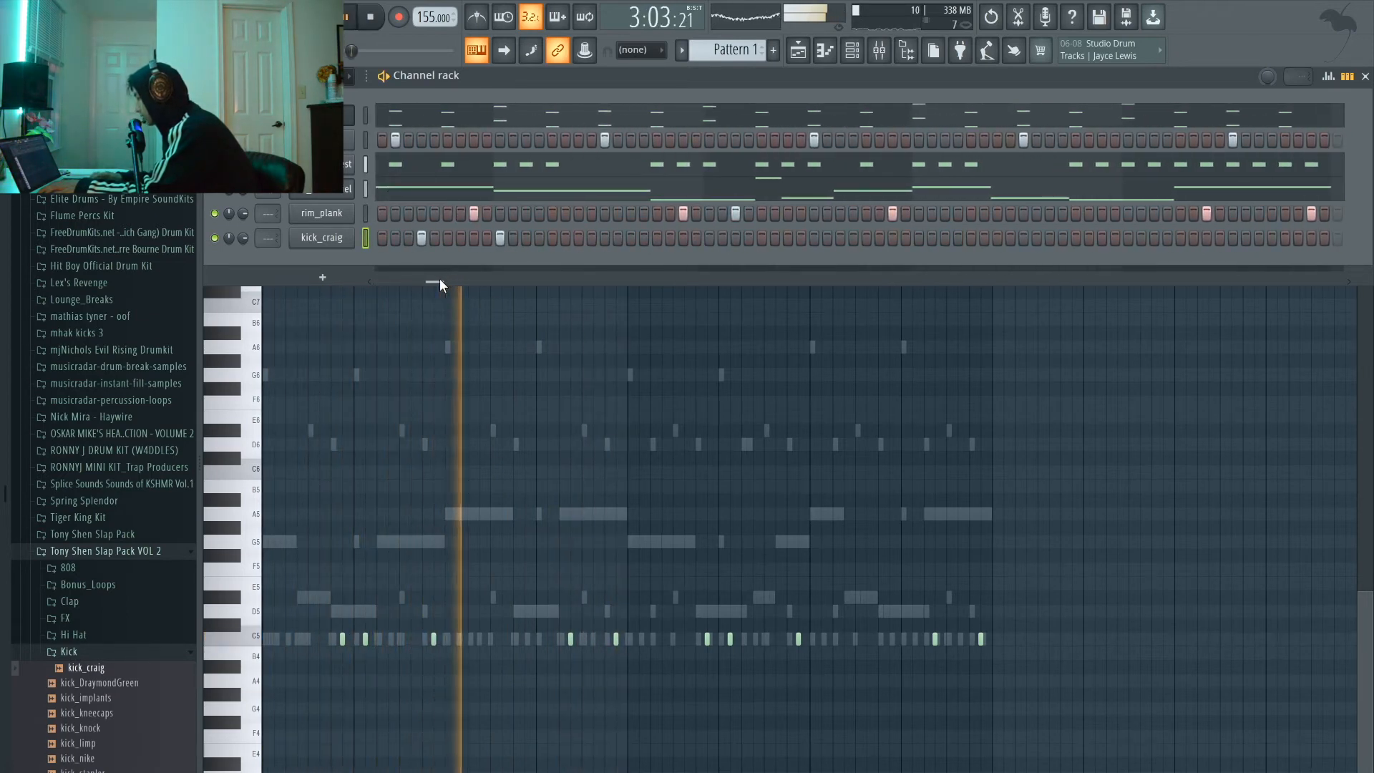
pyautogui.click(578, 238)
pyautogui.click(656, 237)
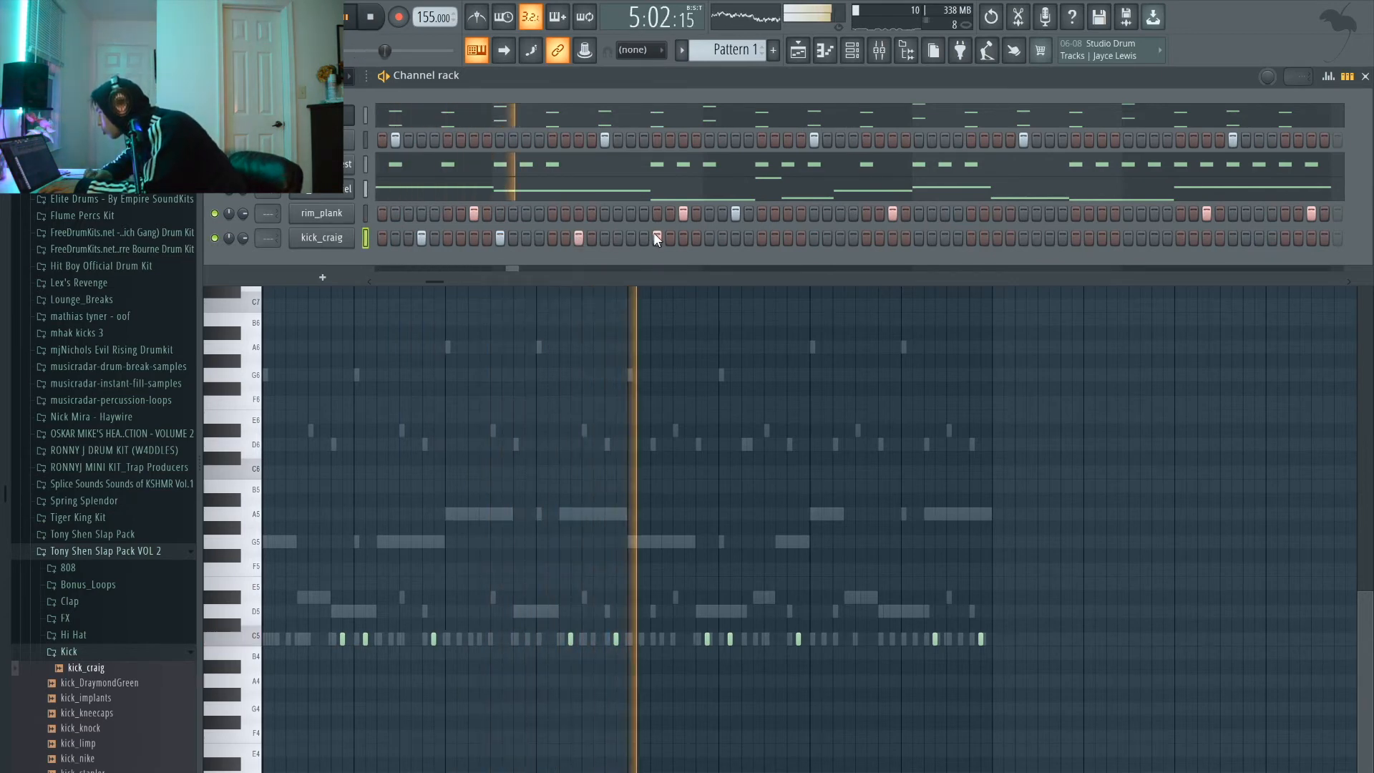
pyautogui.click(761, 237)
pyautogui.click(787, 238)
pyautogui.click(836, 238)
# - Place kick_craig hits on bar 7 steps 1, 7 and 13 and bar 8 step 5, and stop playback after listening
pyautogui.click(919, 237)
pyautogui.click(997, 238)
pyautogui.click(1076, 238)
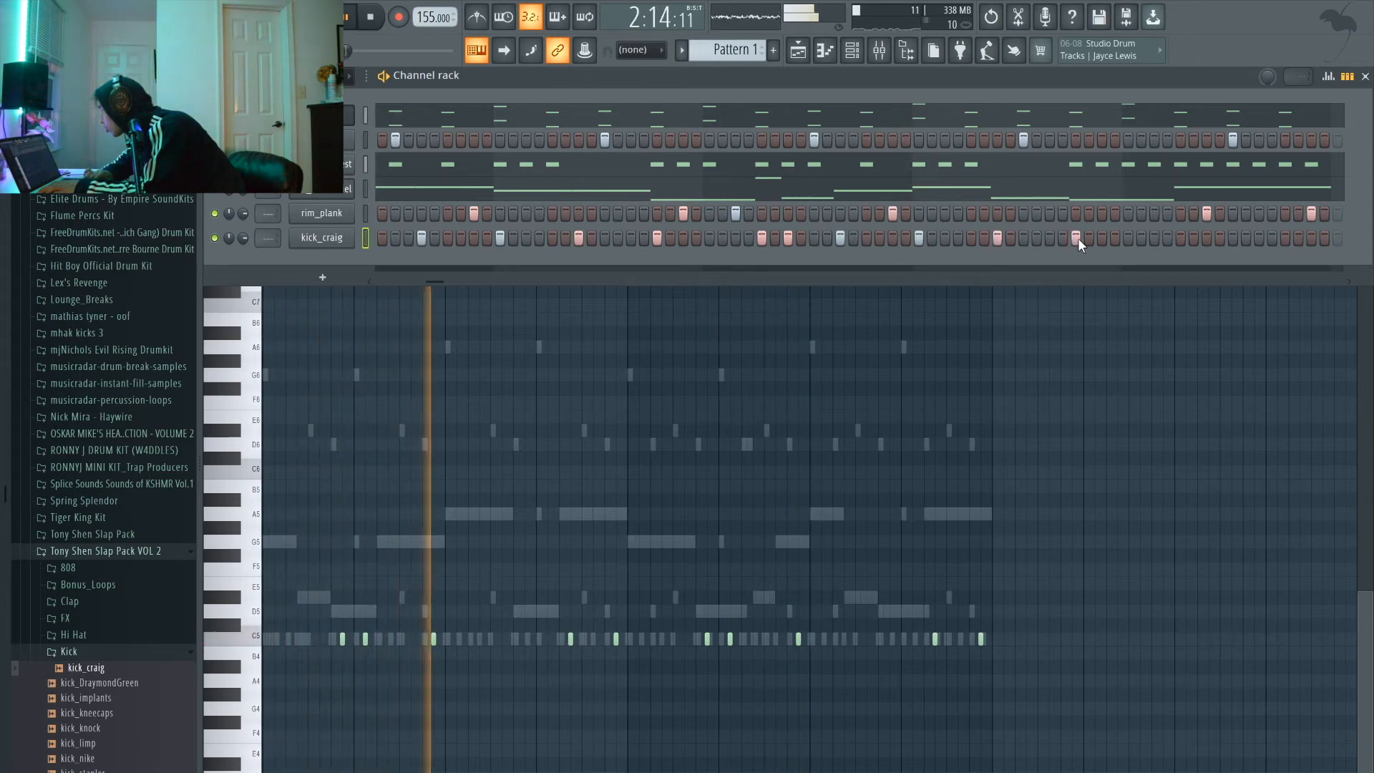
pyautogui.click(1181, 237)
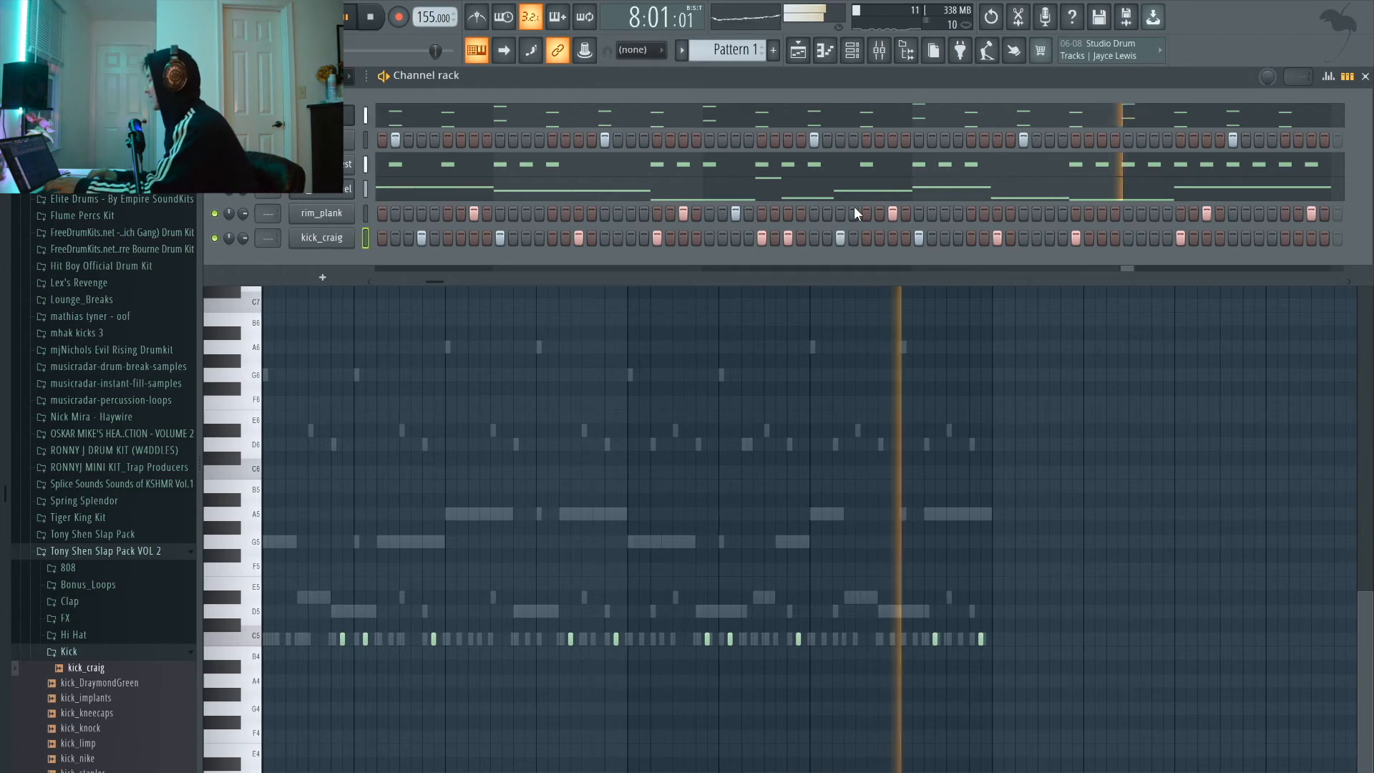
pyautogui.press('space')
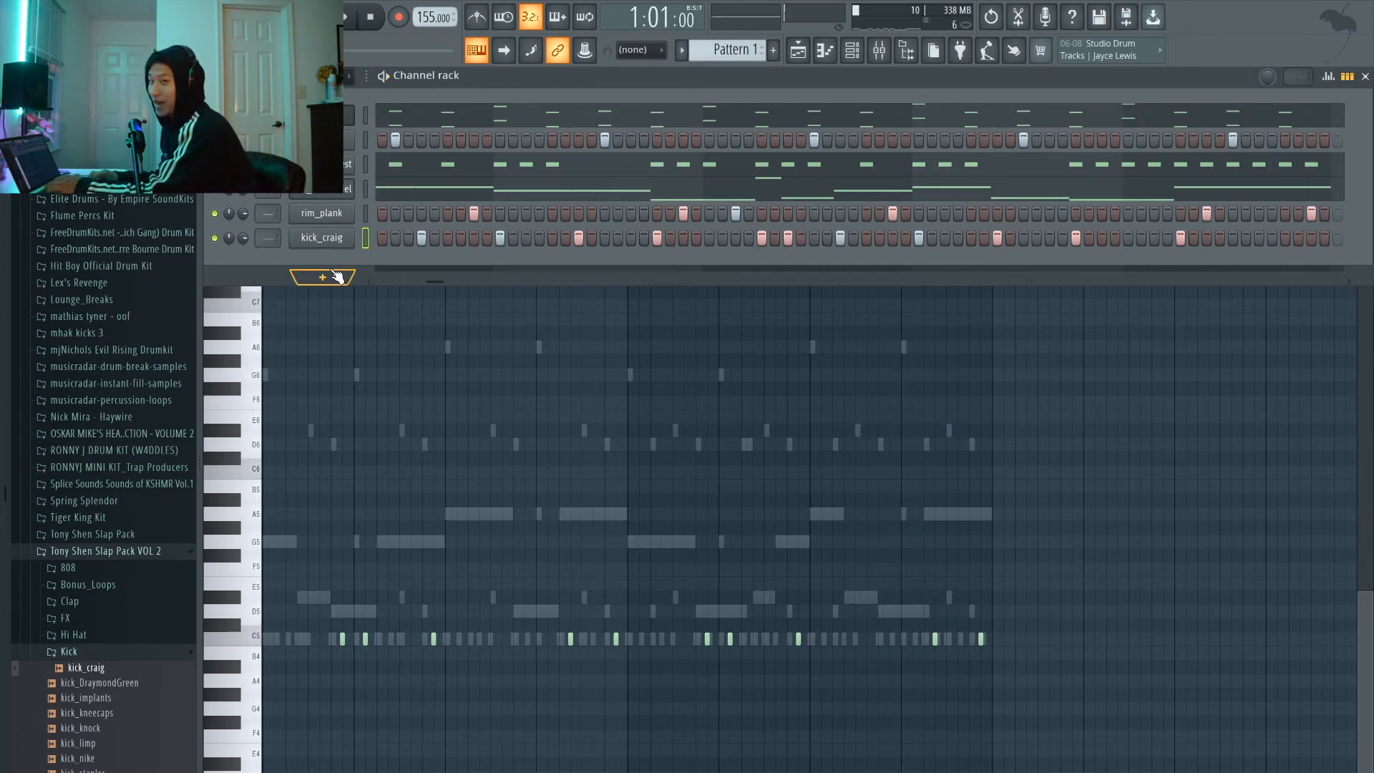
# - Add a Sytrus instrument channel and load its Hot air flute preset
pyautogui.click(330, 277)
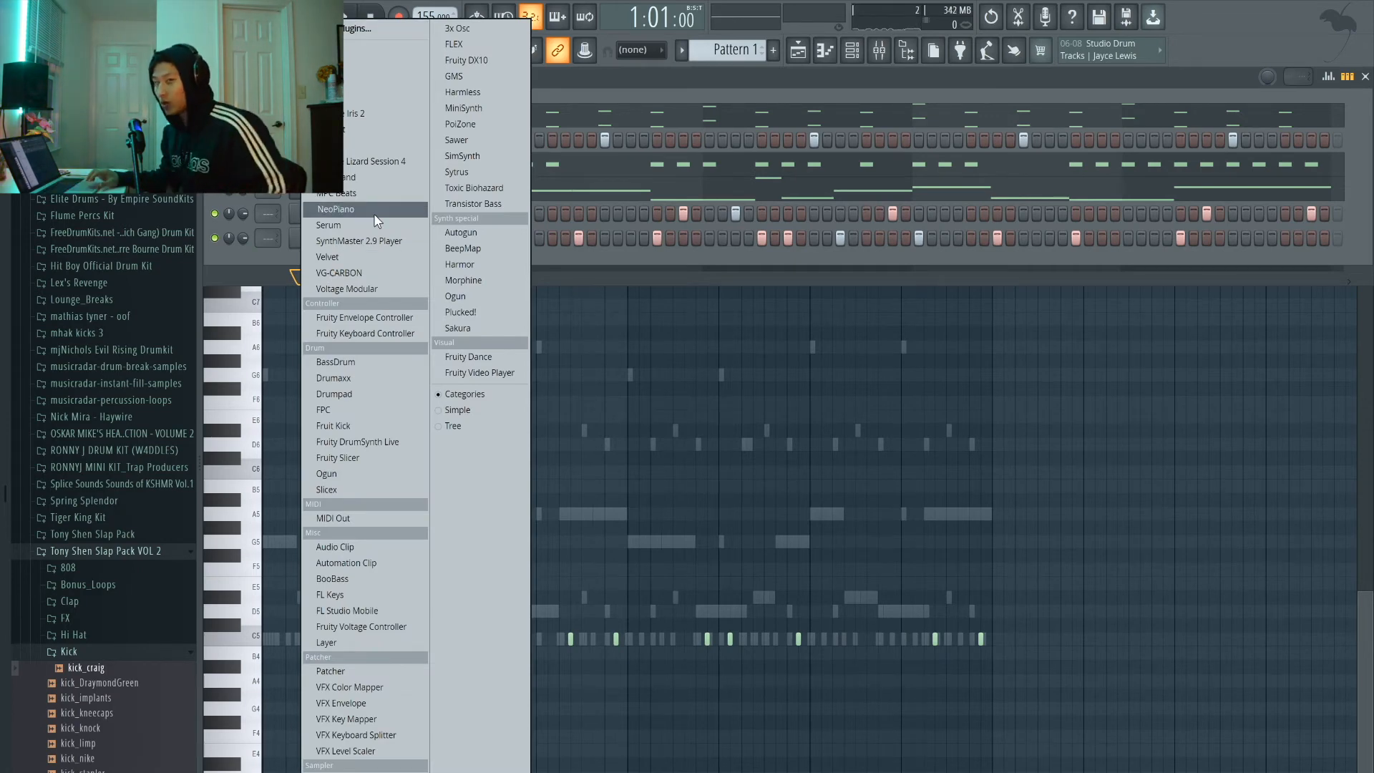
pyautogui.click(461, 172)
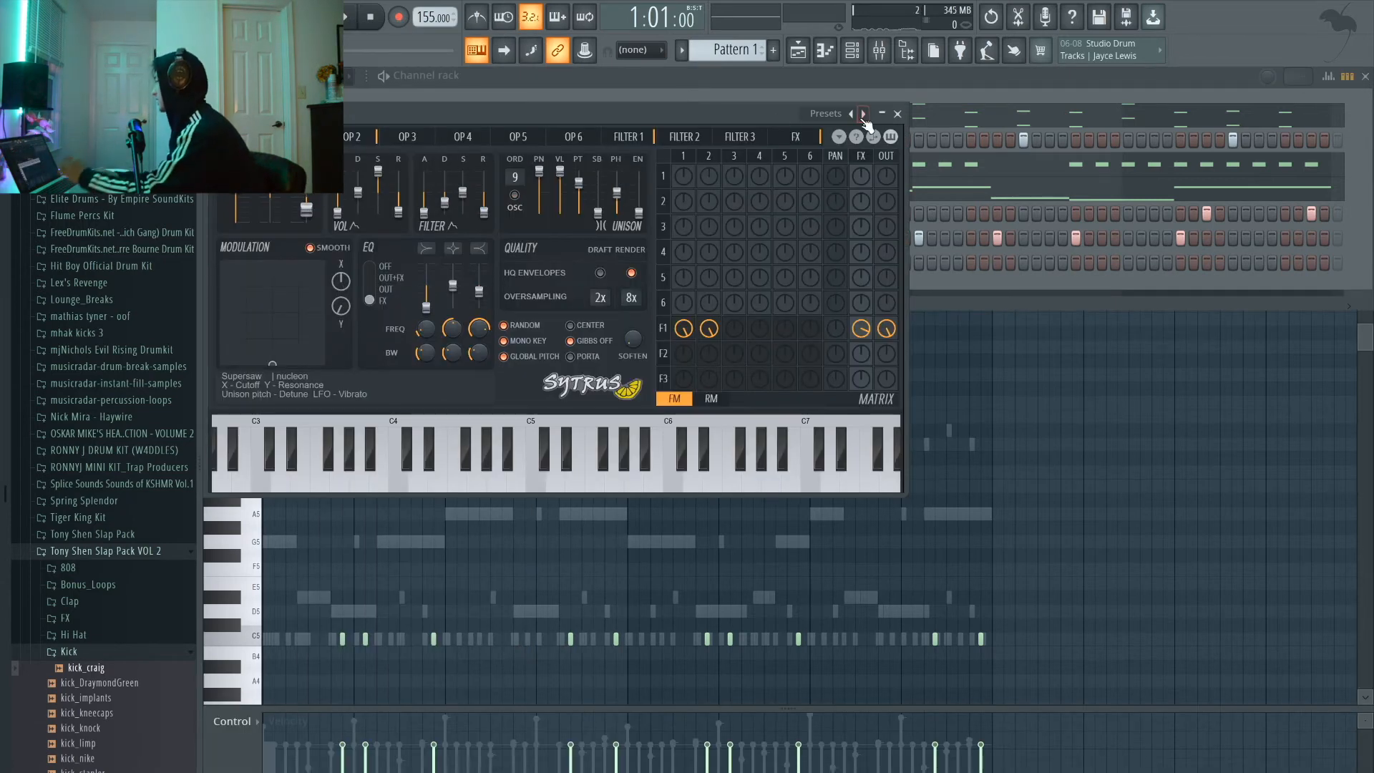
pyautogui.click(863, 114)
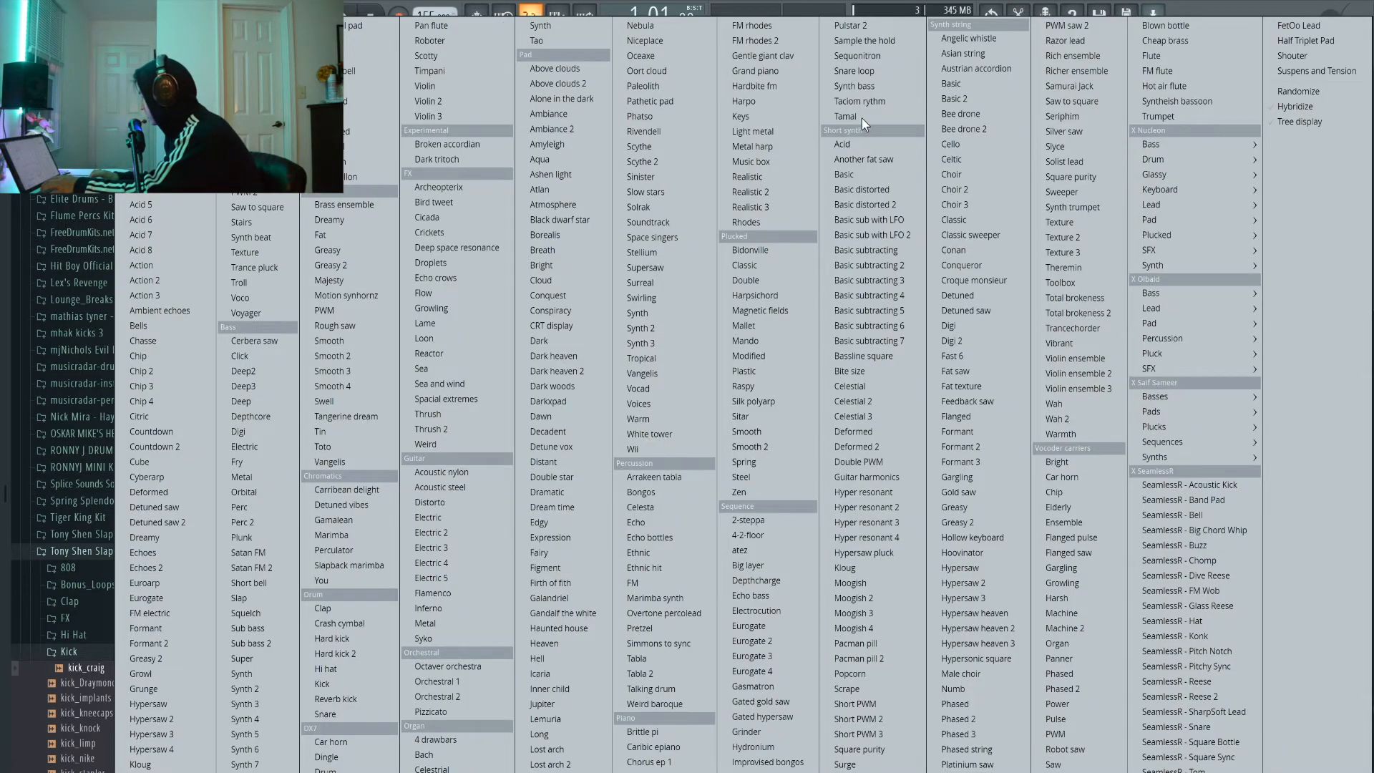
pyautogui.click(1186, 80)
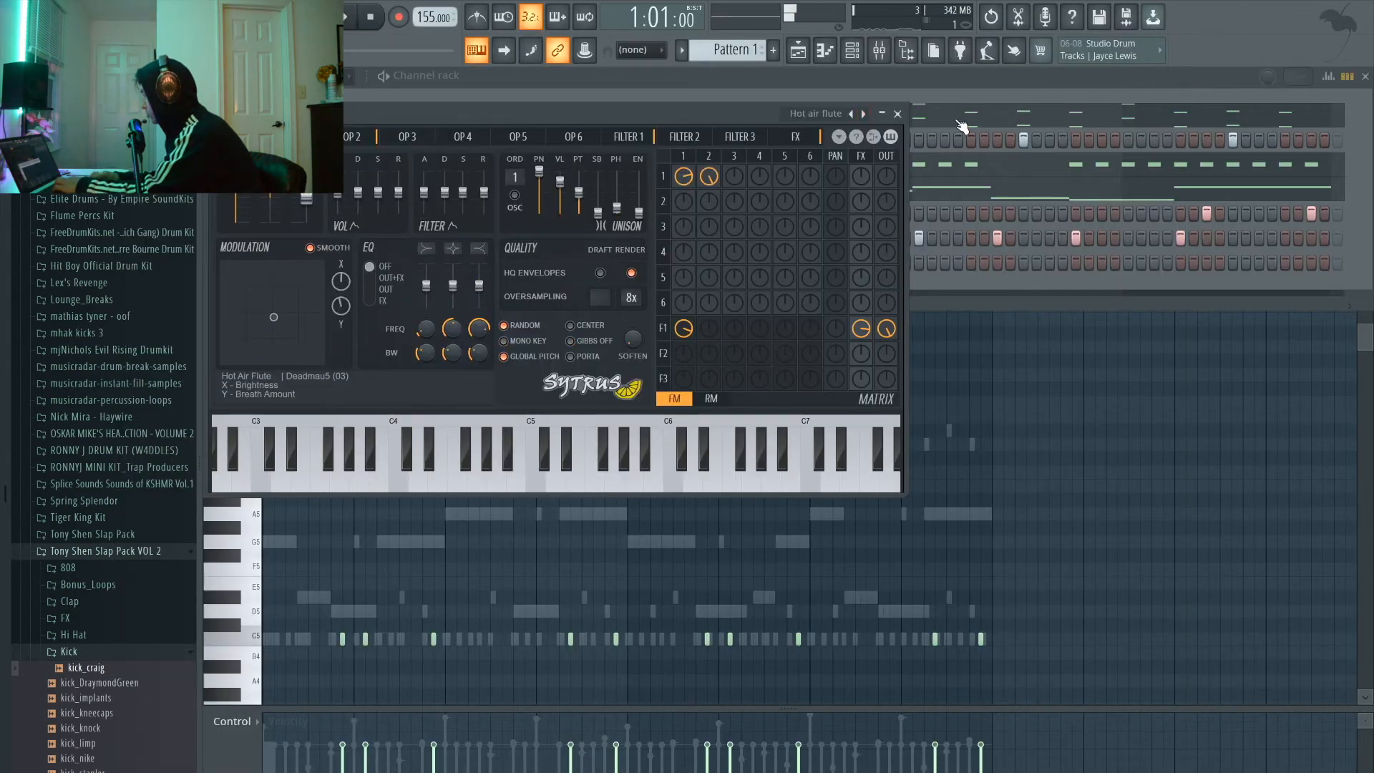
# - Audition the neighbouring Sytrus presets, settle on the Flute preset and close the instrument window
pyautogui.click(862, 115)
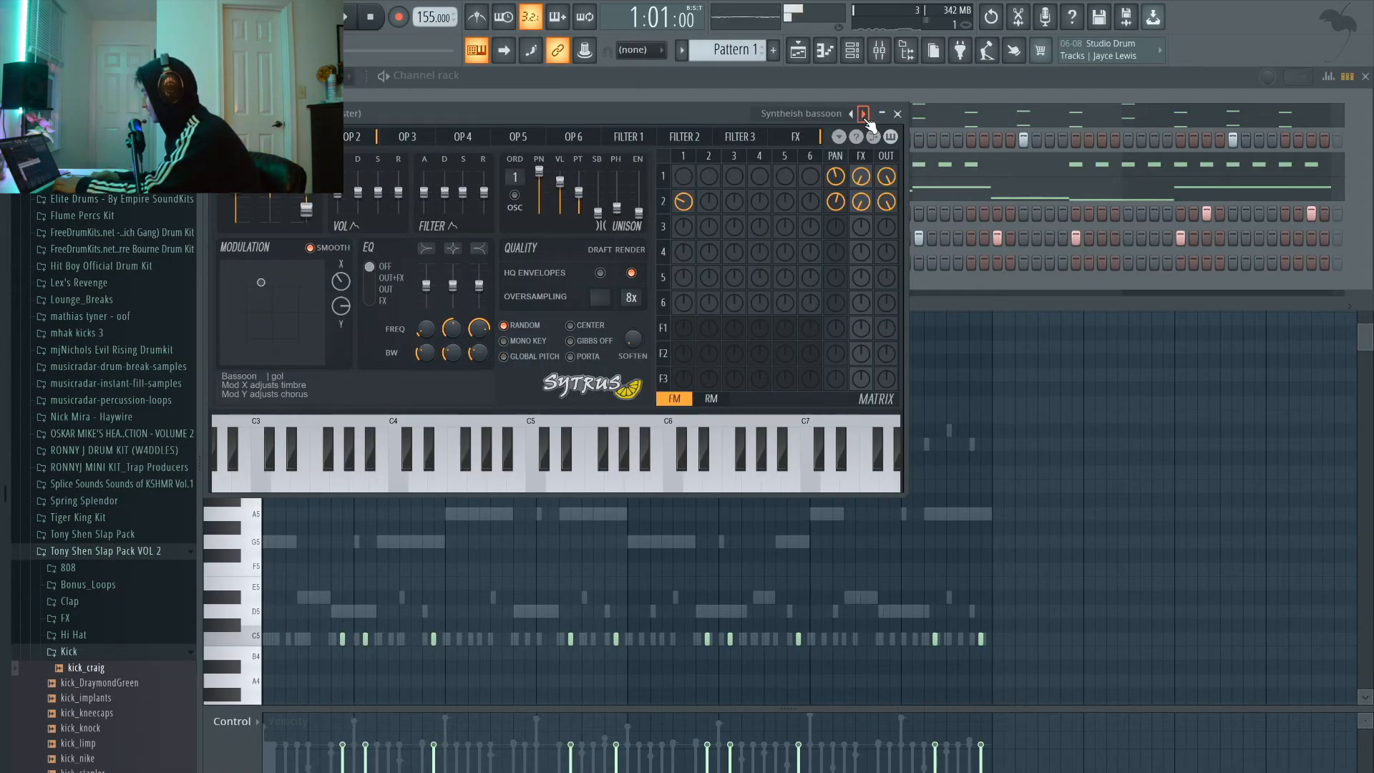
pyautogui.click(863, 114)
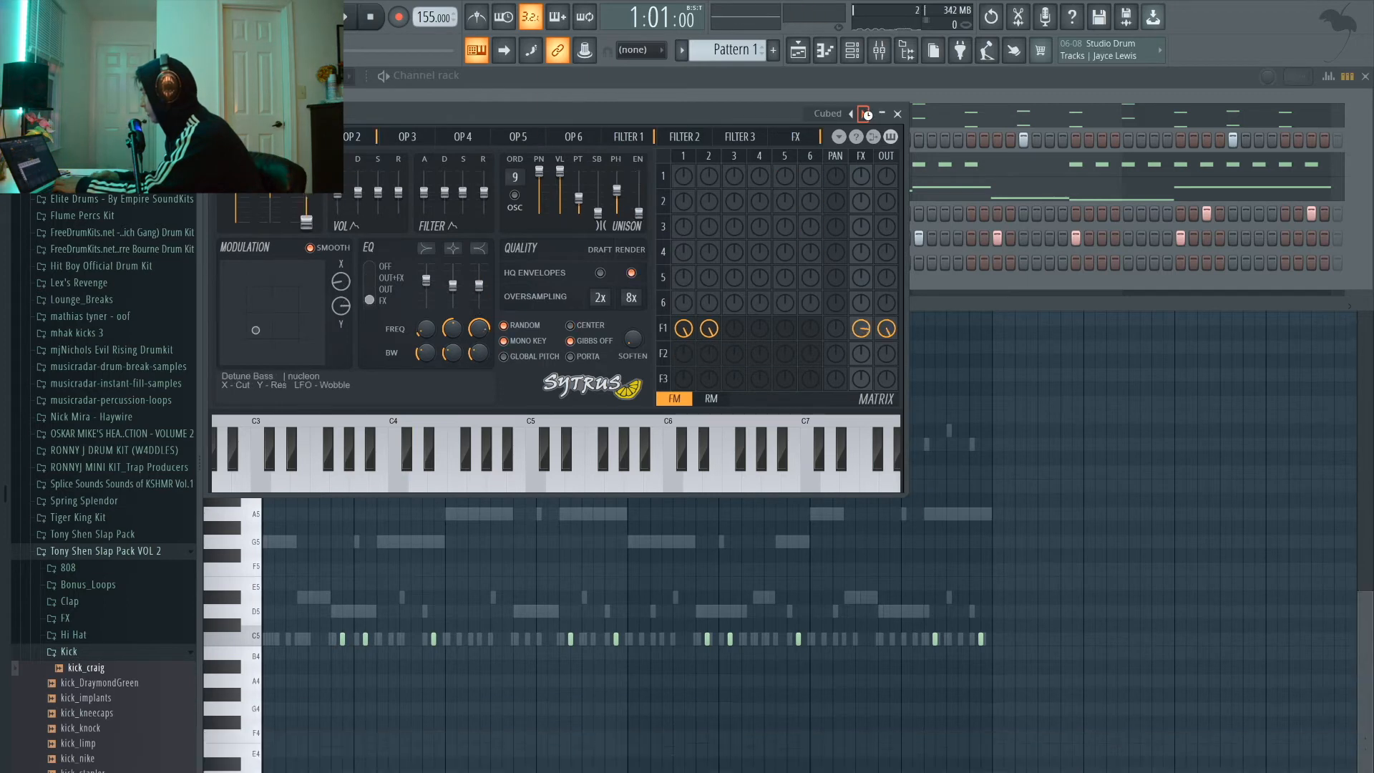
pyautogui.click(853, 115)
pyautogui.click(853, 114)
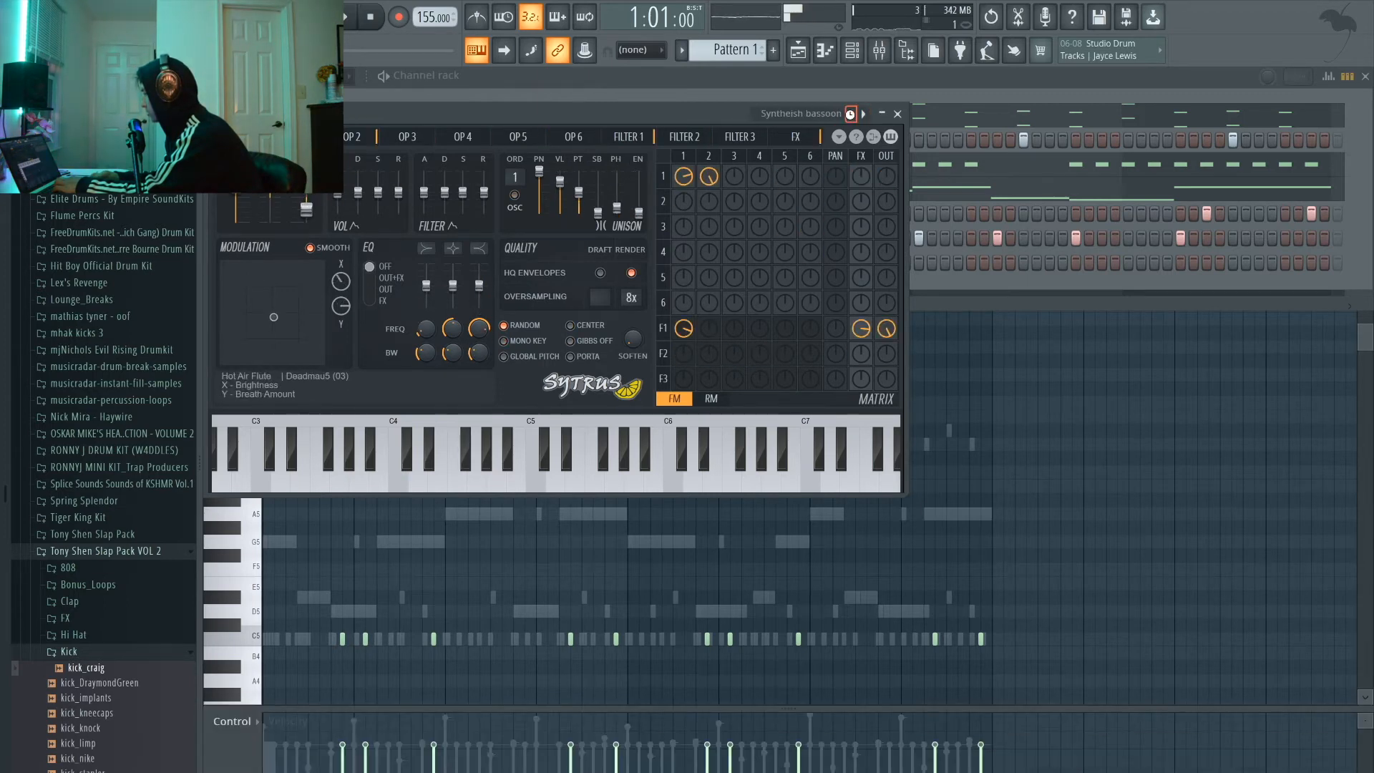
pyautogui.click(852, 114)
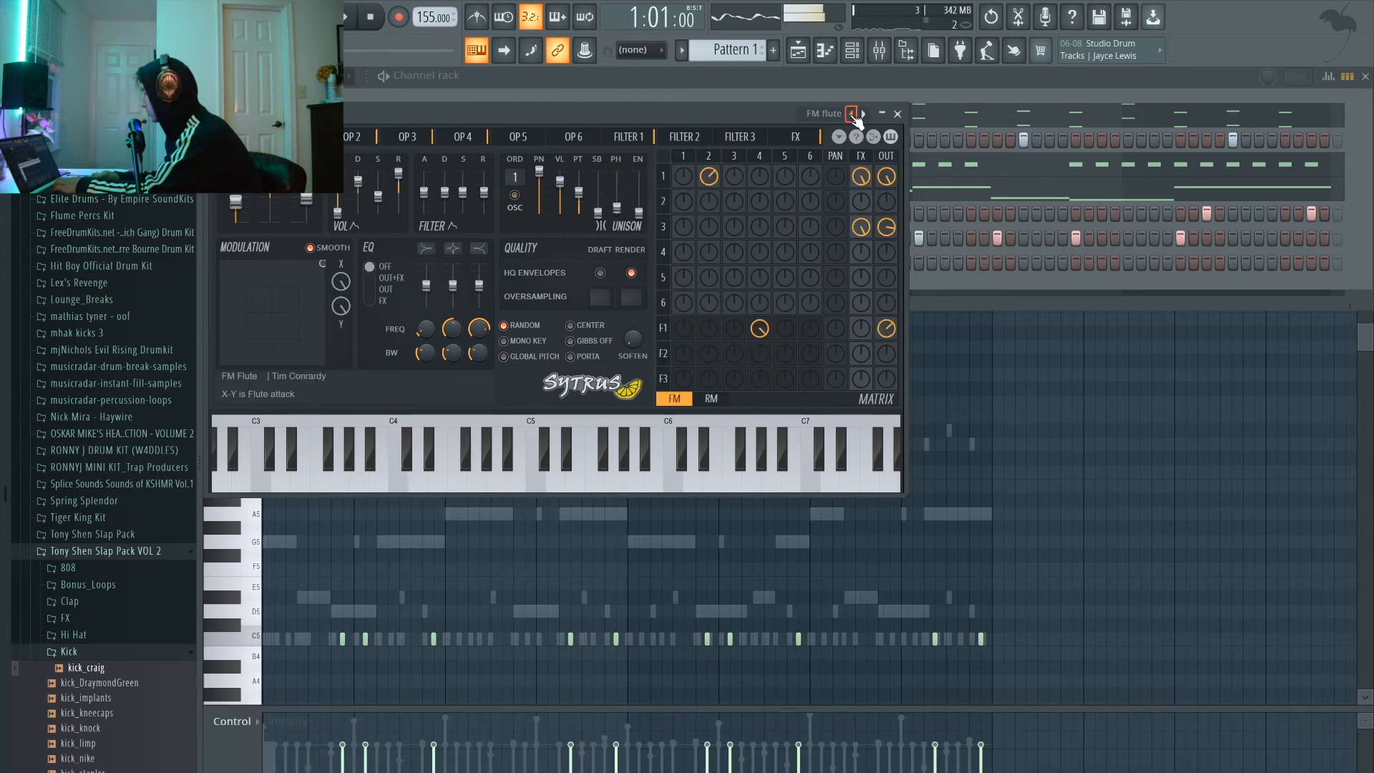
pyautogui.click(852, 114)
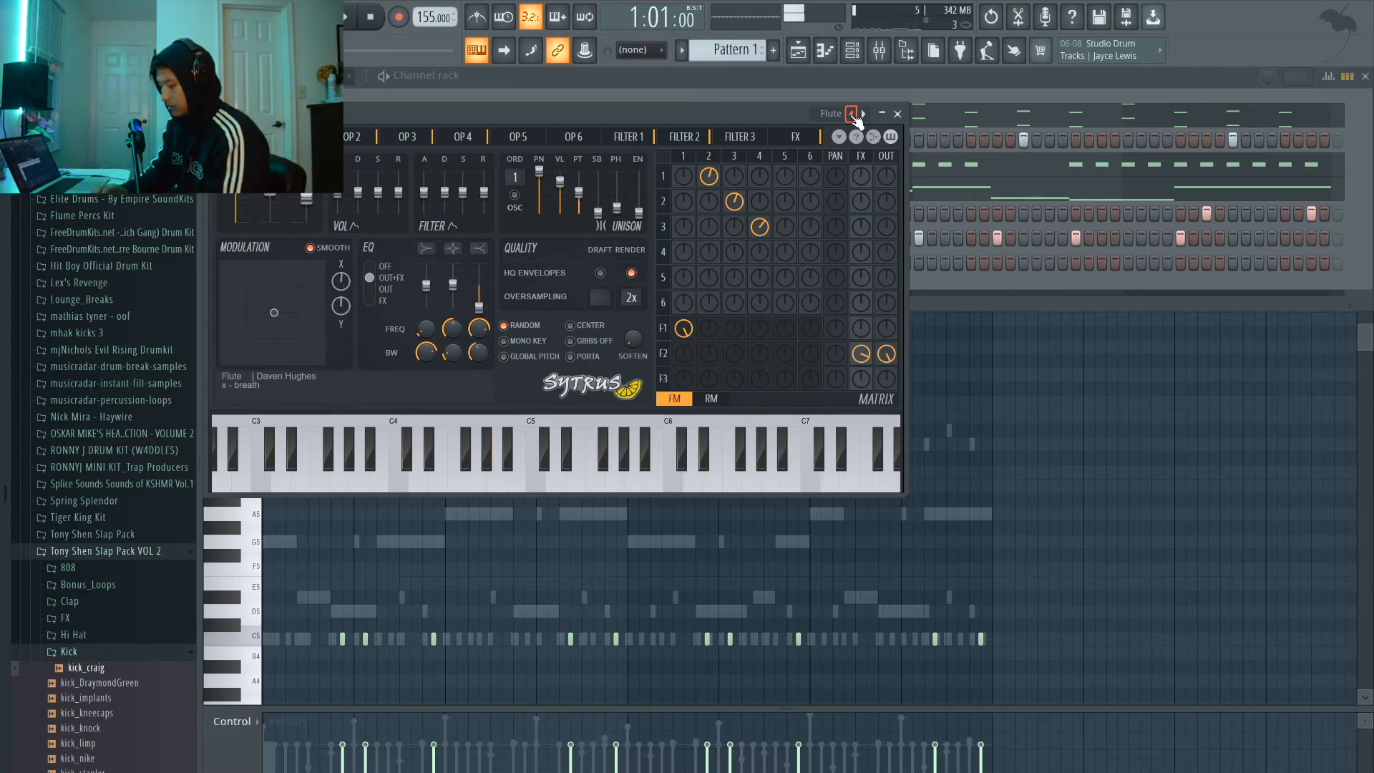
pyautogui.click(897, 113)
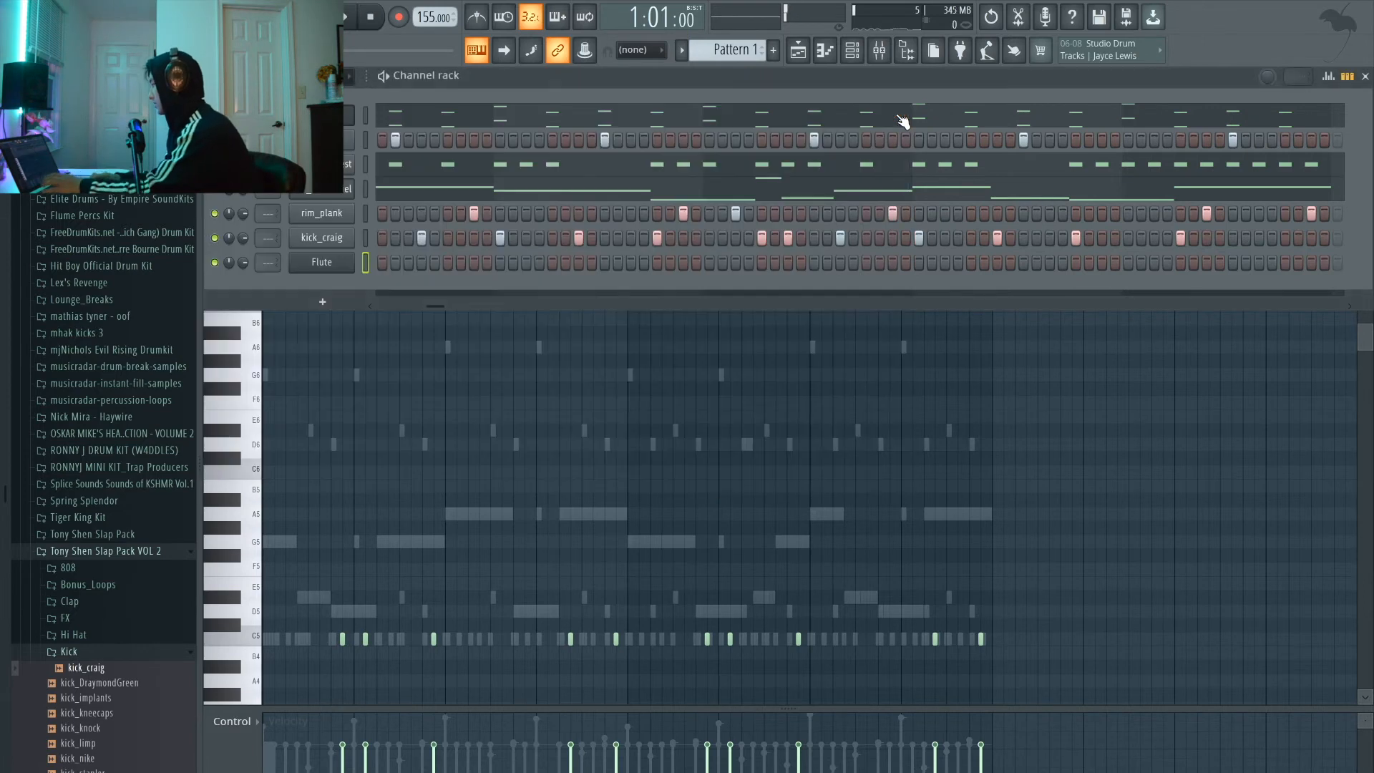
# - Open the Flute channel in the piano roll and play the pattern against the empty part
pyautogui.press('F6')
pyautogui.click(585, 82)
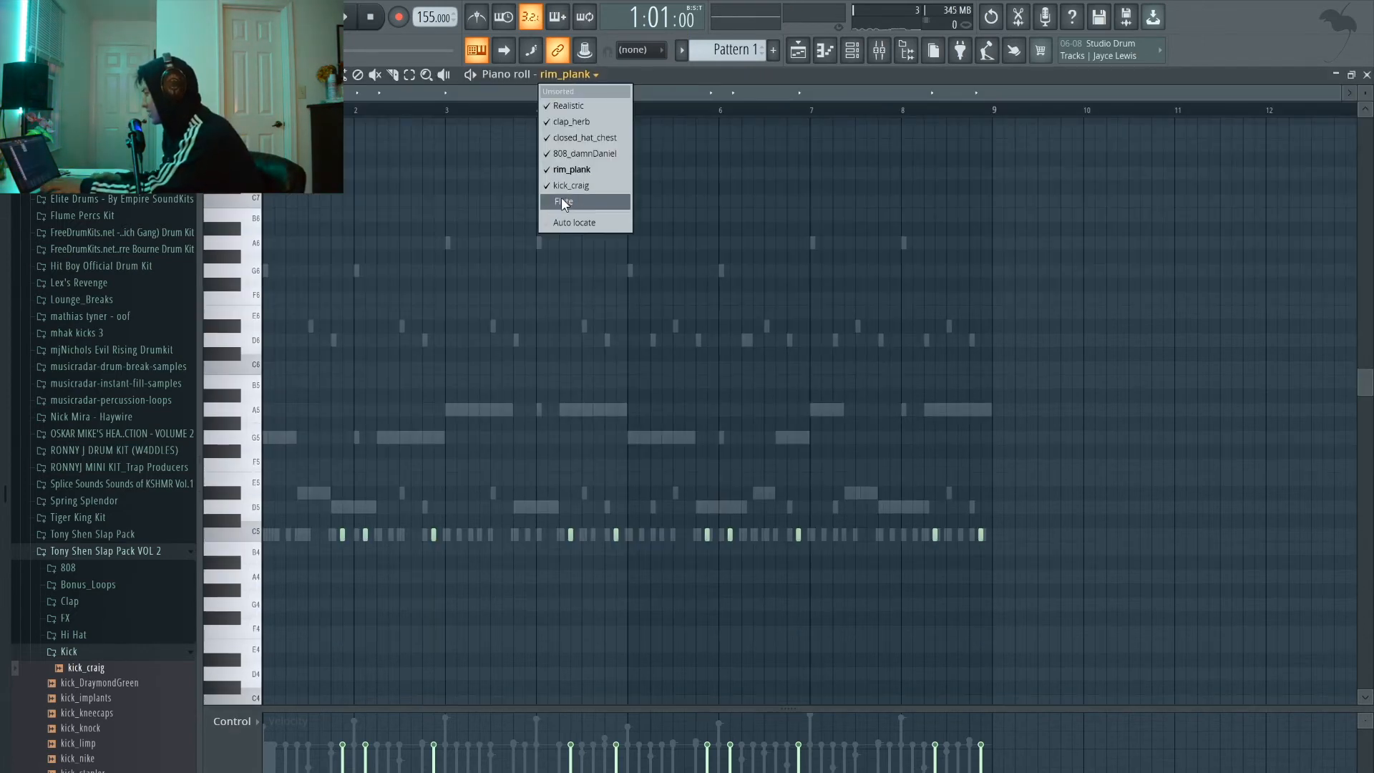
pyautogui.click(561, 197)
pyautogui.press('space')
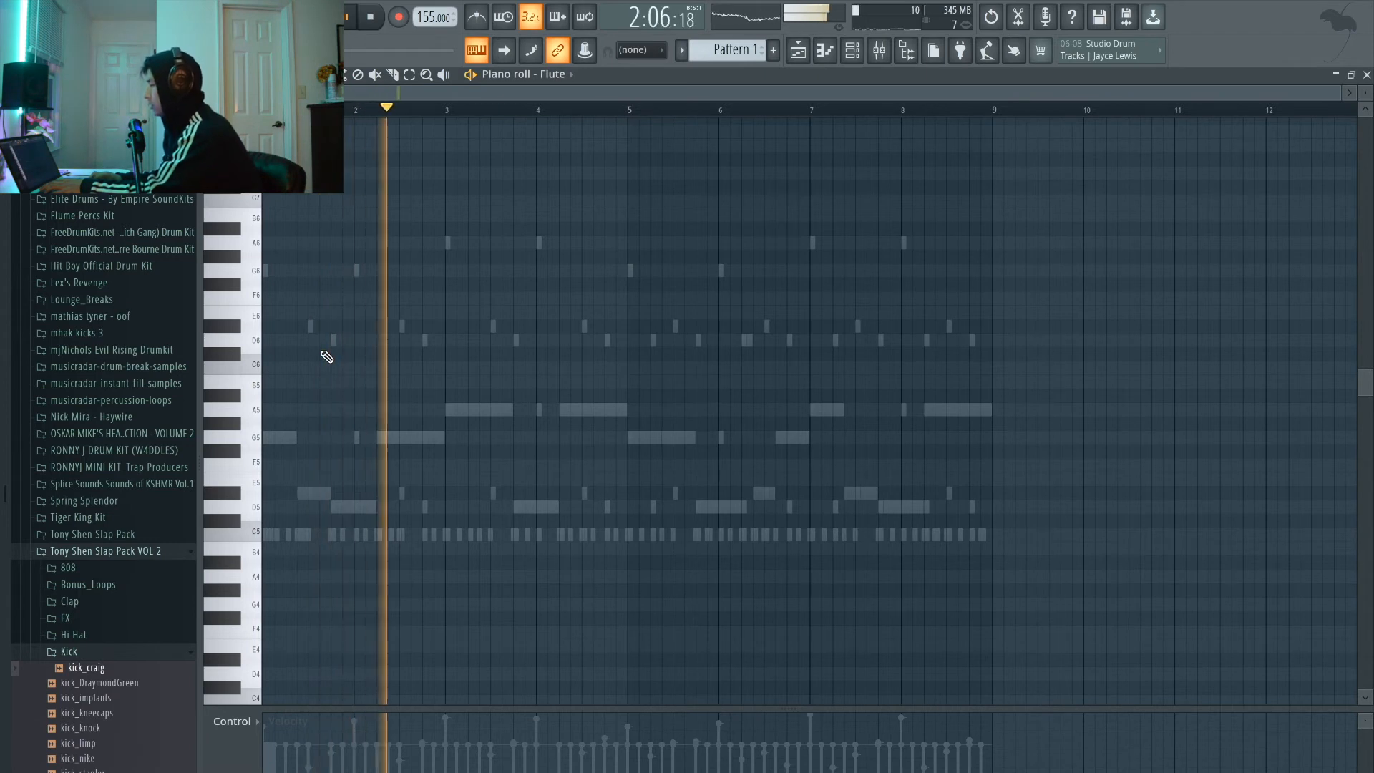
pyautogui.press('space')
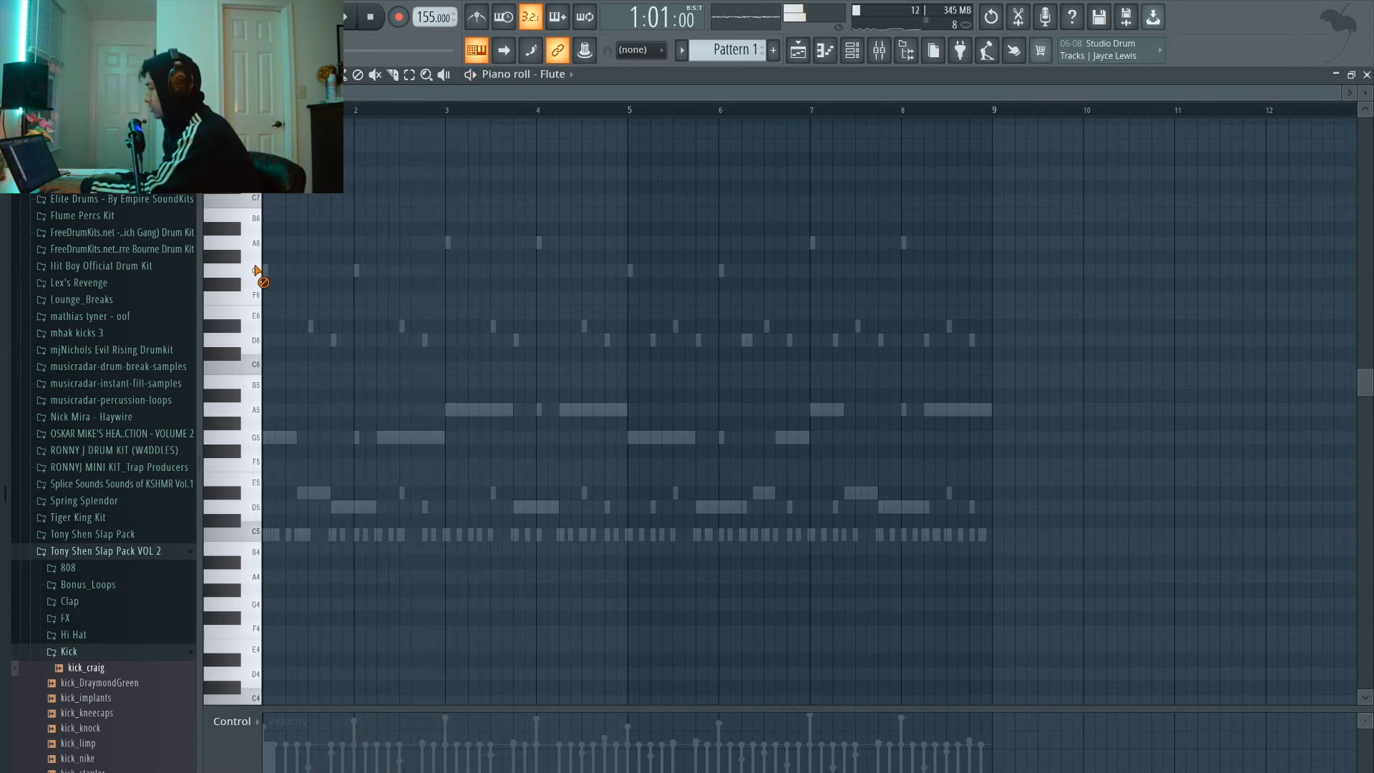
# - Draw a G6 flute note about half a bar long at the start of bar 1, listening to the pattern
pyautogui.press('space')
pyautogui.moveTo(265, 269); pyautogui.dragTo(307, 272)
pyautogui.scroll(3, 318, 277)
pyautogui.press('space')
pyautogui.scroll(2, 307, 282)
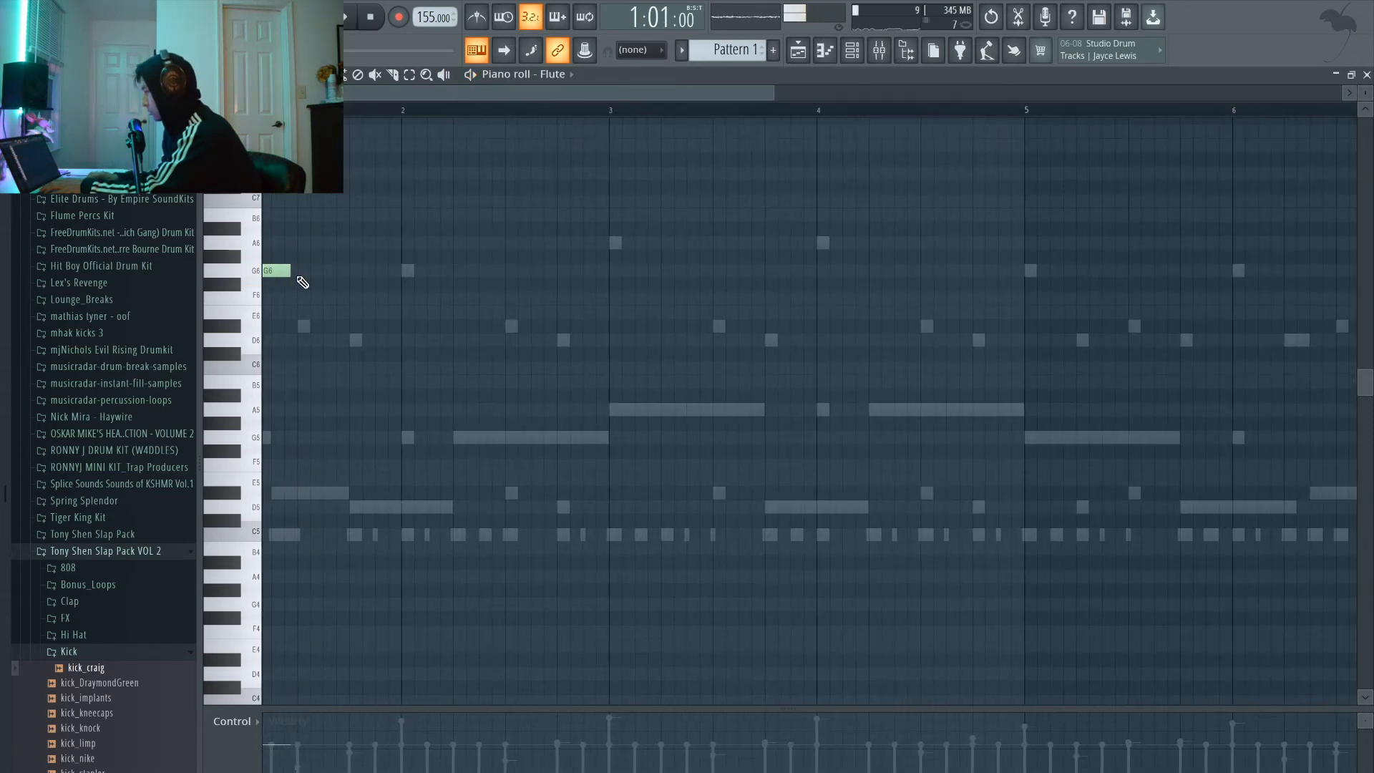
# - Add a two-step D6 flute note on bar 1 step 13, followed by a two-step D#6 on step 15
pyautogui.click(344, 340)
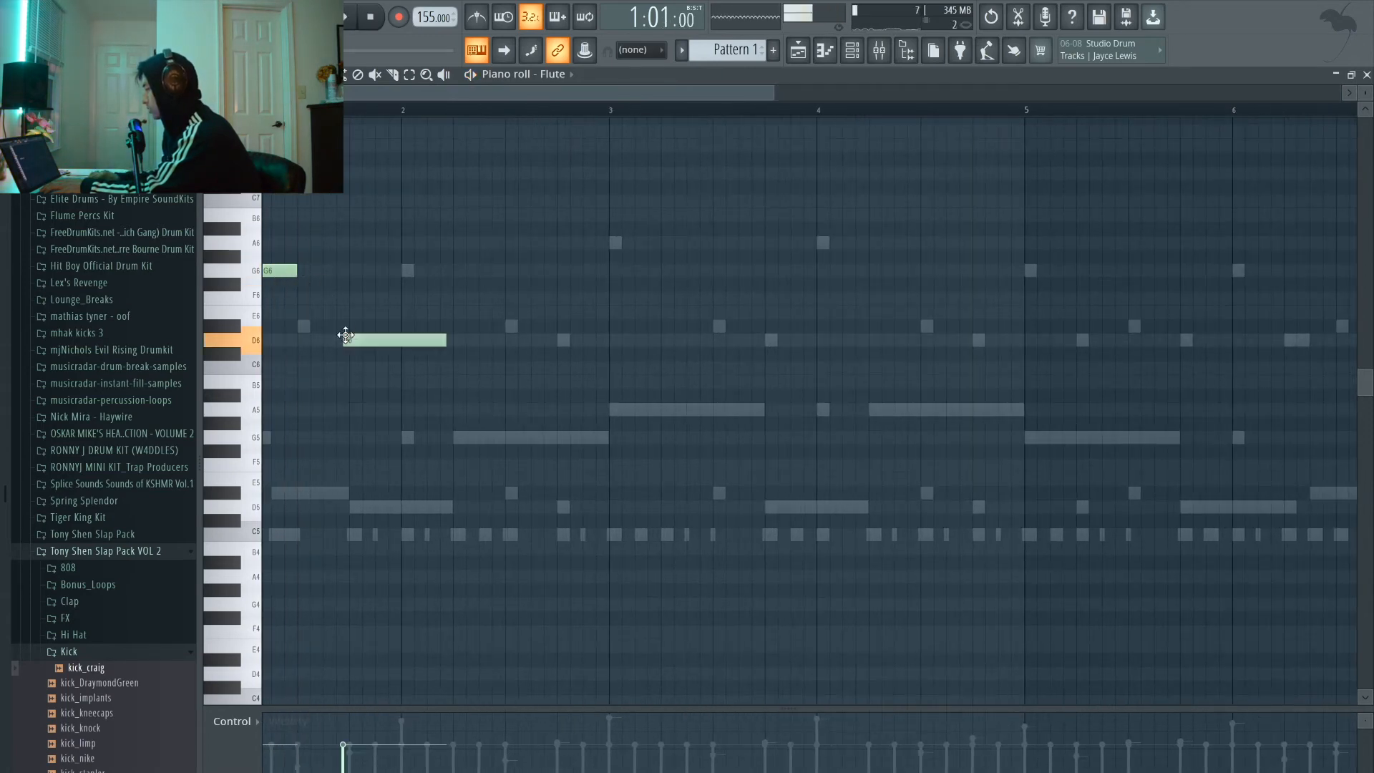
pyautogui.scroll(1, 369, 337)
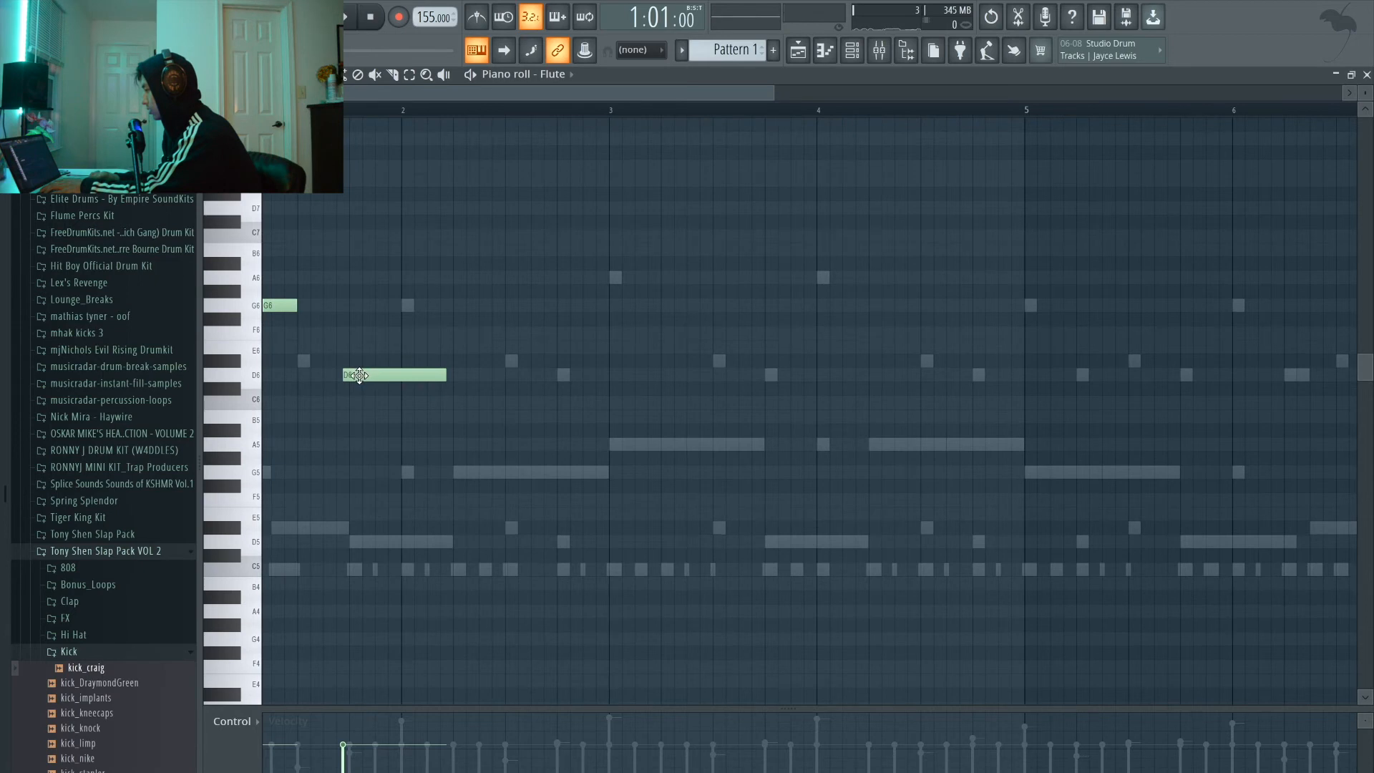
pyautogui.press('space')
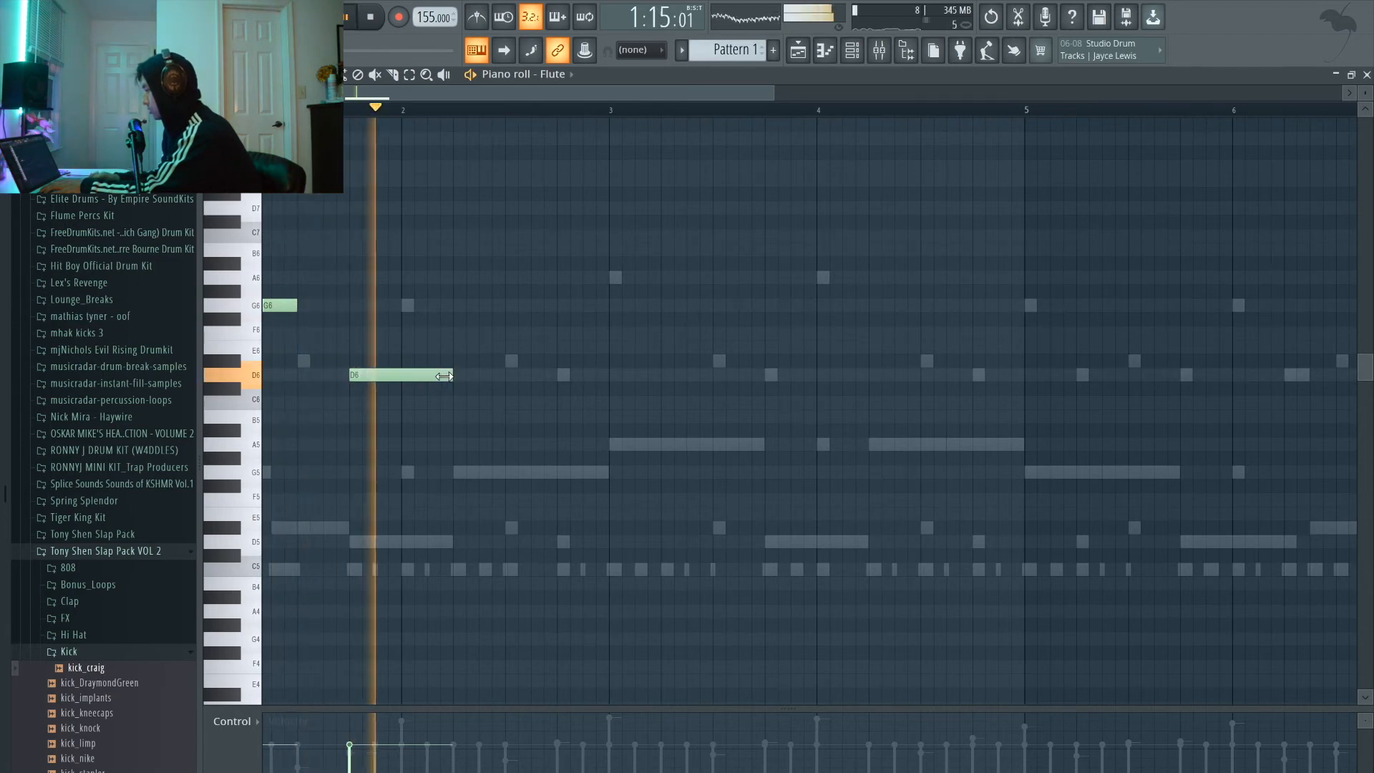
pyautogui.press('space')
pyautogui.moveTo(451, 375); pyautogui.dragTo(379, 377)
pyautogui.doubleClick(369, 372)
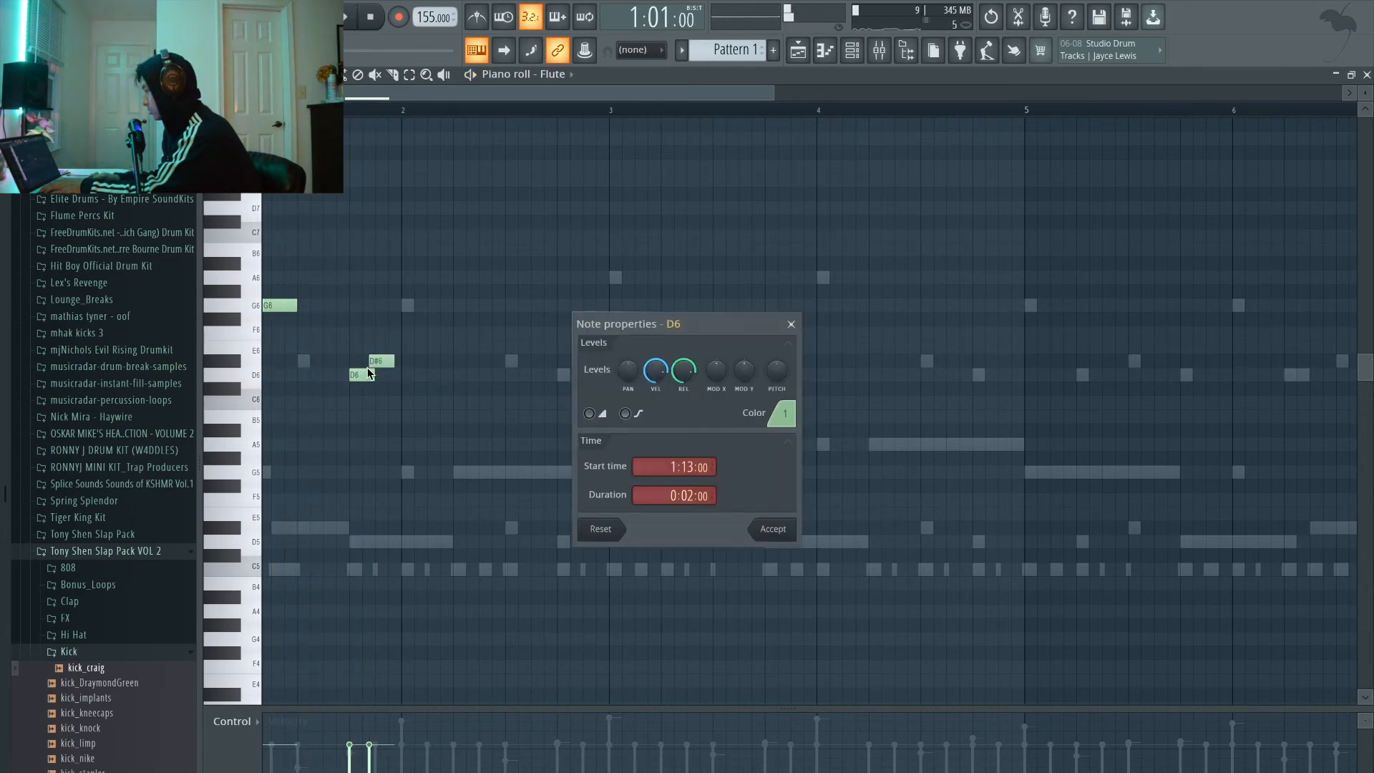
pyautogui.click(792, 324)
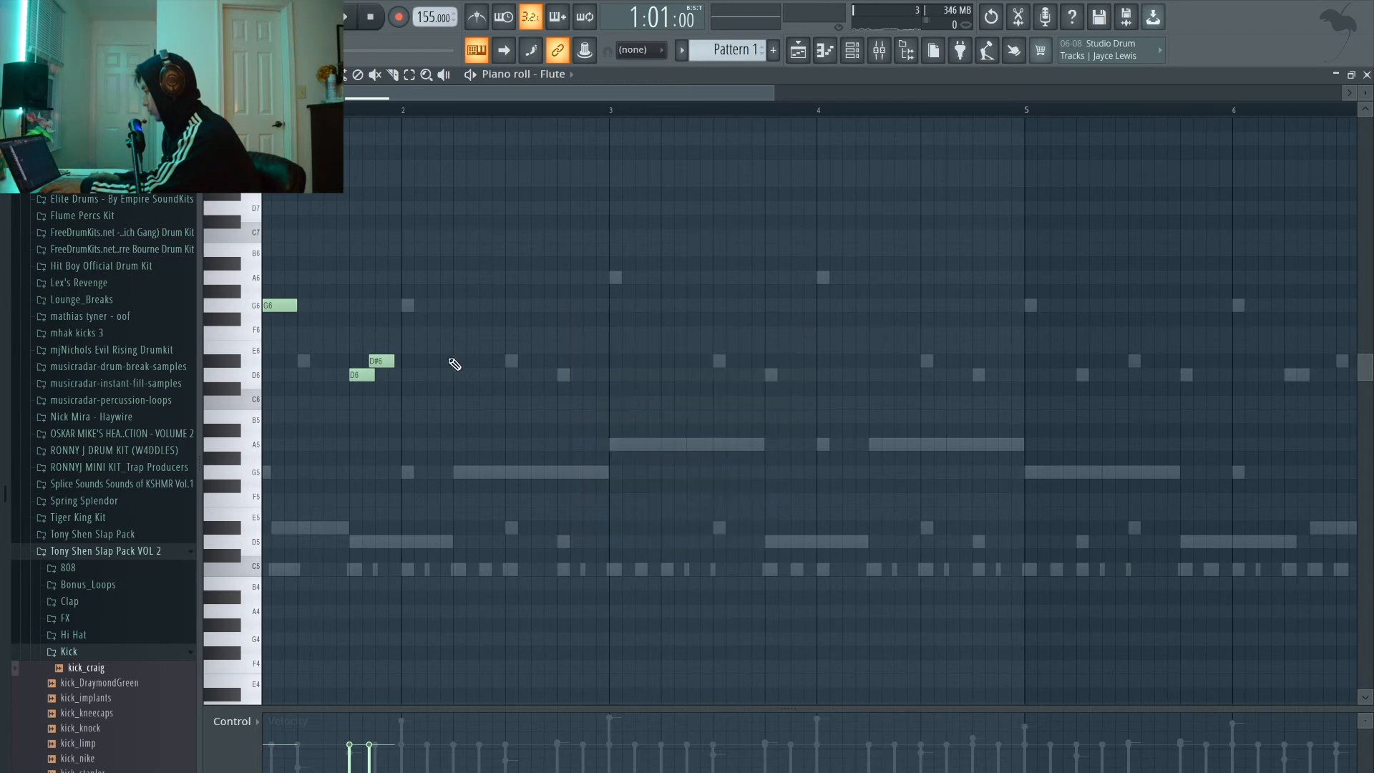
# - Place four-step G6 flute notes on bar 2 steps 1 and 9, and start bar 3 with an eight-step A6 note
pyautogui.click(505, 307)
pyautogui.moveTo(505, 303); pyautogui.dragTo(512, 303)
pyautogui.press('space')
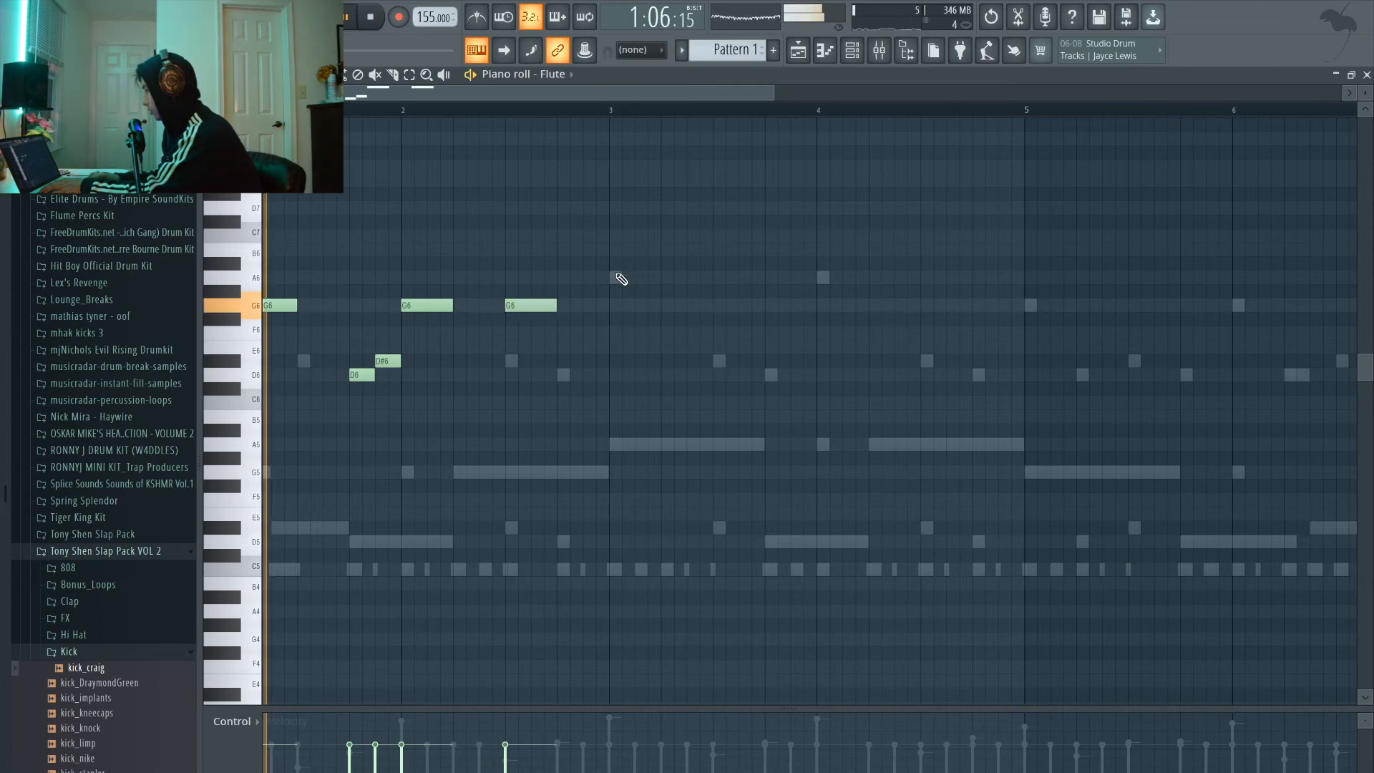
pyautogui.click(614, 277)
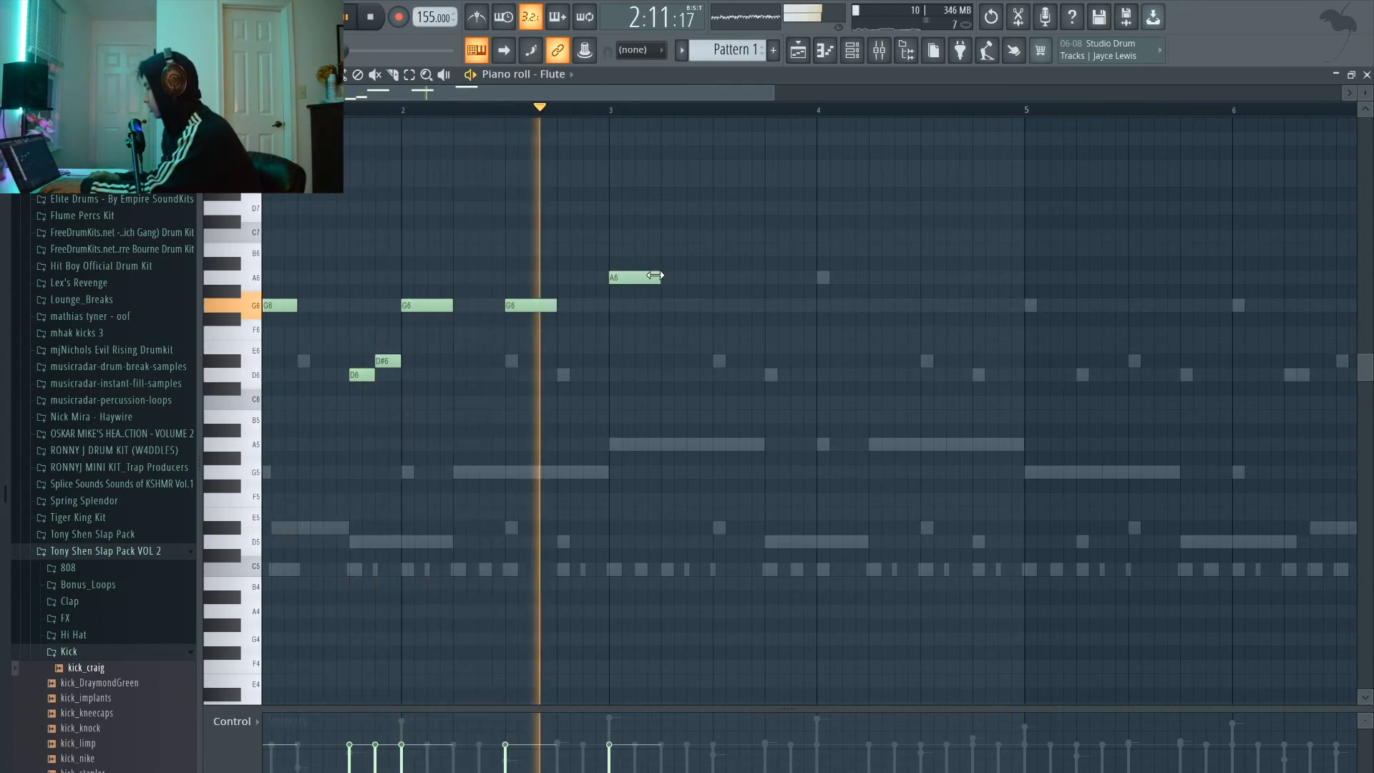
pyautogui.press('space')
pyautogui.moveTo(672, 278); pyautogui.dragTo(711, 278)
pyautogui.press('space')
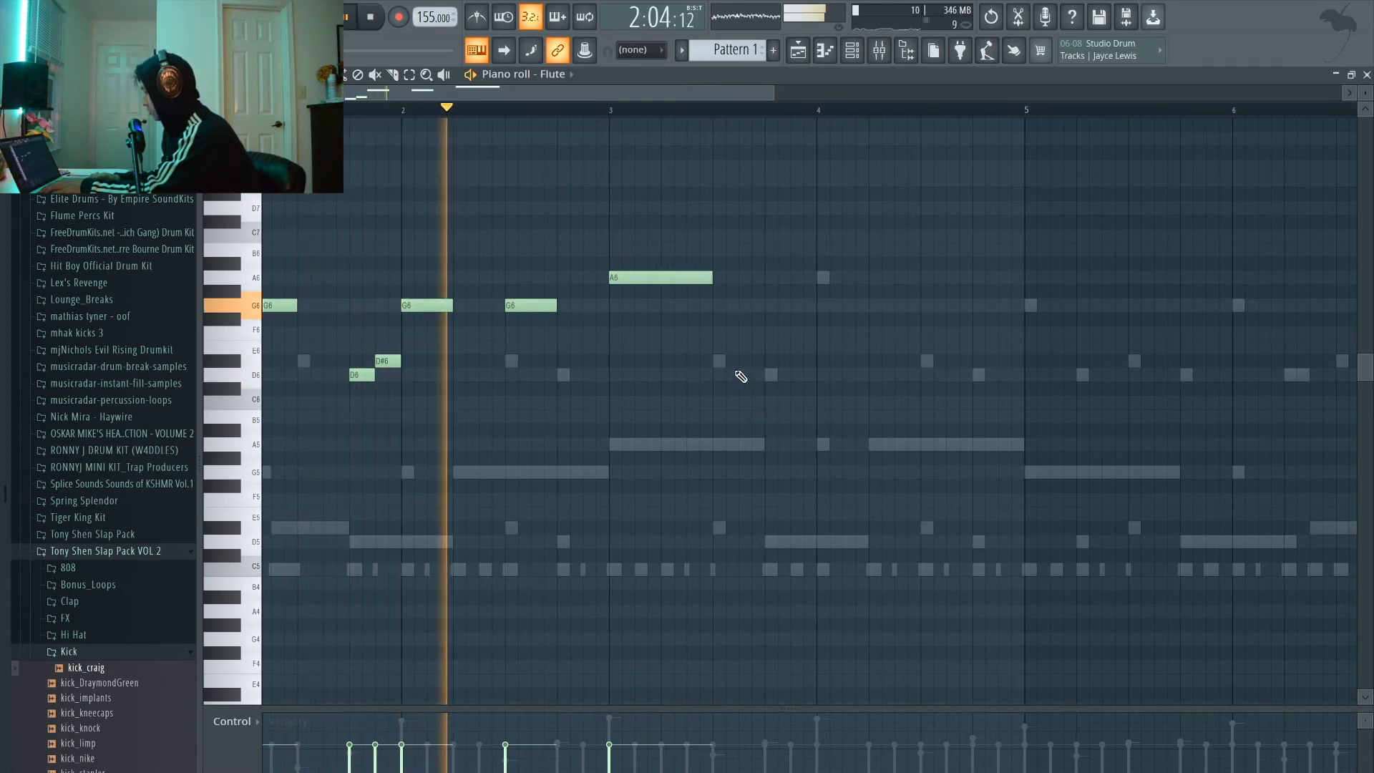
# - Add two-step D6 and D#6 notes on bar 3 steps 13 and 15, plus four-step A6 and A#6 on bar 4 steps 1 and 9
pyautogui.click(766, 375)
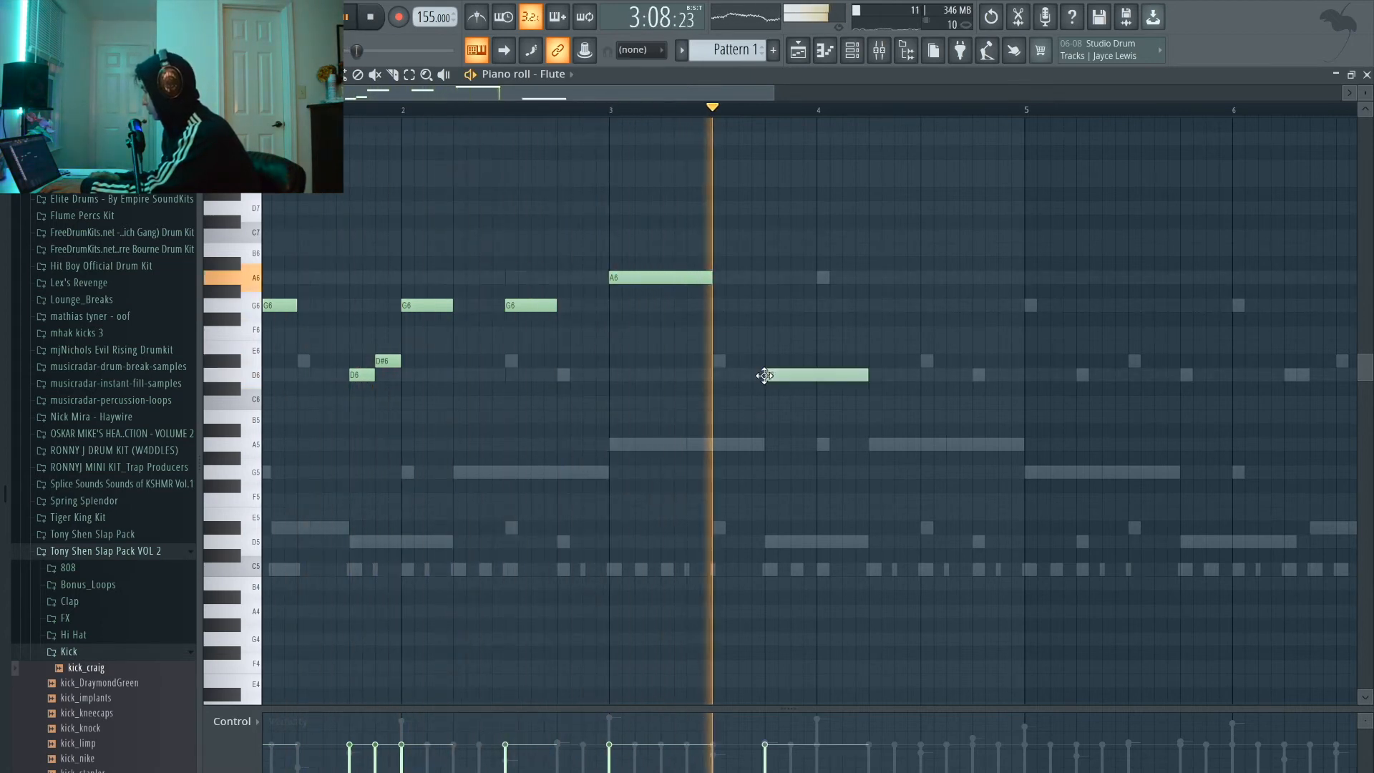
pyautogui.press('space')
pyautogui.moveTo(857, 376); pyautogui.dragTo(787, 393)
pyautogui.click(791, 360)
pyautogui.click(814, 279)
pyautogui.click(918, 263)
pyautogui.press('space')
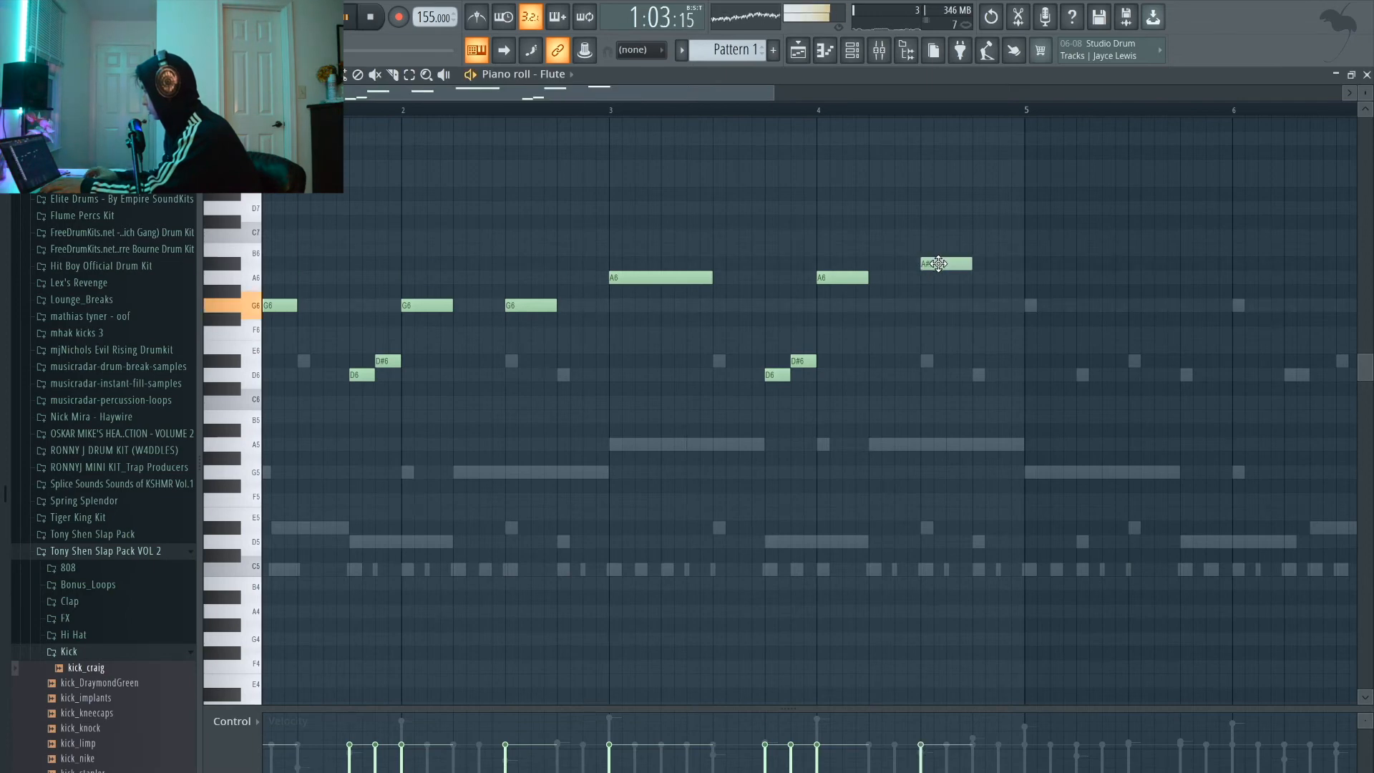
# - Duplicate the four-bar flute phrase into bars 5–8 and deselect the notes while the pattern plays
pyautogui.scroll(-3, 936, 264)
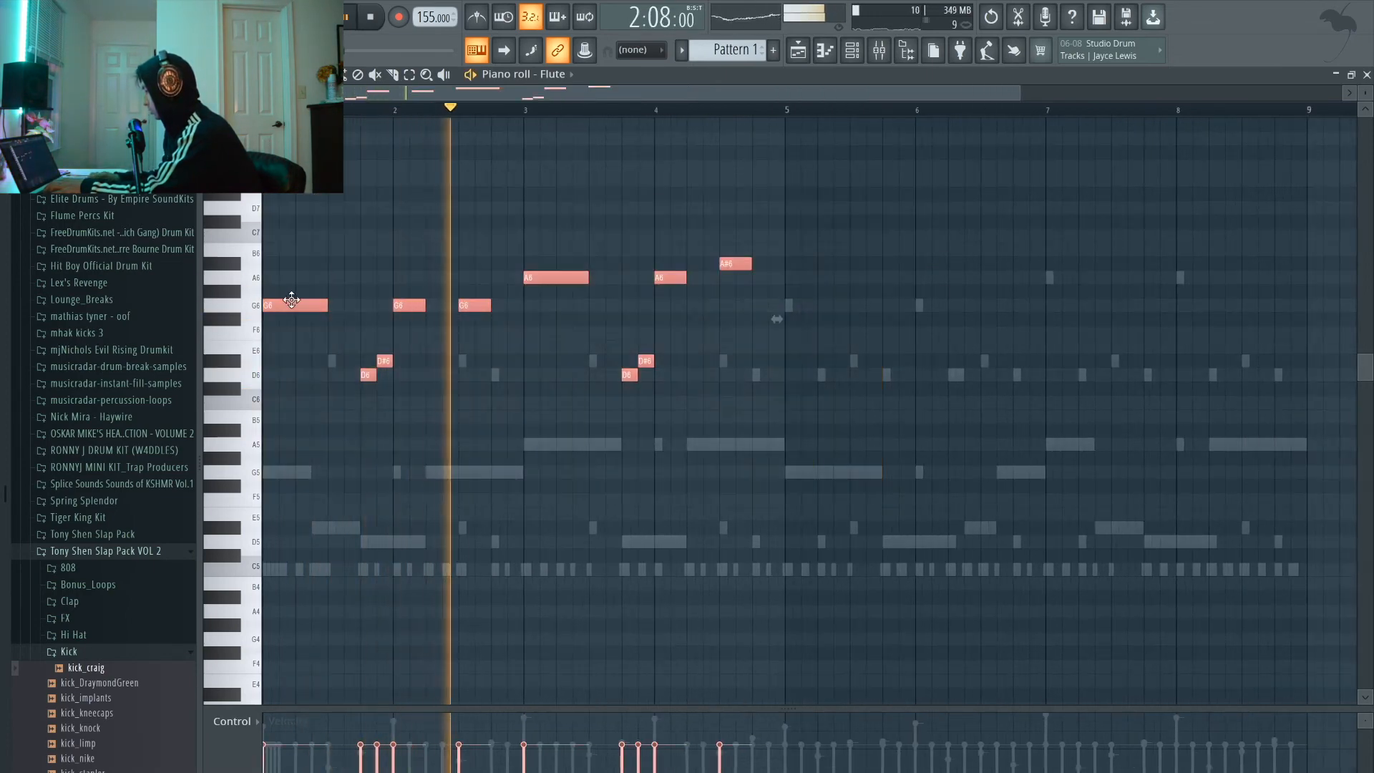
pyautogui.hotkey('ctrl', 'b')
pyautogui.moveTo(804, 329); pyautogui.dragTo(813, 329)
pyautogui.keyDown('ctrl'); pyautogui.click(813, 328); pyautogui.keyUp('ctrl')
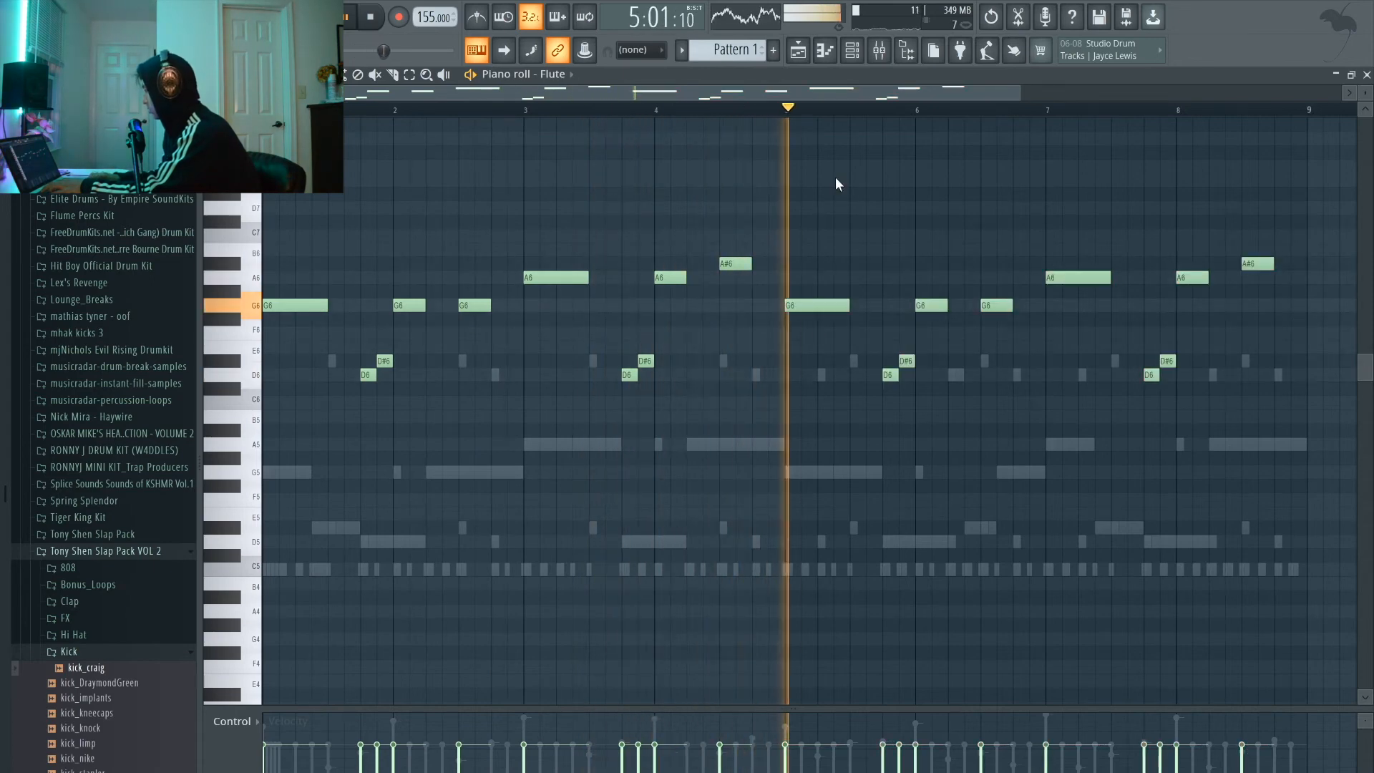
# - Stop playback and route all channel rack channels to consecutive mixer tracks starting at Insert 1
pyautogui.press('F6')
pyautogui.press('space')
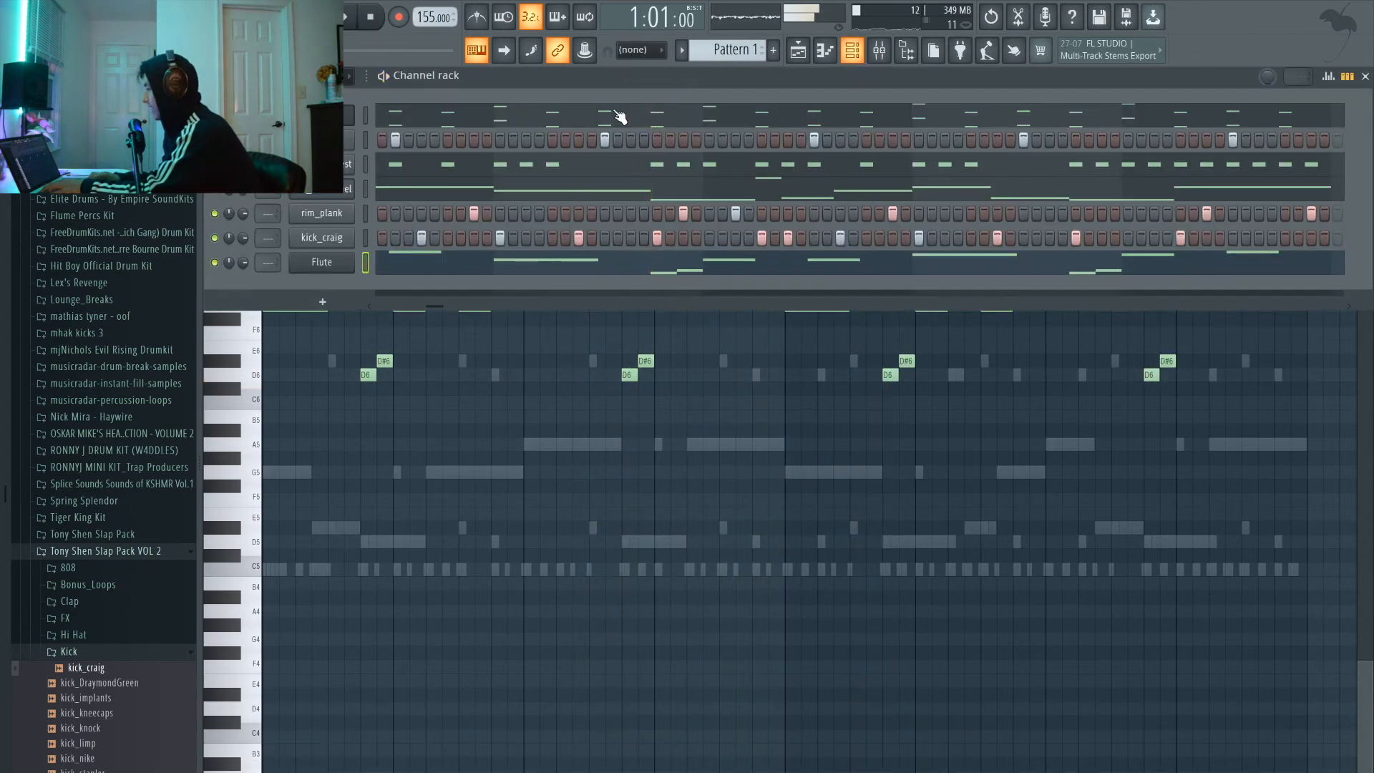
pyautogui.doubleClick(367, 109)
pyautogui.click(884, 53)
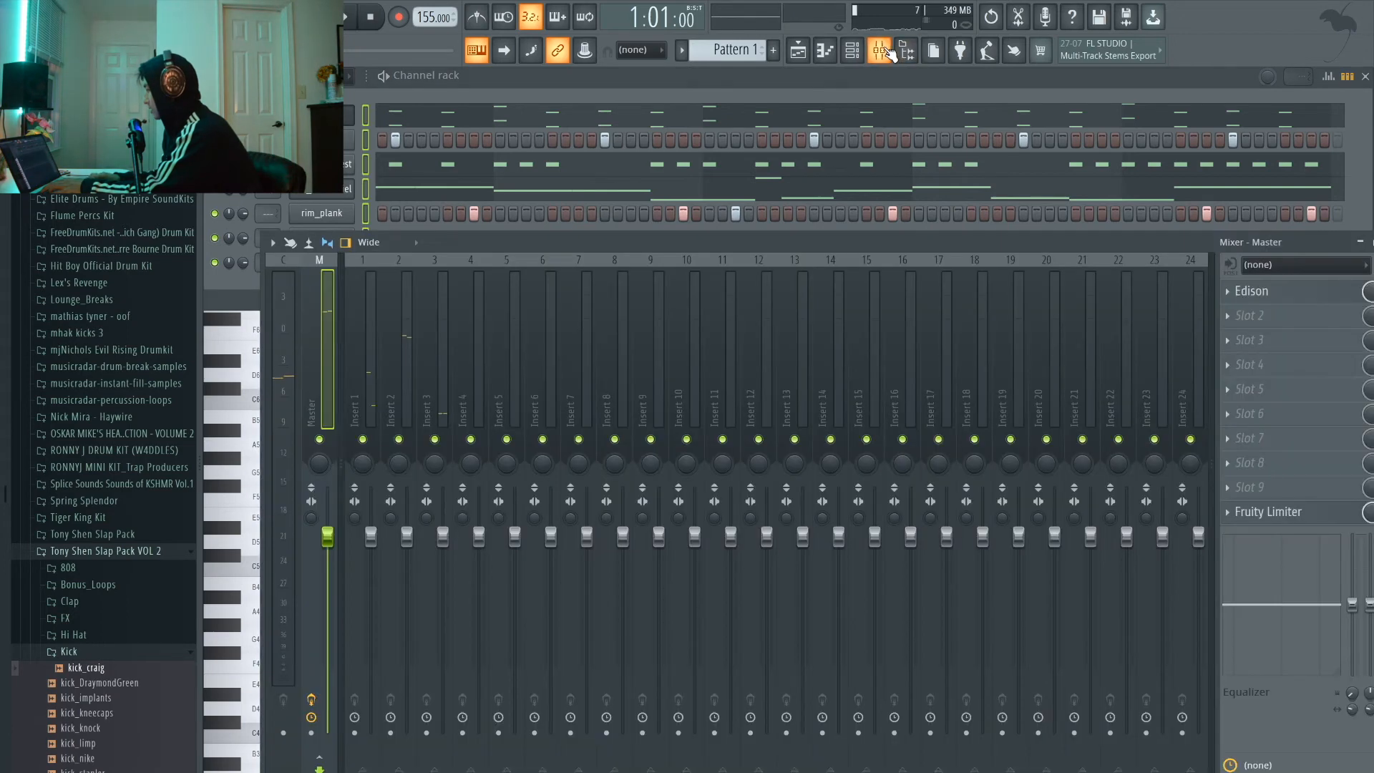
pyautogui.click(366, 117)
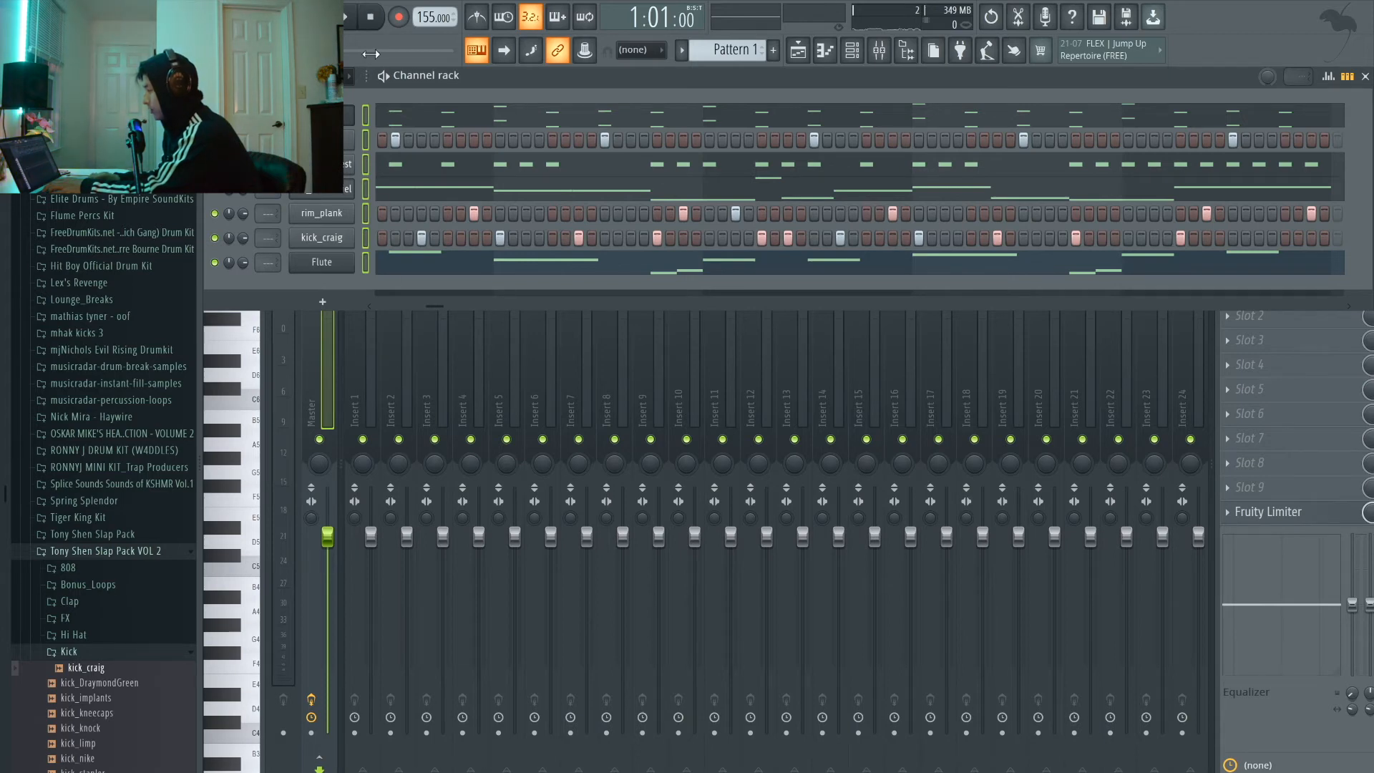
pyautogui.click(375, 367)
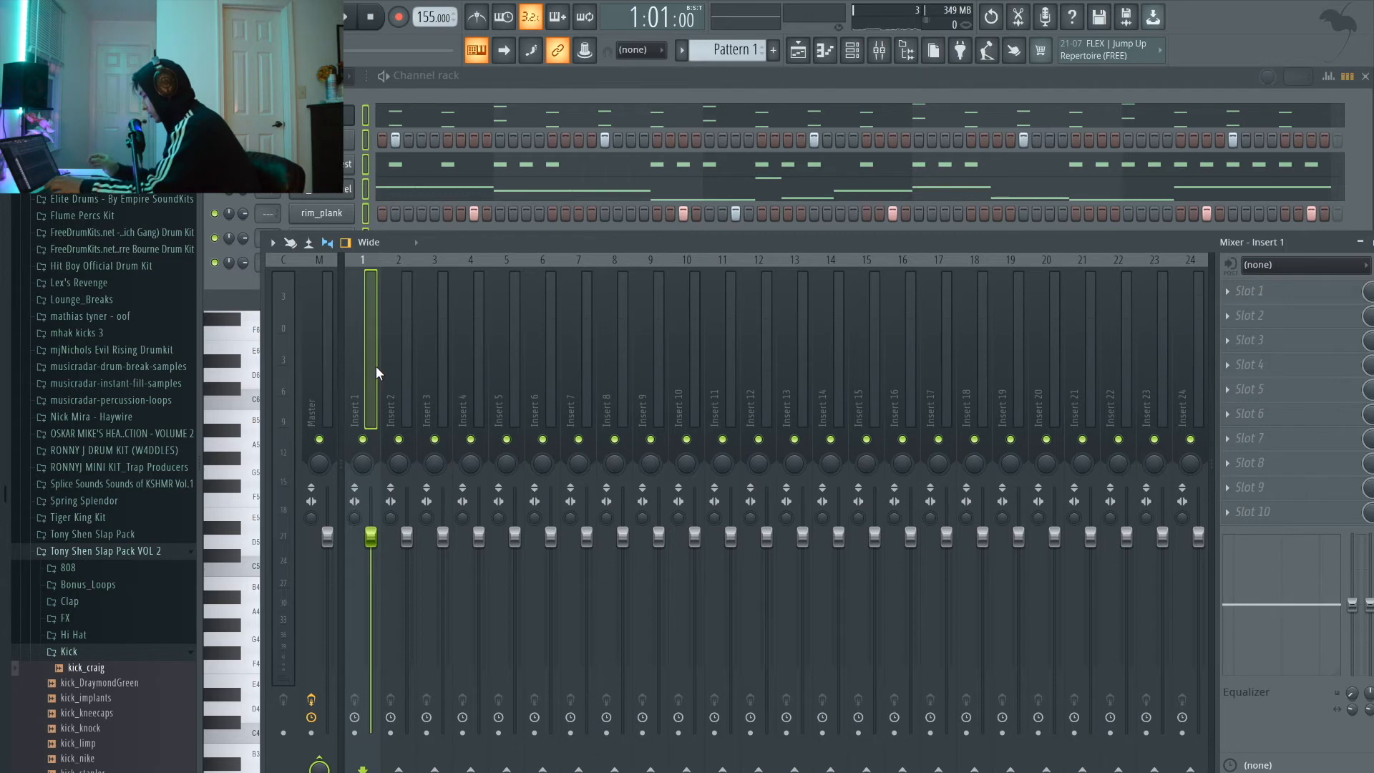
pyautogui.hotkey('ctrl', 'l')
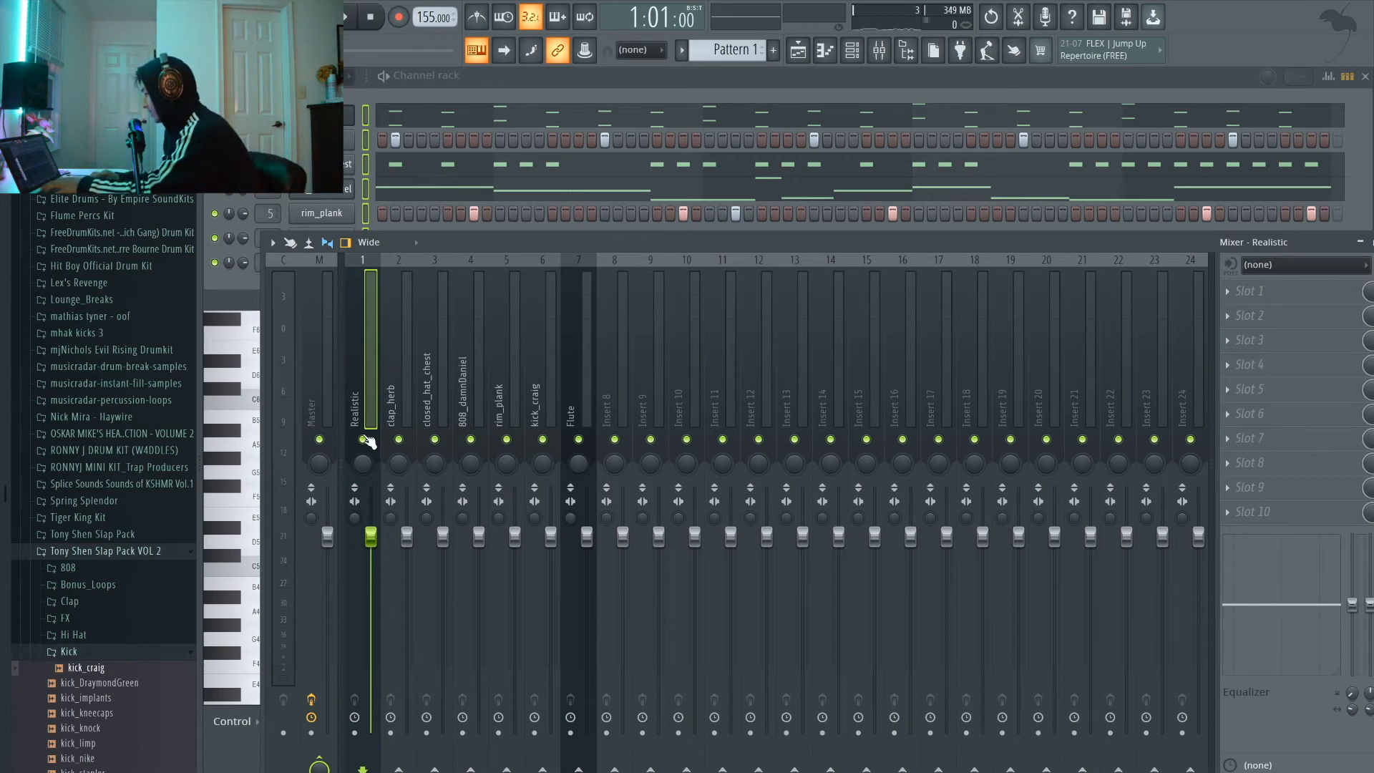
# - Lower the Realistic mixer fader to well below its default level and the Flute fader slightly, balancing them while the pattern plays
pyautogui.moveTo(371, 536); pyautogui.dragTo(371, 578)
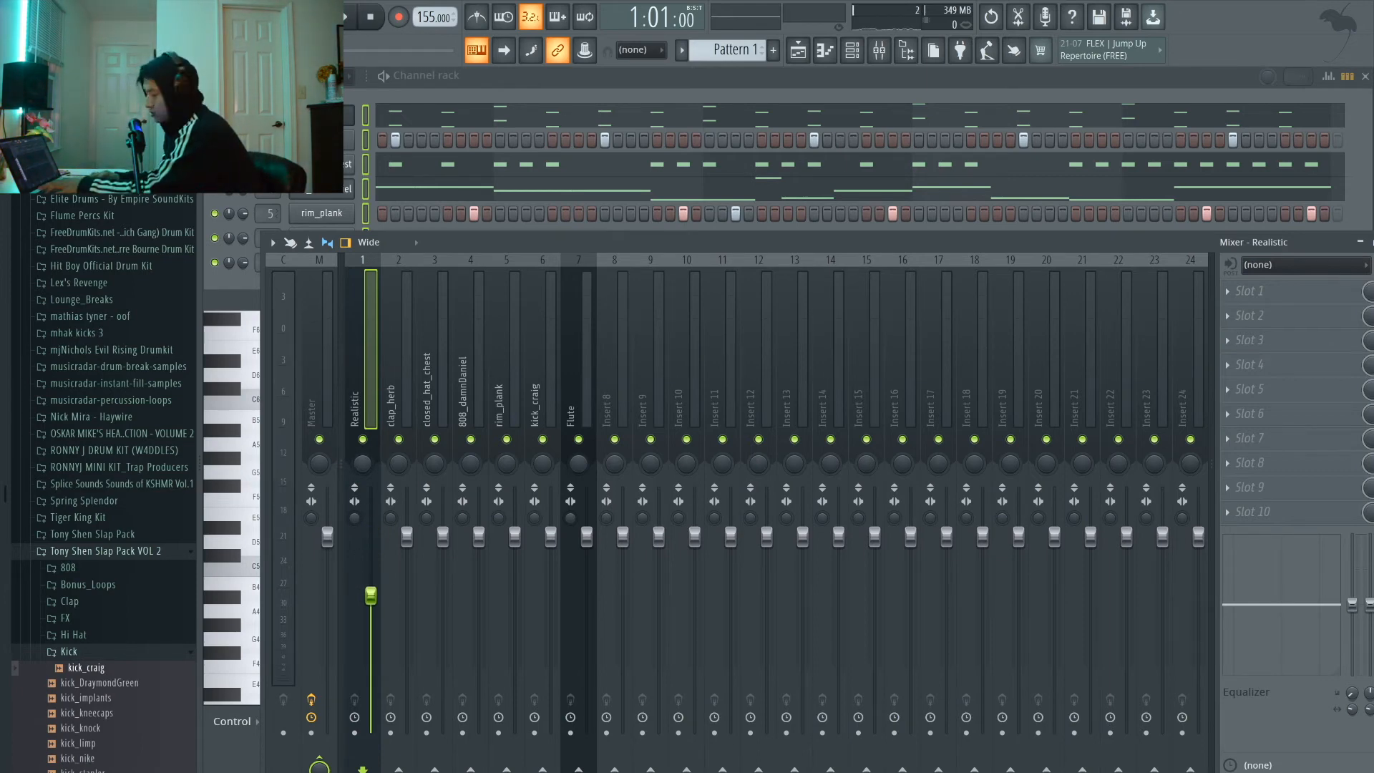
pyautogui.press('space')
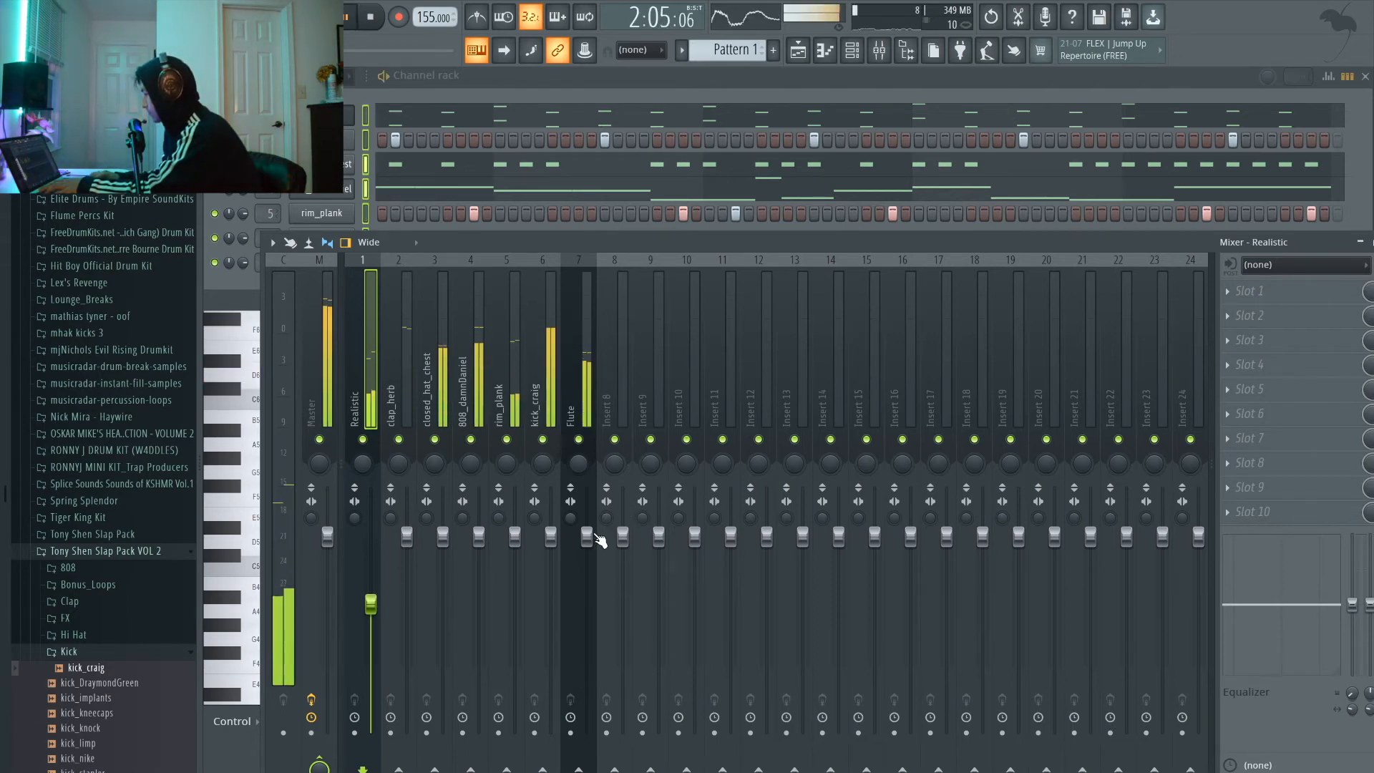
pyautogui.moveTo(586, 535); pyautogui.dragTo(586, 561)
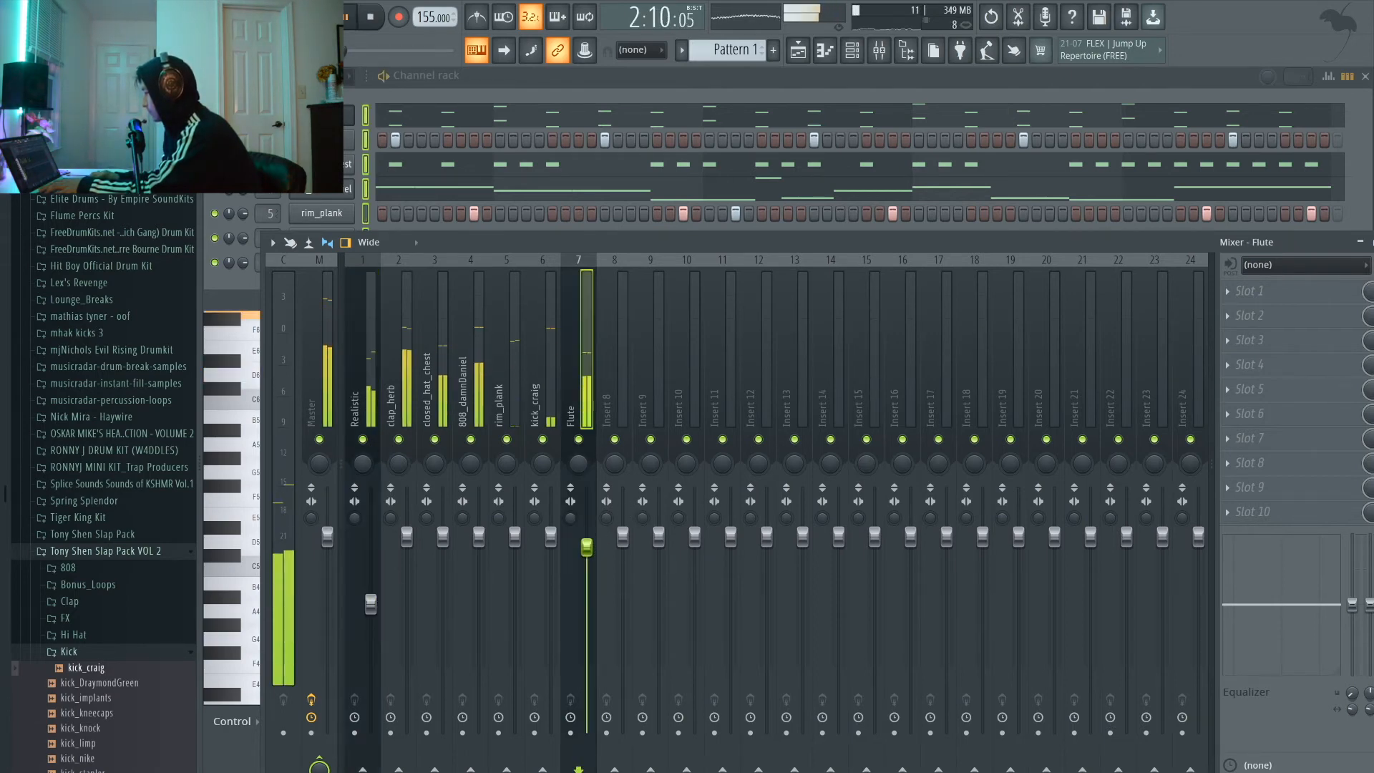
pyautogui.moveTo(370, 604); pyautogui.dragTo(371, 613)
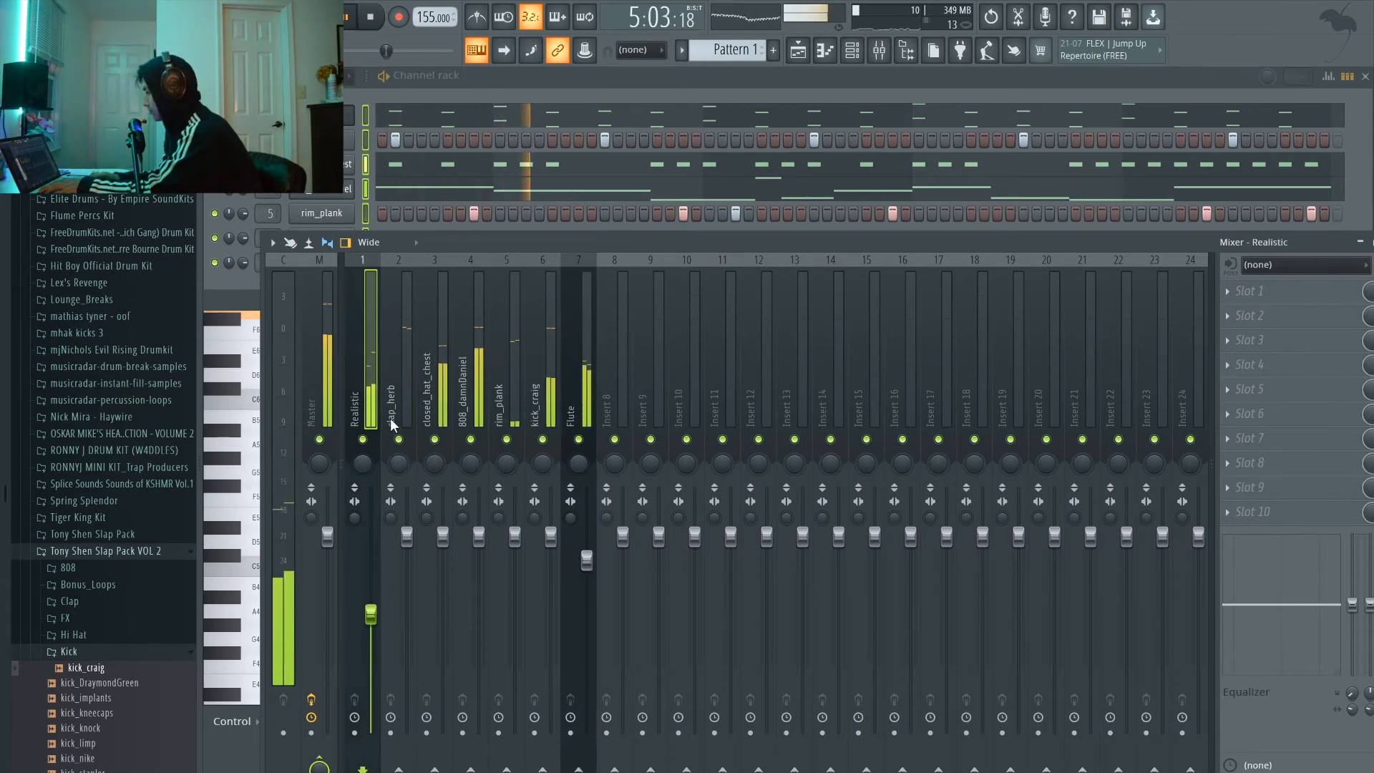
pyautogui.press('space')
# - Load Fruity Parametric EQ 2 in the first effect slot of the Realistic track, solo that track and reopen the equalizer
pyautogui.click(1252, 295)
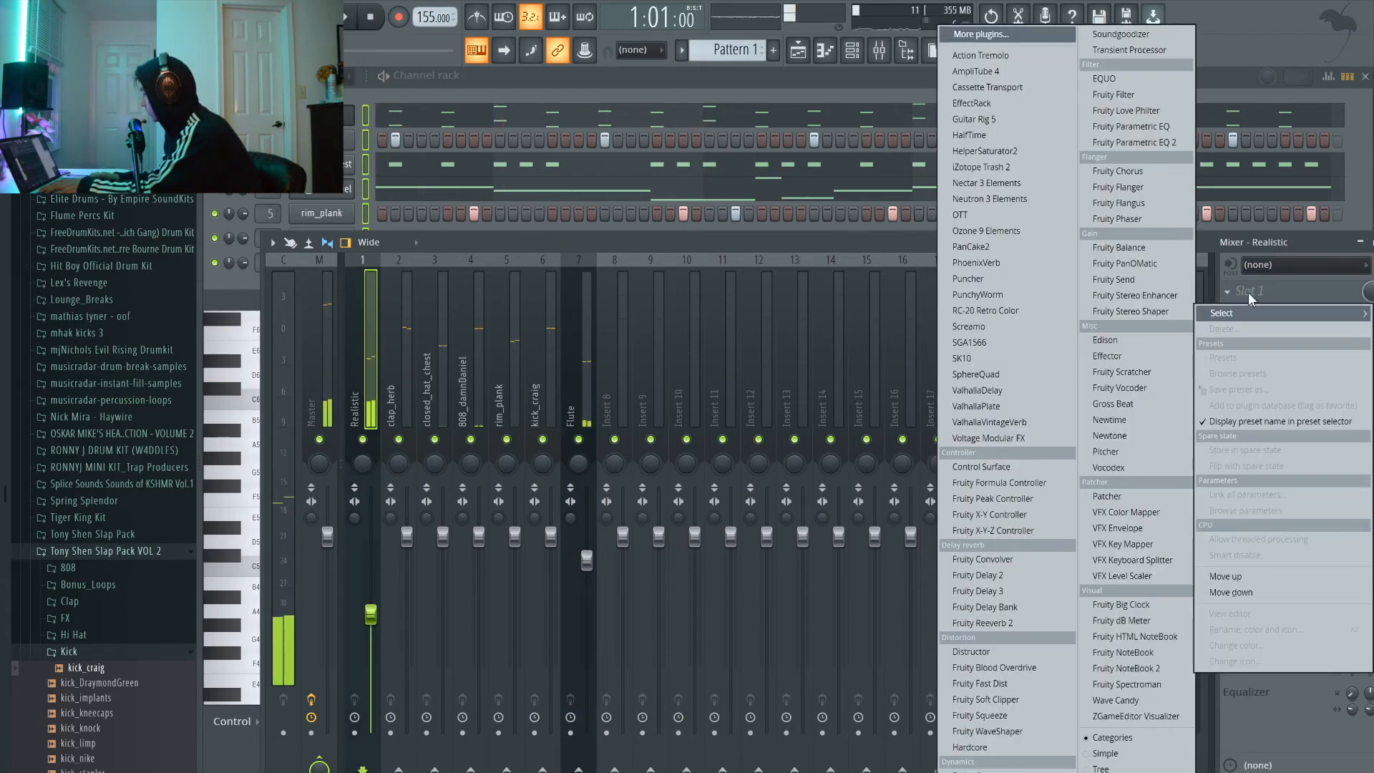
pyautogui.click(1133, 138)
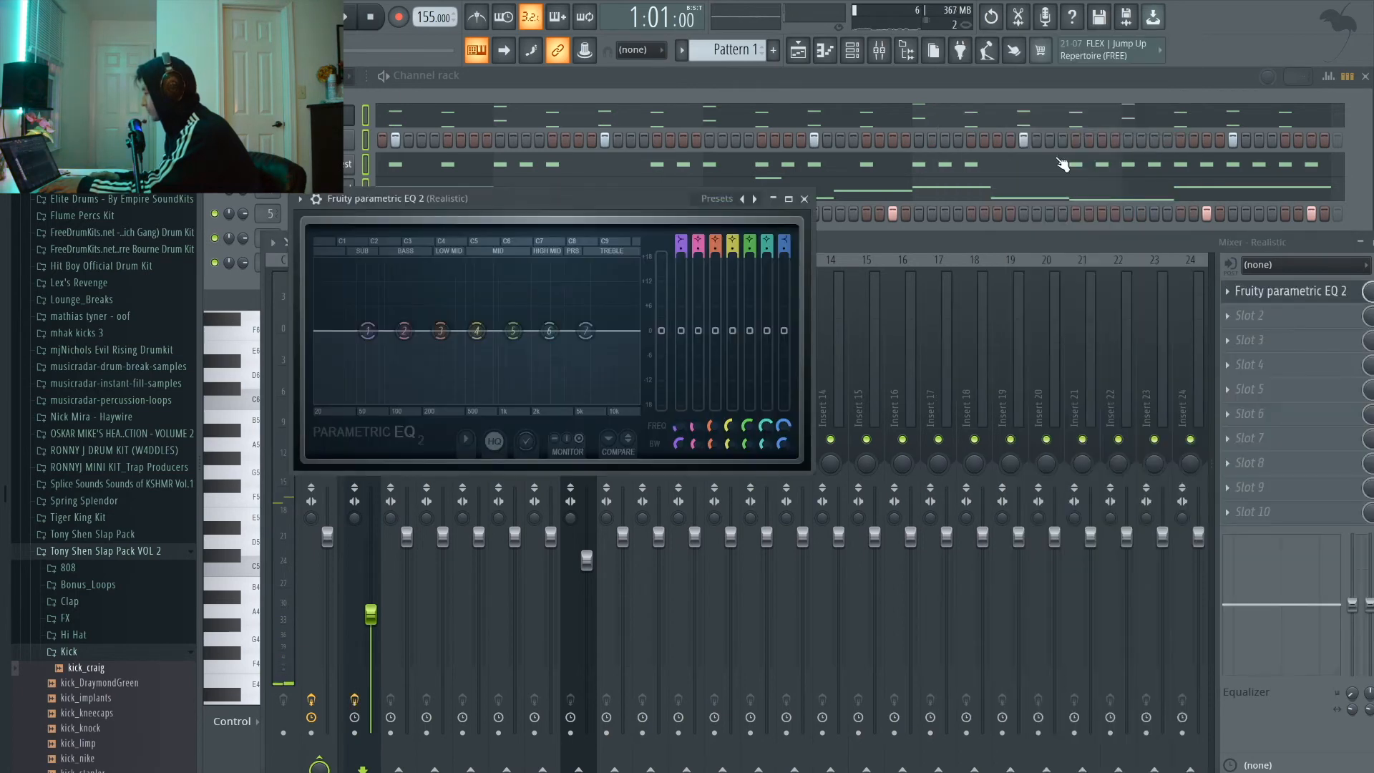
pyautogui.click(804, 199)
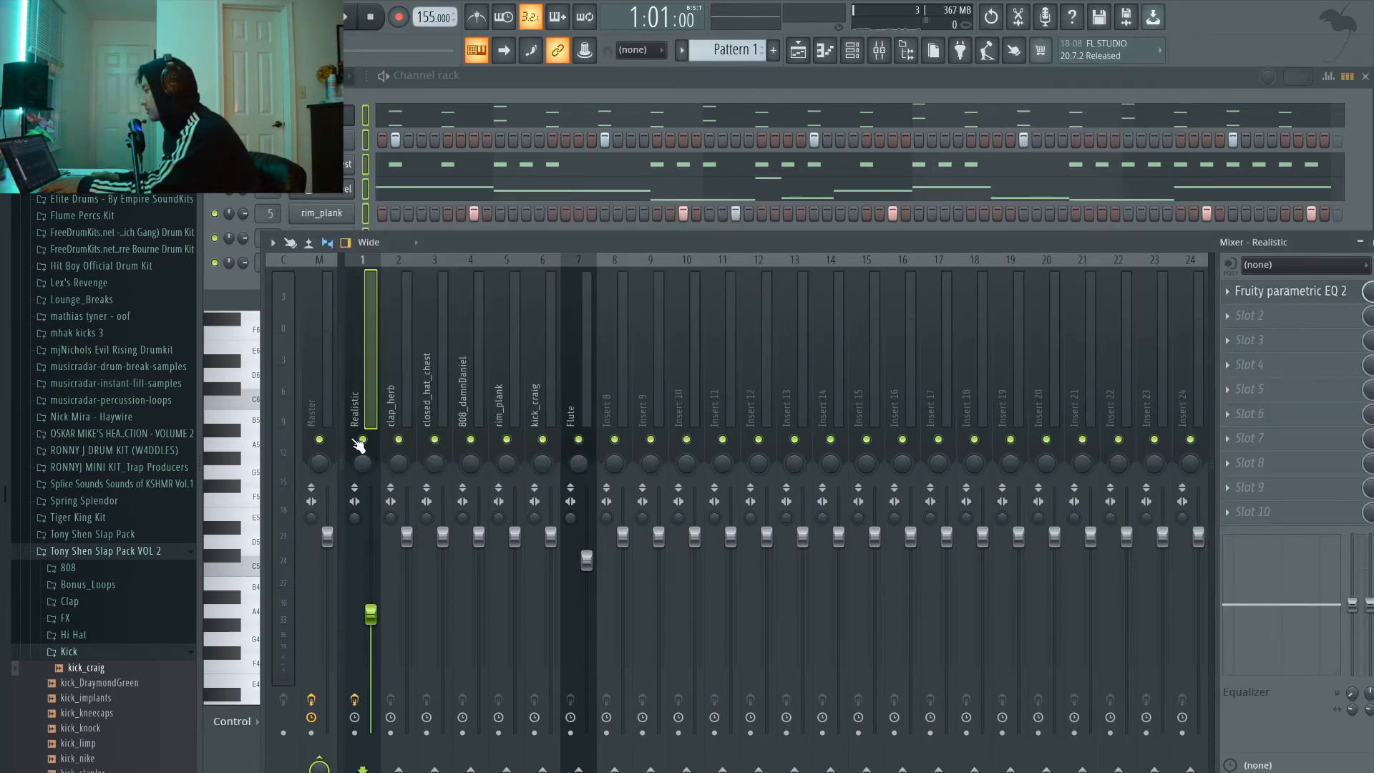
pyautogui.rightClick(361, 440)
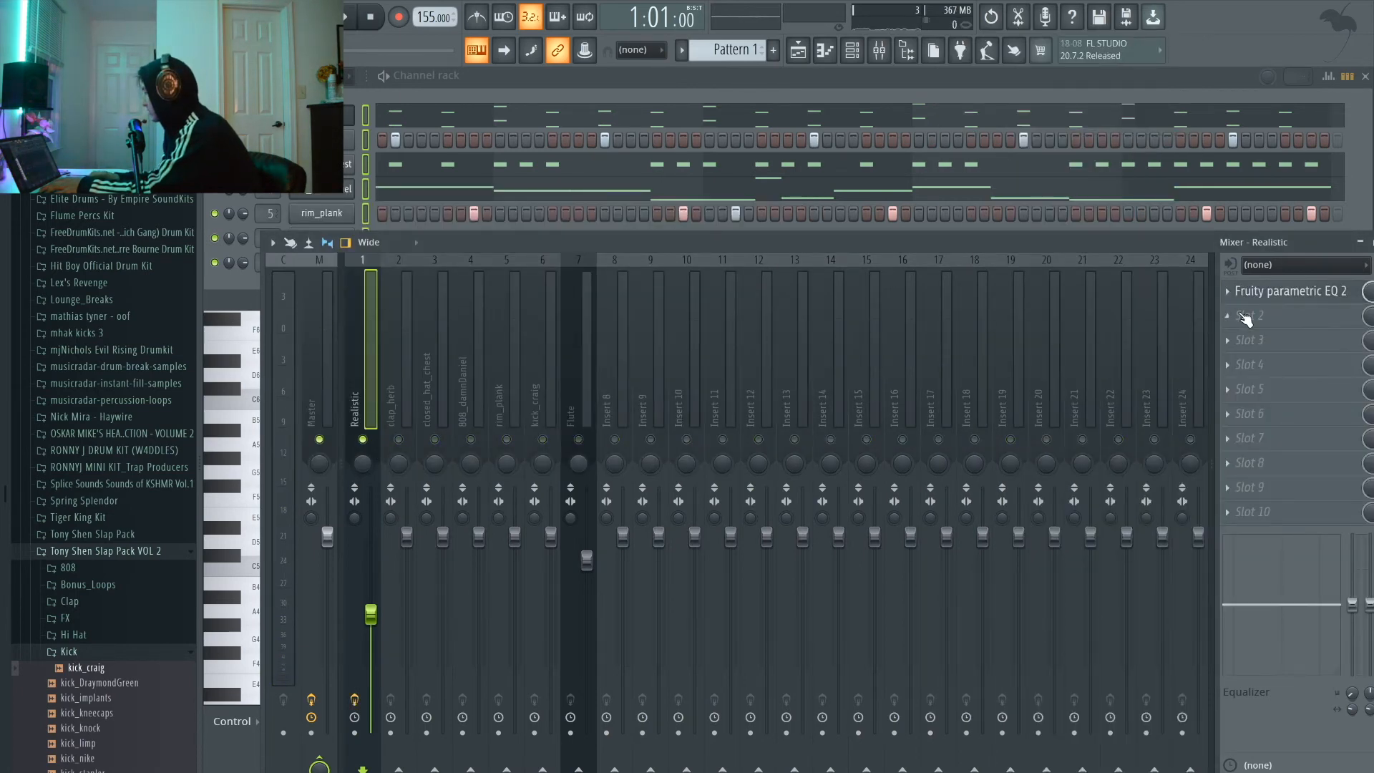
pyautogui.click(1262, 299)
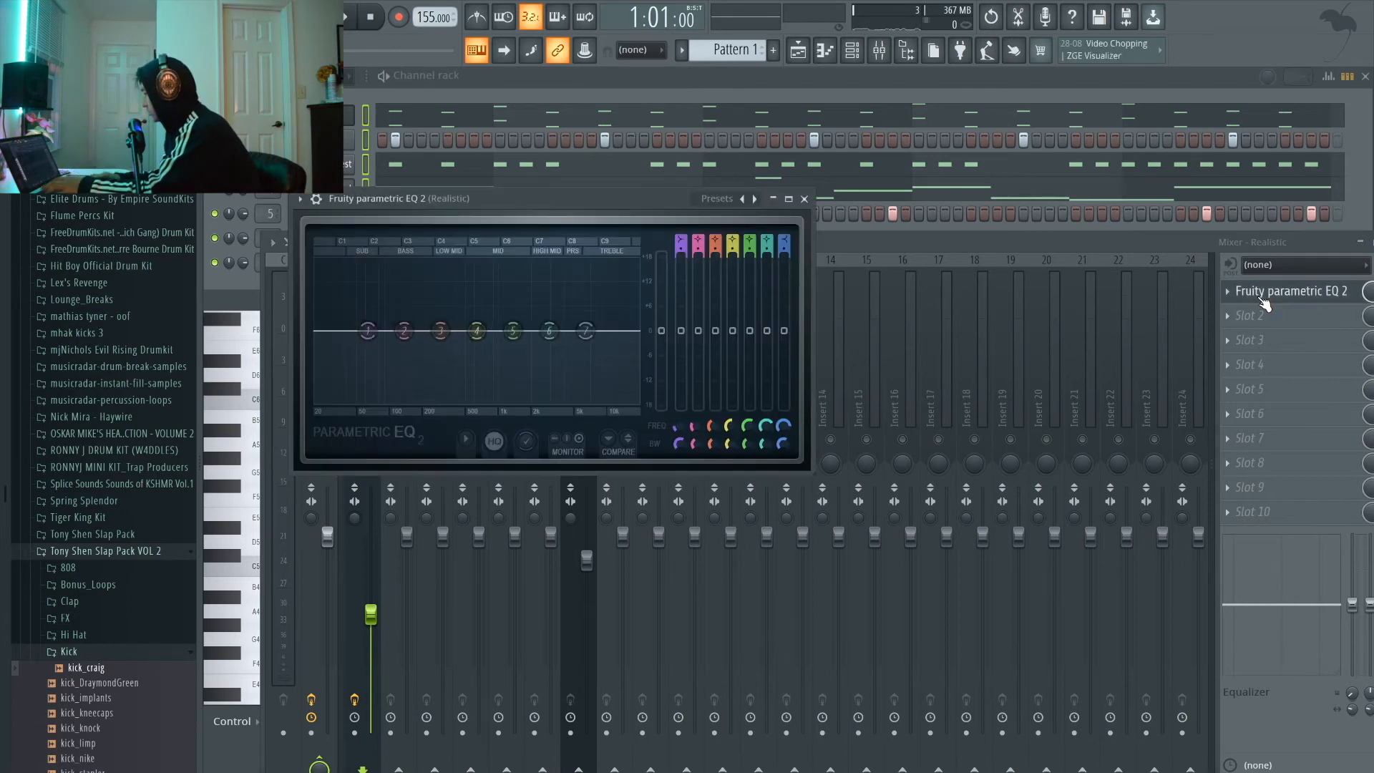
# - Cut the Realistic track's lows steeply below about 200 Hz with EQ band 1 and lower the band 7 high shelf about 8 dB
pyautogui.moveTo(368, 330); pyautogui.dragTo(426, 406)
pyautogui.moveTo(678, 251); pyautogui.dragTo(679, 231)
pyautogui.press('space')
pyautogui.moveTo(424, 399); pyautogui.dragTo(429, 398)
pyautogui.moveTo(585, 330); pyautogui.dragTo(549, 360)
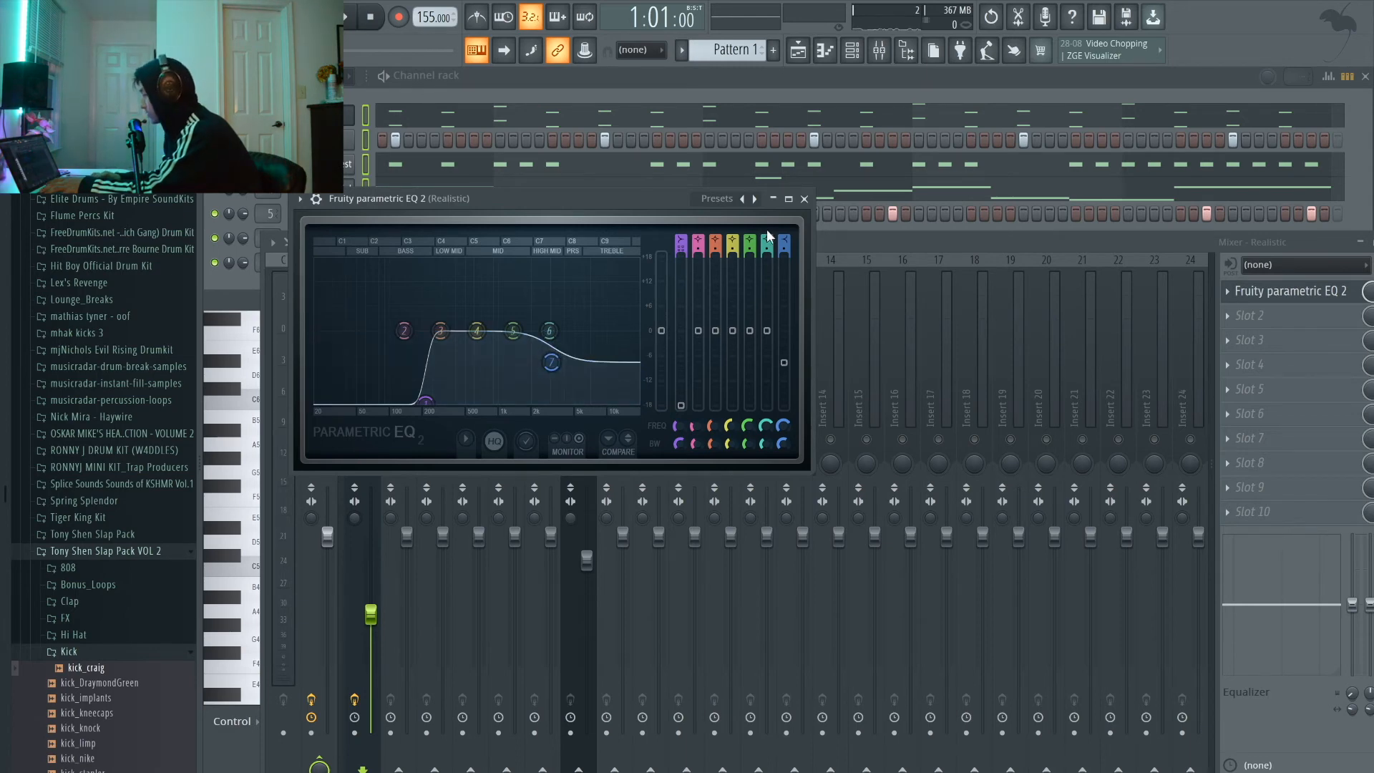
pyautogui.click(805, 199)
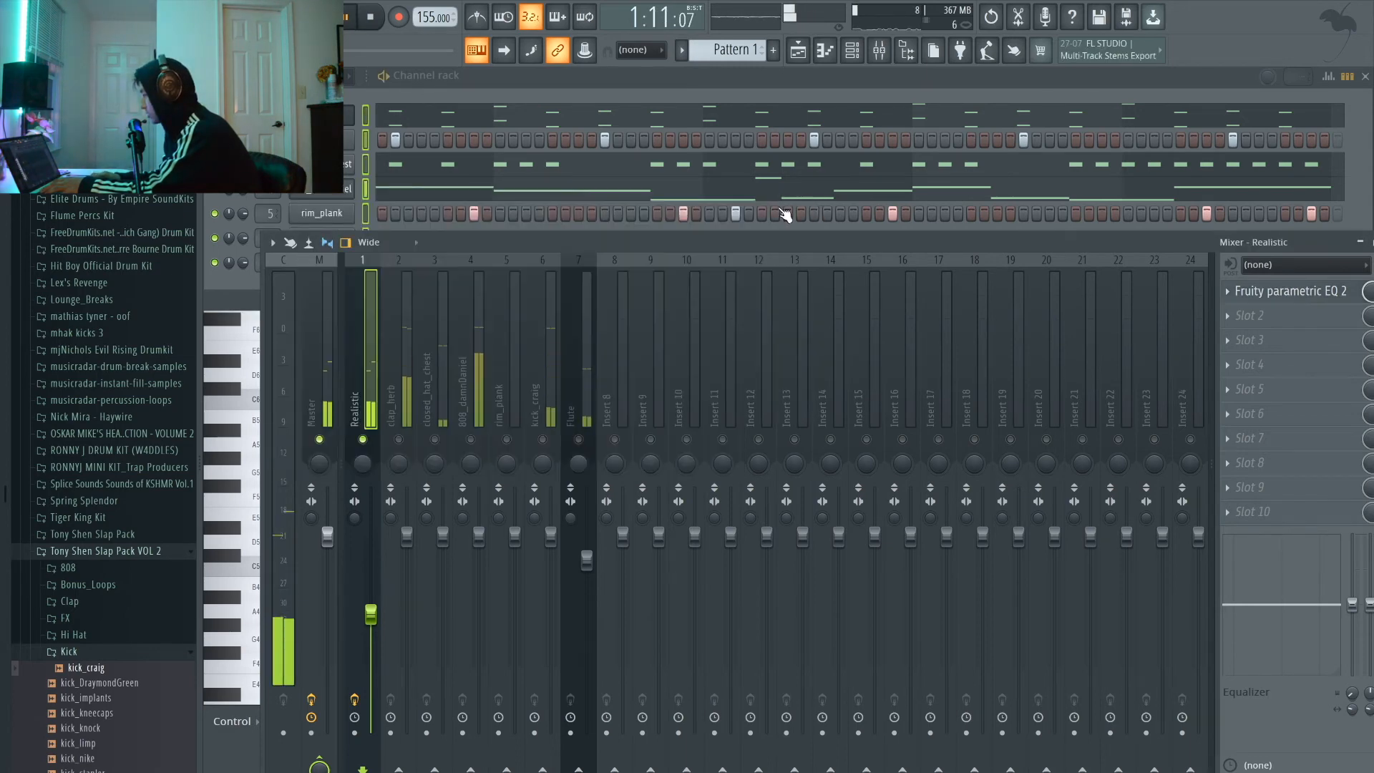
# - Stop playback and load Fruity Parametric EQ 2 in the first effect slot of the Flute track
pyautogui.click(585, 345)
pyautogui.press('space')
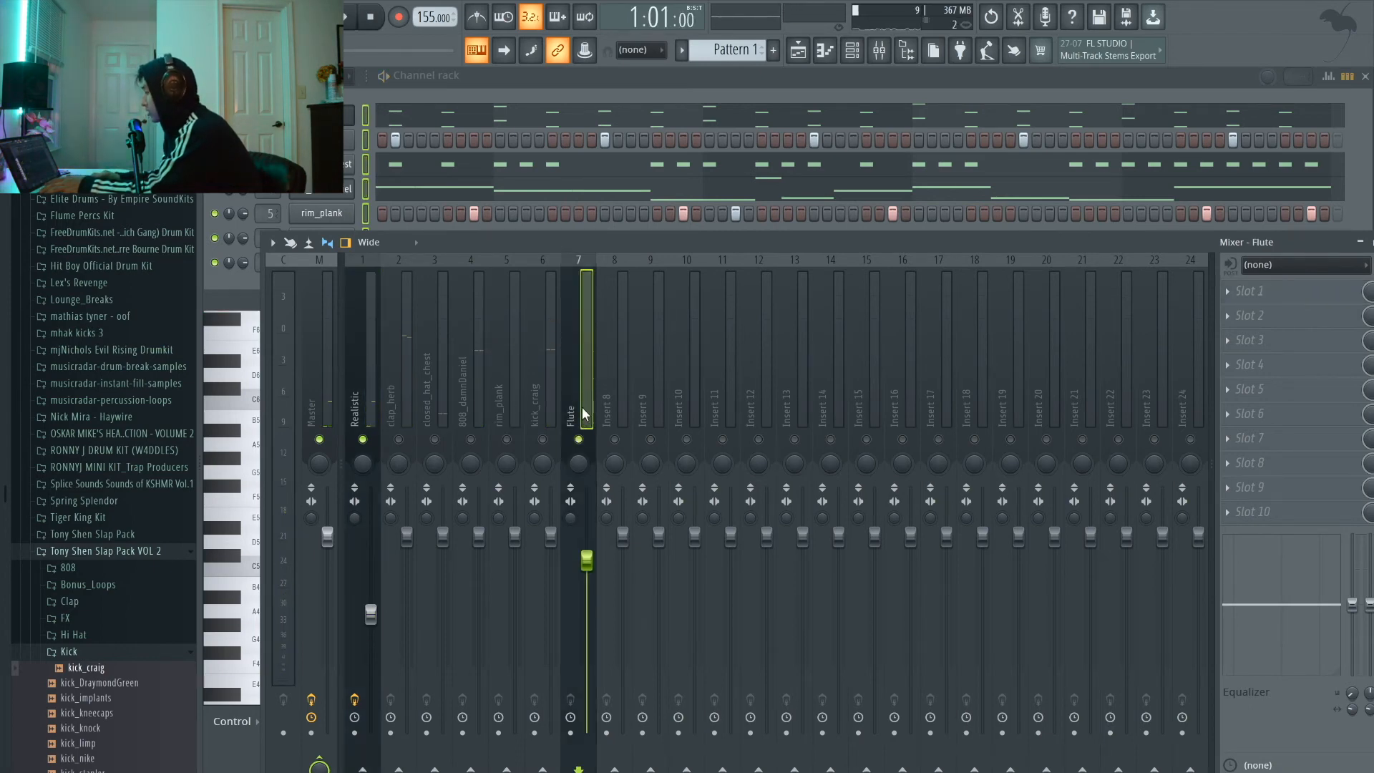
pyautogui.click(1277, 288)
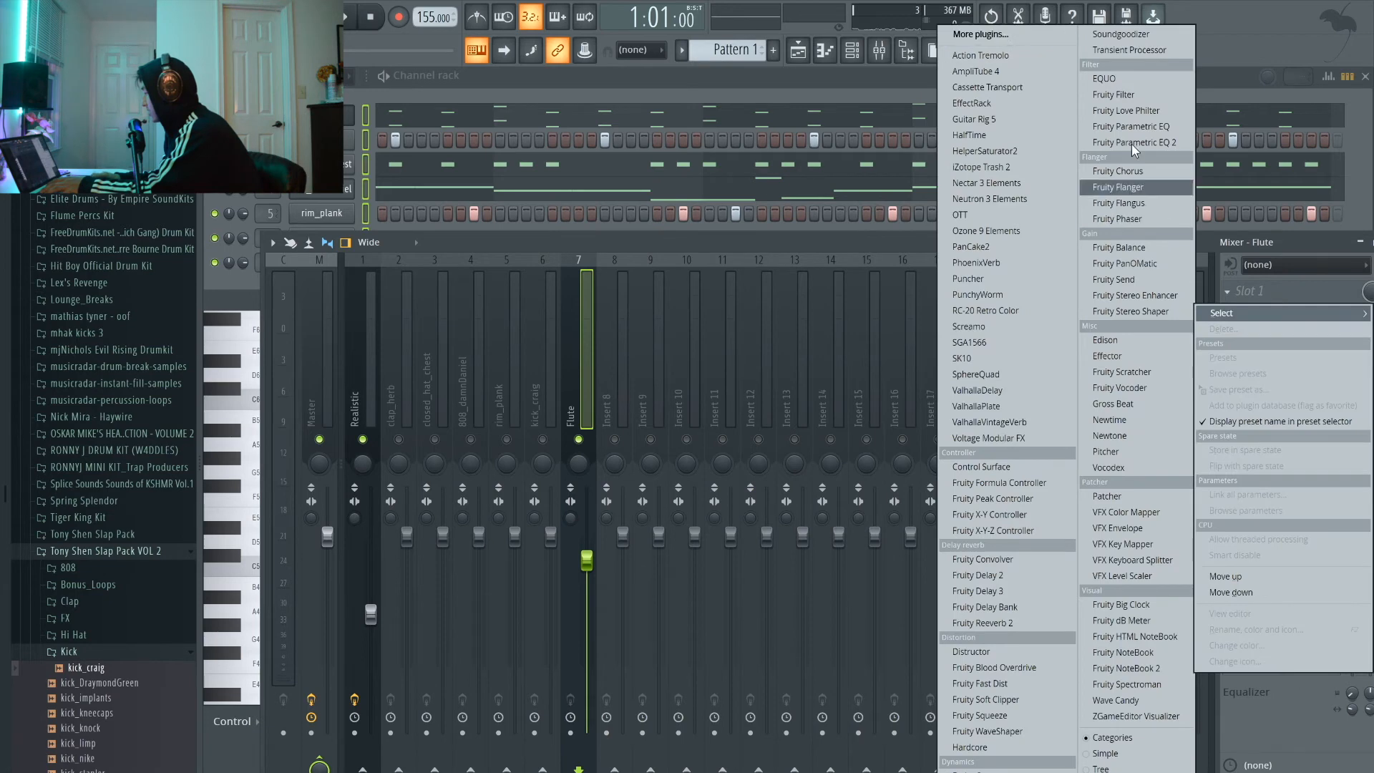
pyautogui.click(1106, 142)
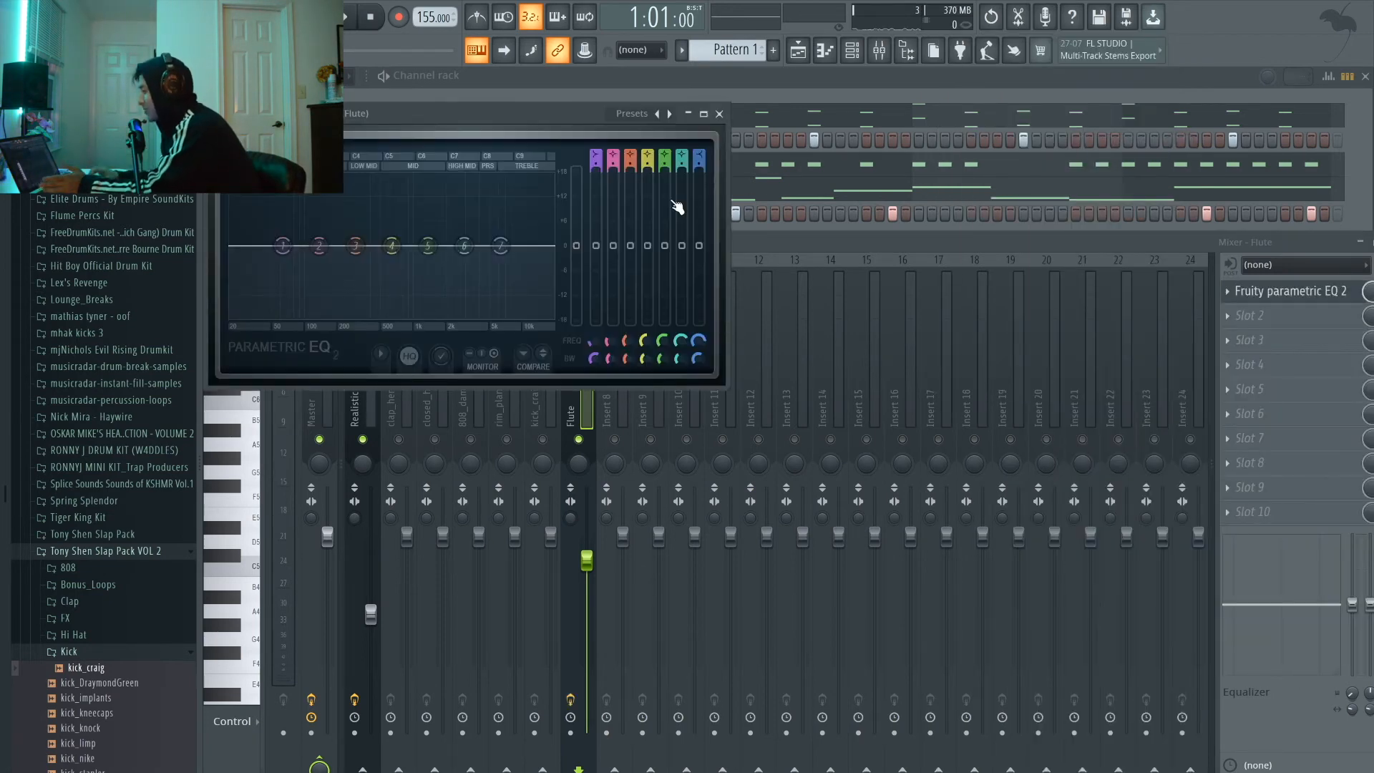
# - Reduce the Flute track's lows with EQ band 1 moved to about 1 kHz and lower band 7 about 4 dB
pyautogui.moveTo(283, 246); pyautogui.dragTo(423, 306)
pyautogui.press('space')
pyautogui.moveTo(501, 246); pyautogui.dragTo(502, 263)
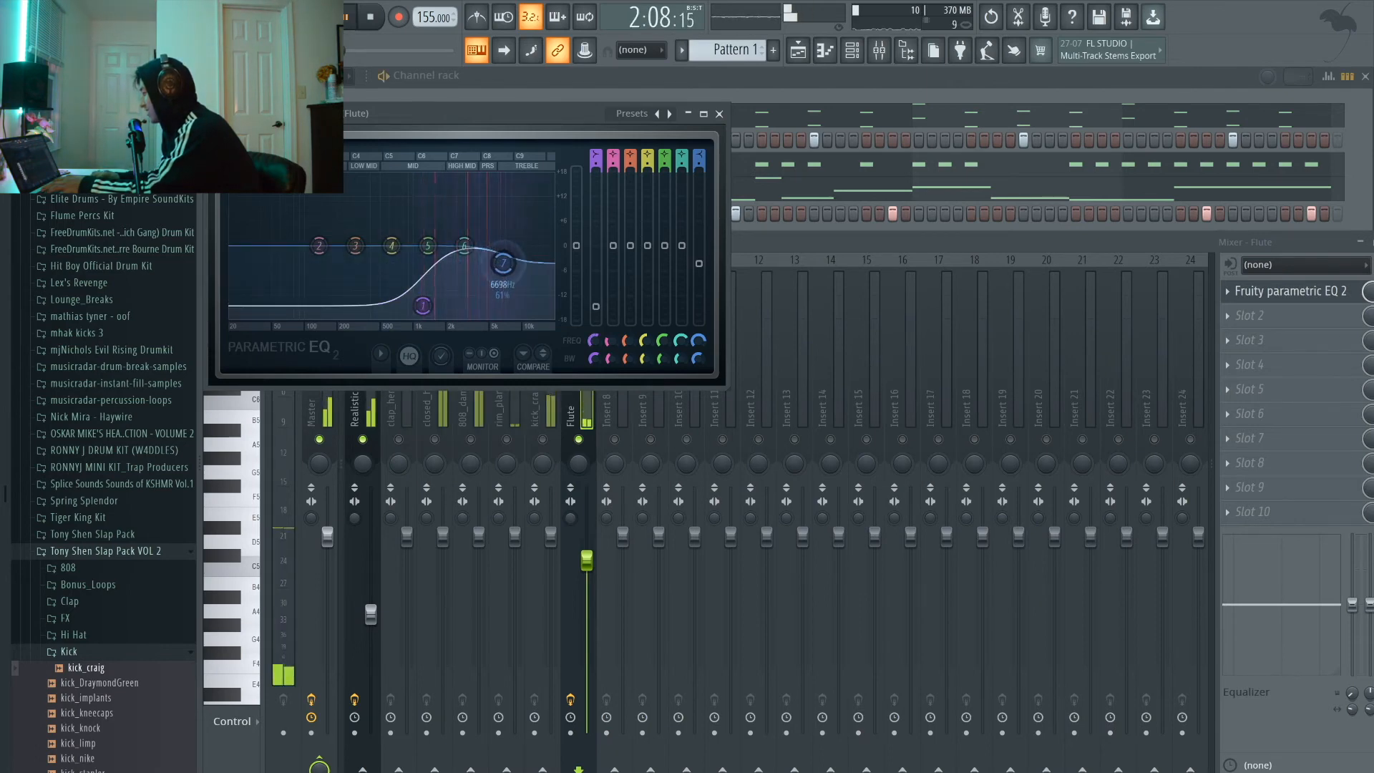
pyautogui.click(718, 113)
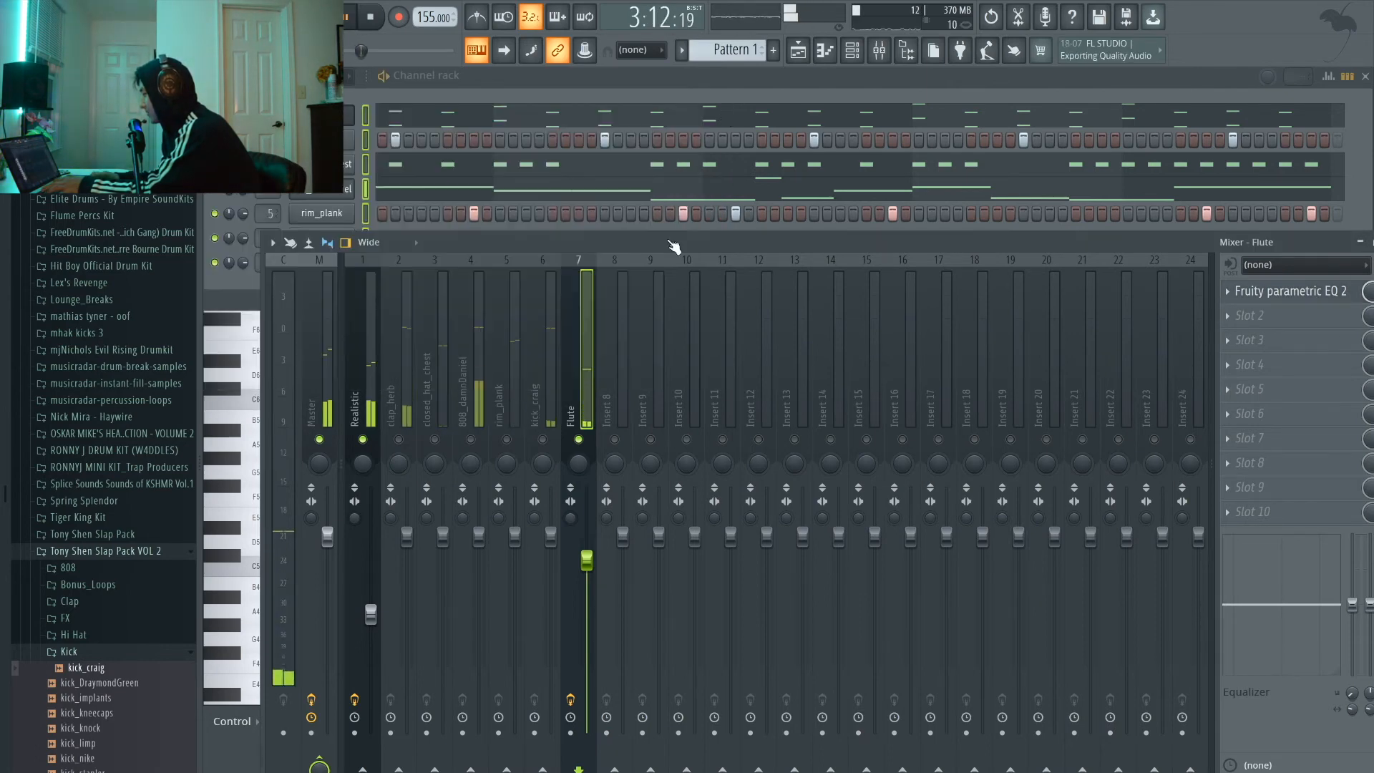
# - Lower the Flute mixer fader further, check it in playback and unmute all the other mixer tracks
pyautogui.press('space')
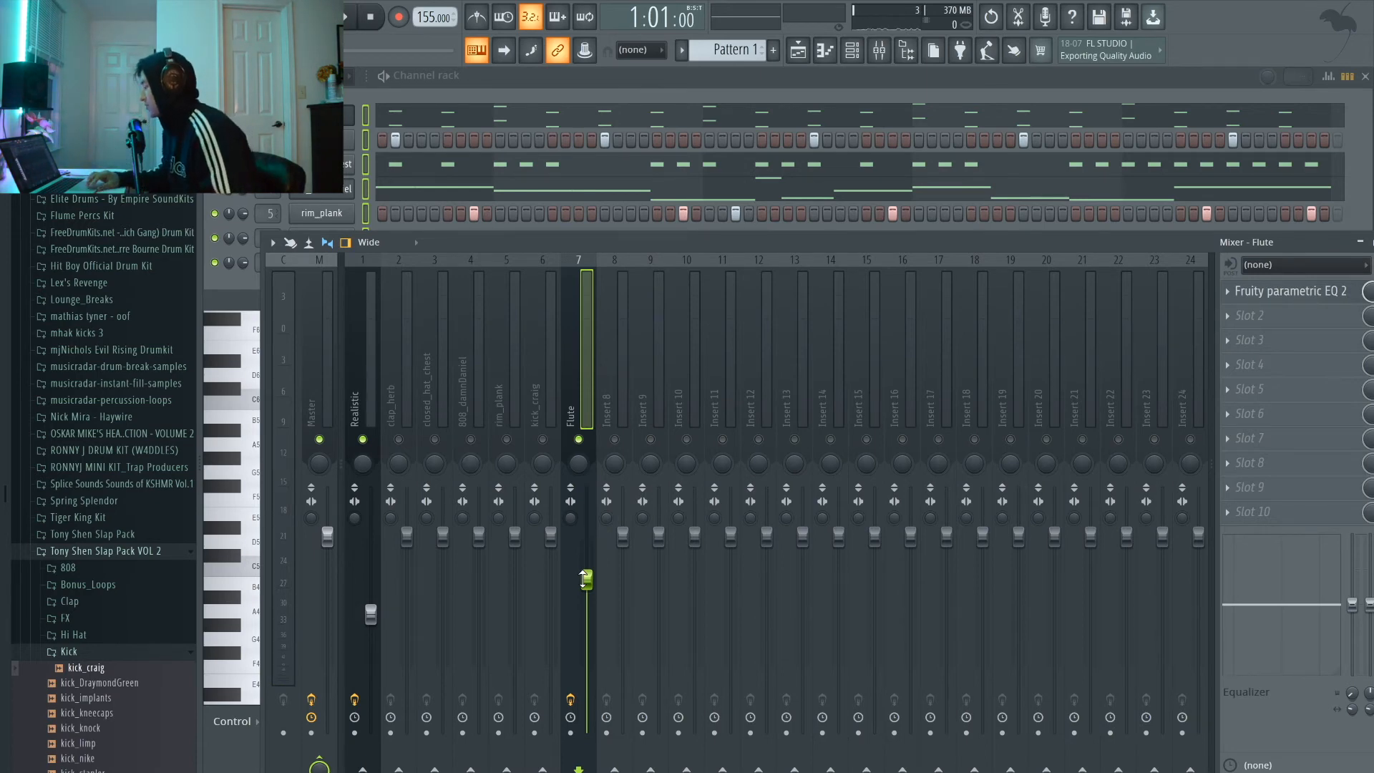
pyautogui.press('space')
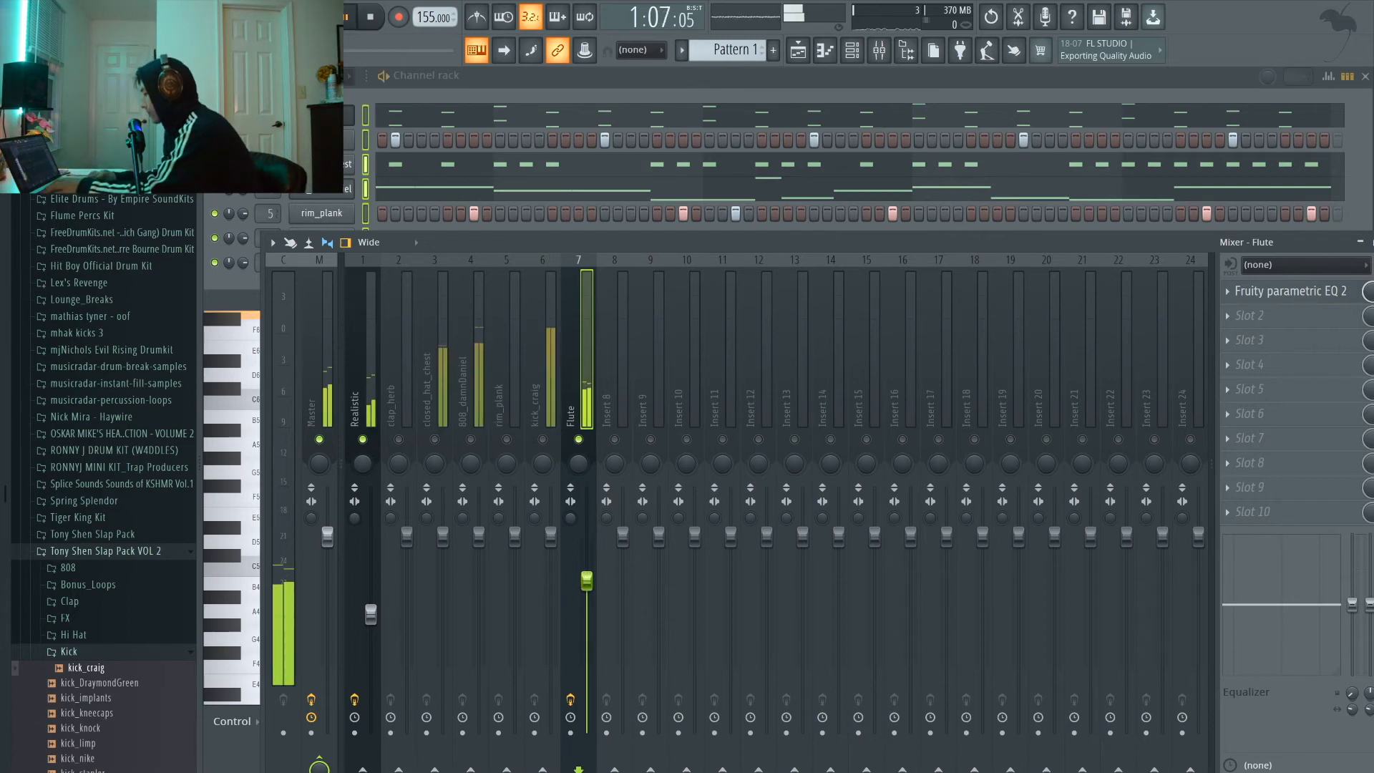
pyautogui.press('space')
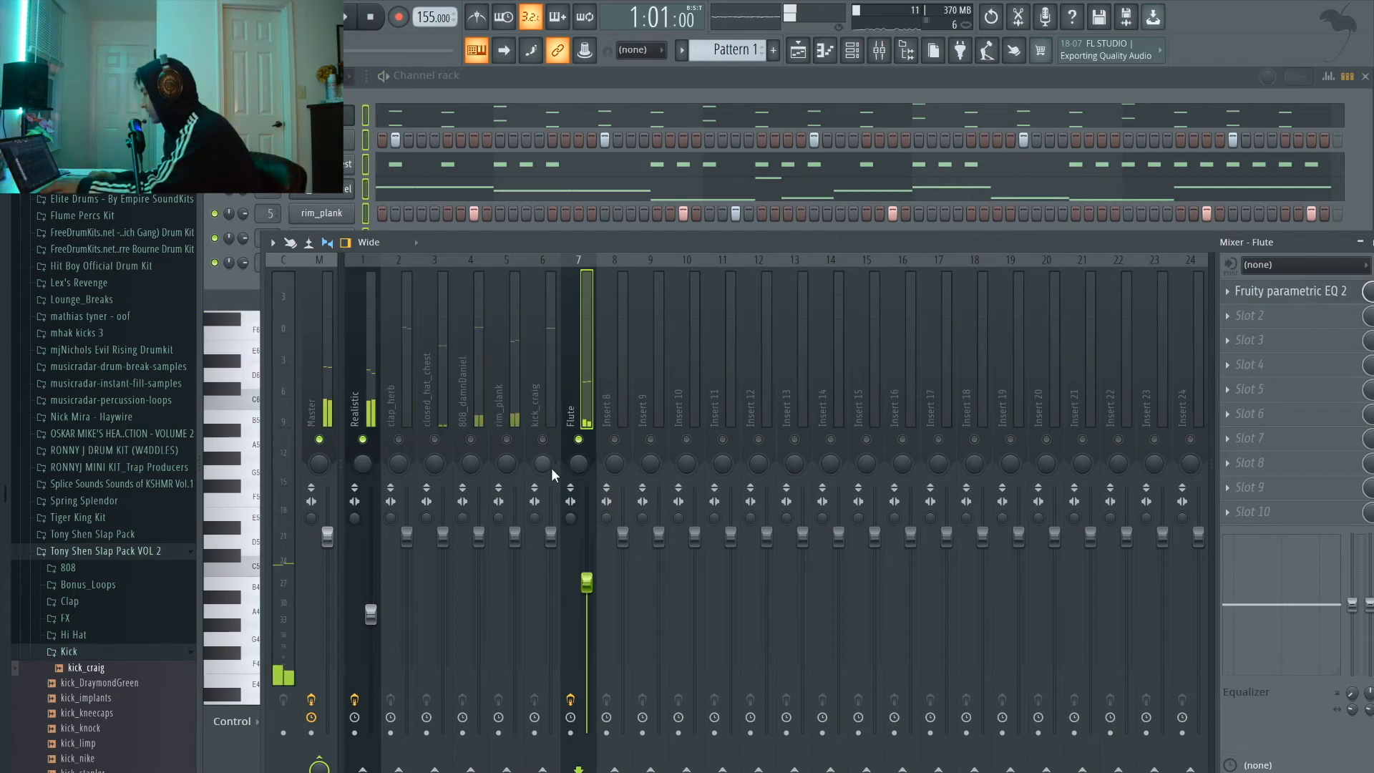
pyautogui.rightClick(578, 439)
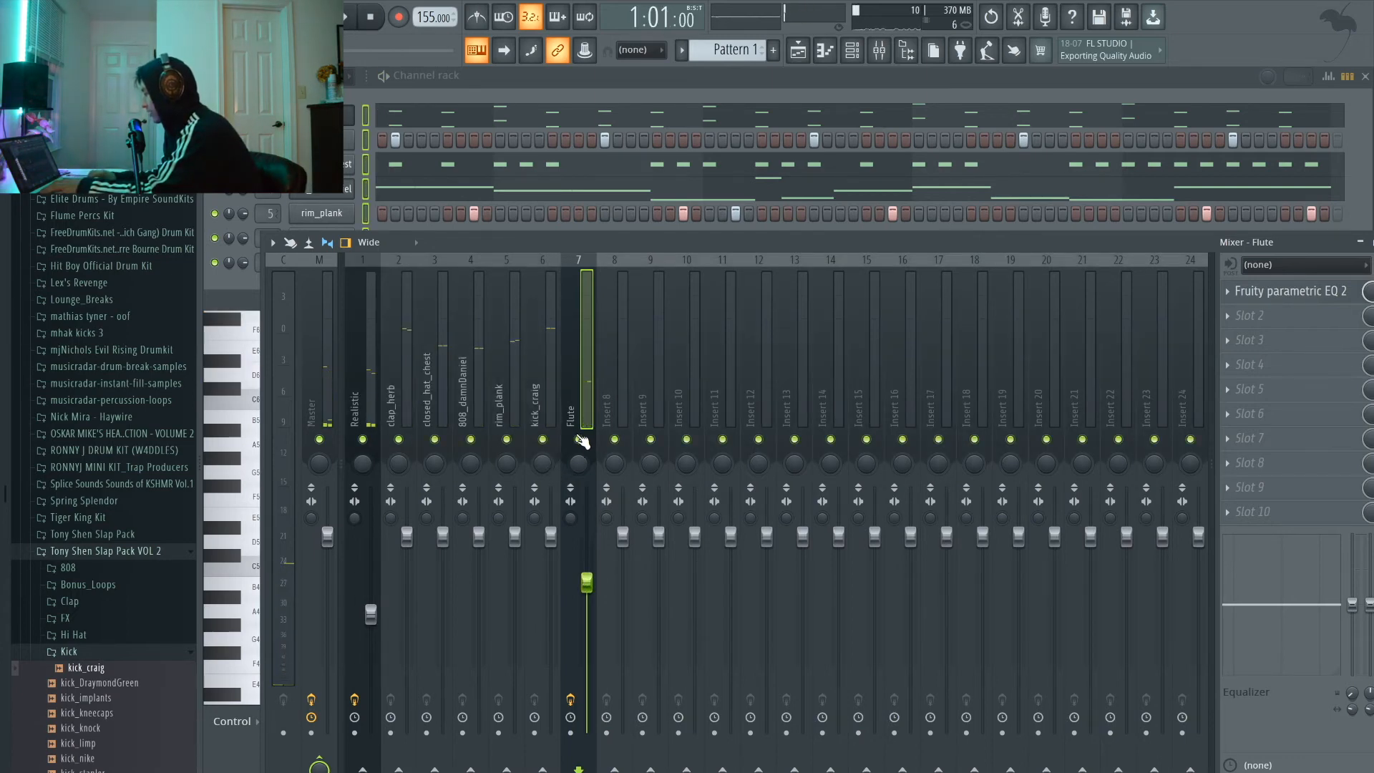
pyautogui.click(554, 400)
pyautogui.click(437, 404)
pyautogui.click(412, 406)
pyautogui.click(452, 409)
pyautogui.click(512, 419)
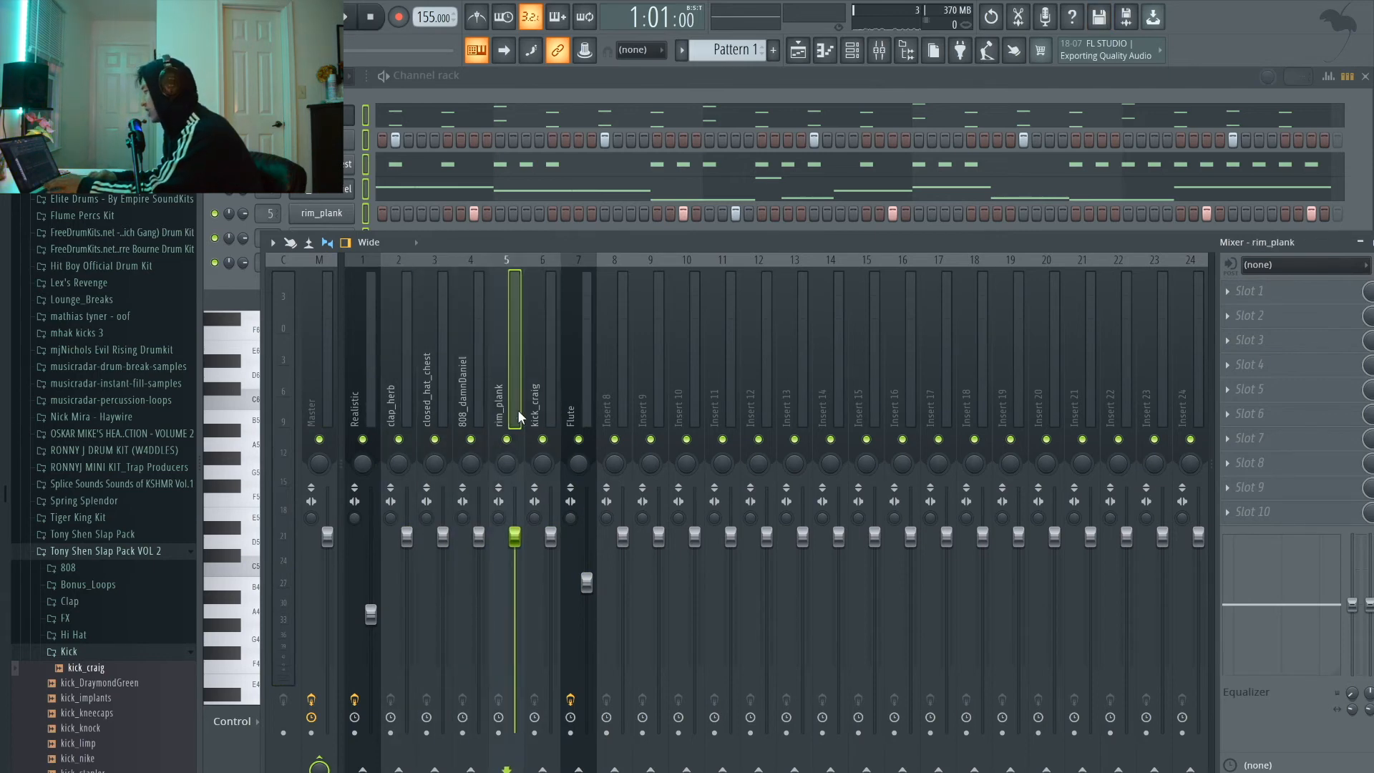
pyautogui.click(533, 413)
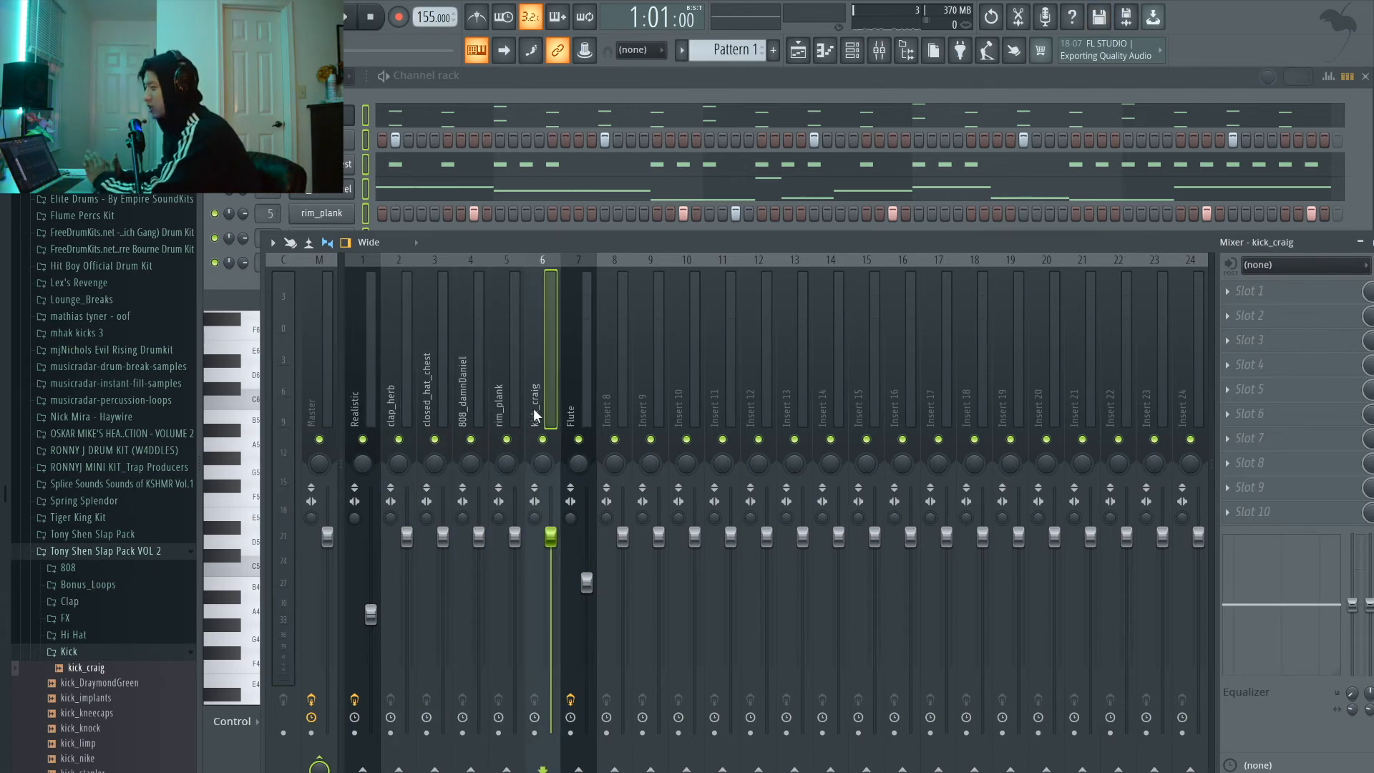
# - Lower the closed_hat_chest, 808_damnDaniel and rim_plank mixer faders slightly while the full pattern plays
pyautogui.press('space')
pyautogui.click(400, 394)
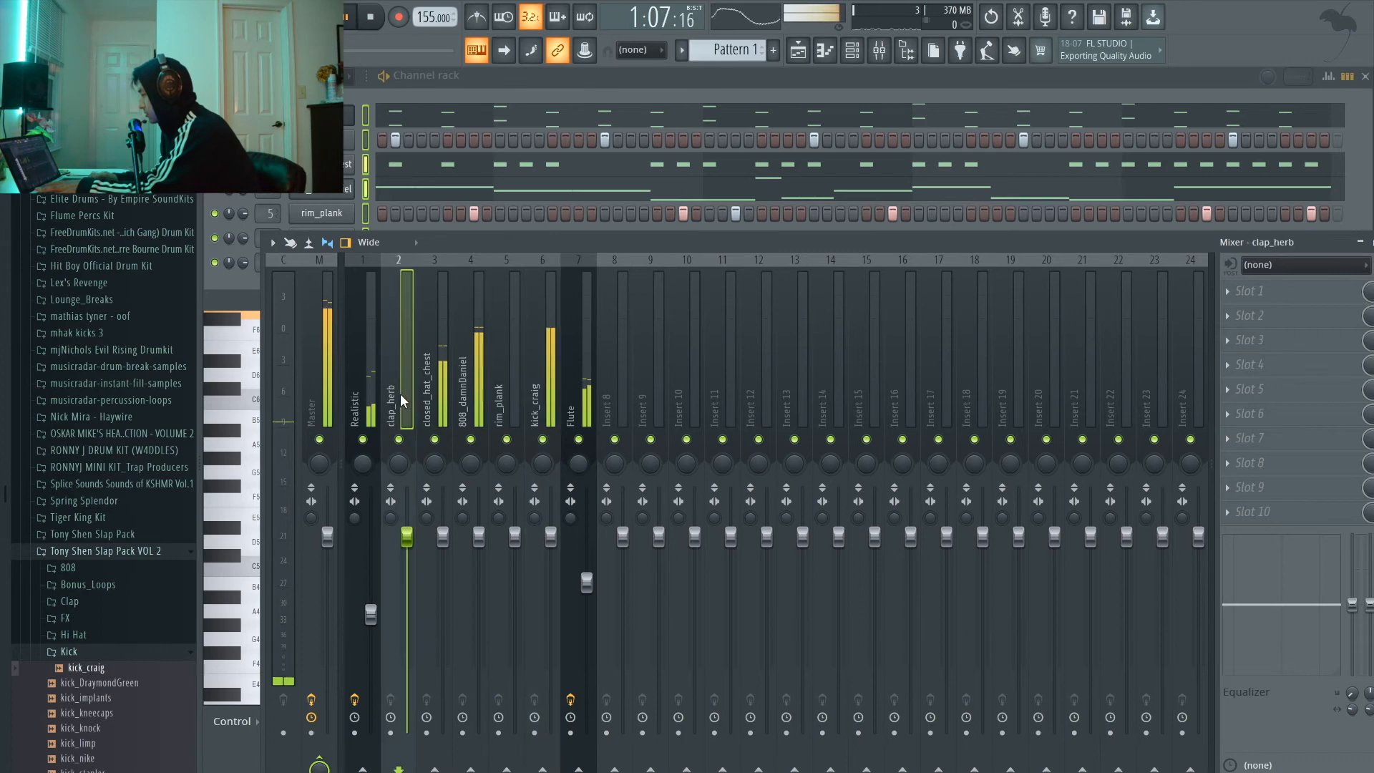
pyautogui.click(427, 524)
pyautogui.moveTo(442, 543); pyautogui.dragTo(442, 553)
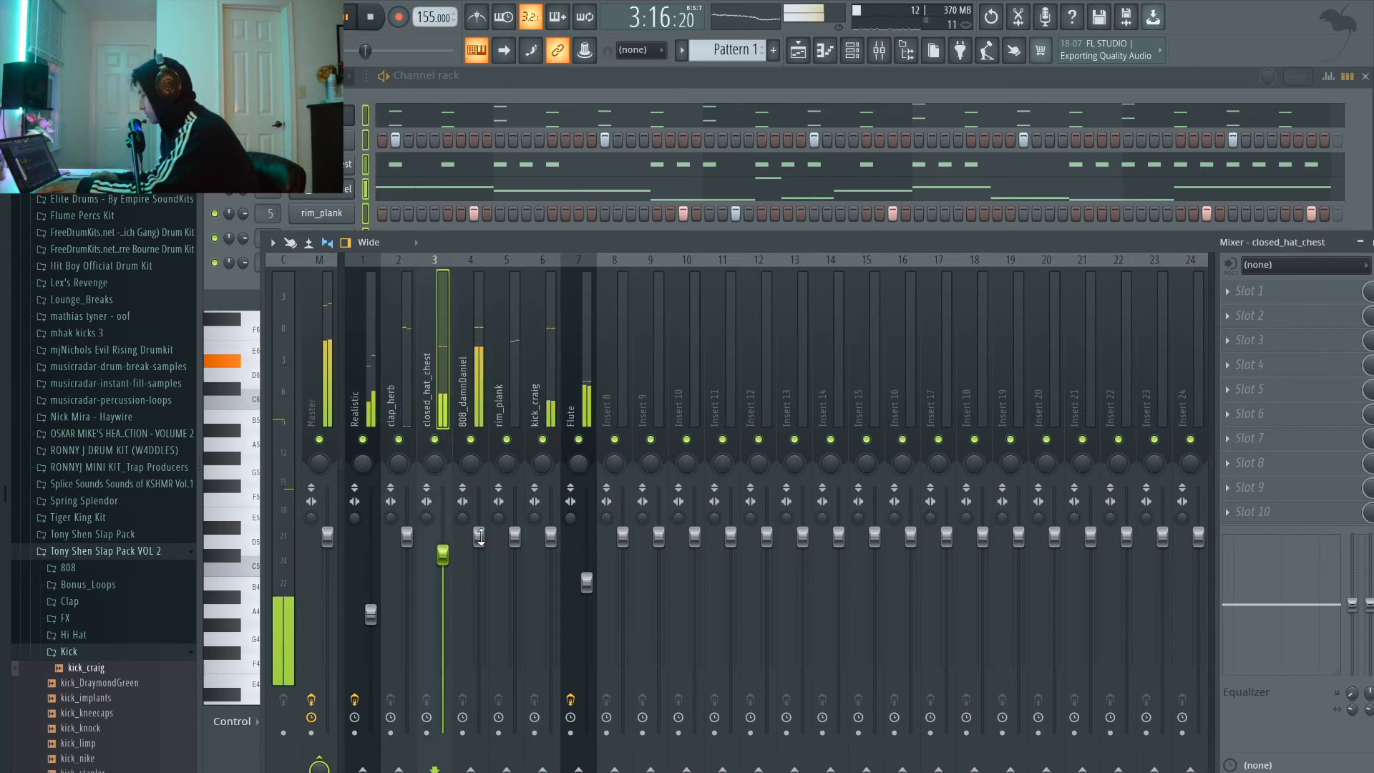
pyautogui.moveTo(478, 537); pyautogui.dragTo(514, 548)
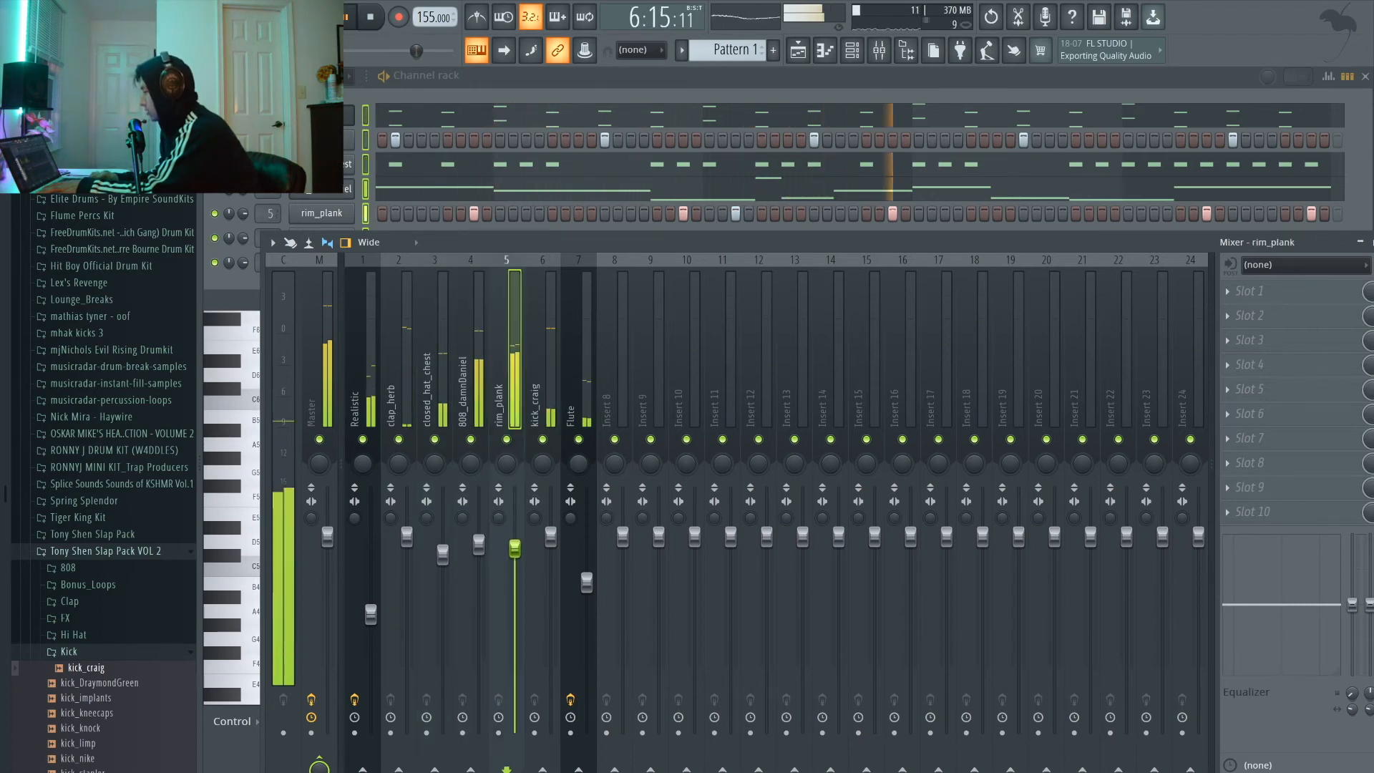
# - Stop playback, show the playlist and split Pattern 1 by channel
pyautogui.click(798, 50)
pyautogui.press('space')
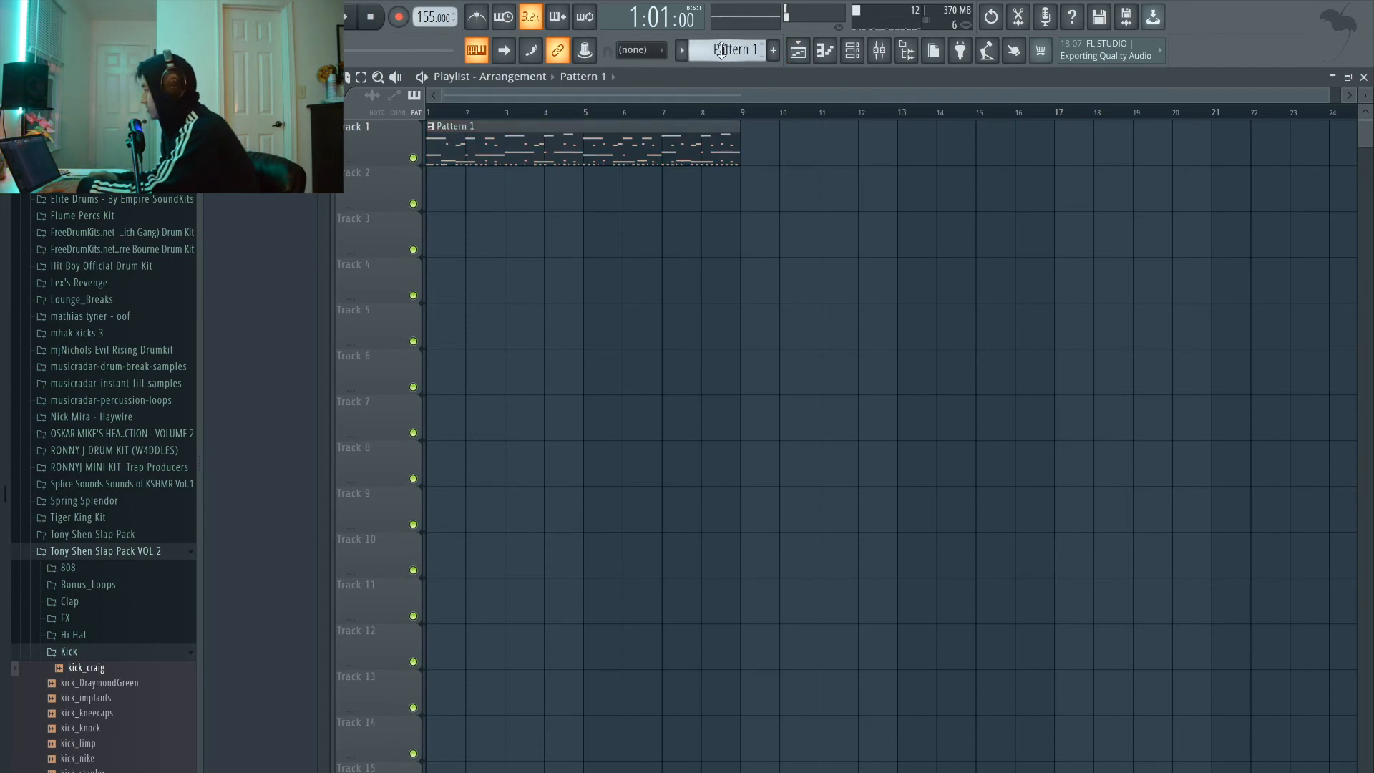
pyautogui.click(721, 50)
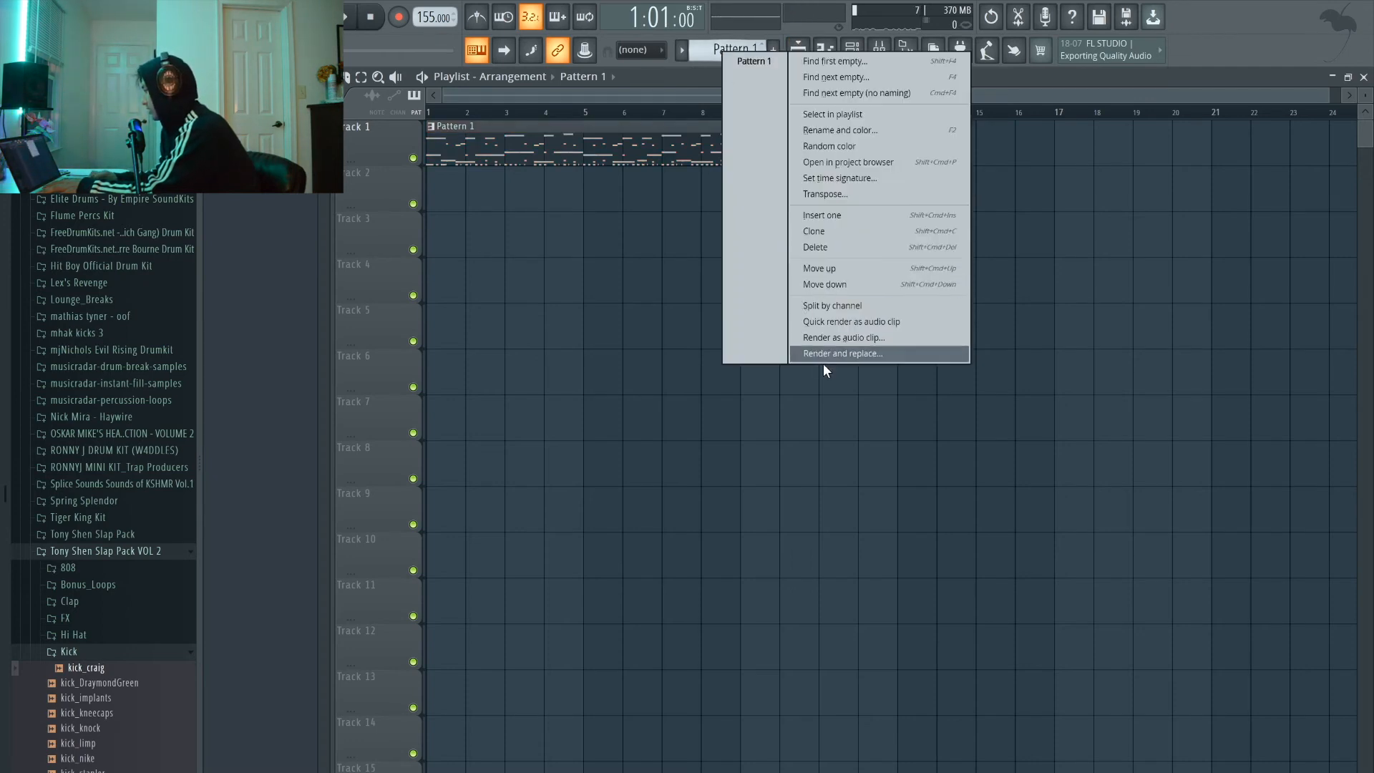
pyautogui.click(843, 306)
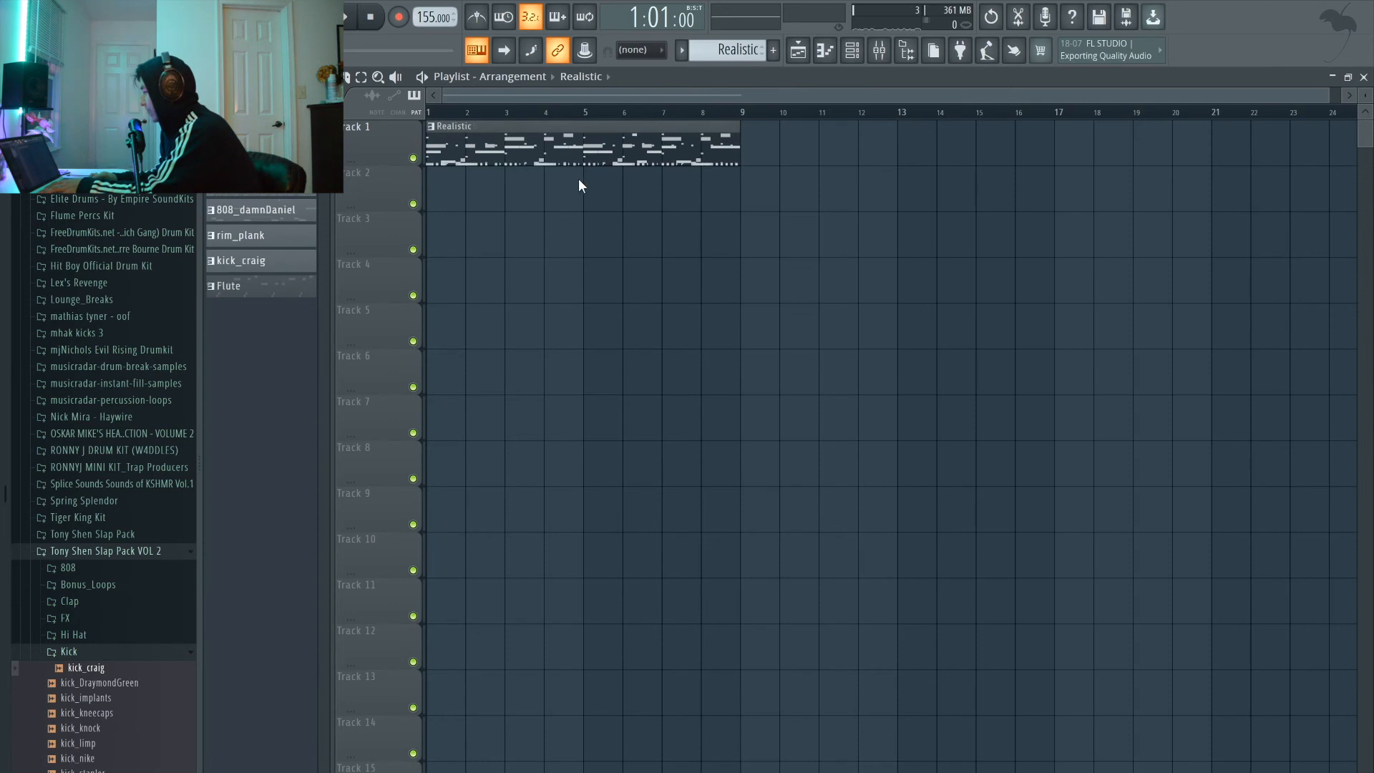
# - Arrange the split clips from bar 1 on Tracks 1–7: Realistic, Flute, clap_herb, closed_hat_chest, 808_damnDaniel, rim_plank and kick_craig
pyautogui.click(529, 248)
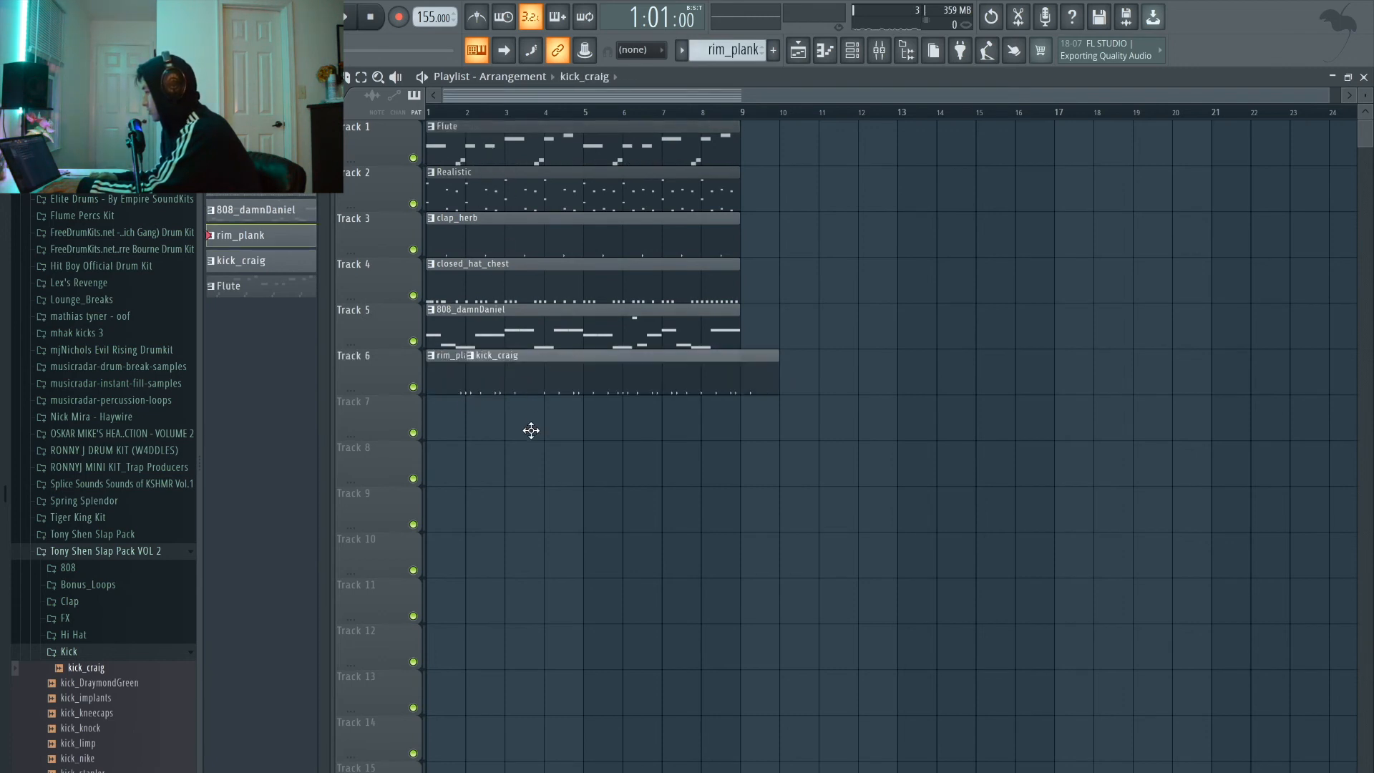
pyautogui.moveTo(521, 141); pyautogui.dragTo(871, 184)
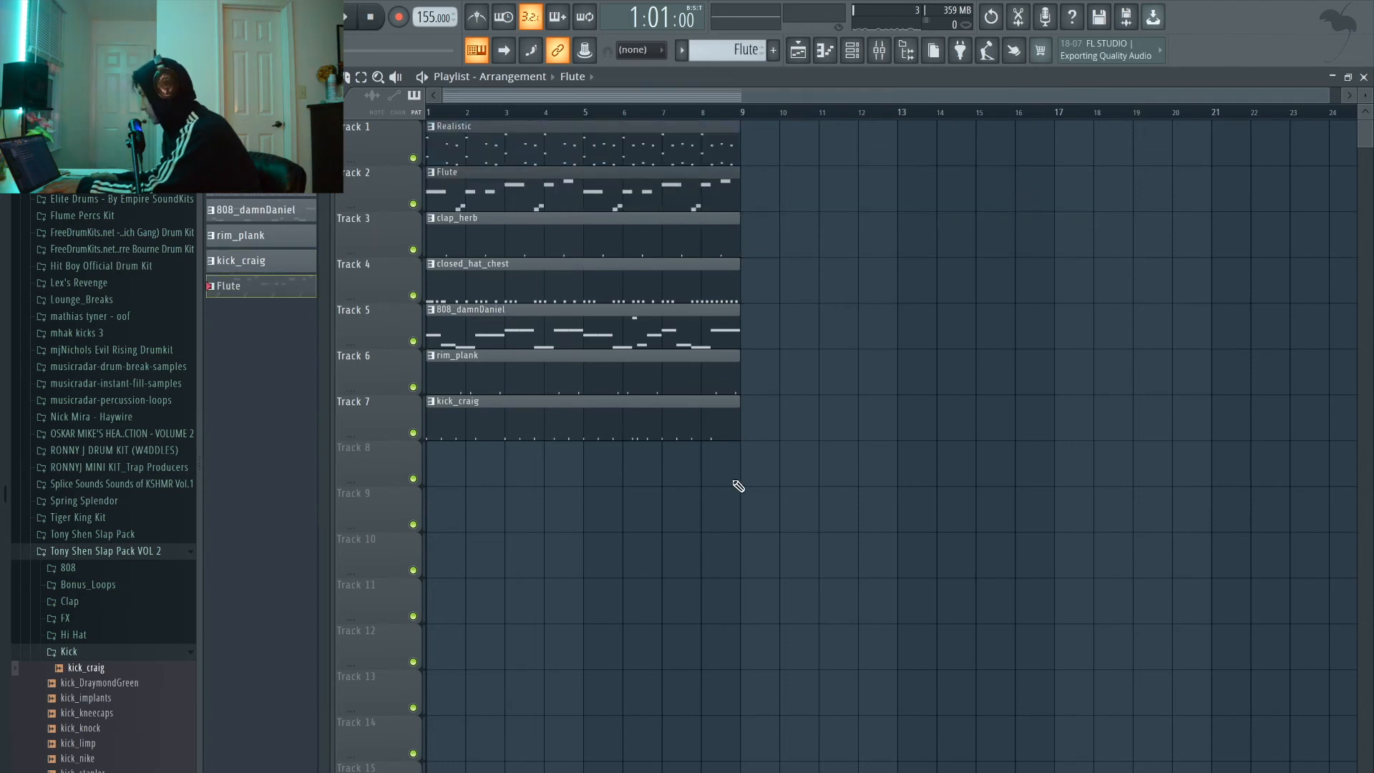
# - Move the Flute, clap_herb, closed_hat_chest, 808_damnDaniel, rim_plank and kick_craig clips to bar 9 and copy the Realistic clip to bar 9
pyautogui.moveTo(744, 440); pyautogui.dragTo(771, 192)
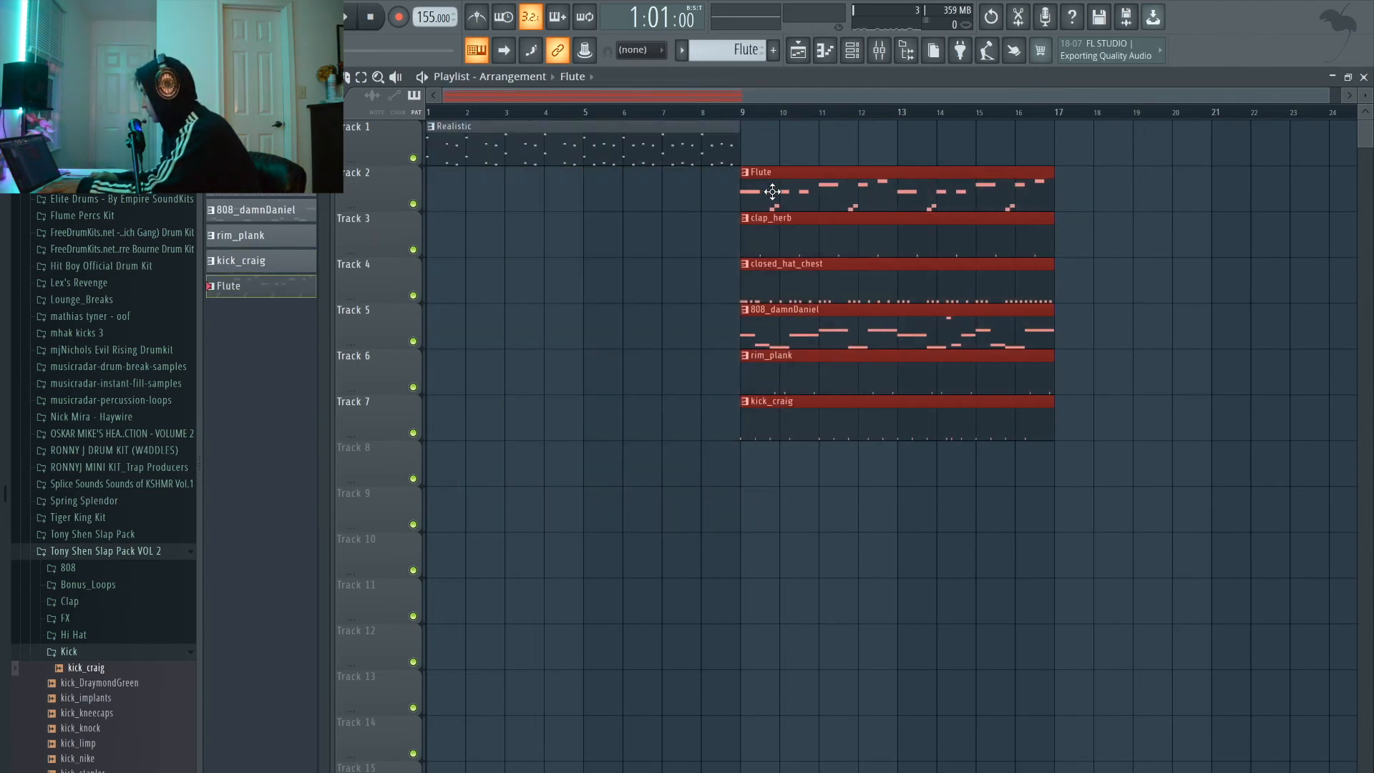
pyautogui.click(605, 222)
pyautogui.moveTo(590, 133); pyautogui.dragTo(919, 124)
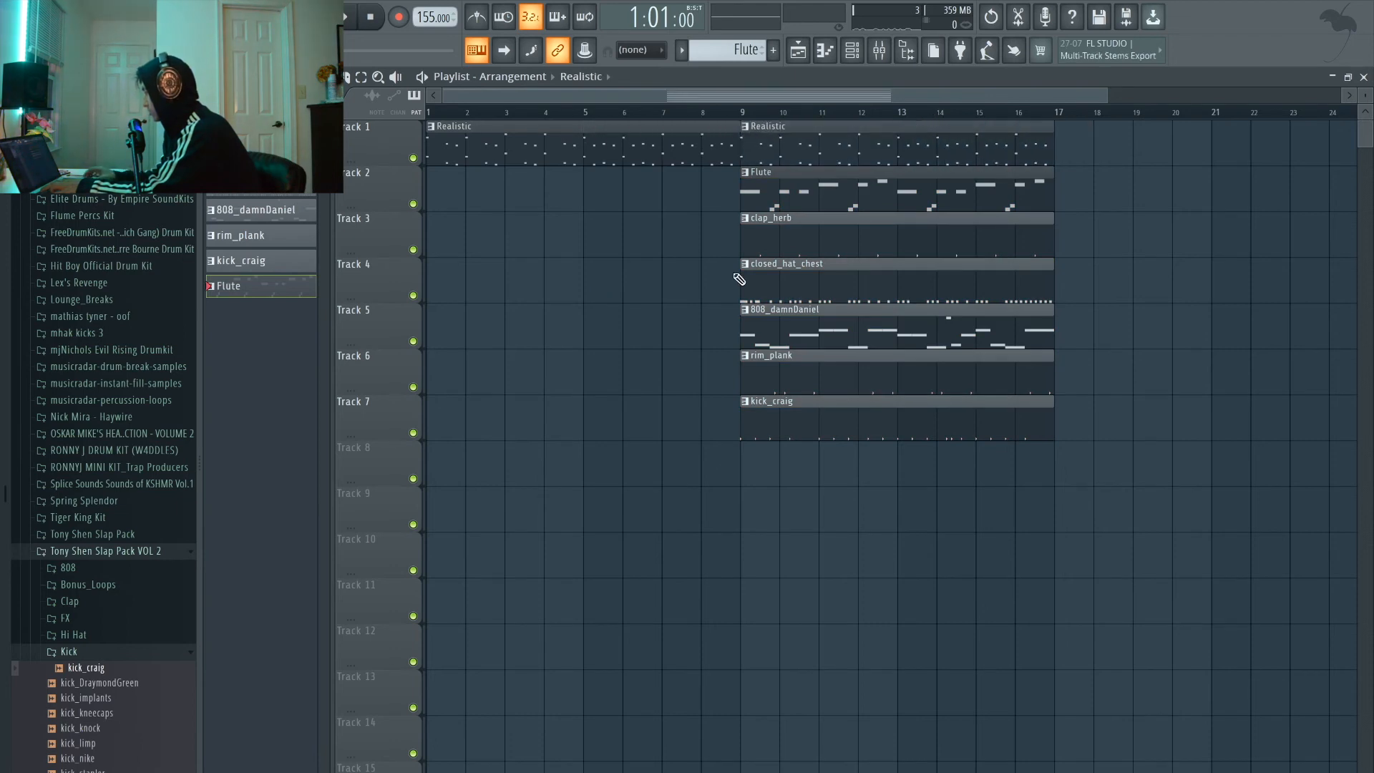
# - Move the Flute clip to bar 25 and copy the Realistic clip to bar 17
pyautogui.scroll(-2, 740, 279)
pyautogui.moveTo(742, 195); pyautogui.dragTo(1208, 194)
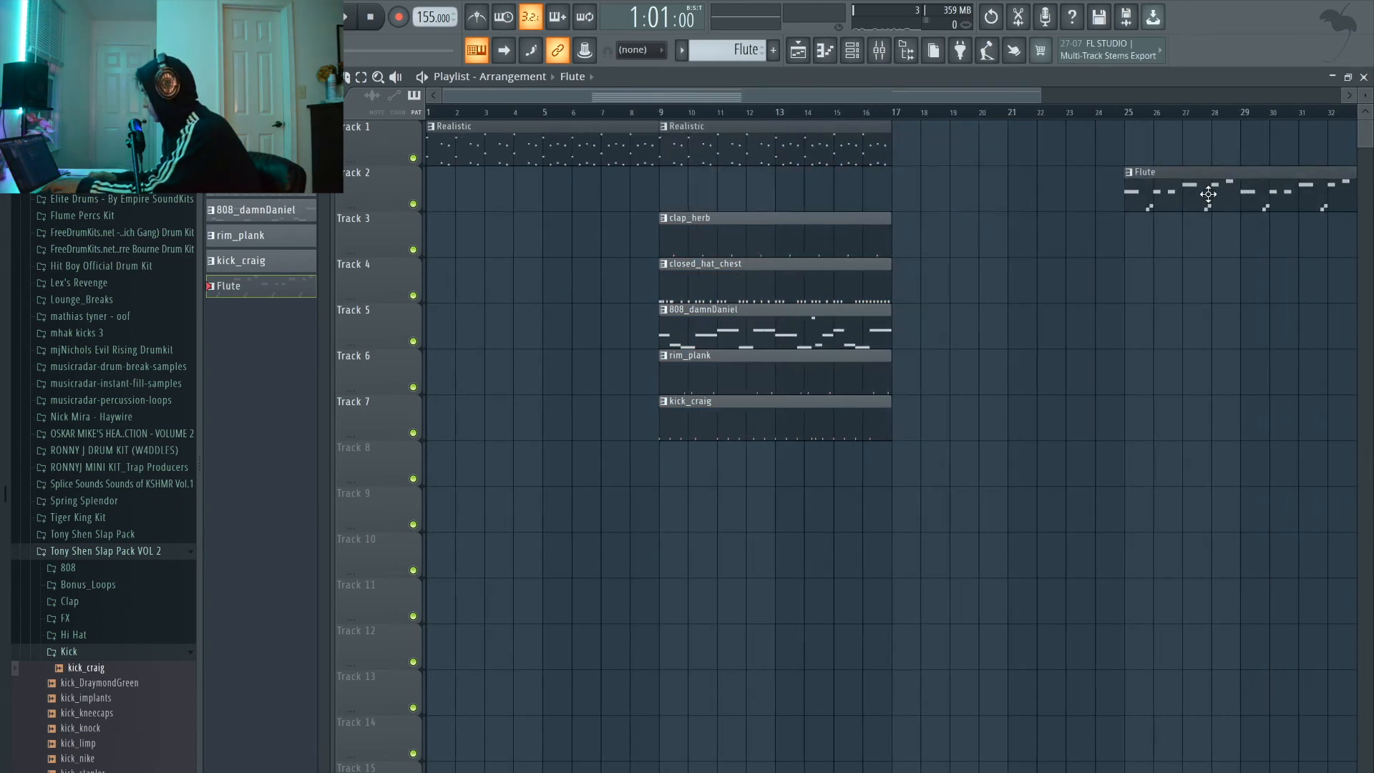
pyautogui.moveTo(756, 147); pyautogui.dragTo(982, 163)
pyautogui.scroll(-2, 991, 261)
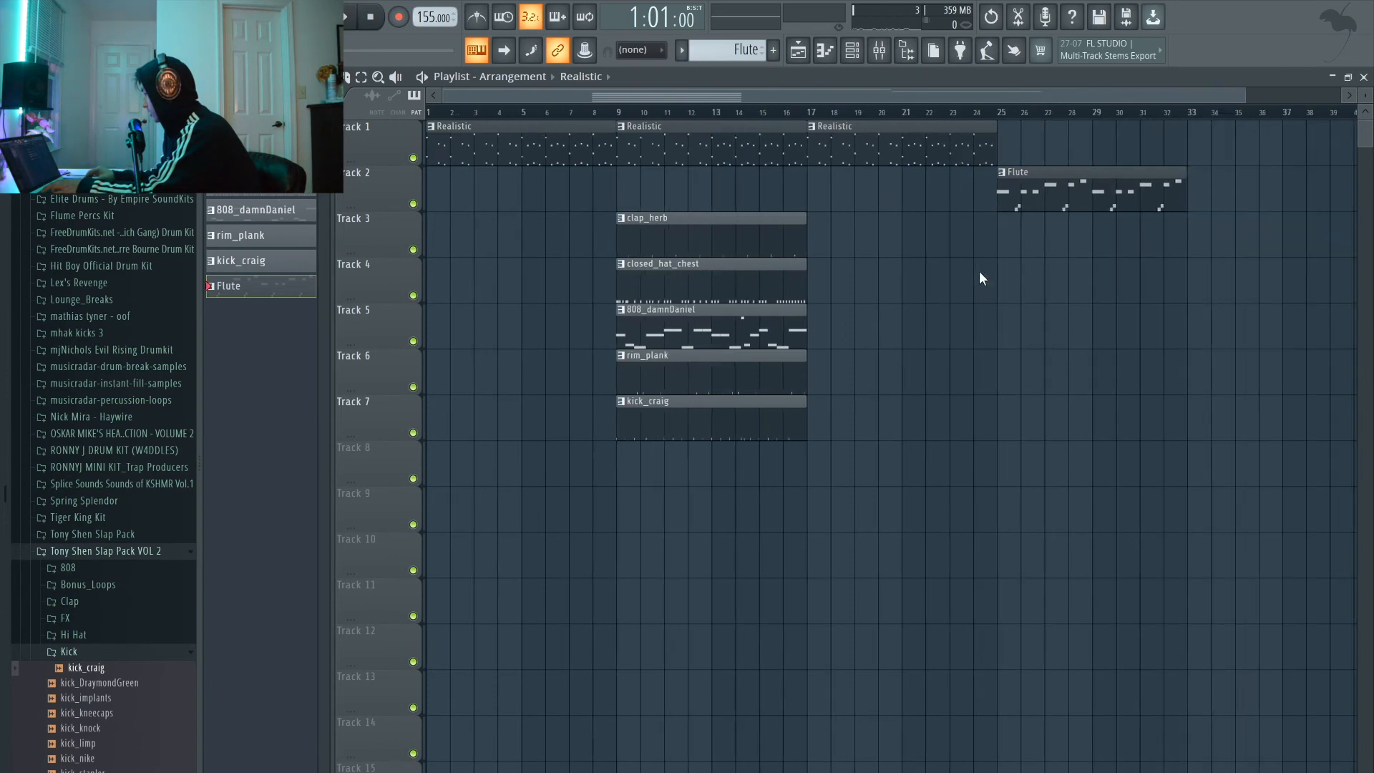
# - Duplicate the clap_herb, closed_hat_chest, 808_damnDaniel, rim_plank and kick_craig clips from bar 9 to bar 17
pyautogui.moveTo(799, 437); pyautogui.dragTo(635, 212)
pyautogui.hotkey('ctrl', 'b')
pyautogui.click(708, 202)
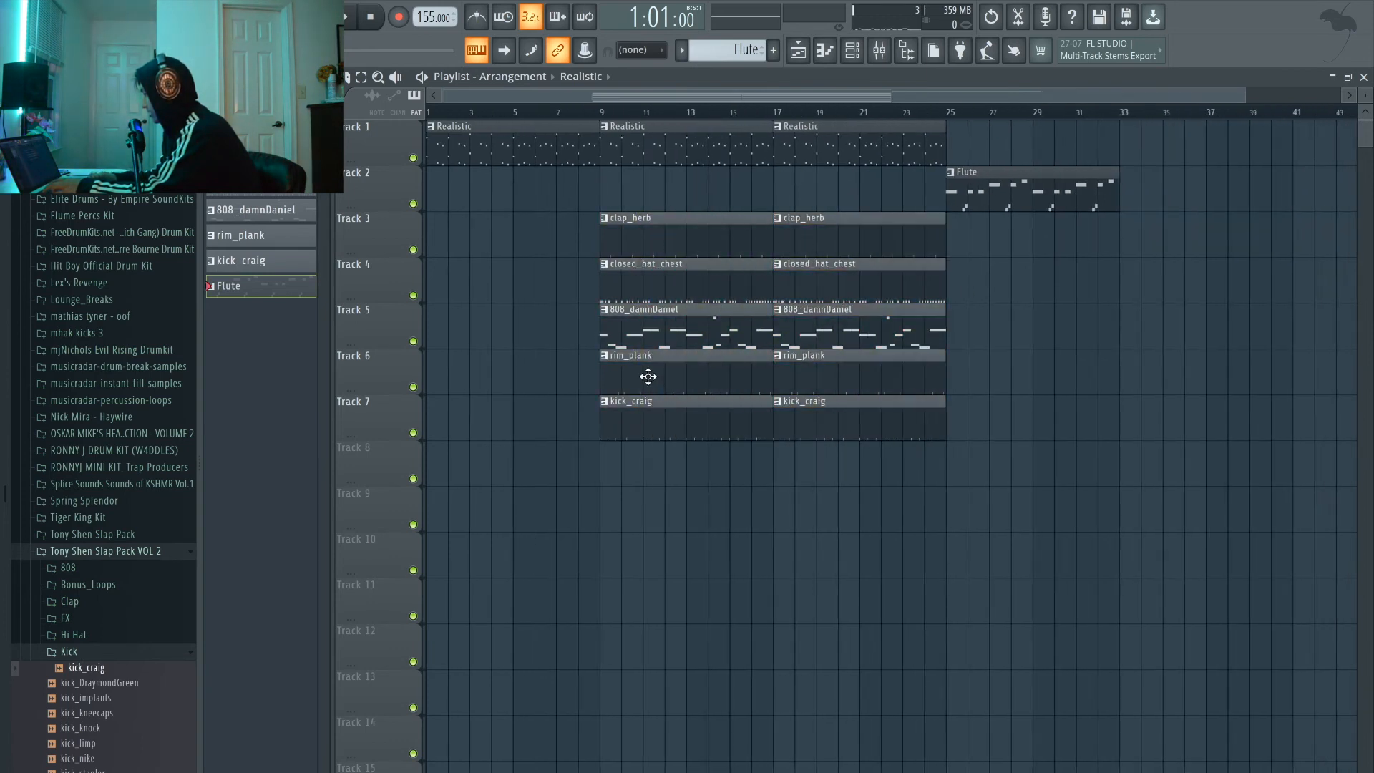
# - Delete the rim_plank and kick_craig clips at bar 9 and play the arrangement from bar 9
pyautogui.rightClick(648, 415)
pyautogui.click(603, 114)
pyautogui.rightClick(623, 385)
pyautogui.press('space')
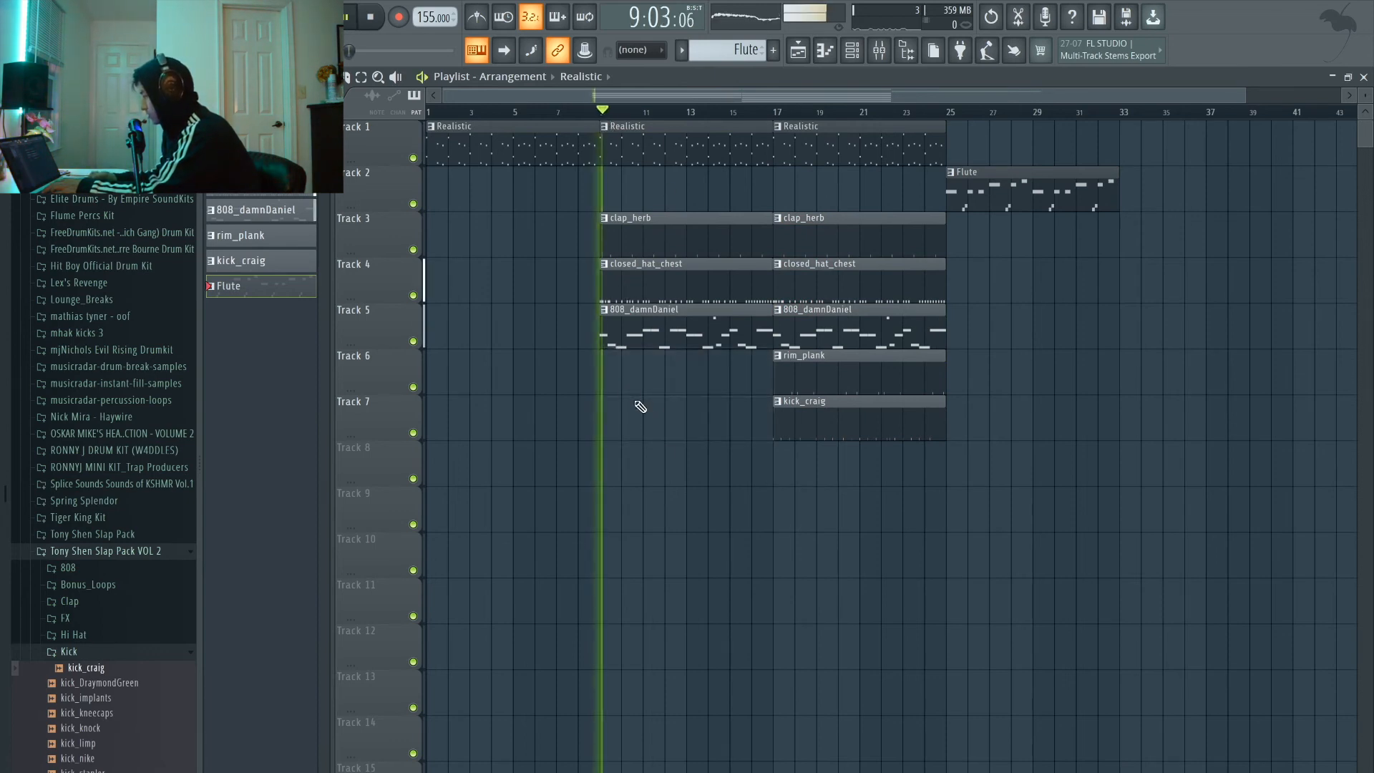
# - Shorten the clap_herb, closed_hat_chest and 808_damnDaniel clips at bar 9 to end at bar 16, and play from bar 15
pyautogui.scroll(-2, 840, 437)
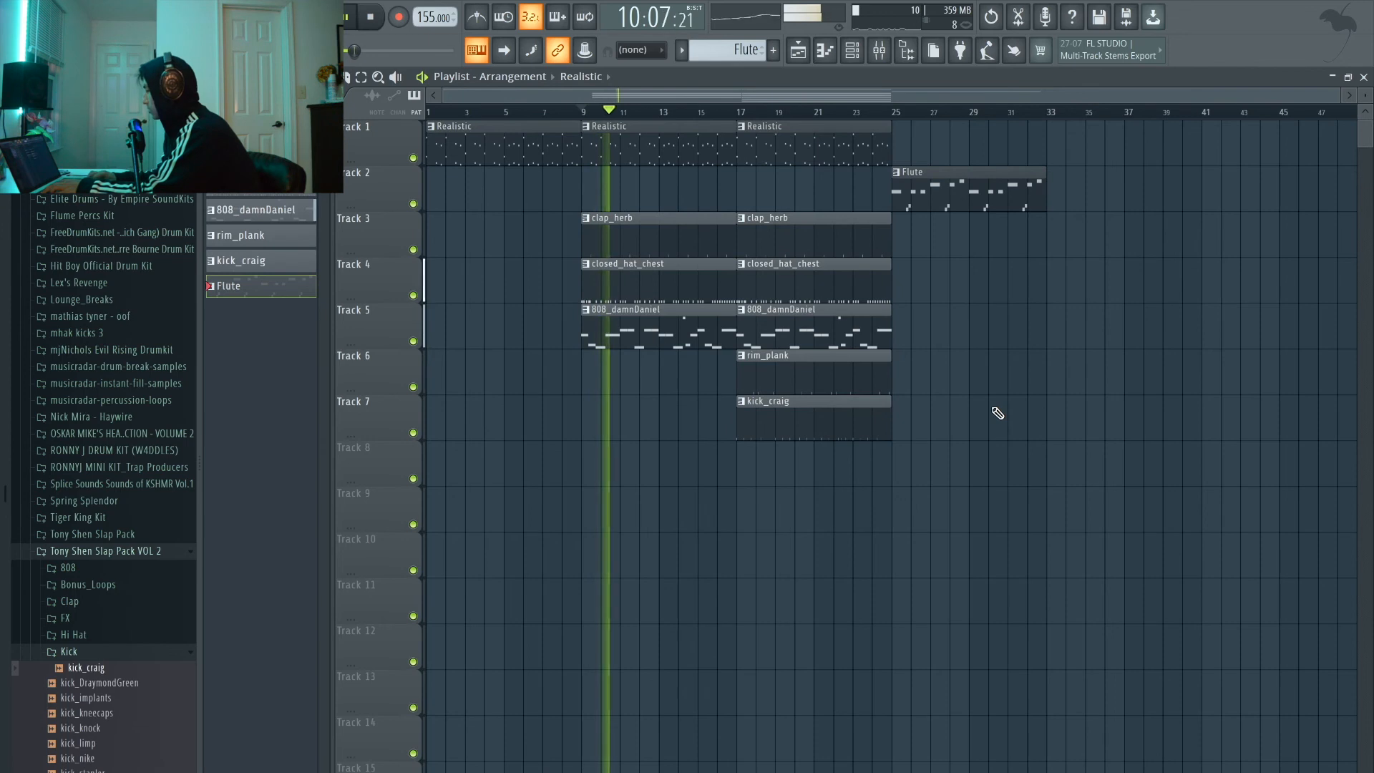
pyautogui.scroll(2, 739, 429)
pyautogui.click(704, 221)
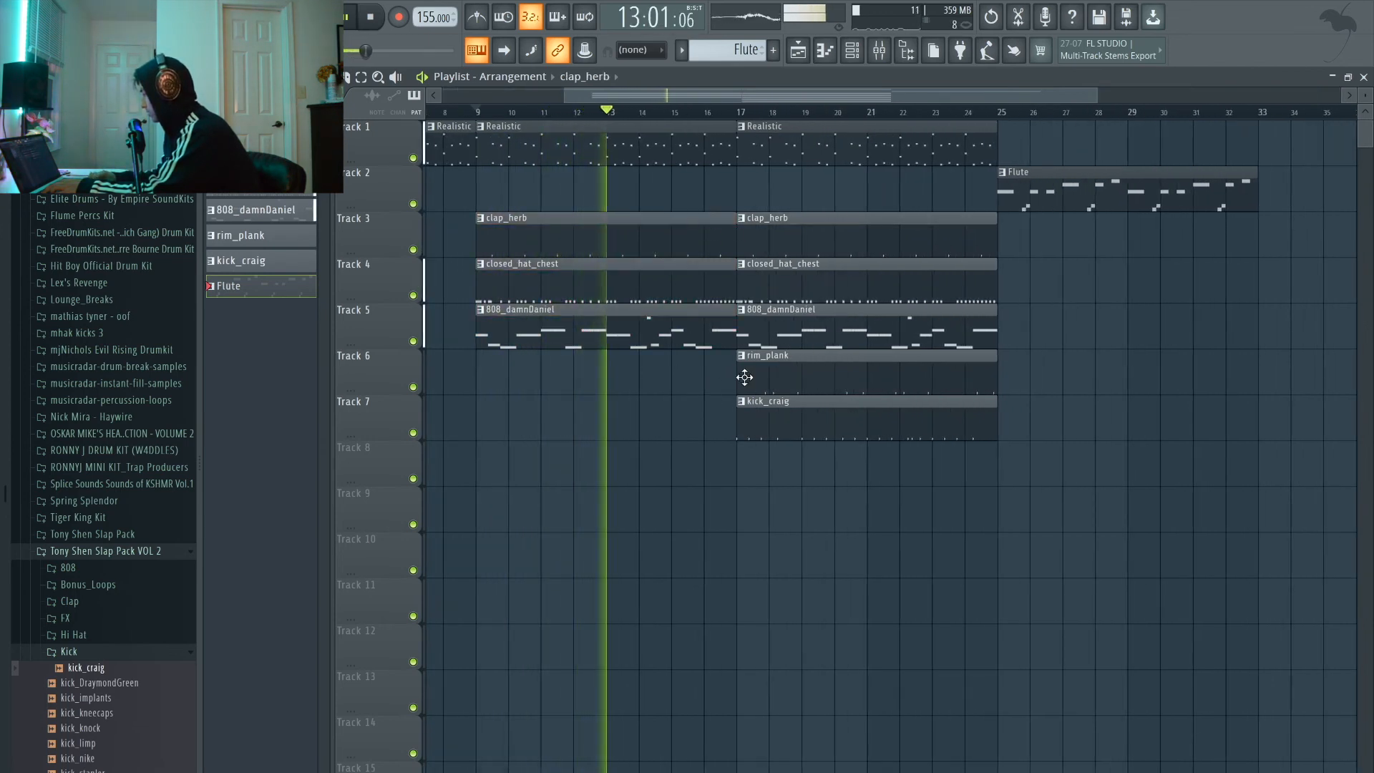
pyautogui.keyDown('ctrl'); pyautogui.rightClick(723, 197); pyautogui.keyUp('ctrl')
pyautogui.moveTo(1364, 98); pyautogui.dragTo(1362, 92)
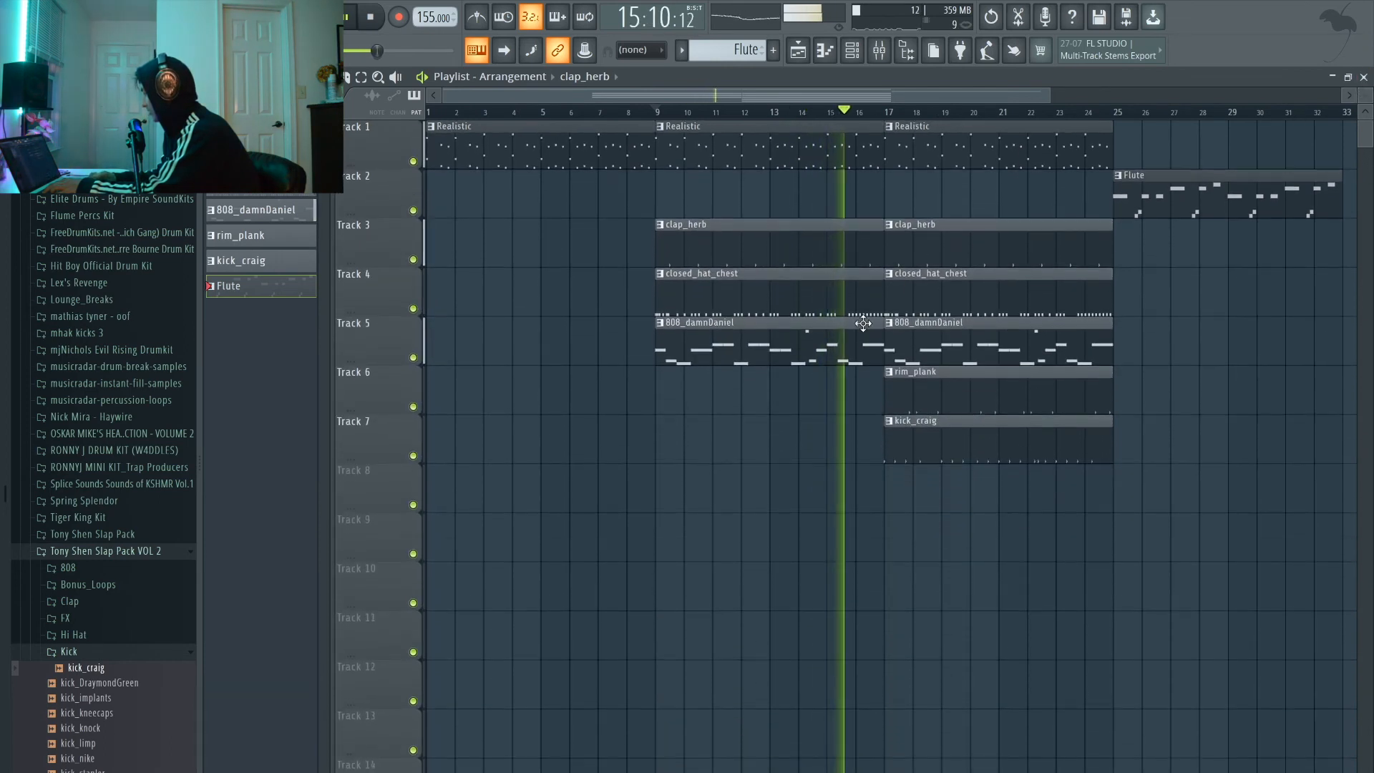
pyautogui.click(848, 238)
pyautogui.press('space')
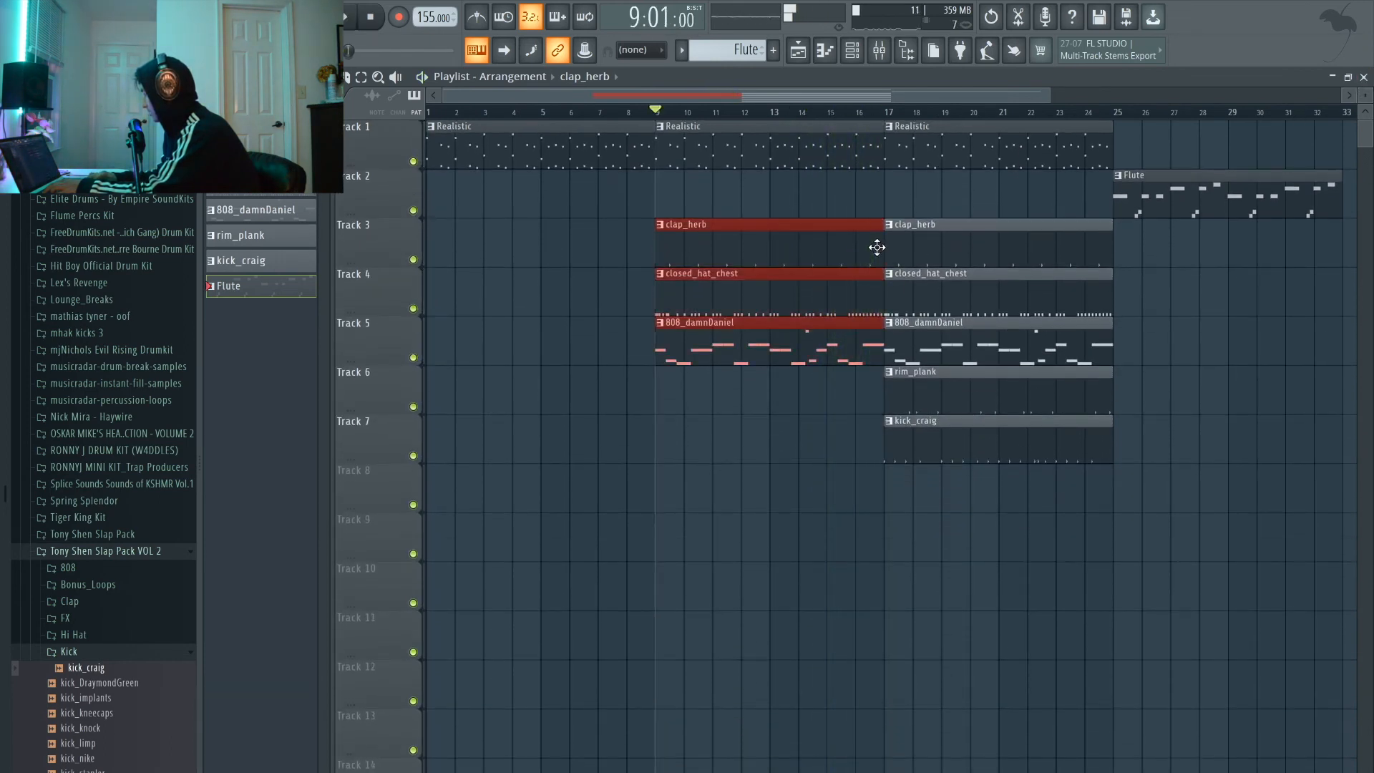
pyautogui.moveTo(883, 247); pyautogui.dragTo(860, 247)
pyautogui.keyDown('ctrl'); pyautogui.click(855, 159); pyautogui.keyUp('ctrl')
pyautogui.click(828, 112)
pyautogui.press('space')
pyautogui.keyDown('ctrl'); pyautogui.click(864, 190); pyautogui.keyUp('ctrl')
pyautogui.scroll(5, 906, 186)
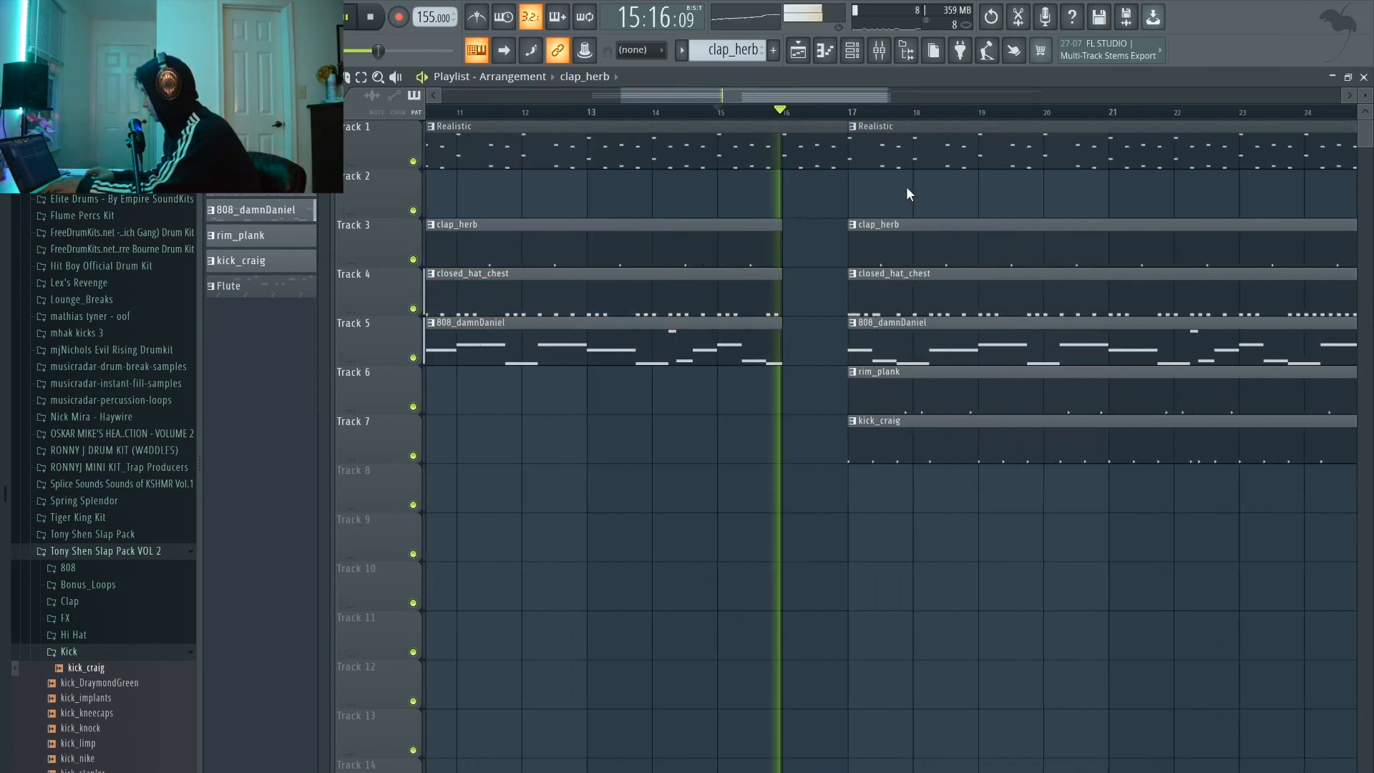
# - Set the playlist snap to Step and replace Realistic's bar 16 with four one-beat repeats of the clip
pyautogui.press('space')
pyautogui.click(669, 113)
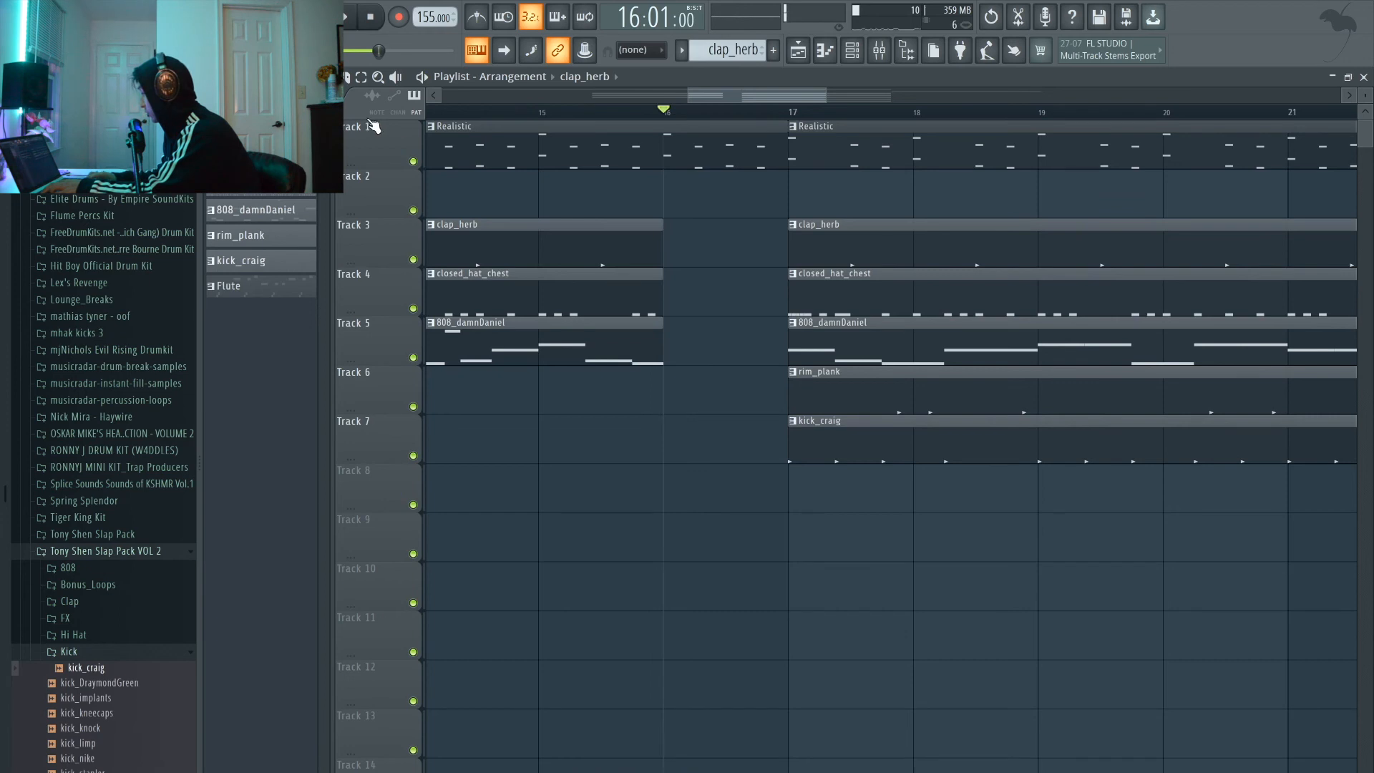
pyautogui.click(228, 77)
pyautogui.click(247, 237)
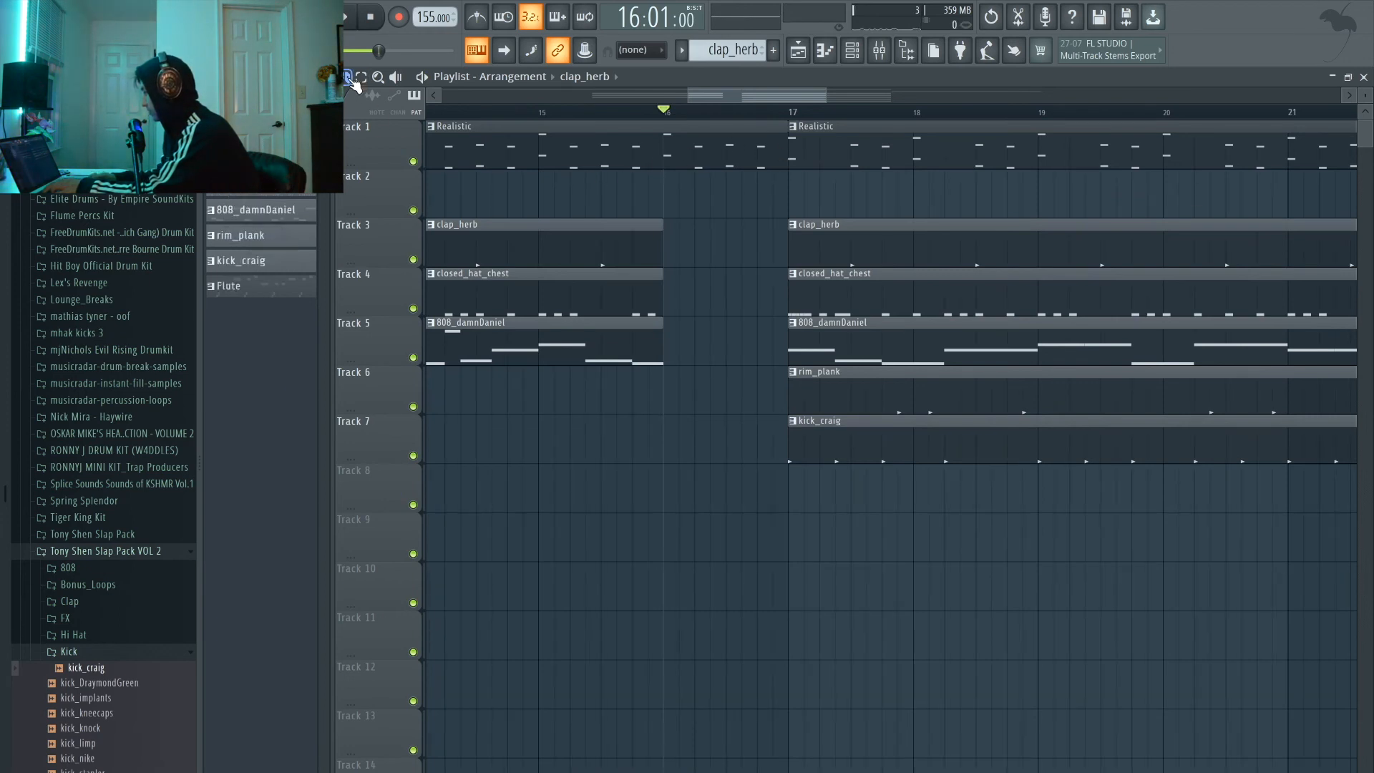
pyautogui.rightClick(732, 143)
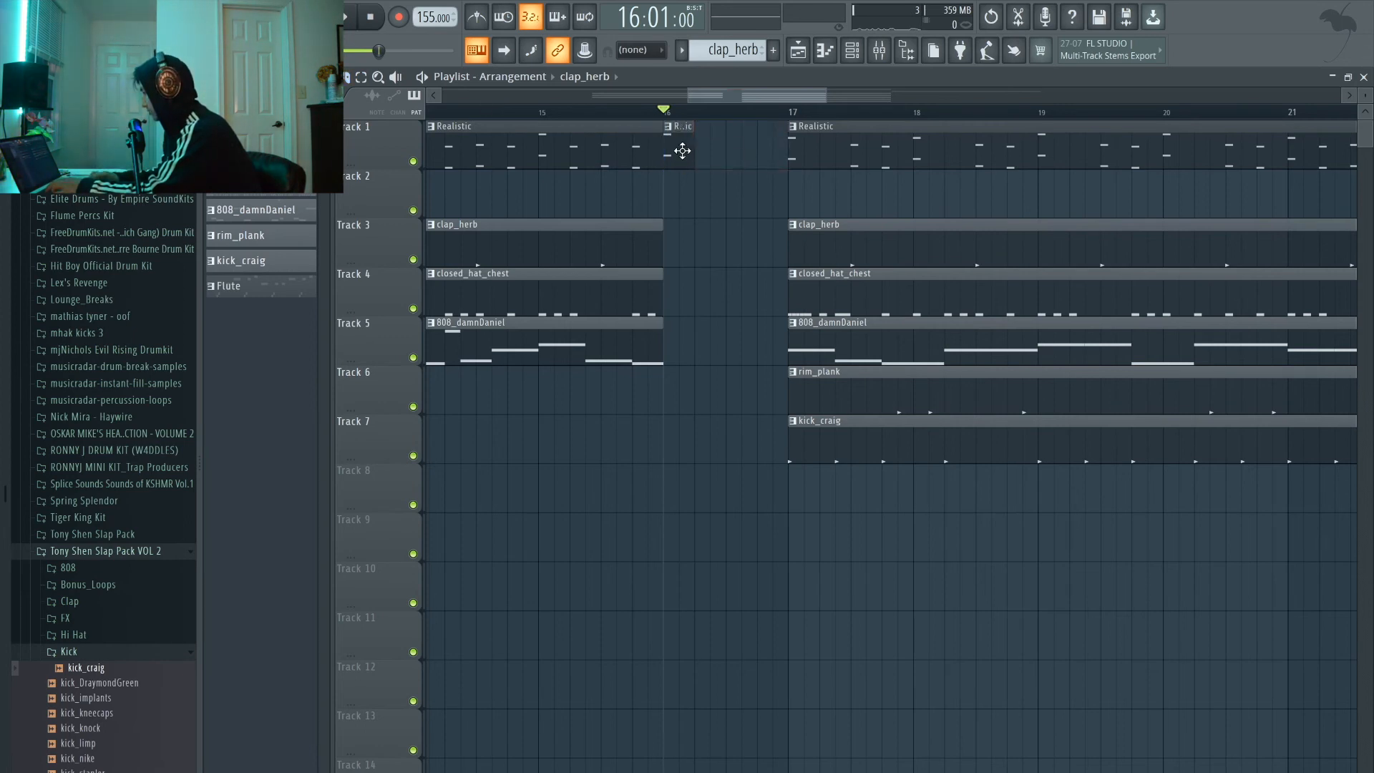
pyautogui.click(713, 154)
pyautogui.click(738, 154)
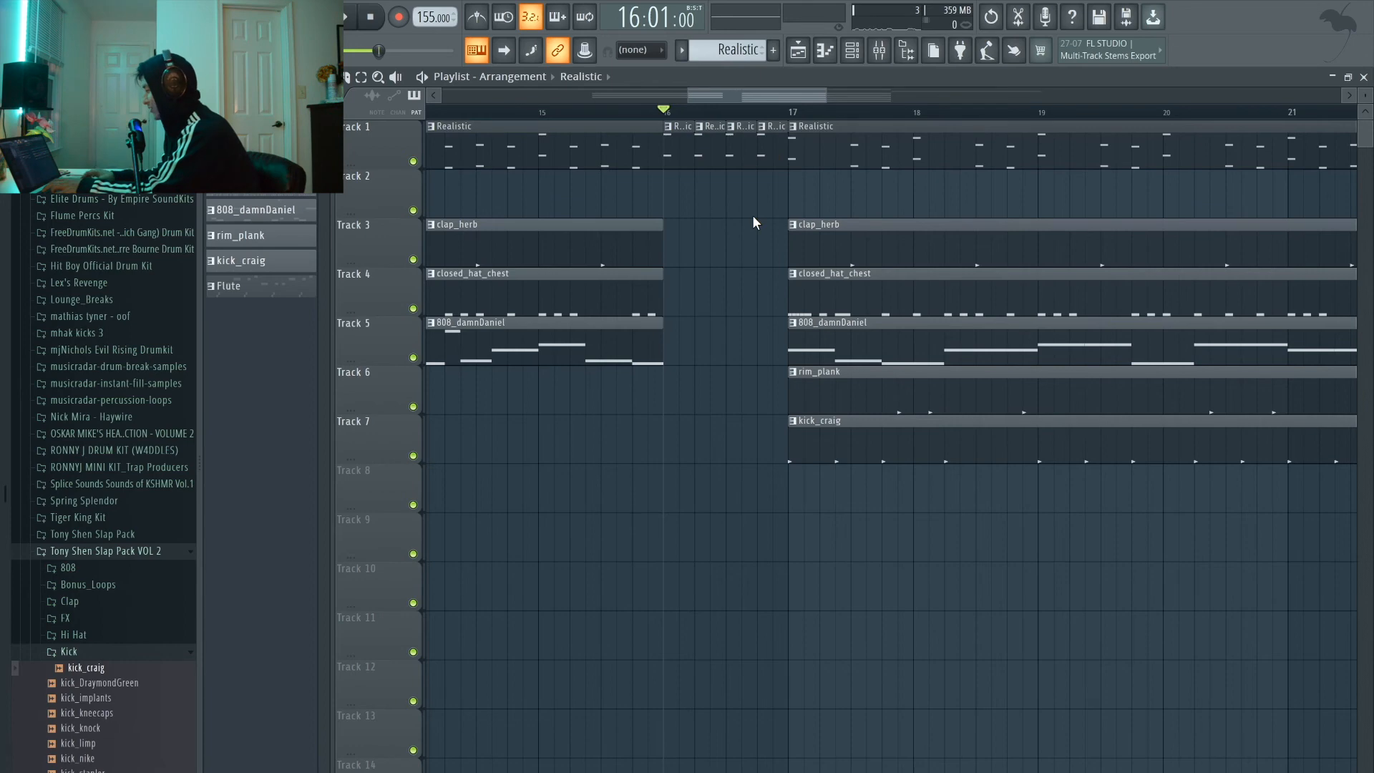
# - Play through the bar 16 break and add a Realistic clip at bar 25
pyautogui.scroll(-4, 753, 215)
pyautogui.press('space')
pyautogui.scroll(-5, 861, 282)
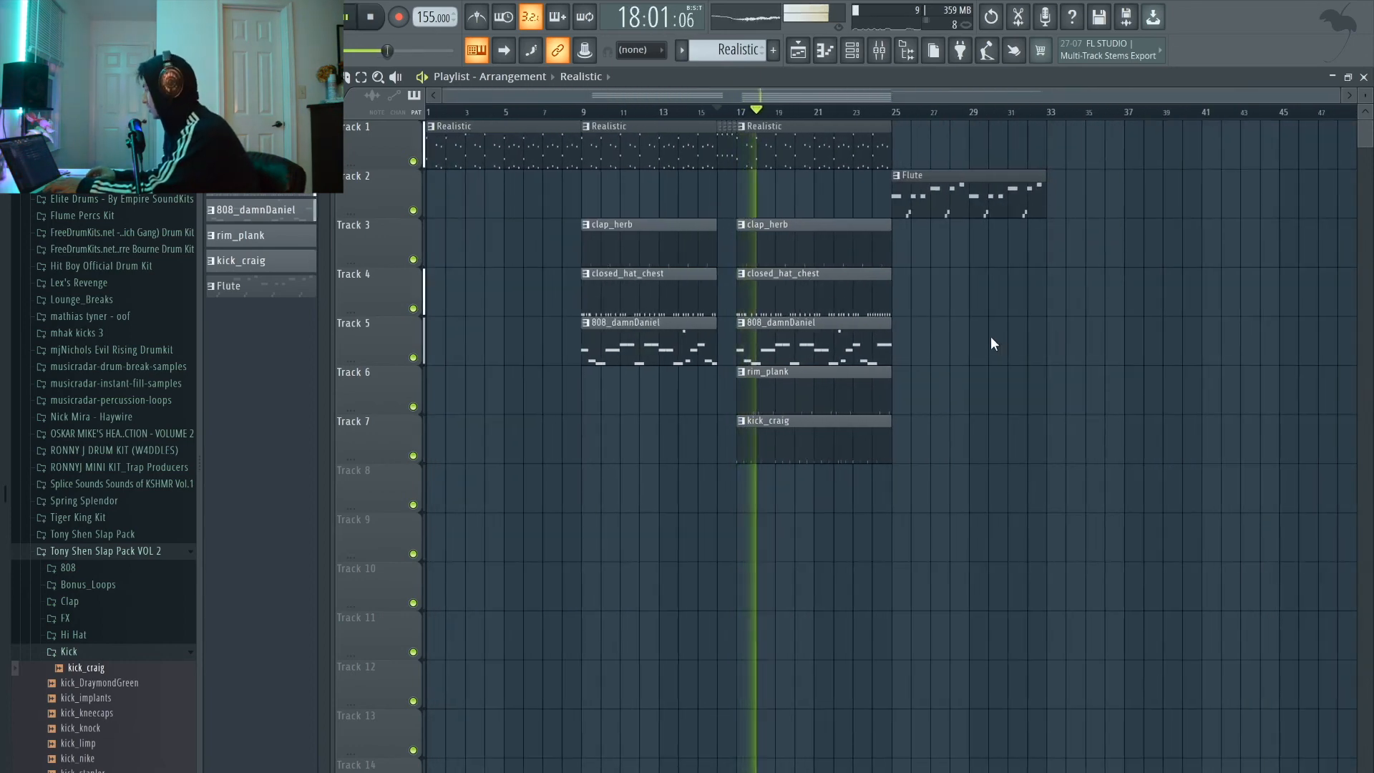
pyautogui.scroll(2, 990, 337)
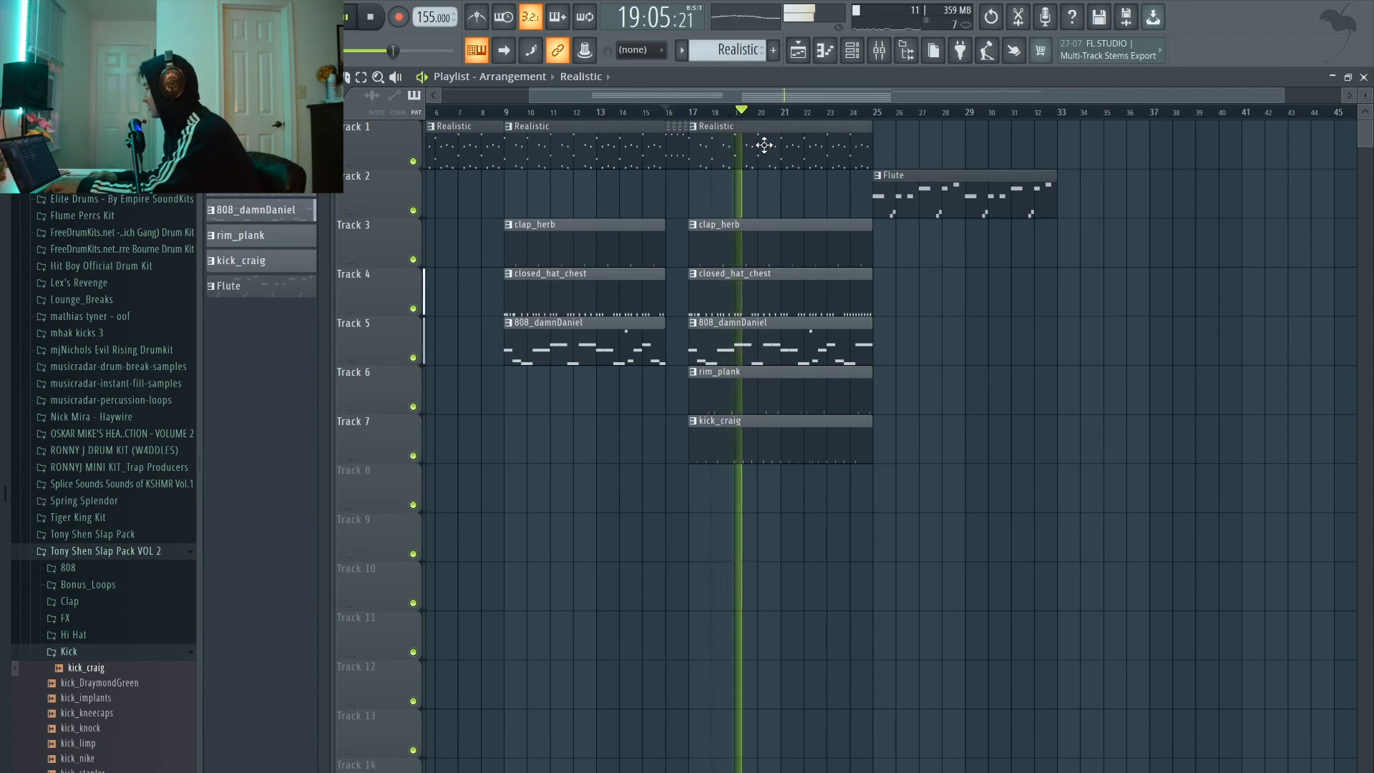
pyautogui.click(922, 152)
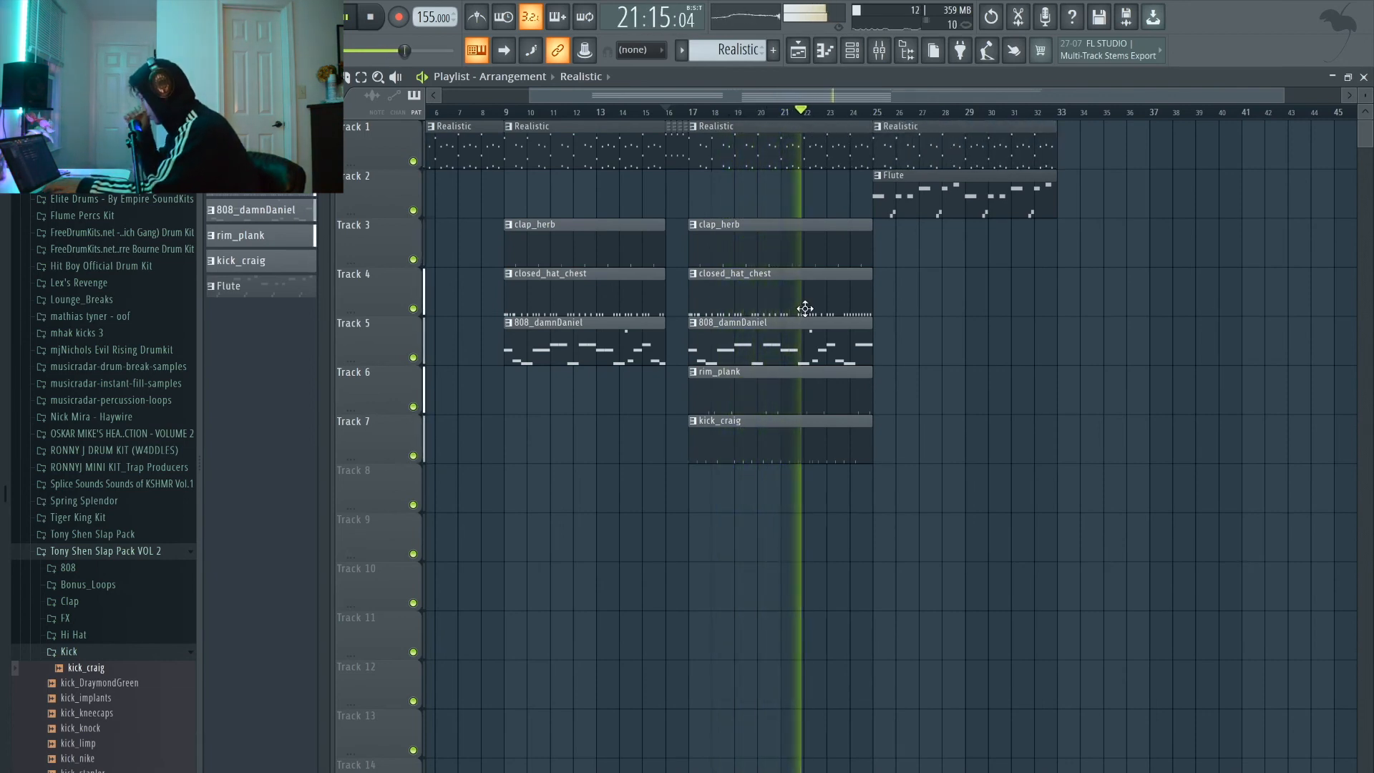
pyautogui.scroll(4, 943, 331)
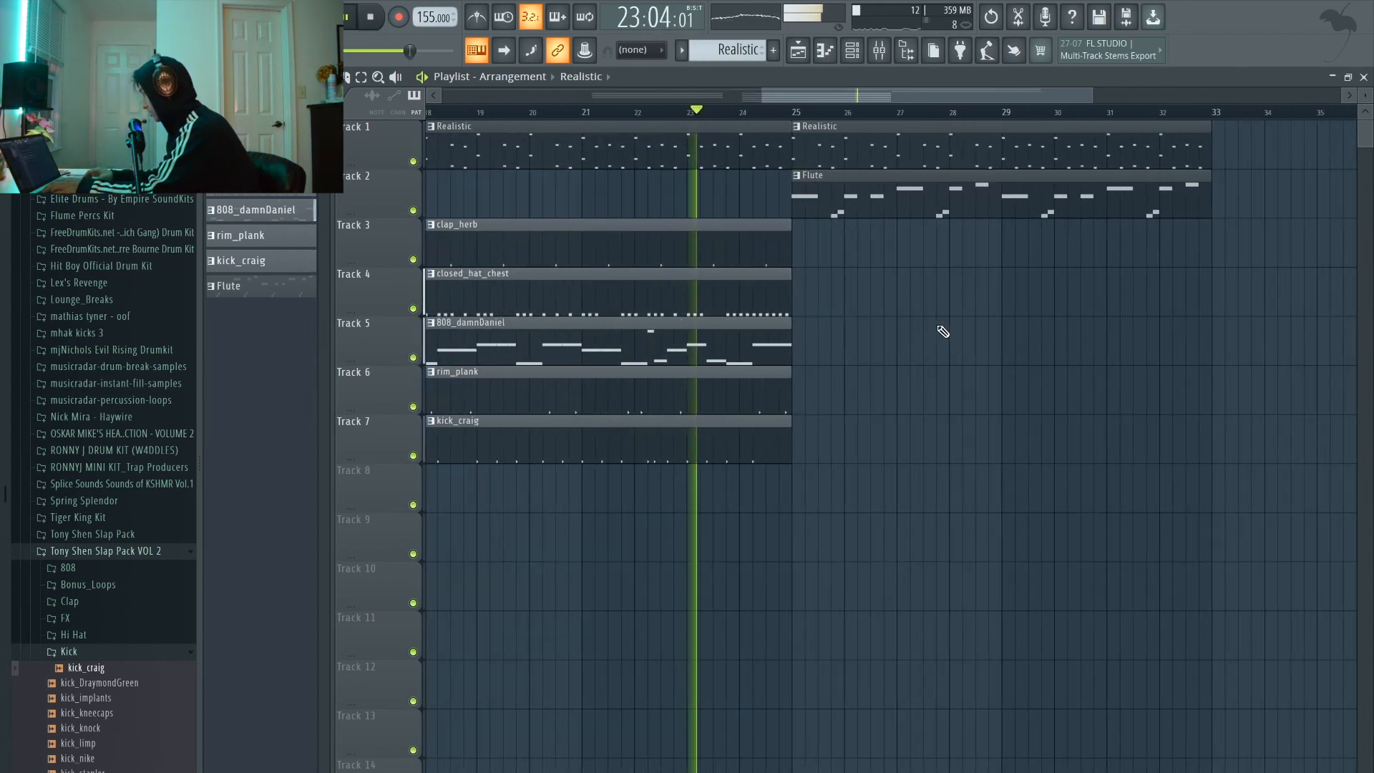
pyautogui.scroll(-5, 943, 332)
pyautogui.moveTo(837, 300)
pyautogui.mouseDown()
pyautogui.moveTo(828, 238)
pyautogui.moveTo(1002, 313)
pyautogui.mouseUp()
pyautogui.rightClick(998, 309)
pyautogui.press('space')
# - Set the playlist snap to Bar and copy the clap_herb and closed_hat_chest clips from bar 17 to bar 25
pyautogui.click(229, 77)
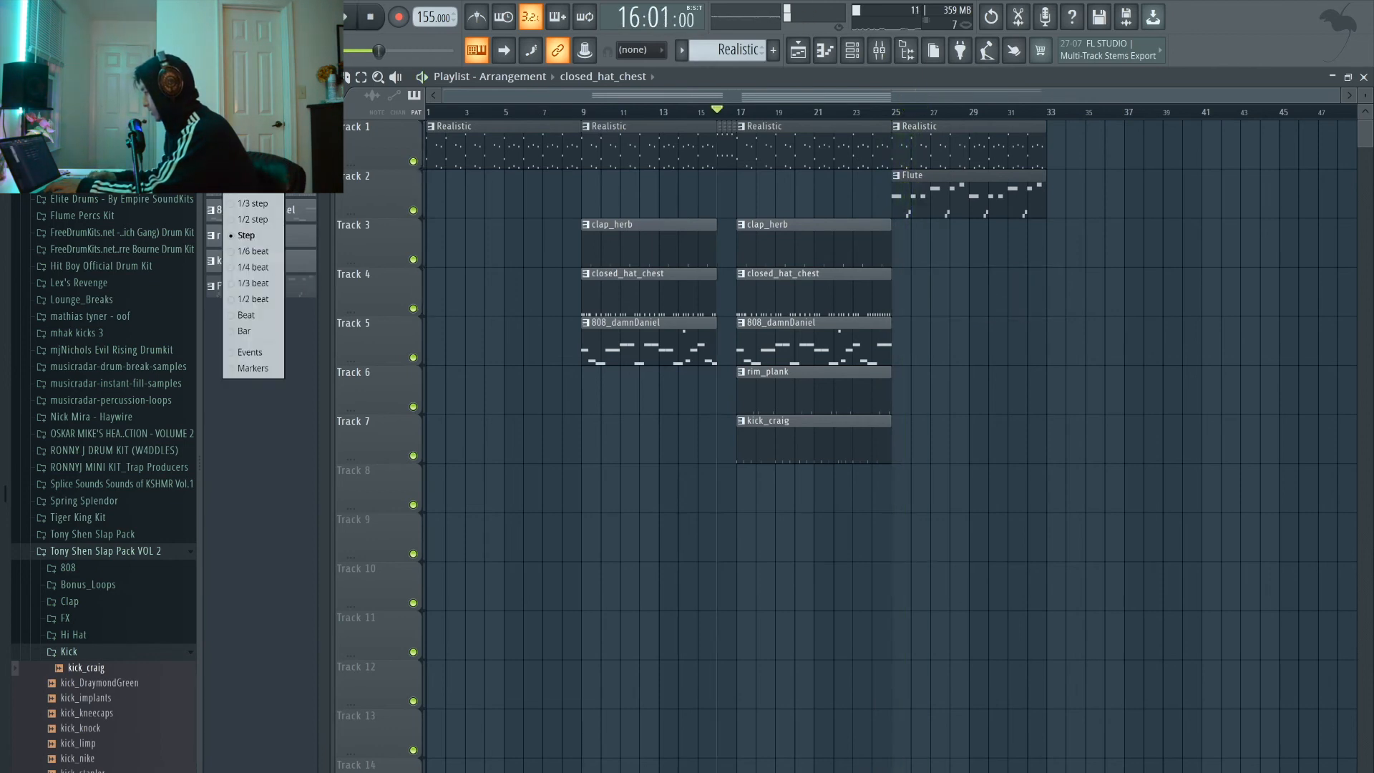
pyautogui.click(274, 332)
pyautogui.moveTo(912, 284); pyautogui.dragTo(990, 243)
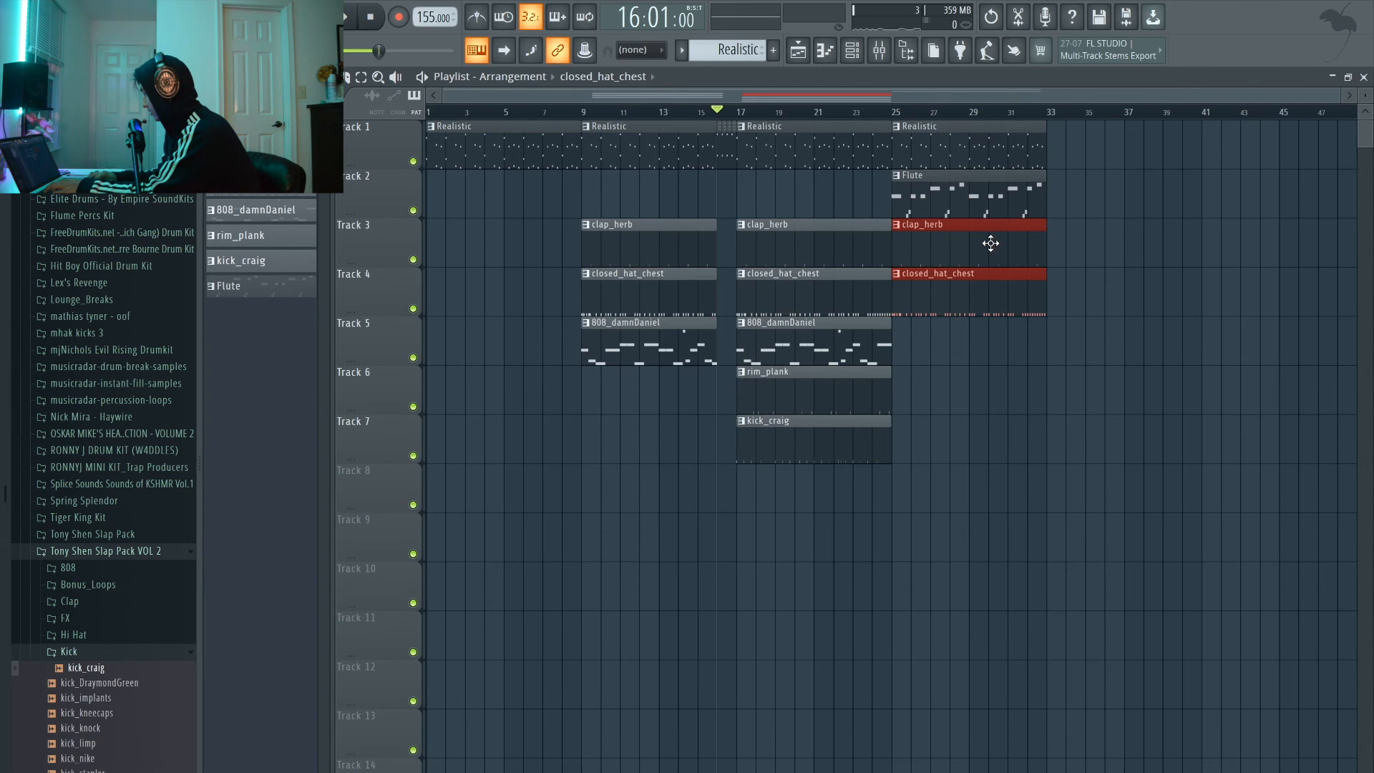
# - Fill bars 33–40 with copies of the Realistic, Flute, clap_herb, closed_hat_chest, 808_damnDaniel and kick_craig clips
pyautogui.click(1003, 371)
pyautogui.moveTo(807, 362); pyautogui.dragTo(1117, 365)
pyautogui.moveTo(1026, 315); pyautogui.dragTo(1127, 149)
pyautogui.click(999, 461)
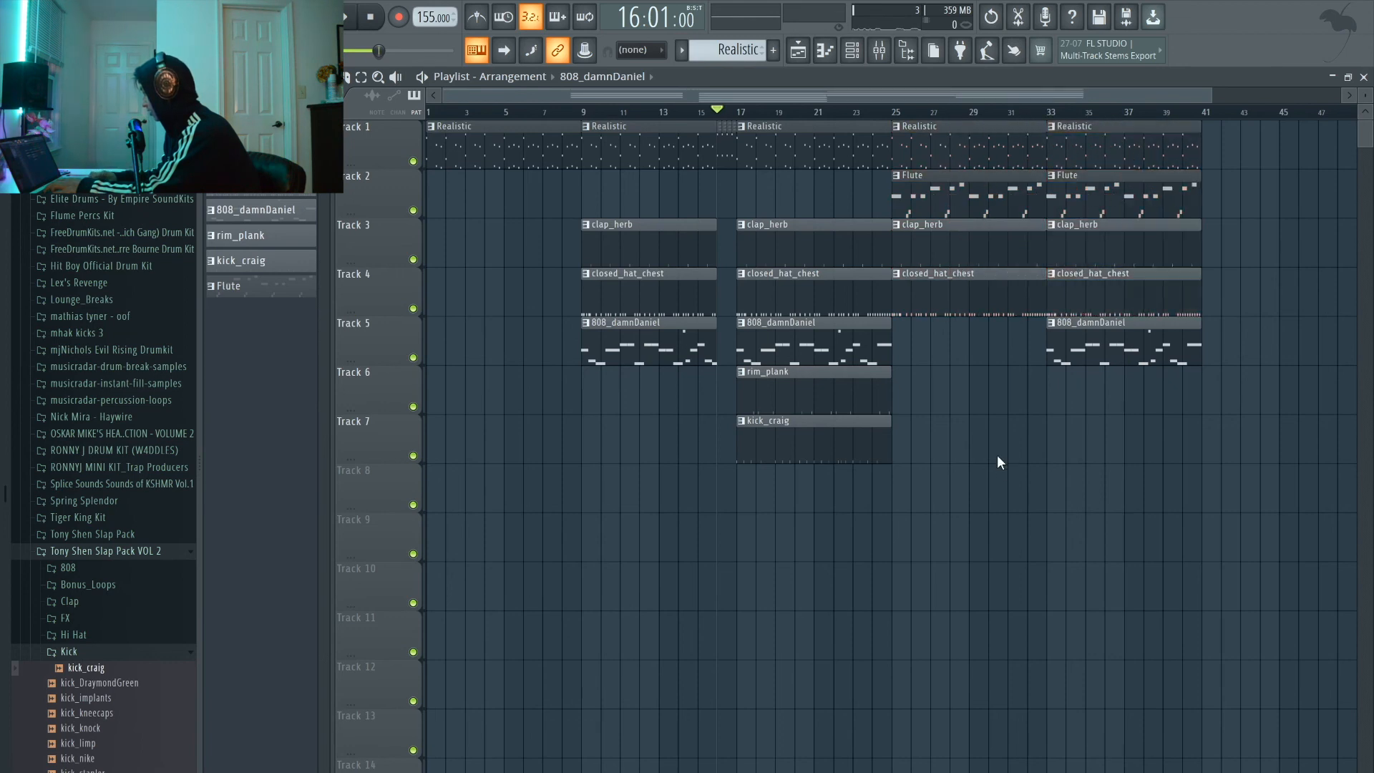
pyautogui.moveTo(810, 450); pyautogui.dragTo(1123, 466)
# - Play from bar 16 and shorten the clap_herb and closed_hat_chest clips at bar 25 to end at bar 32
pyautogui.press('space')
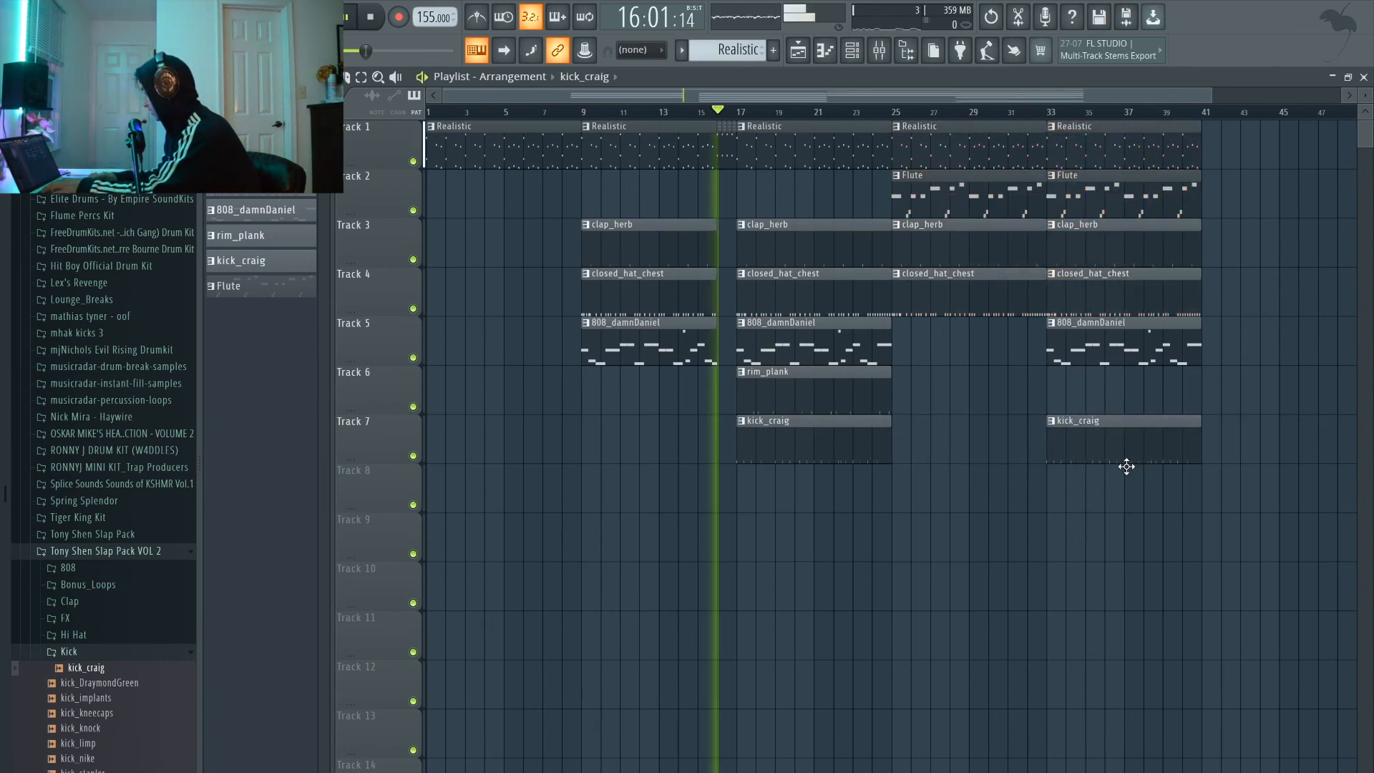
pyautogui.moveTo(1239, 510); pyautogui.dragTo(1027, 249)
pyautogui.click(953, 447)
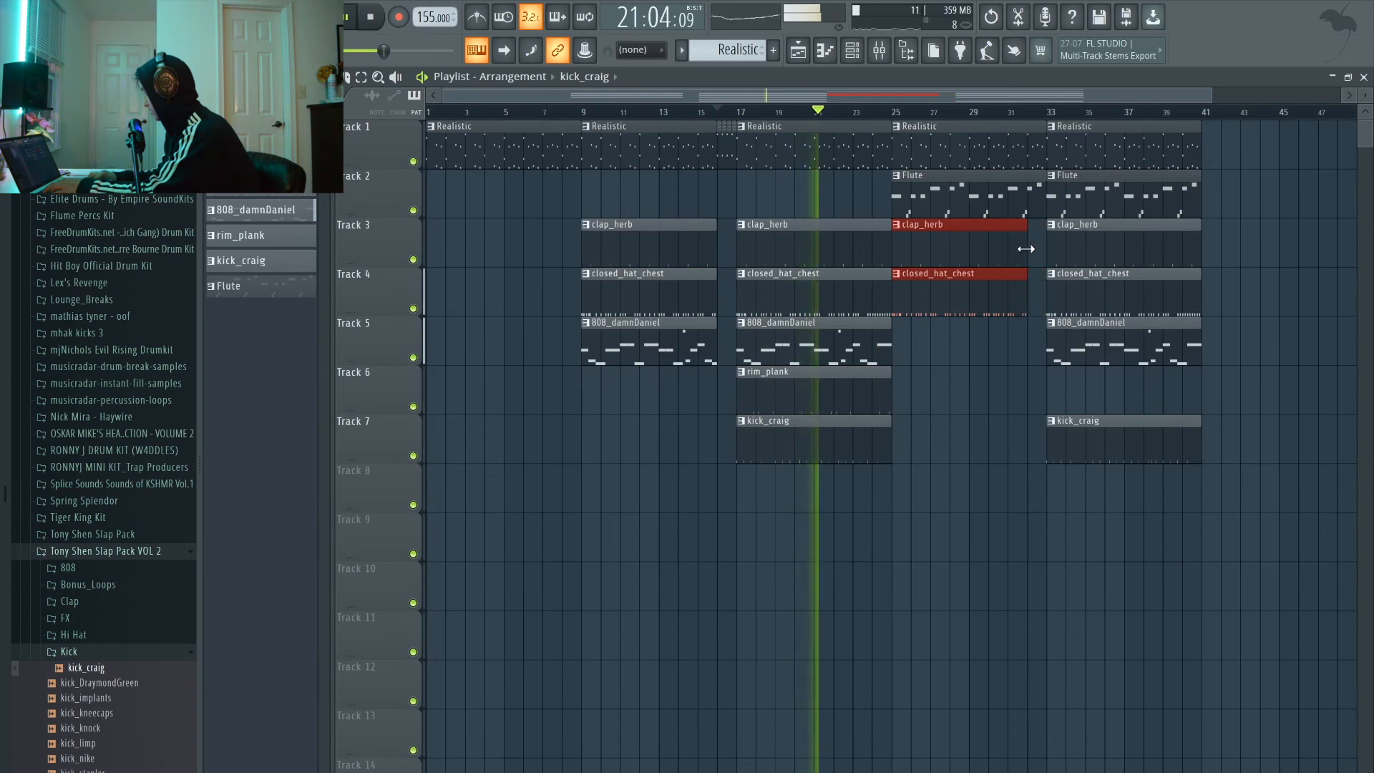
# - Copy all the clips in bars 9–40 so the section repeats from bar 41
pyautogui.moveTo(1214, 503); pyautogui.dragTo(611, 129)
pyautogui.scroll(-1, 672, 245)
pyautogui.moveTo(591, 232); pyautogui.dragTo(1123, 218)
pyautogui.click(1123, 208)
pyautogui.scroll(-2, 1123, 201)
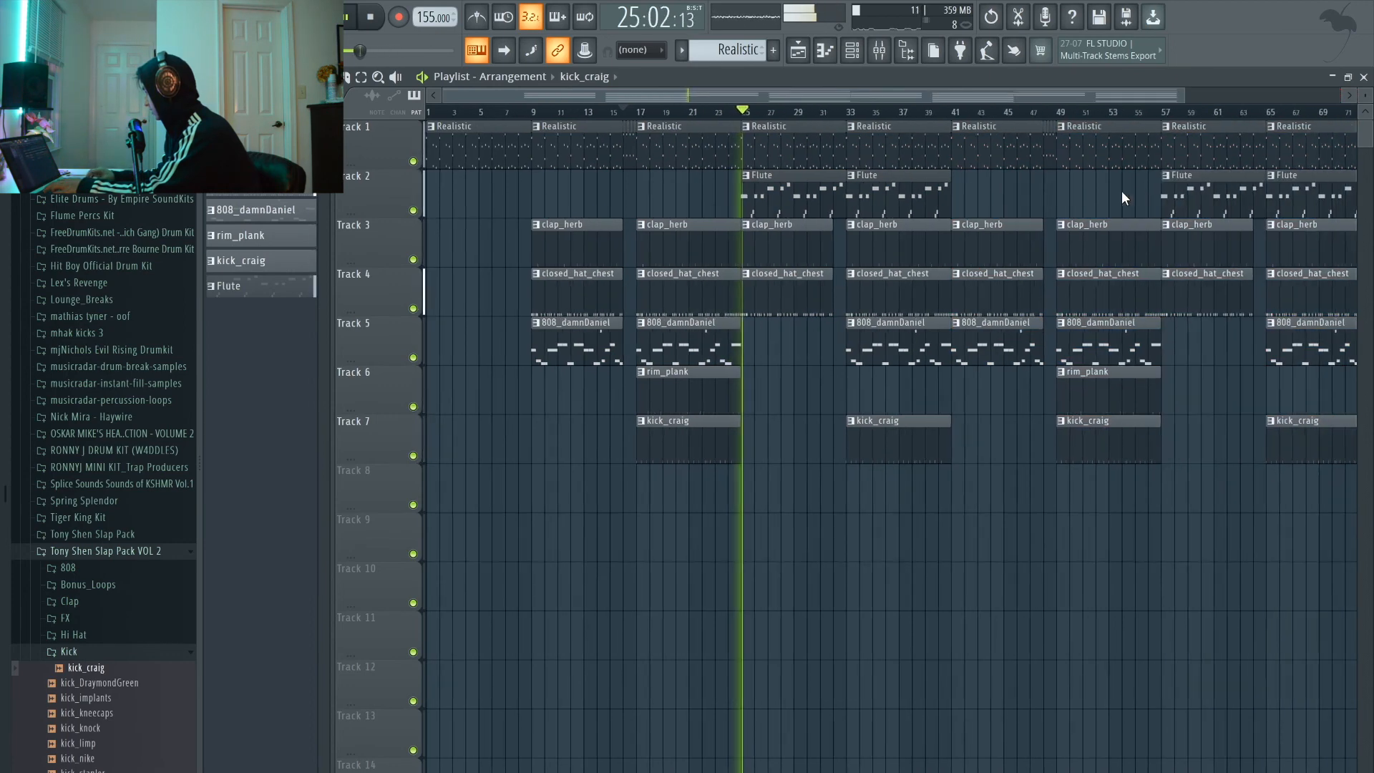
# - Lengthen the 808_damnDaniel clip at bar 41 to reach bar 49 and play from bar 47
pyautogui.scroll(4, 1006, 411)
pyautogui.click(835, 354)
pyautogui.moveTo(835, 354); pyautogui.dragTo(907, 354)
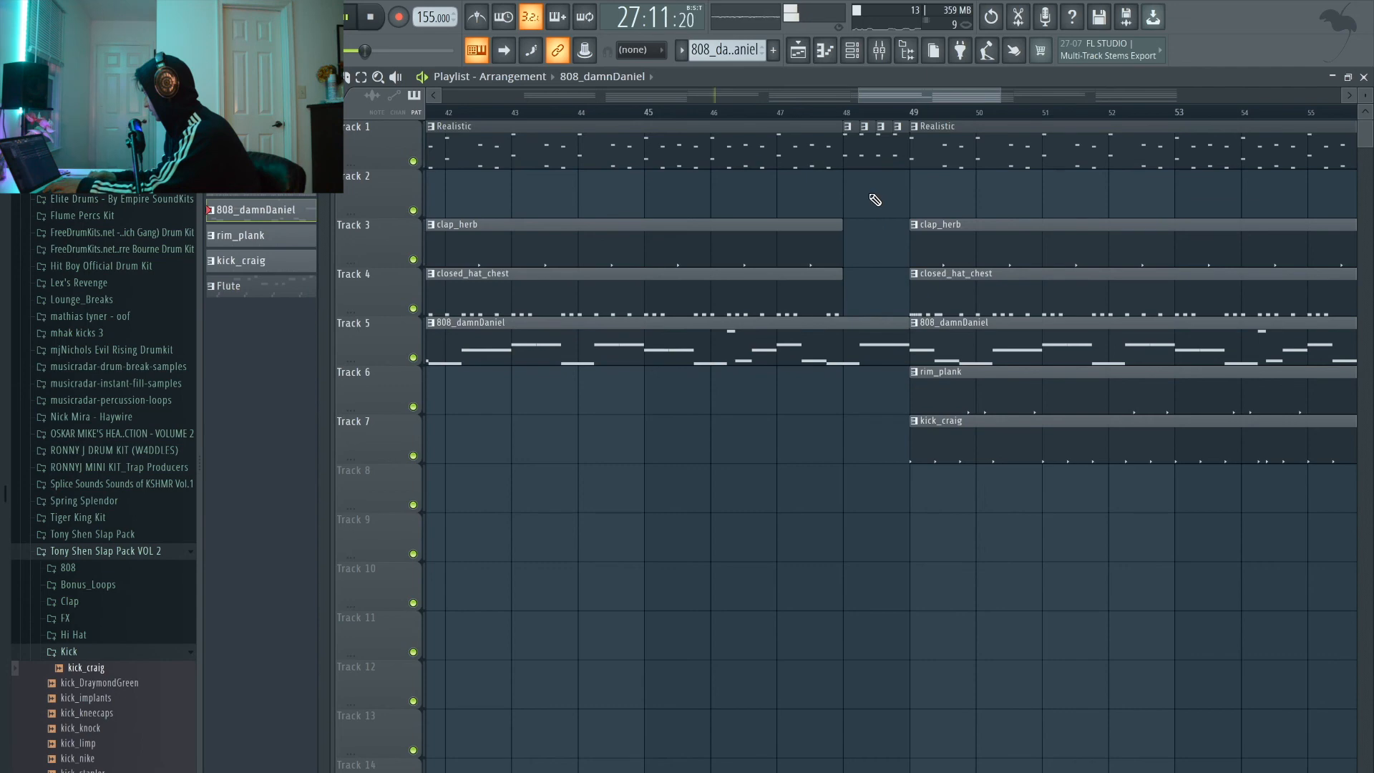
pyautogui.click(779, 113)
# - Shorten the clap_herb, closed_hat_chest, 808_damnDaniel, rim_plank and kick_craig clips at bar 49 to end at bar 56
pyautogui.scroll(-3, 893, 221)
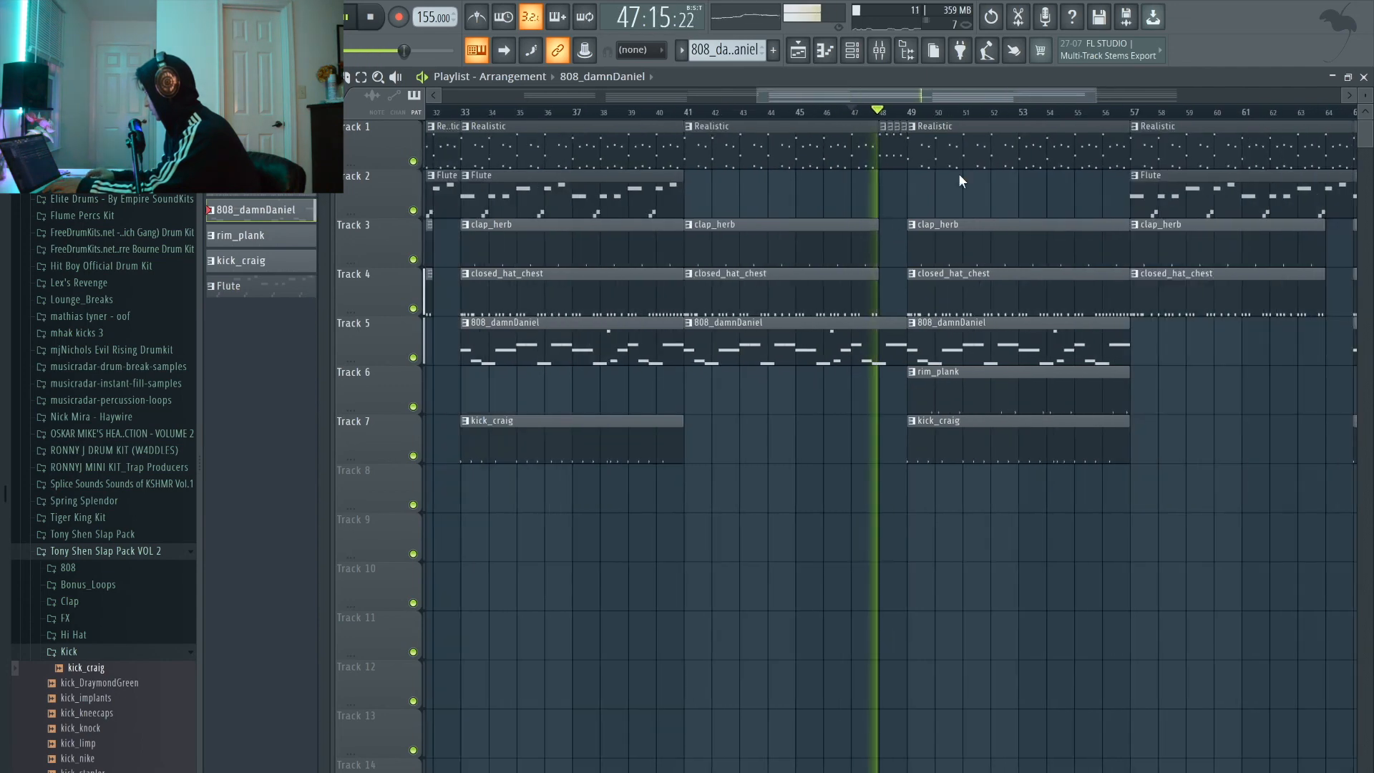
pyautogui.hscroll(2, 1040, 257)
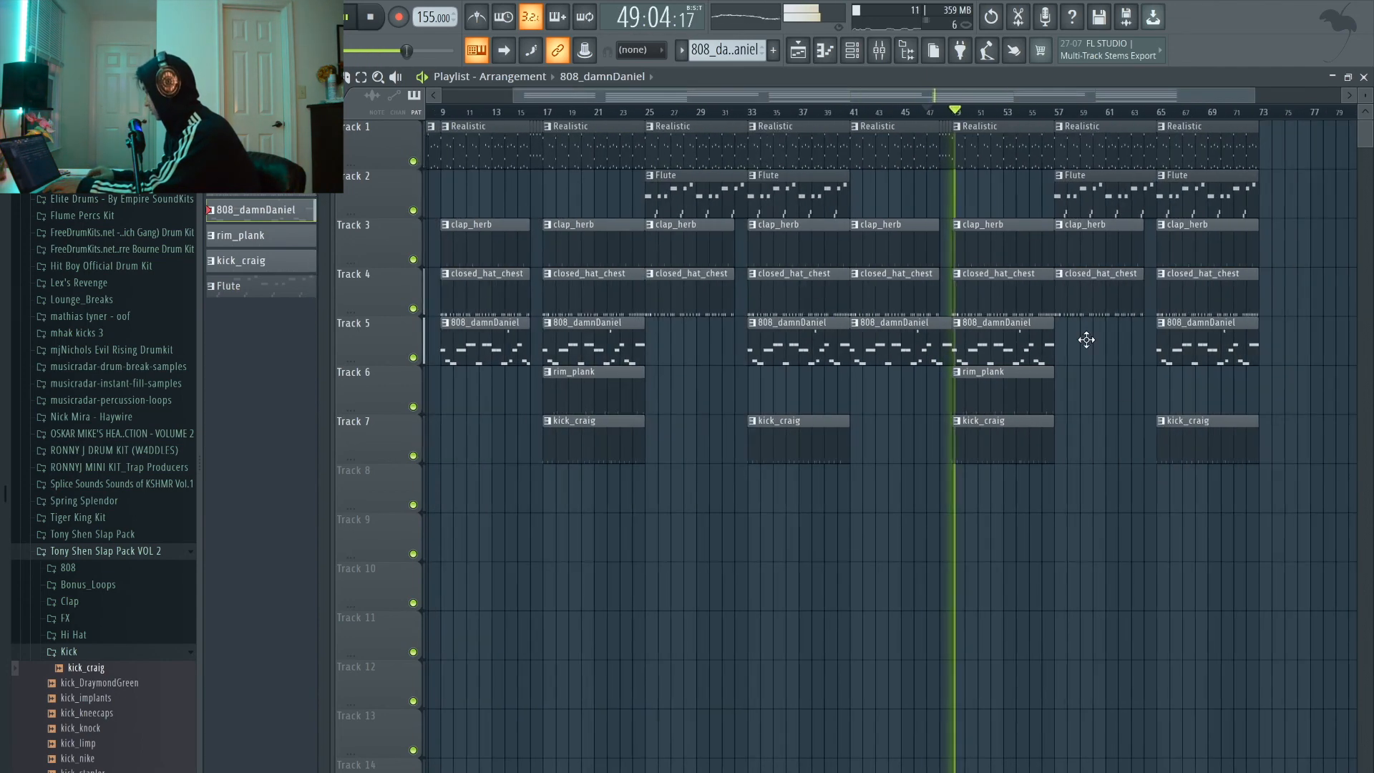
pyautogui.hscroll(2, 1122, 393)
pyautogui.scroll(2, 1043, 399)
pyautogui.moveTo(852, 509); pyautogui.dragTo(860, 247)
pyautogui.moveTo(901, 346); pyautogui.dragTo(845, 347)
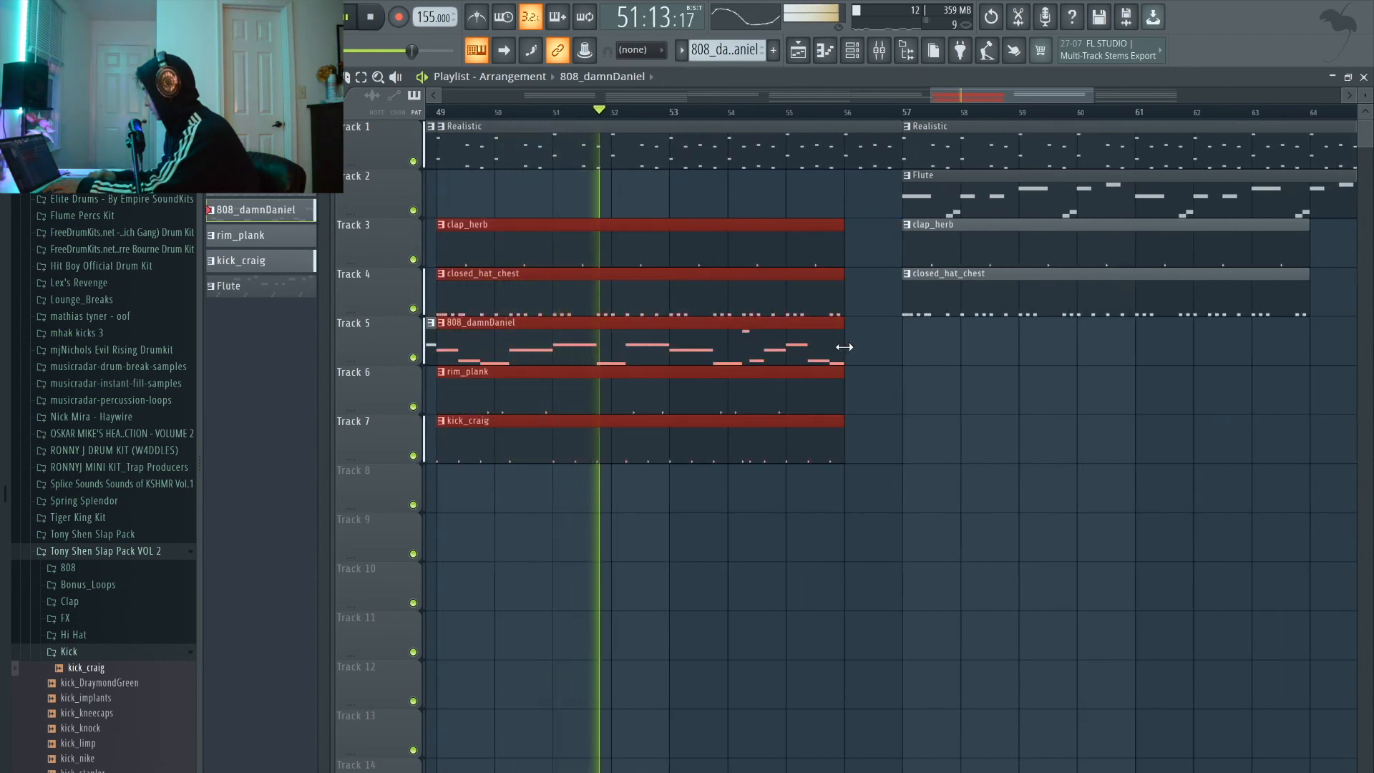
pyautogui.keyDown('ctrl'); pyautogui.click(917, 375); pyautogui.keyUp('ctrl')
pyautogui.scroll(-2, 917, 375)
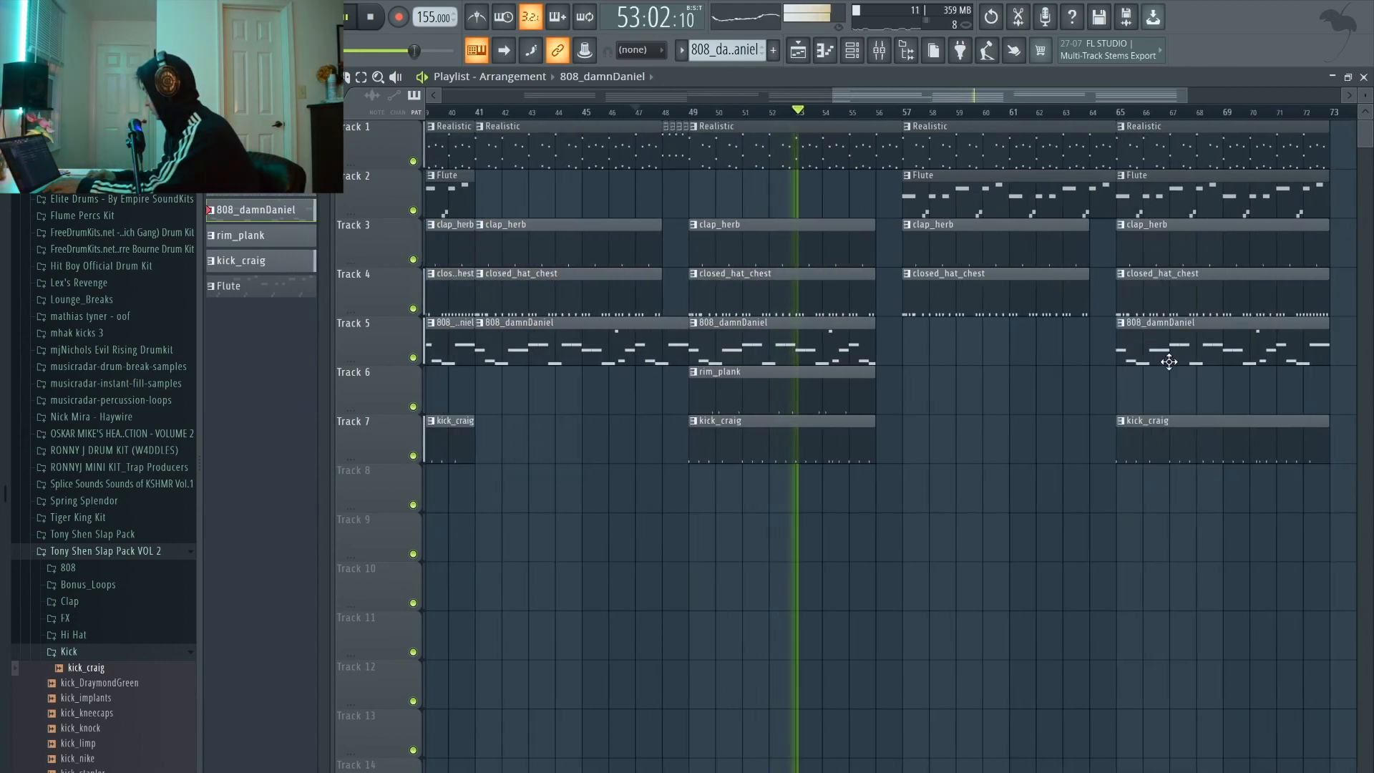
# - Add a full-length 808_damnDaniel clip at bar 57 and delete the clap_herb and closed_hat_chest clips there
pyautogui.click(991, 342)
pyautogui.moveTo(947, 377)
pyautogui.mouseDown()
pyautogui.moveTo(975, 374)
pyautogui.moveTo(959, 374)
pyautogui.mouseUp()
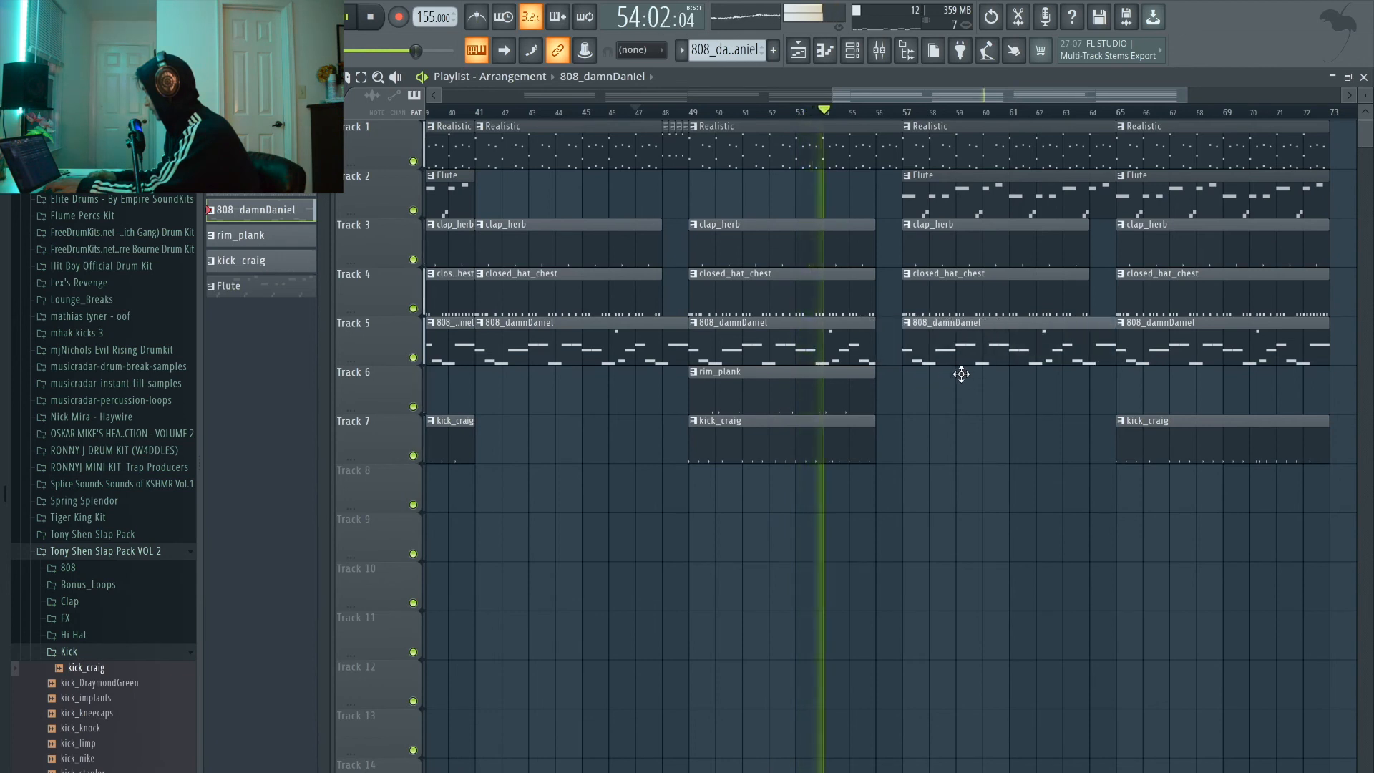
pyautogui.rightClick(936, 256)
pyautogui.rightClick(937, 287)
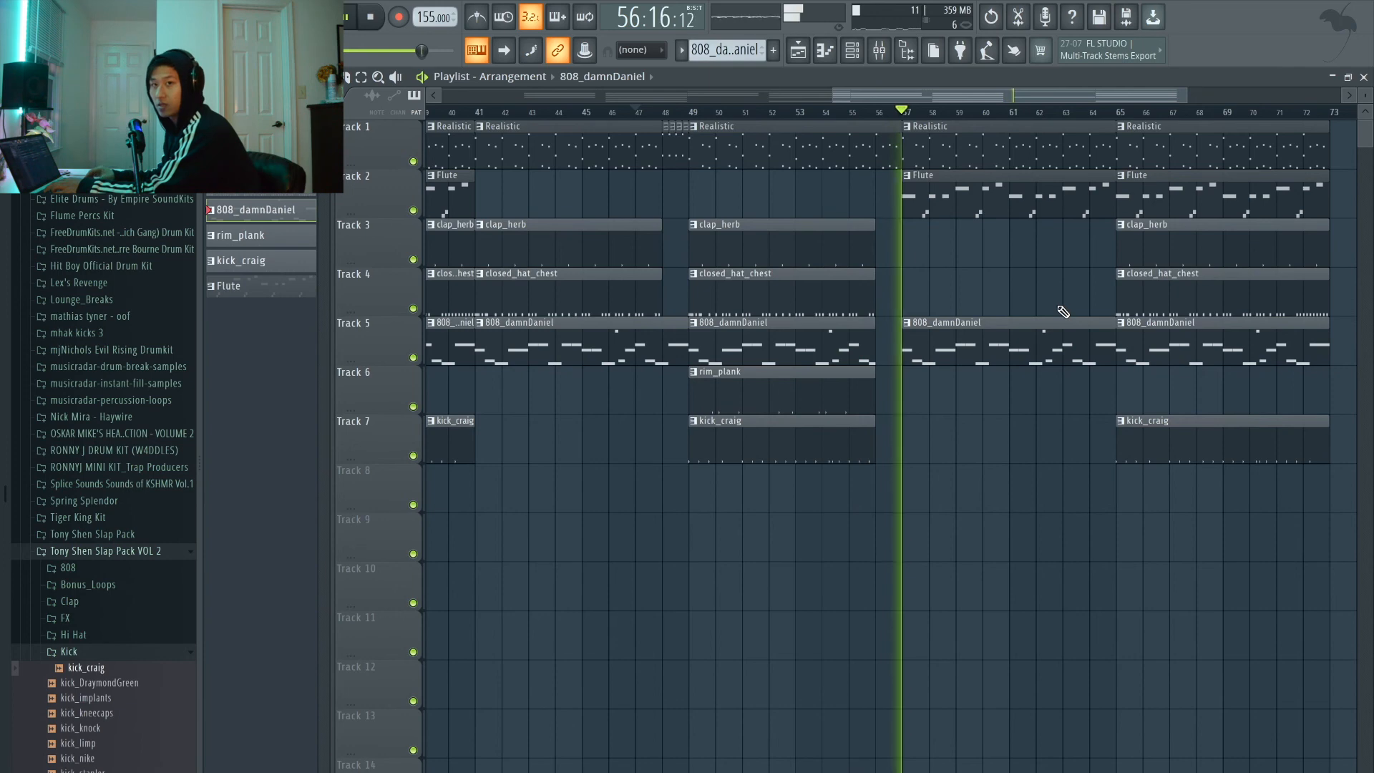
# - Copy all the clips in bars 41–56 so the section repeats from bar 73
pyautogui.scroll(-3, 1063, 312)
pyautogui.scroll(-1, 1062, 312)
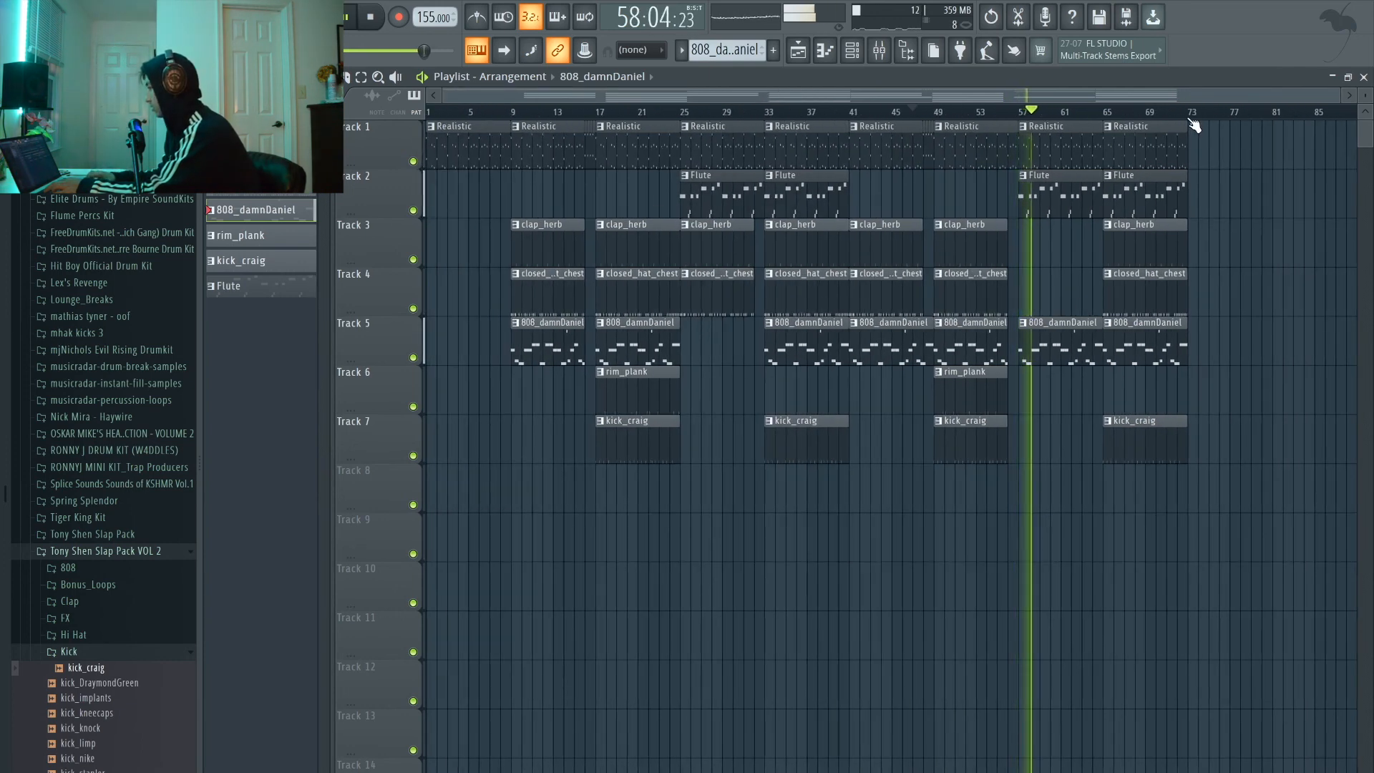
pyautogui.scroll(2, 1210, 175)
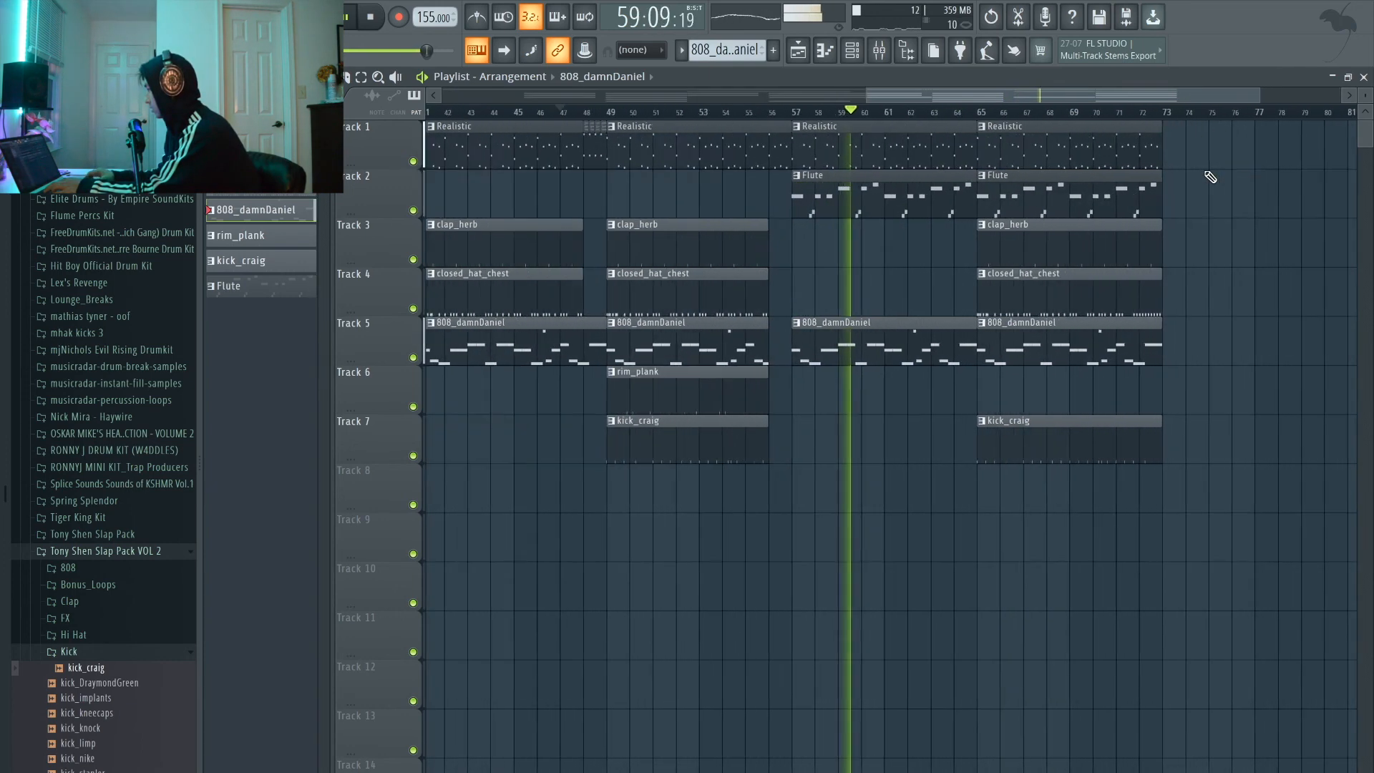
pyautogui.moveTo(912, 461); pyautogui.dragTo(745, 146)
pyautogui.moveTo(730, 236); pyautogui.dragTo(1208, 255)
pyautogui.keyDown('ctrl'); pyautogui.click(1200, 210); pyautogui.keyUp('ctrl')
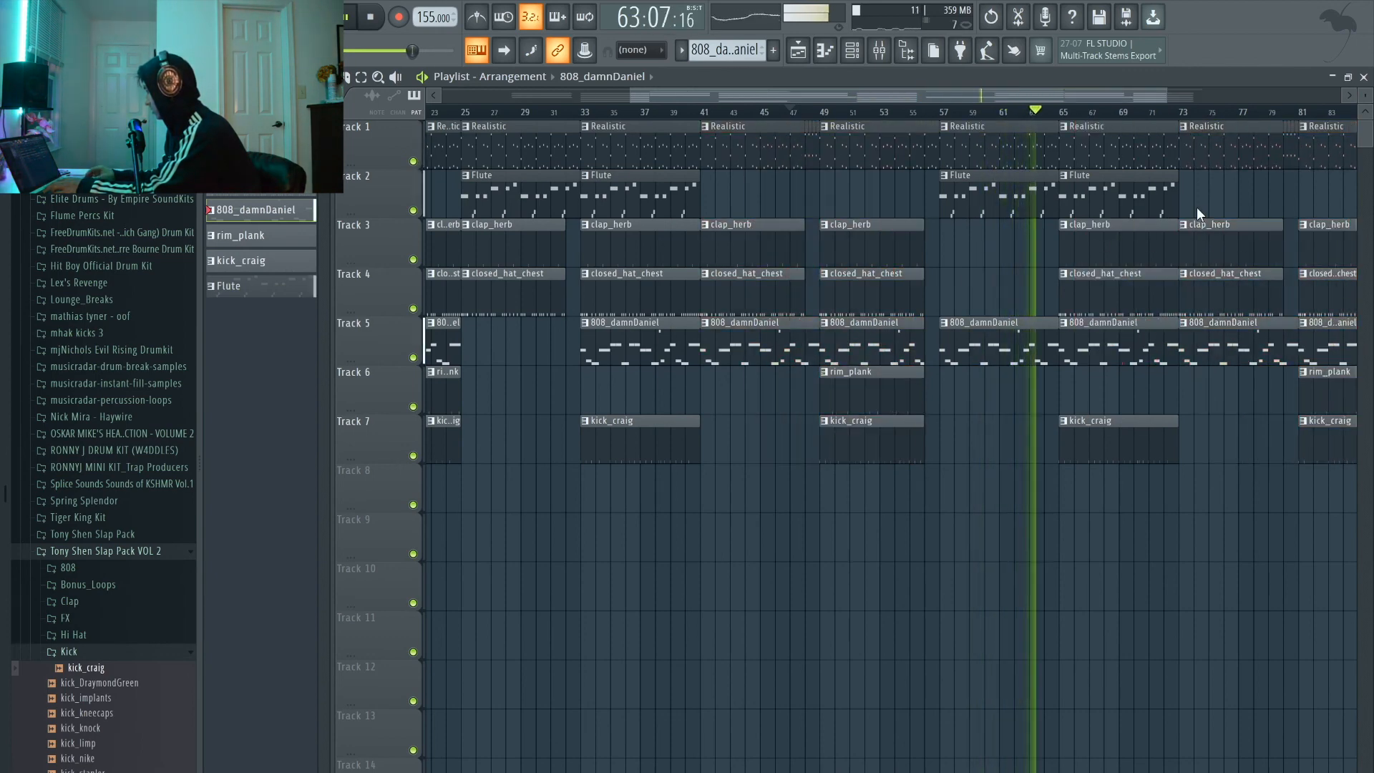
# - Place a closing Realistic clip at bar 89 and play the full arrangement from the intro
pyautogui.scroll(-2, 1196, 208)
pyautogui.scroll(2, 1281, 217)
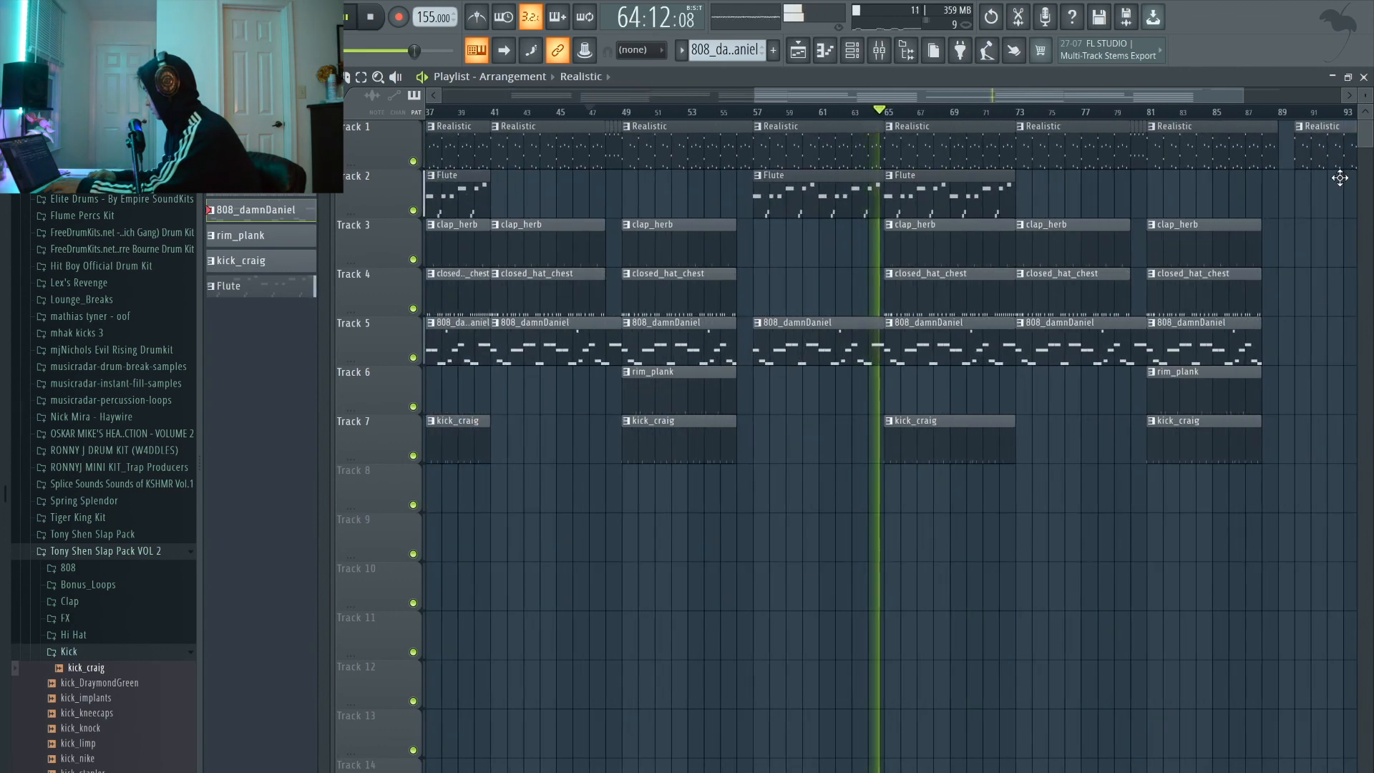
pyautogui.scroll(-2, 1308, 207)
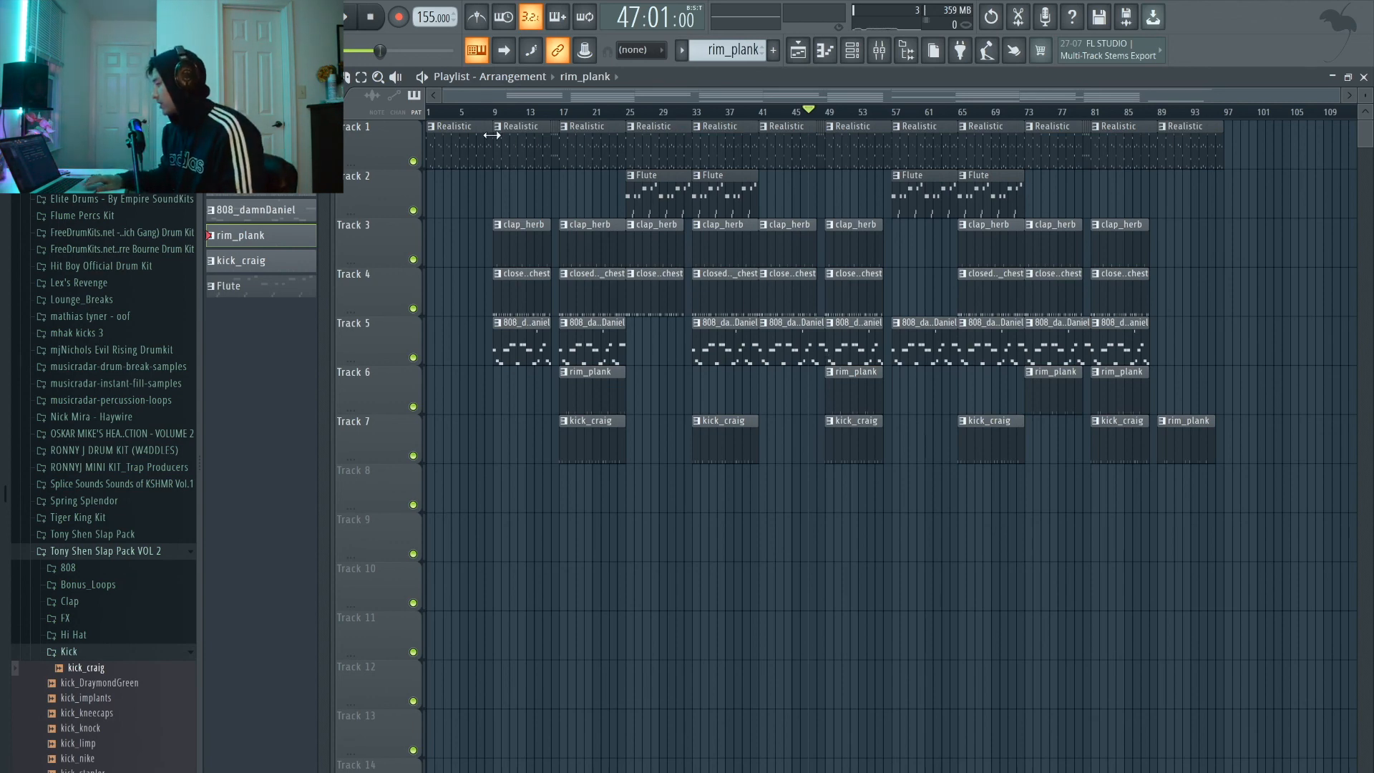
pyautogui.press('space')
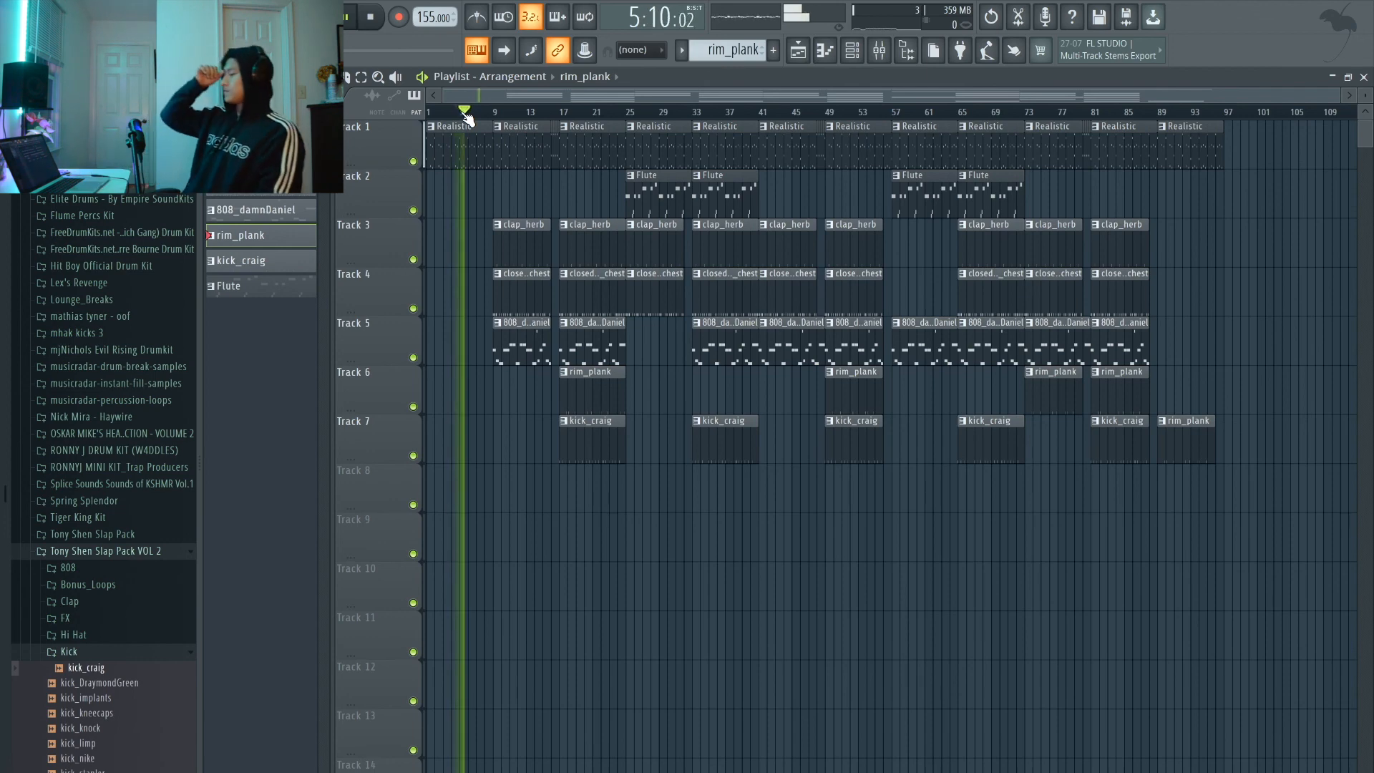